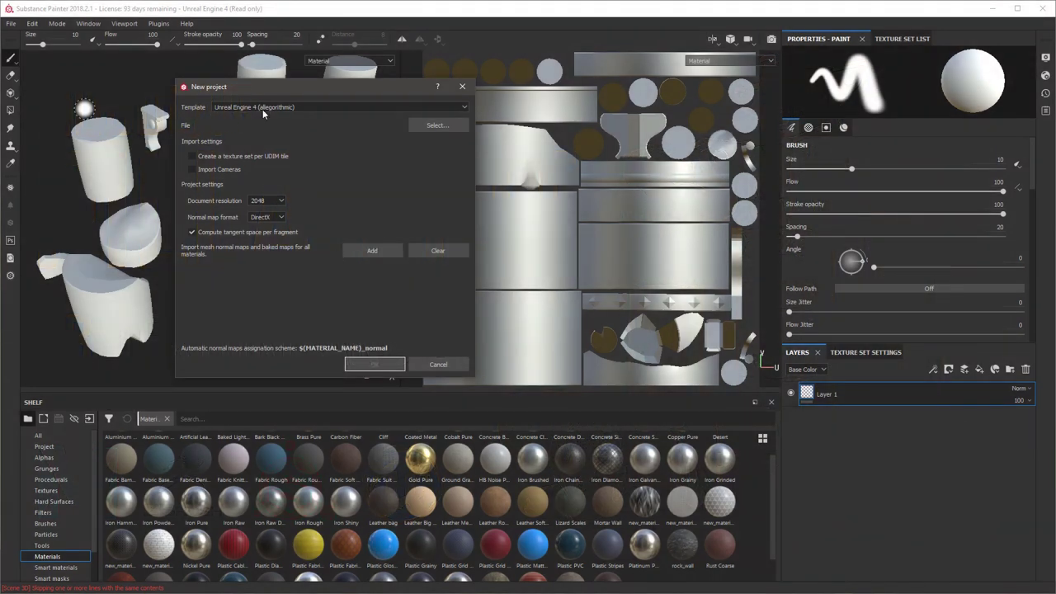
Create a new Unreal Engine 4 (allegorithmic) project from the Pillar_All_02 OBJ mesh, discarding the changes to the open project.
left_click_drag(295, 93, 271, 108)
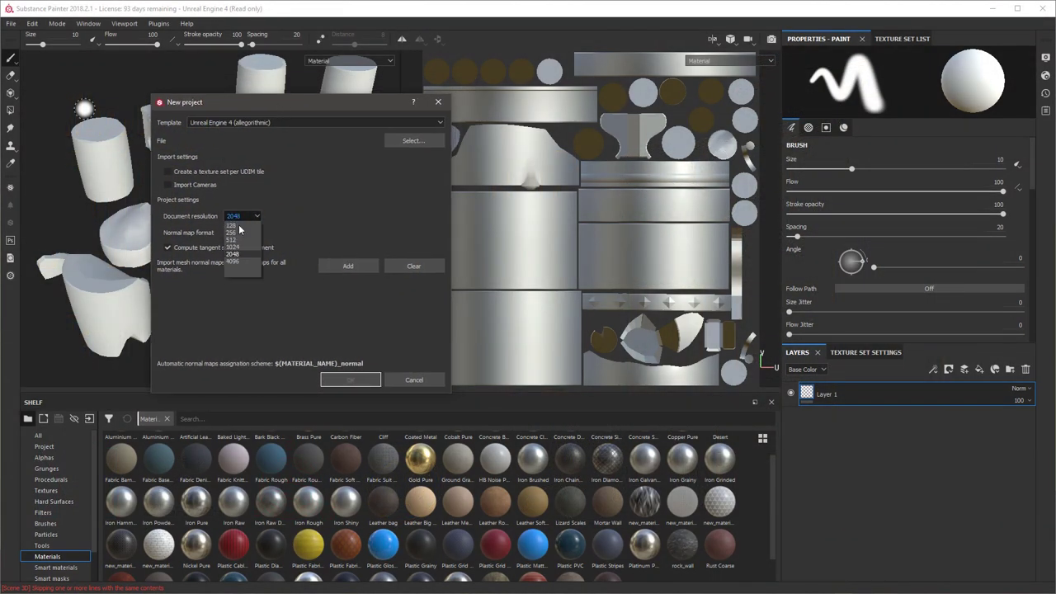
left_click(413, 142)
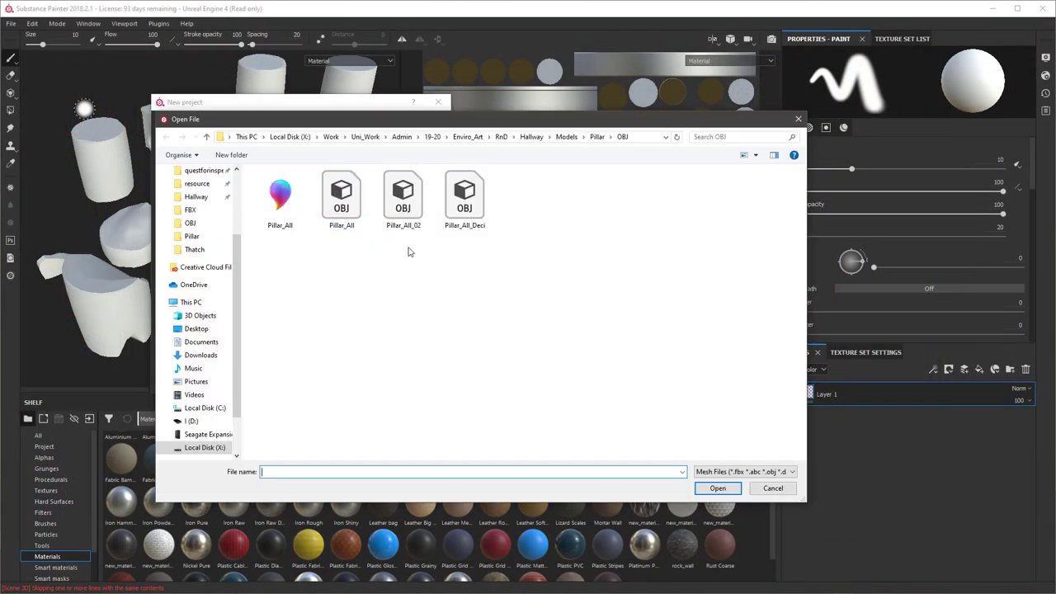
double_click(421, 198)
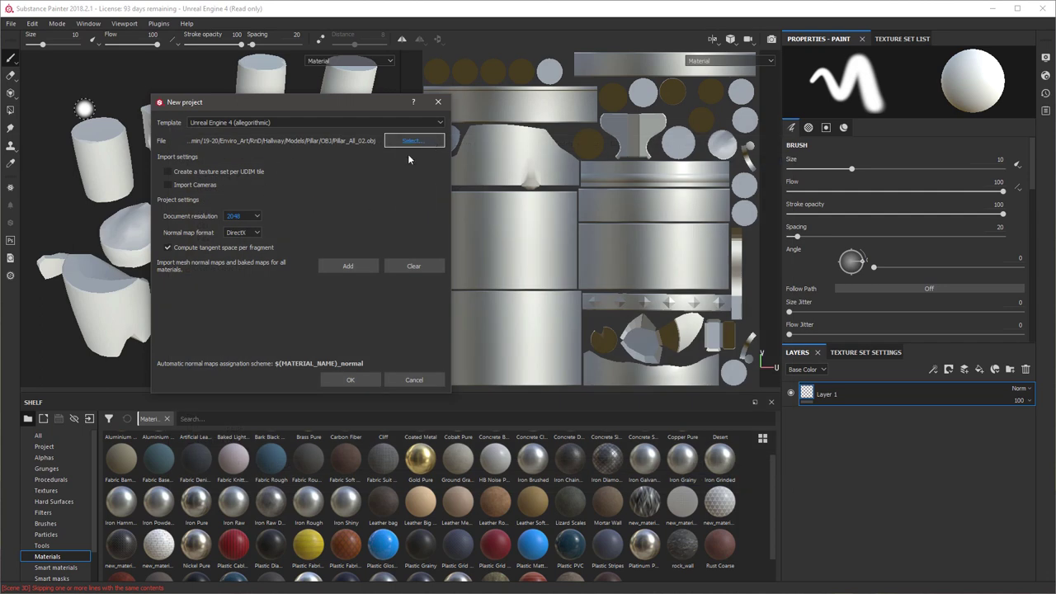
left_click(211, 123)
left_click(212, 125)
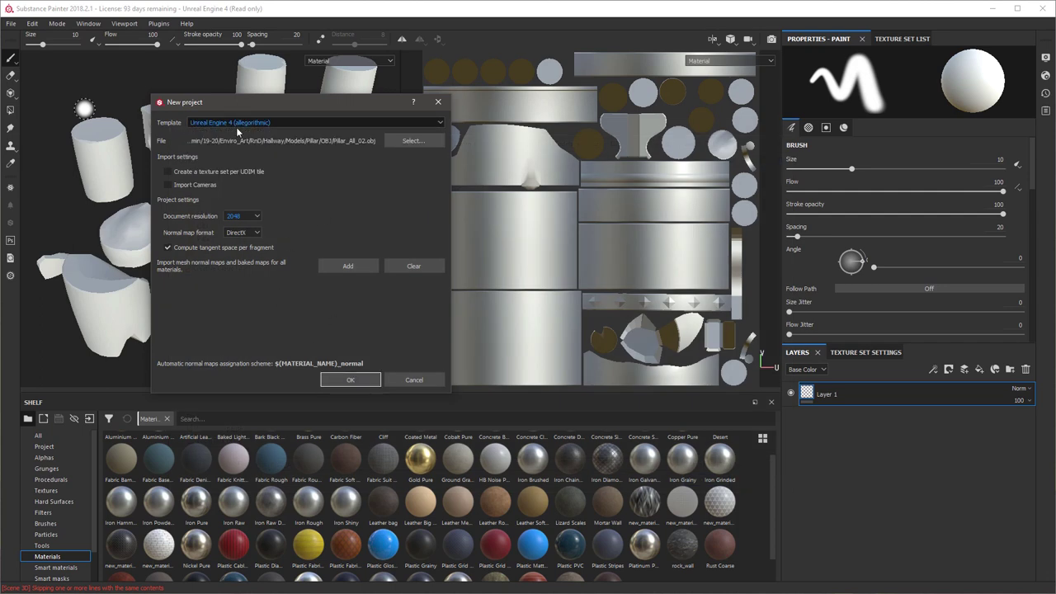
left_click(351, 381)
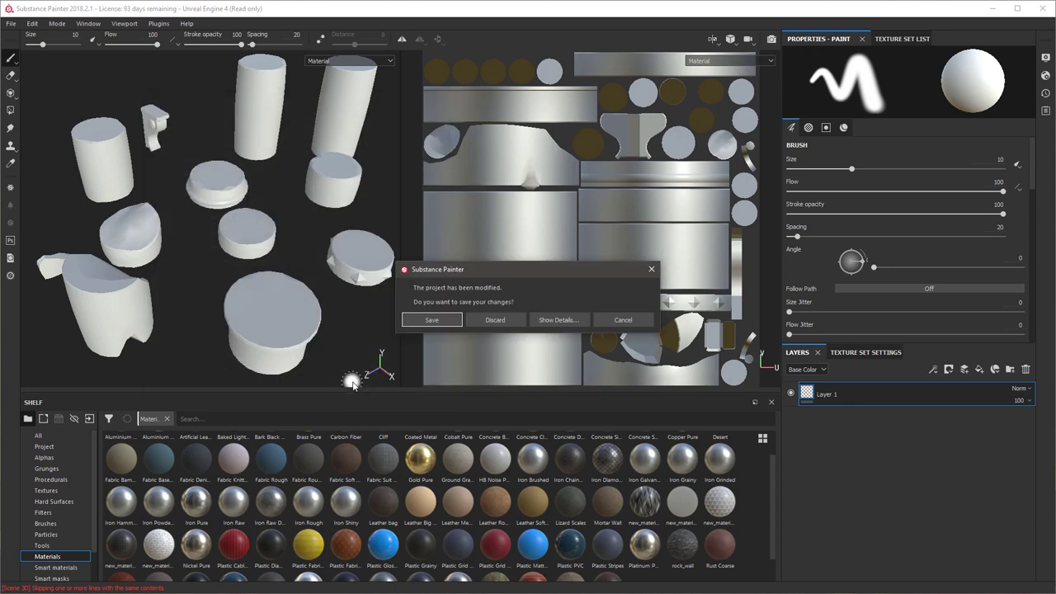
left_click(495, 320)
Open the mesh map baking settings and load the Pillar_All_Deci OBJ as the high definition mesh.
left_click_drag(343, 179, 213, 215, "alt")
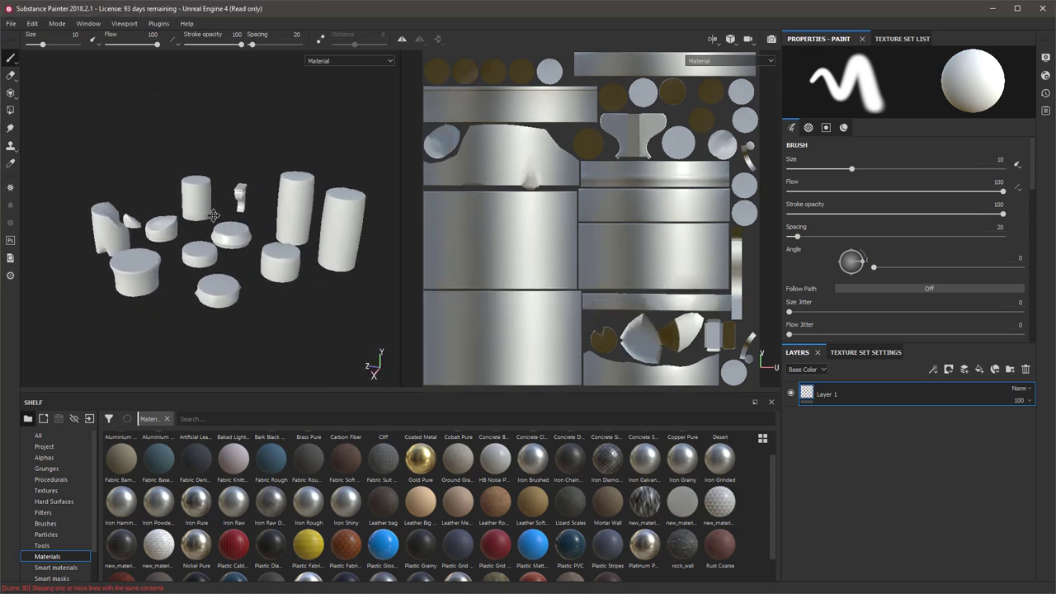
left_click(874, 357)
scroll(917, 424, "down", 5)
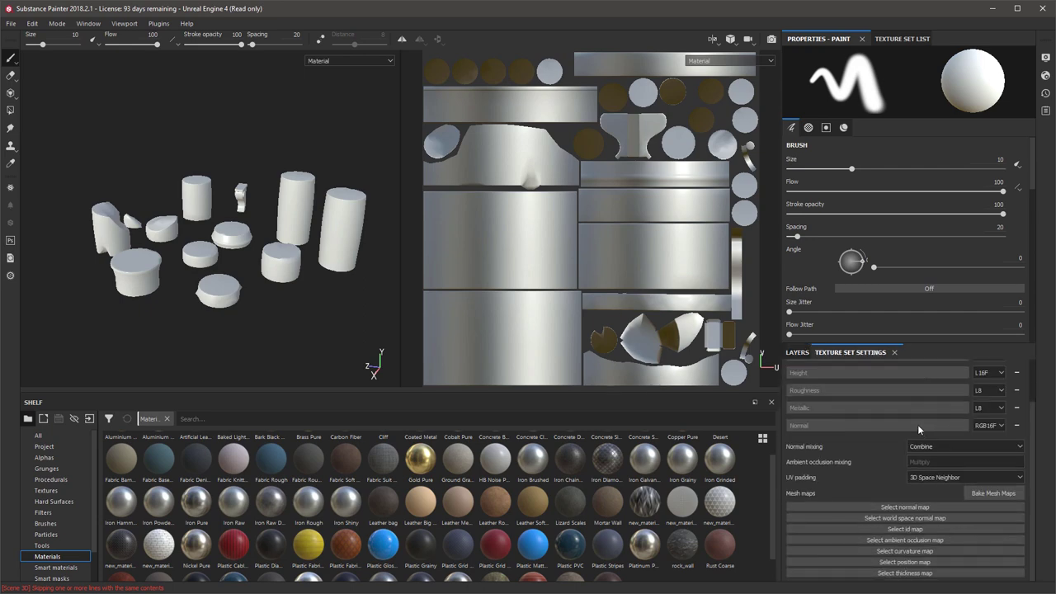
left_click(998, 493)
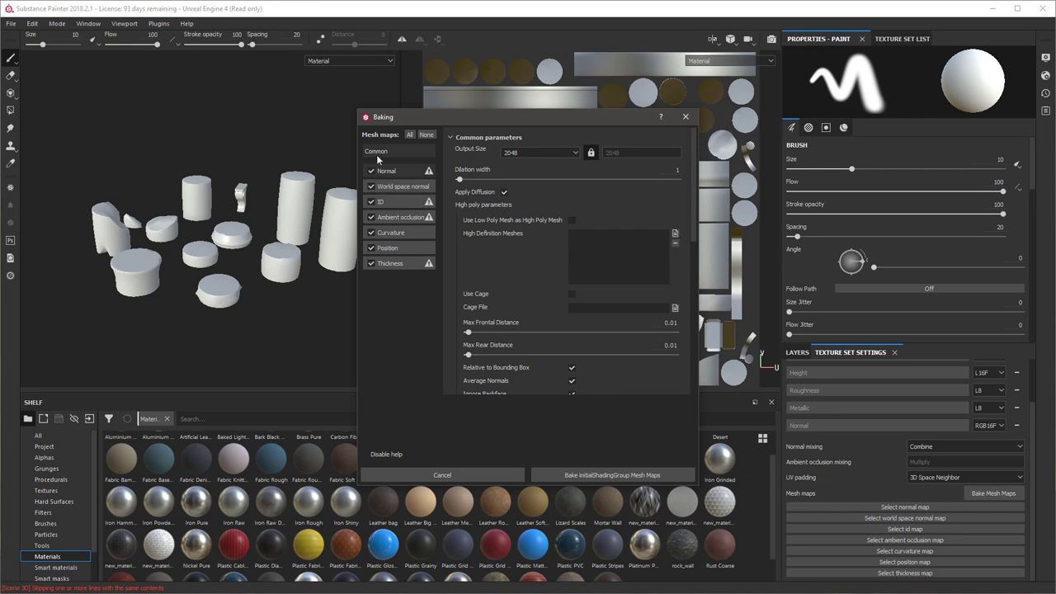
left_click(674, 234)
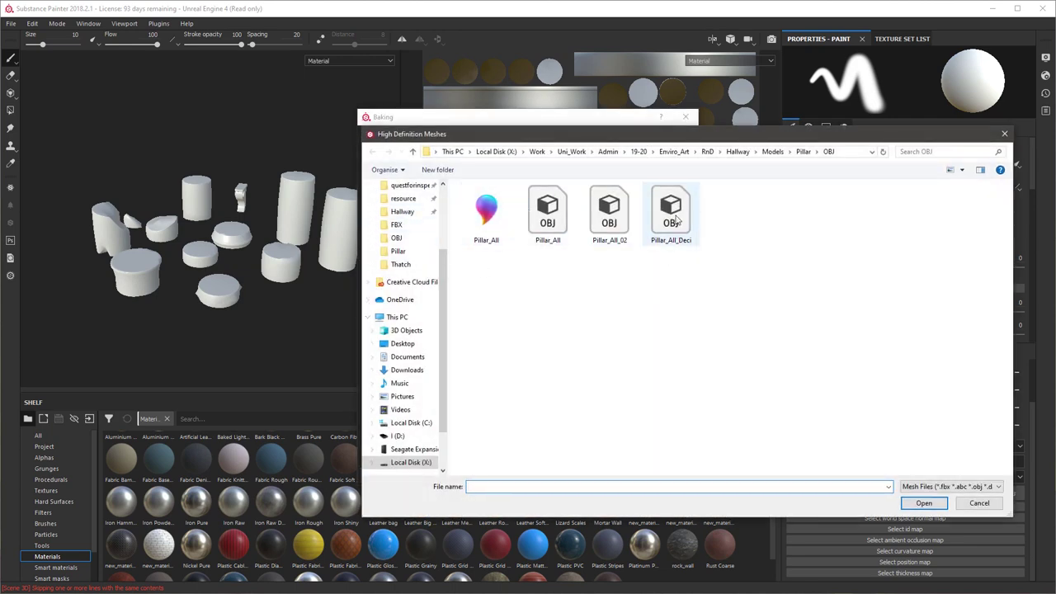
double_click(676, 217)
Set the bake's output size to 512 and its antialiasing to Subsampling 2x2.
scroll(515, 273, "down", 3)
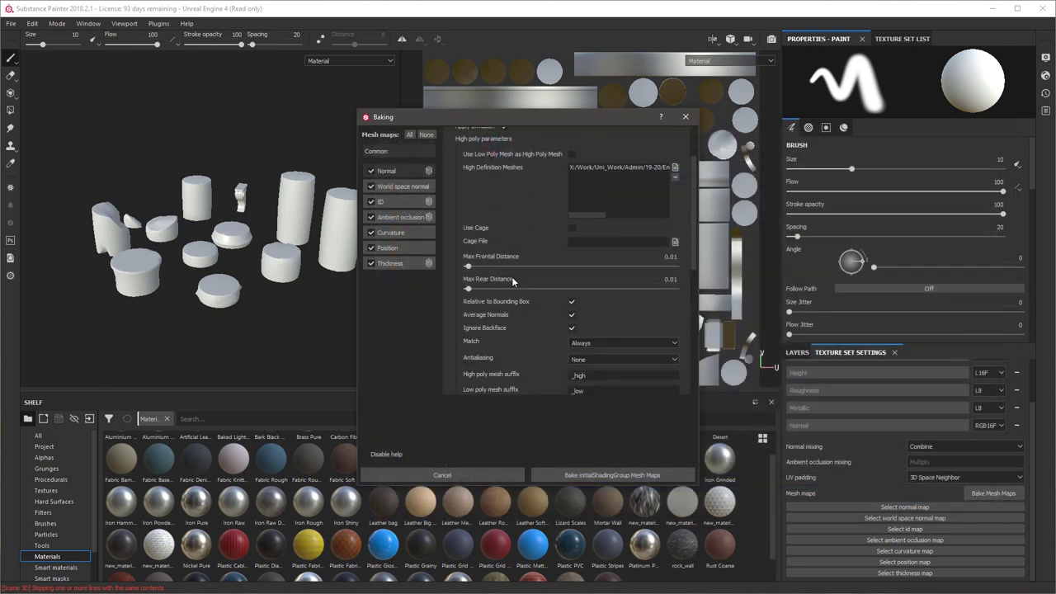
scroll(508, 286, "up", 3)
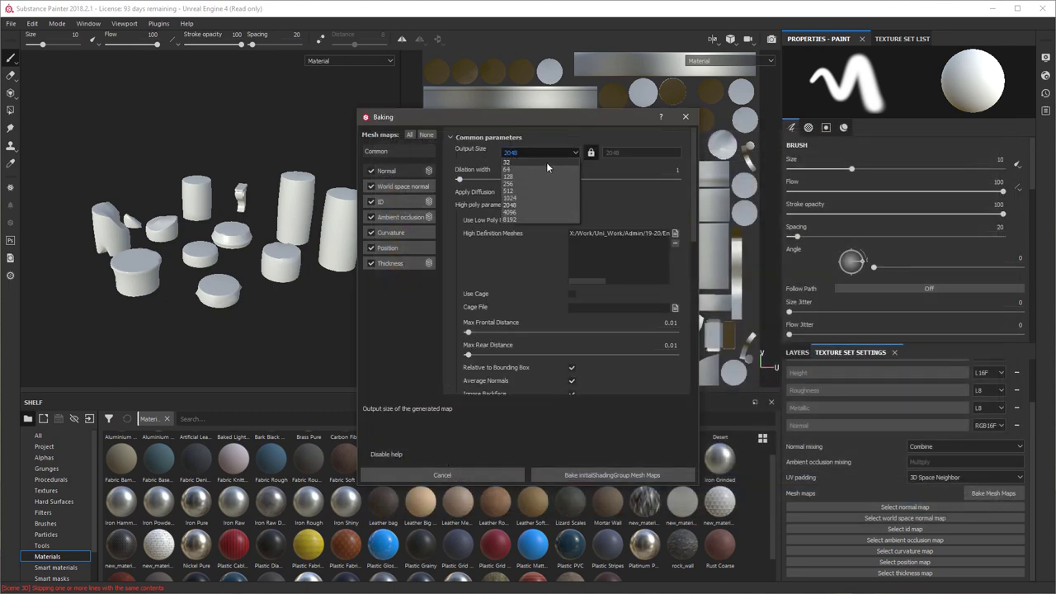
left_click(520, 191)
scroll(528, 255, "down", 4)
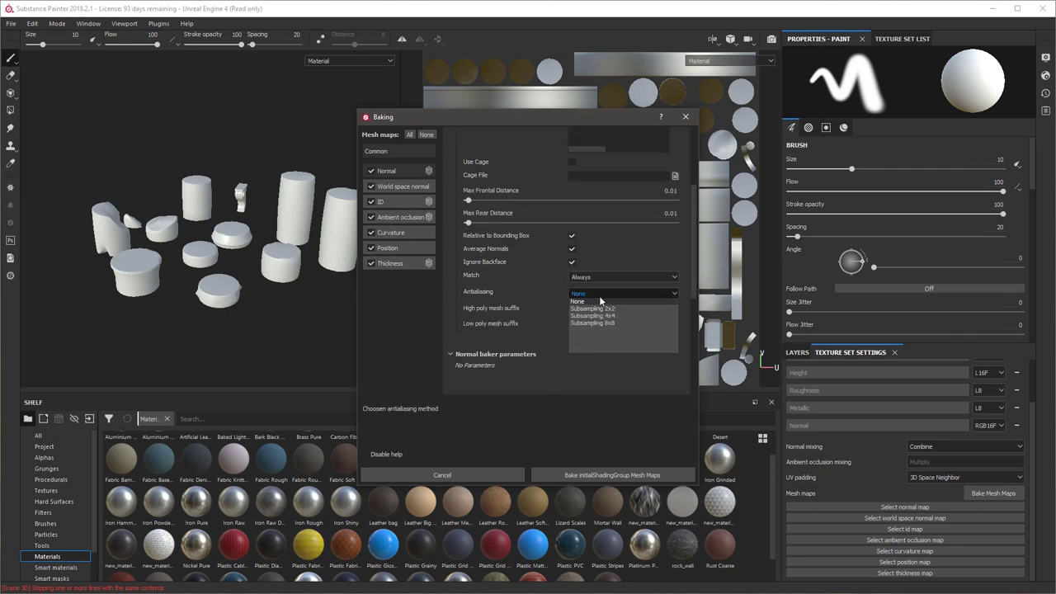
left_click(594, 311)
Set the max frontal distance to 0.07 and the max rear distance to 0.03, and bake the mesh maps.
scroll(547, 288, "up", 3)
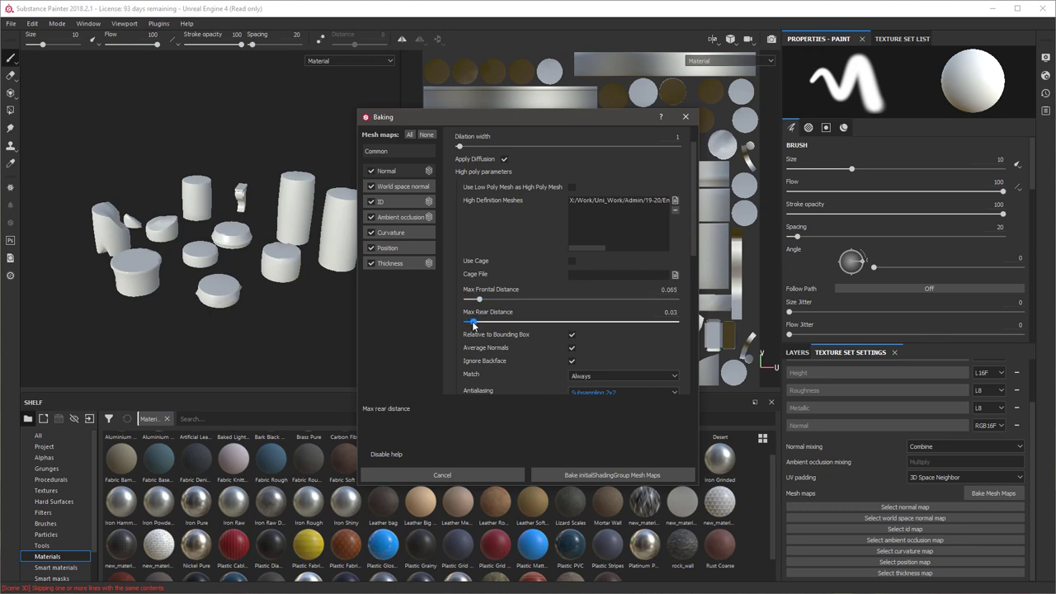
scroll(502, 244, "up", 1)
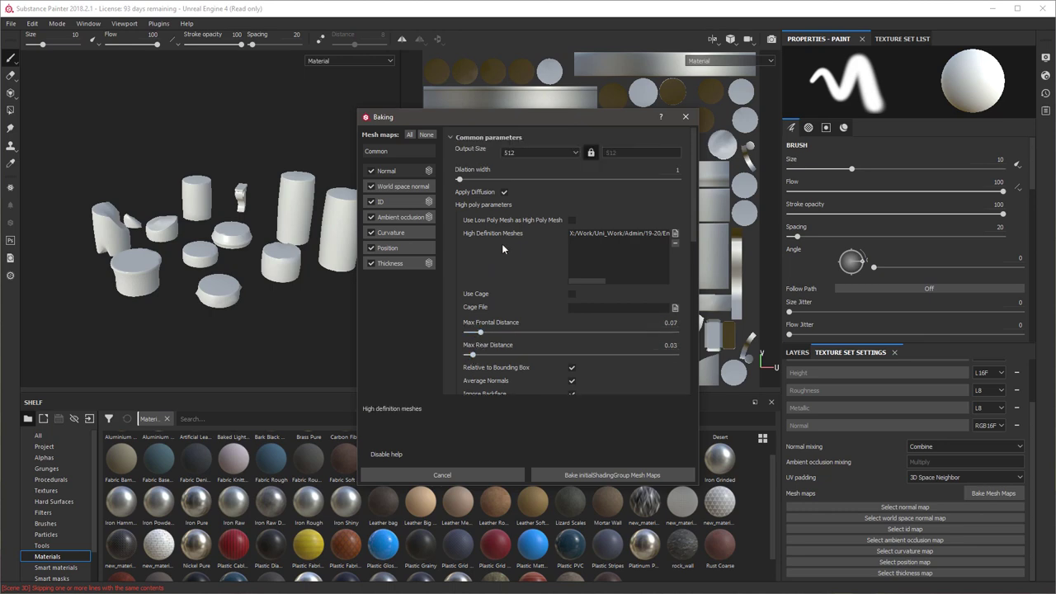
scroll(528, 277, "down", 4)
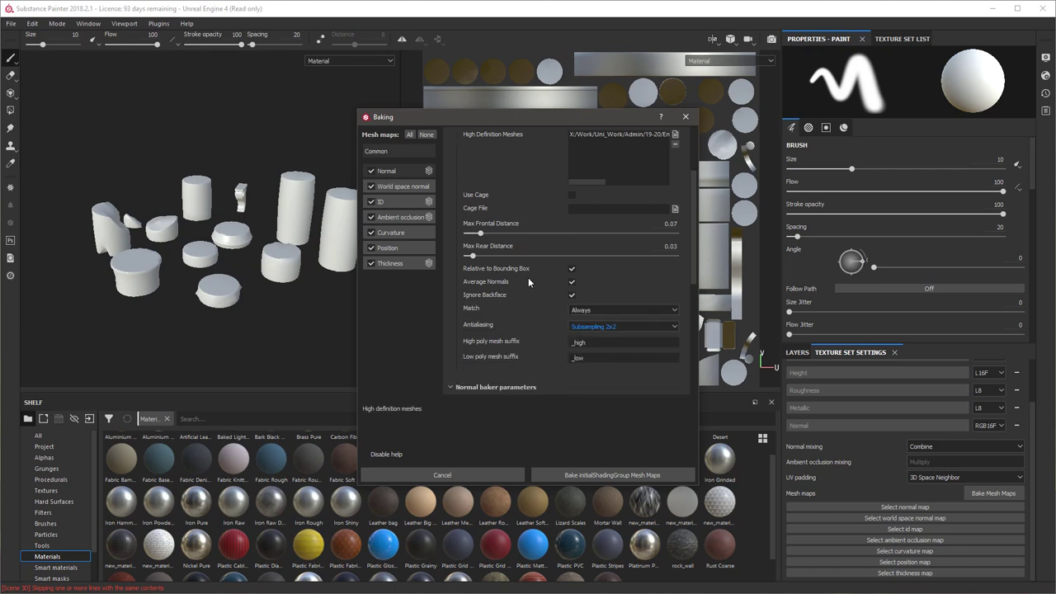
left_click(596, 474)
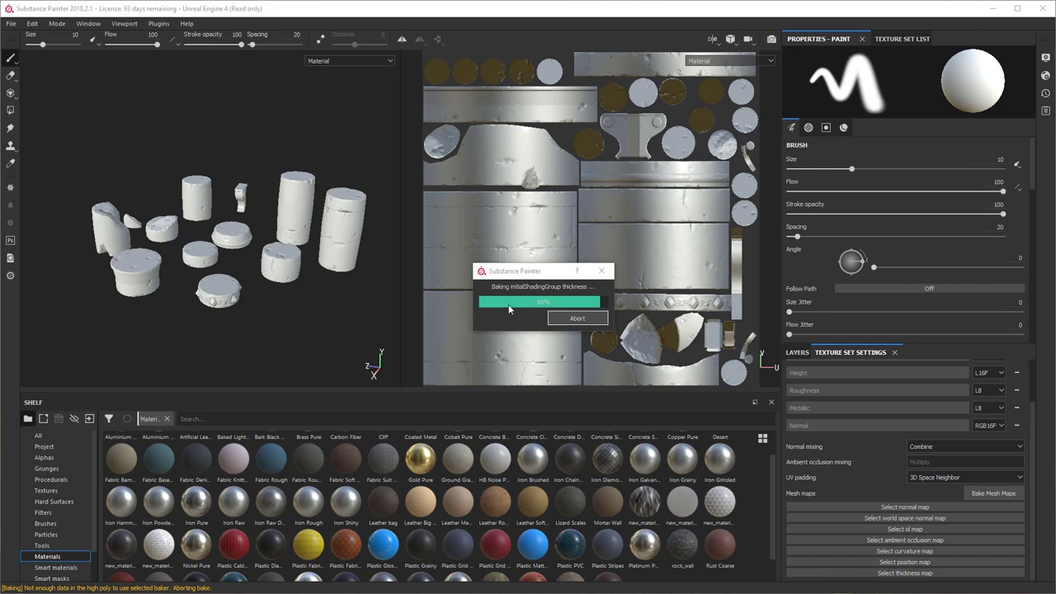
left_click(560, 318)
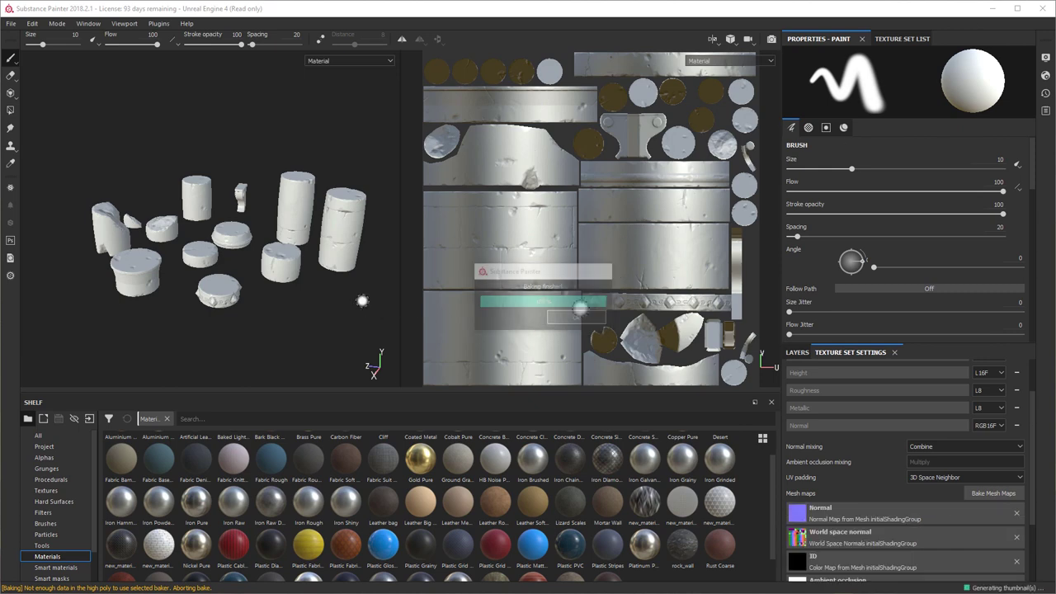
Enlarge the 3D view by shrinking the shelf and the UV view, and examine the baked pillar pieces from below.
left_click_drag(353, 392, 354, 505)
left_click_drag(402, 382, 496, 379)
scroll(420, 280, "up", 6)
left_click_drag(412, 267, 306, 142, "alt")
middle_click_drag(307, 143, 309, 79, "alt")
mouse_move(326, 305)
left_mouse_down("alt")
mouse_move(329, 262)
mouse_move(292, 311)
mouse_move(314, 253)
mouse_move(317, 310)
left_mouse_up("alt")
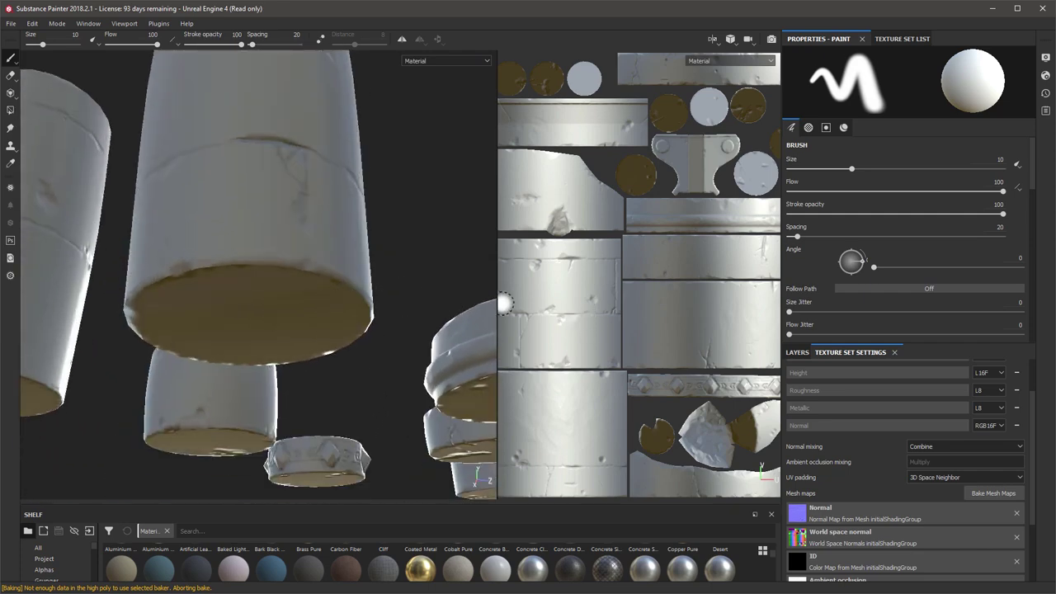
Widen the UV view and examine the baked cracks, dents and ornament details across all the UV islands.
left_click_drag(497, 303, 261, 292)
middle_click_drag(560, 290, 386, 94, "alt")
middle_click_drag(455, 308, 555, 454, "alt")
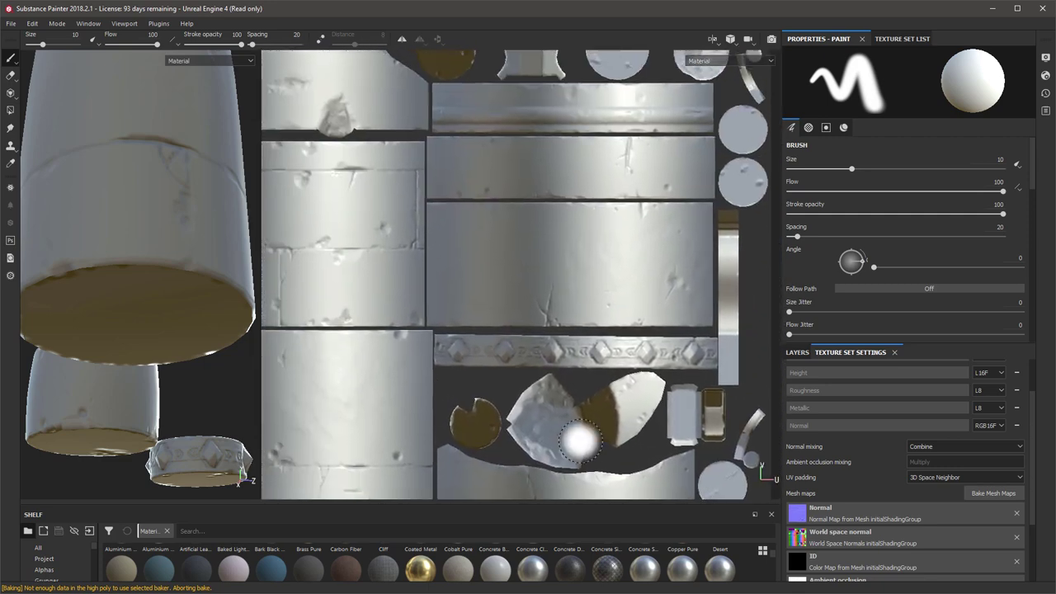
middle_click_drag(499, 283, 551, 357, "alt")
scroll(551, 356, "up", 3)
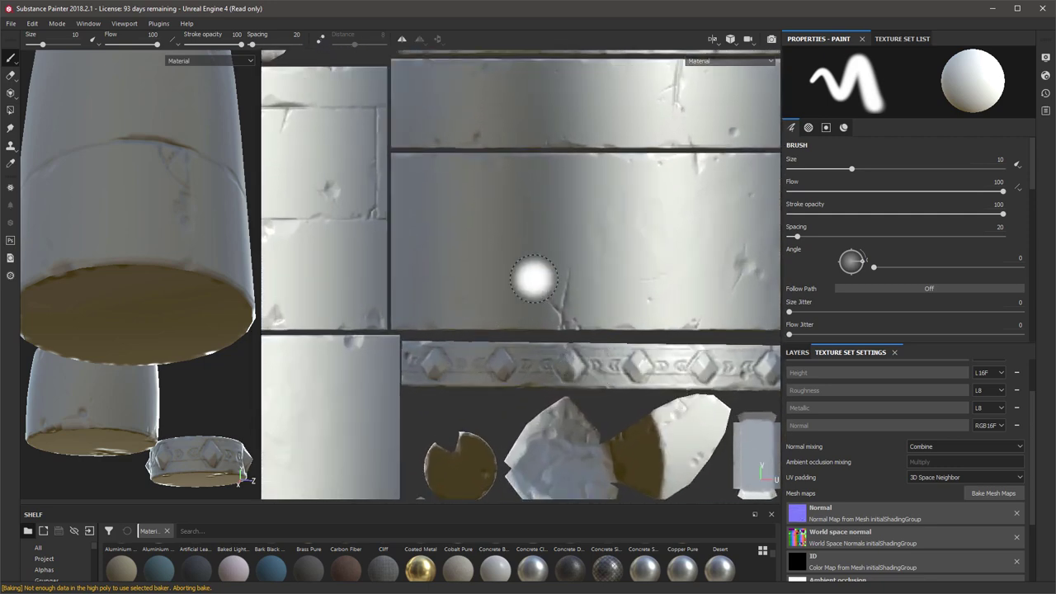
middle_click_drag(522, 263, 642, 477, "alt")
middle_click_drag(481, 297, 671, 438, "alt")
middle_click_drag(409, 357, 276, 406, "alt")
middle_click_drag(464, 268, 247, 338, "alt")
middle_click_drag(556, 337, 312, 239, "alt")
middle_click_drag(516, 378, 472, 280, "alt")
middle_click_drag(498, 360, 625, 254, "alt")
middle_click_drag(494, 356, 621, 254, "alt")
middle_click_drag(533, 342, 675, 235, "alt")
middle_click_drag(433, 346, 622, 233, "alt")
middle_click_drag(490, 326, 417, 433, "alt")
middle_click_drag(677, 275, 362, 215, "alt")
middle_click_drag(534, 272, 576, 479, "alt")
middle_click_drag(569, 249, 509, 448, "alt")
middle_click_drag(491, 308, 502, 411, "alt")
middle_click_drag(469, 370, 529, 423, "alt")
Examine the baked damage on the tops and sides of the pillar pieces in the 3D view.
left_click_drag(178, 238, 156, 320, "alt")
middle_click_drag(160, 219, 227, 486, "alt")
left_click_drag(149, 249, 158, 311, "alt")
middle_click_drag(153, 224, 155, 387, "alt")
mouse_move(153, 272)
left_mouse_down("alt")
mouse_move(160, 344)
mouse_move(103, 366)
left_mouse_up("alt")
middle_click_drag(103, 366, 185, 278, "alt")
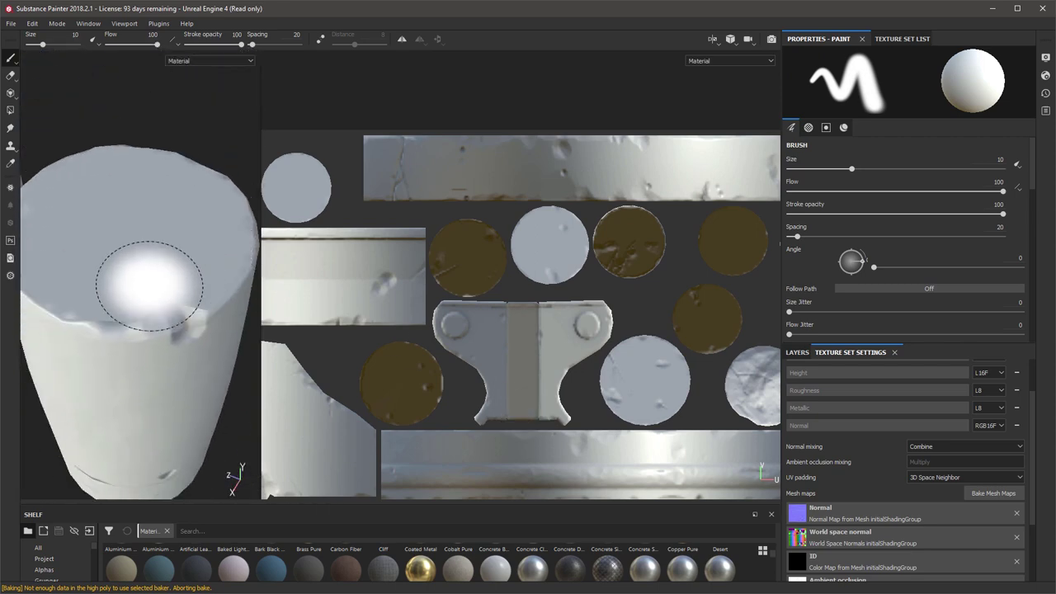
right_click_drag(148, 289, 36, 278, "alt")
left_click_drag(36, 278, 104, 243, "alt")
middle_click_drag(104, 244, 24, 52, "alt")
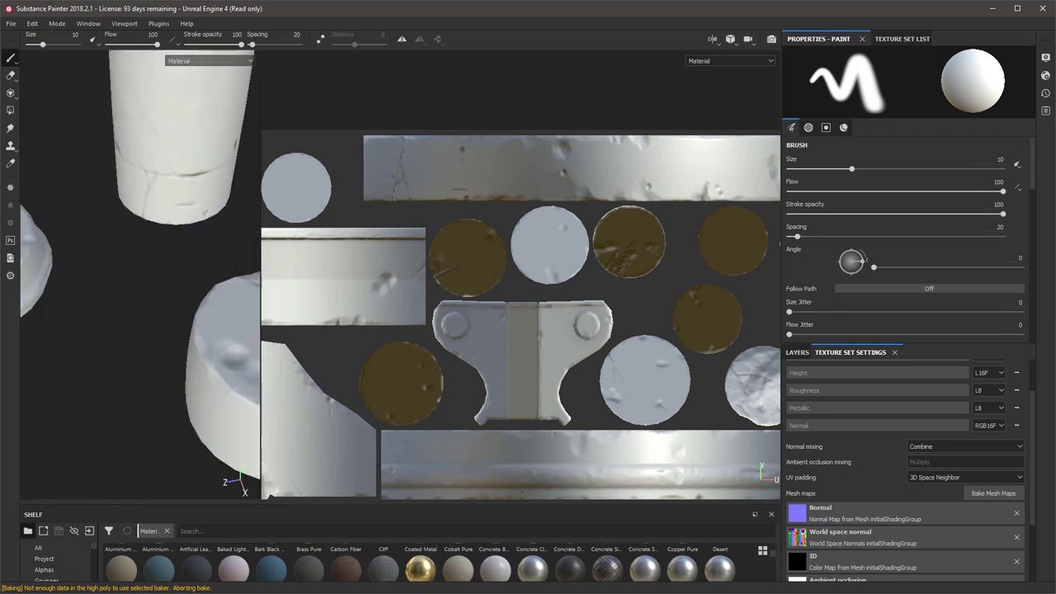
left_click_drag(123, 189, 75, 247, "alt")
right_click_drag(75, 248, 157, 247, "alt")
left_click_drag(157, 247, 136, 284, "alt")
middle_click_drag(115, 255, 82, 357, "alt")
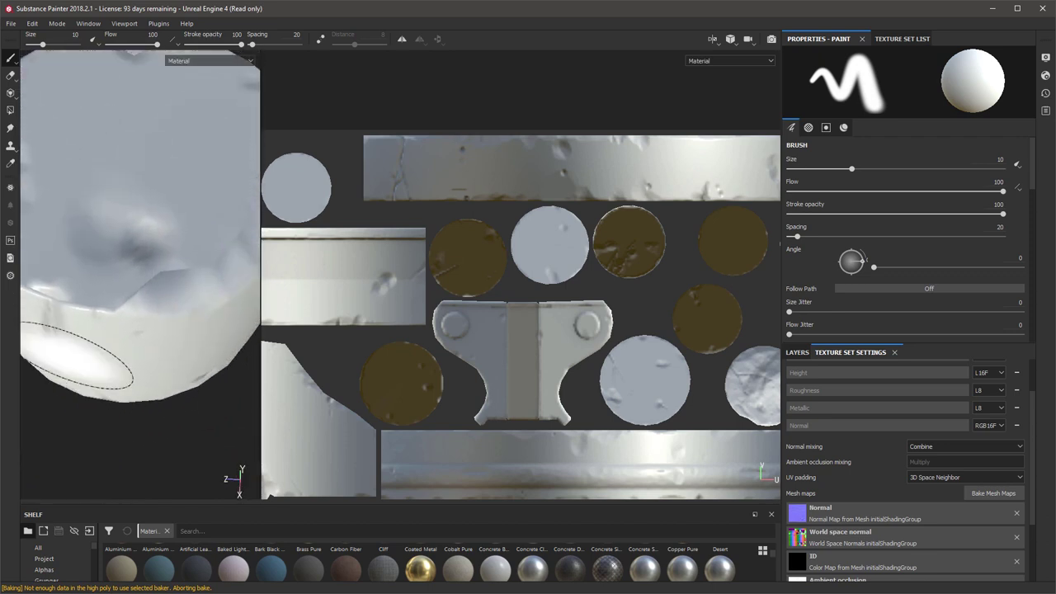
left_click_drag(83, 358, 66, 273, "alt")
middle_click_drag(66, 272, 77, 278, "alt")
left_click_drag(77, 278, 157, 277, "alt")
middle_click_drag(156, 277, 198, 245, "alt")
left_click_drag(198, 245, 148, 256, "alt")
right_click_drag(148, 256, 62, 239, "alt")
middle_click_drag(99, 272, 143, 240, "alt")
left_click_drag(143, 240, 99, 247, "alt")
middle_click_drag(99, 248, 124, 231, "alt")
left_click_drag(123, 232, 153, 280, "alt")
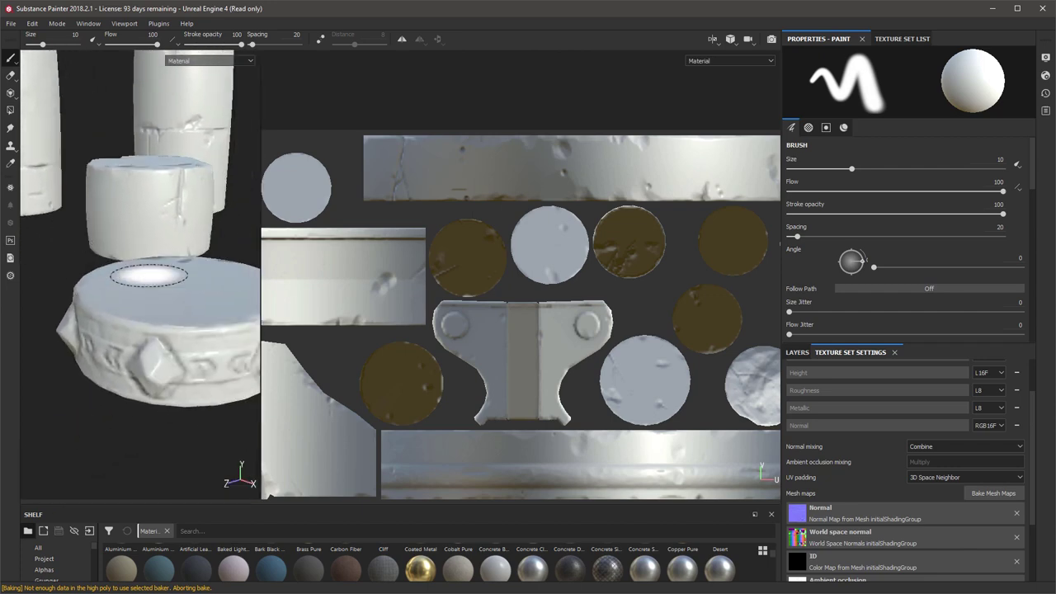
Raise the mesh map bake's output size to 2048 and review the curvature and common parameters.
left_click(978, 499)
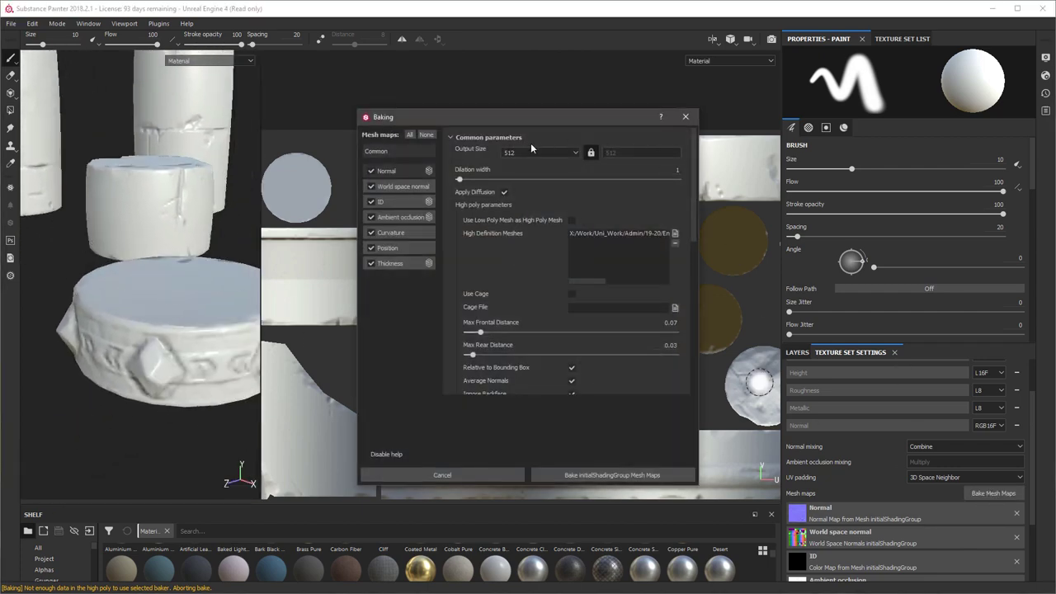
left_click(527, 151)
left_click(516, 204)
scroll(515, 269, "down", 1)
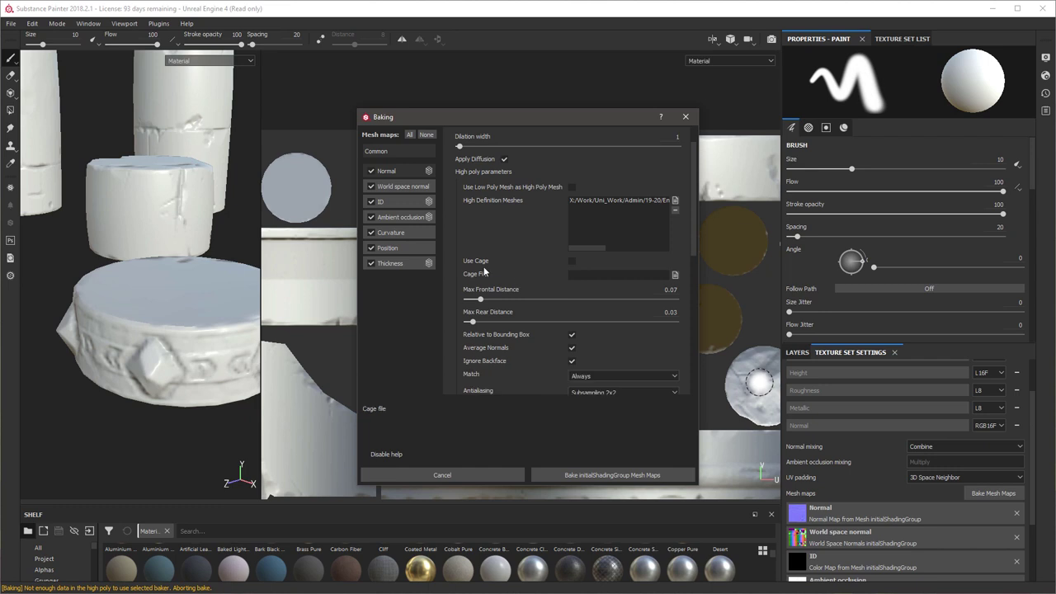
left_click(393, 238)
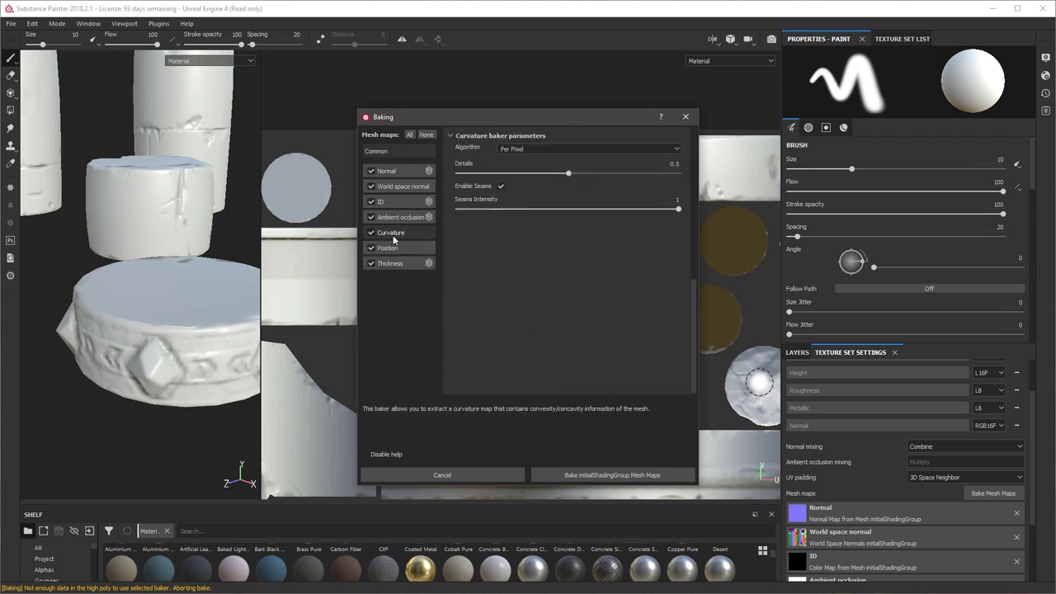
left_click(384, 153)
scroll(546, 256, "down", 4)
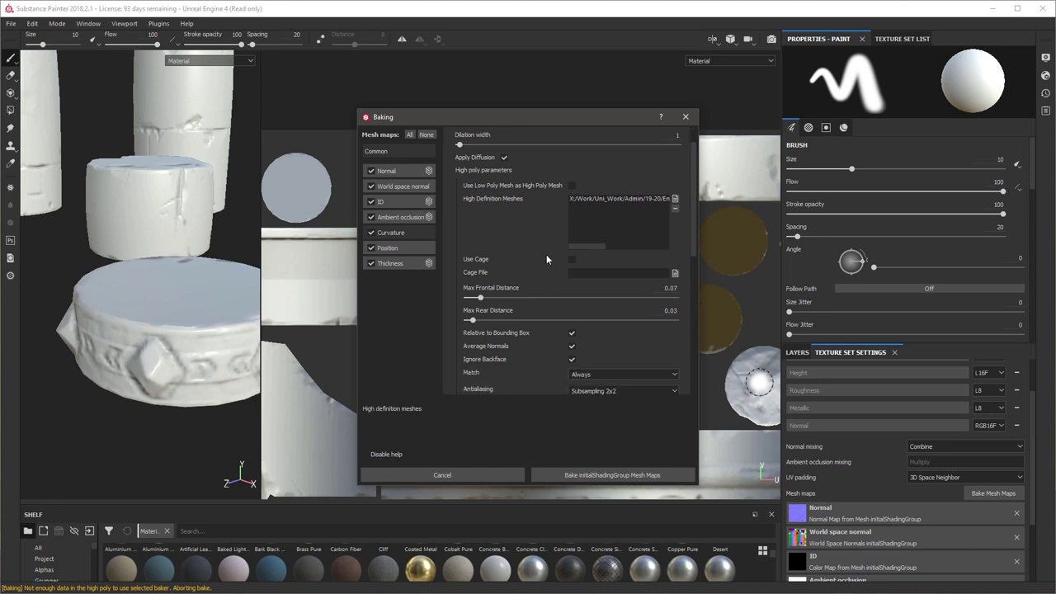
scroll(546, 297, "down", 1)
scroll(528, 313, "up", 2)
Set the ID baker's color source to Mesh ID / Polygroup and rebake the mesh maps.
left_click(399, 201)
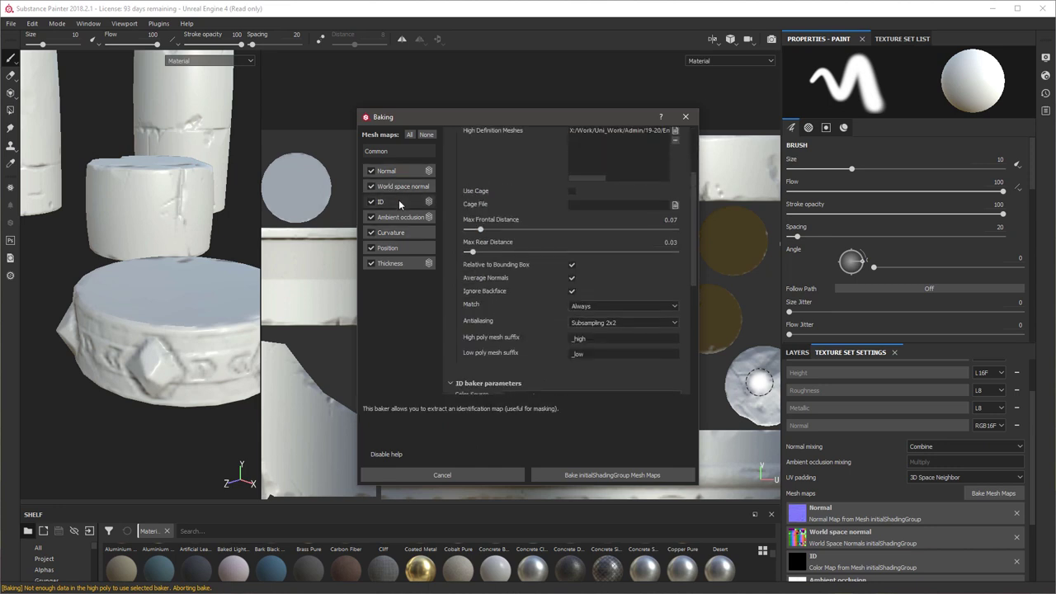
left_click(539, 148)
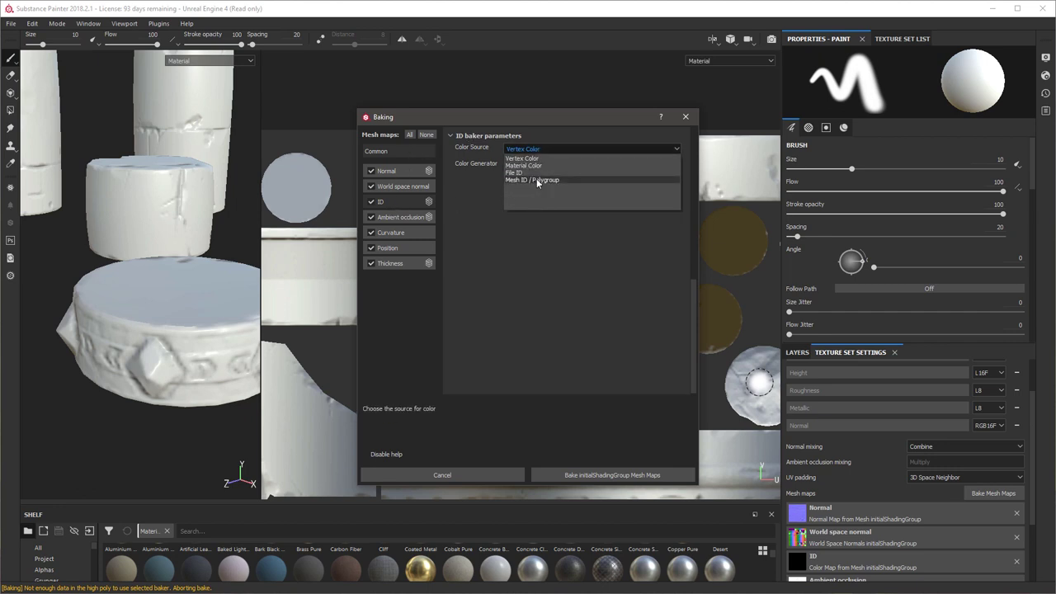
left_click(536, 180)
left_click(530, 166)
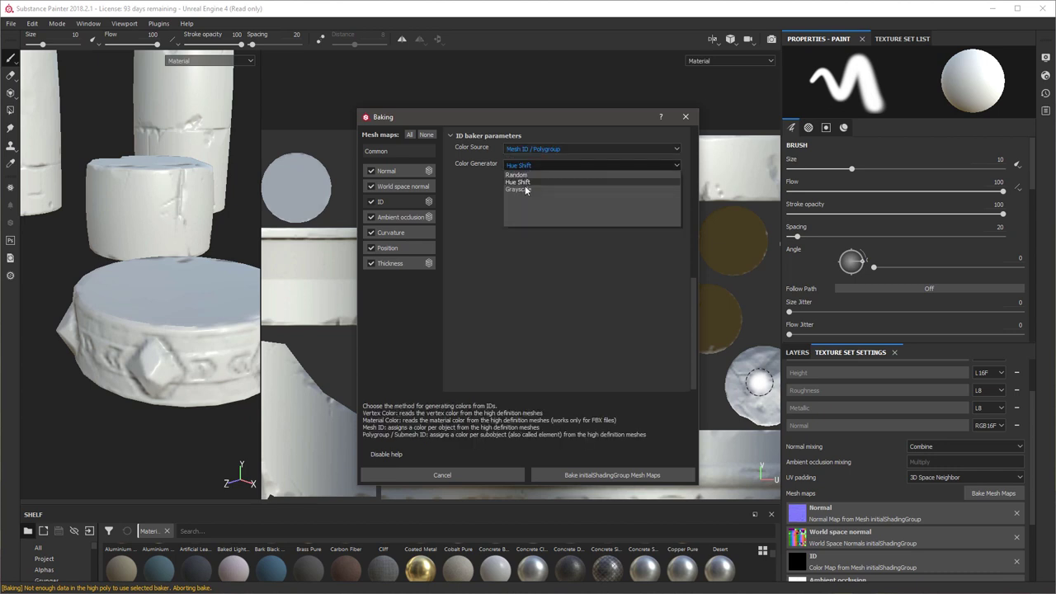
left_click(526, 189)
scroll(597, 220, "up", 10)
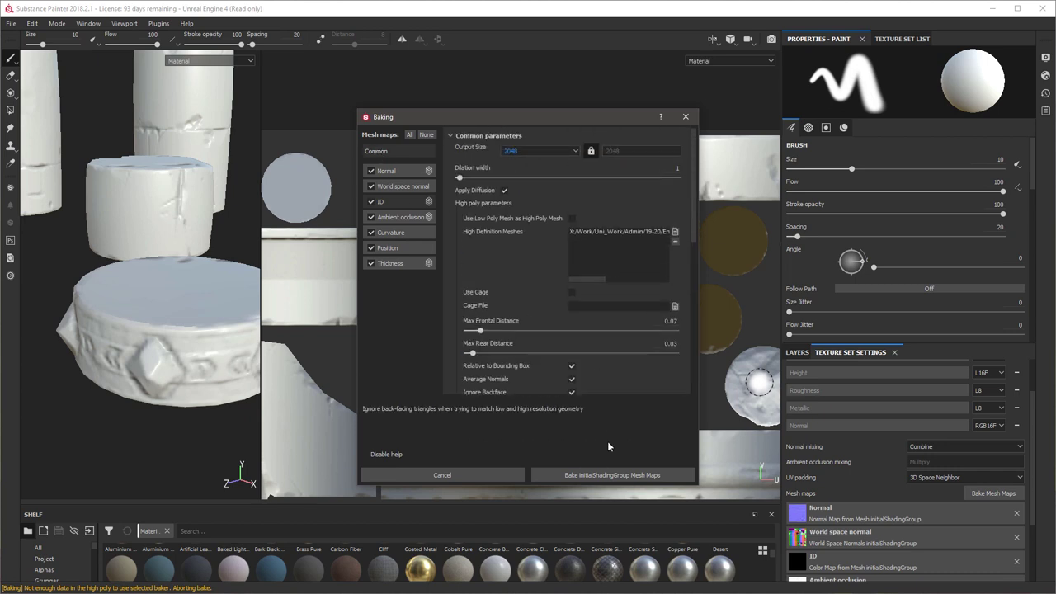
left_click(611, 475)
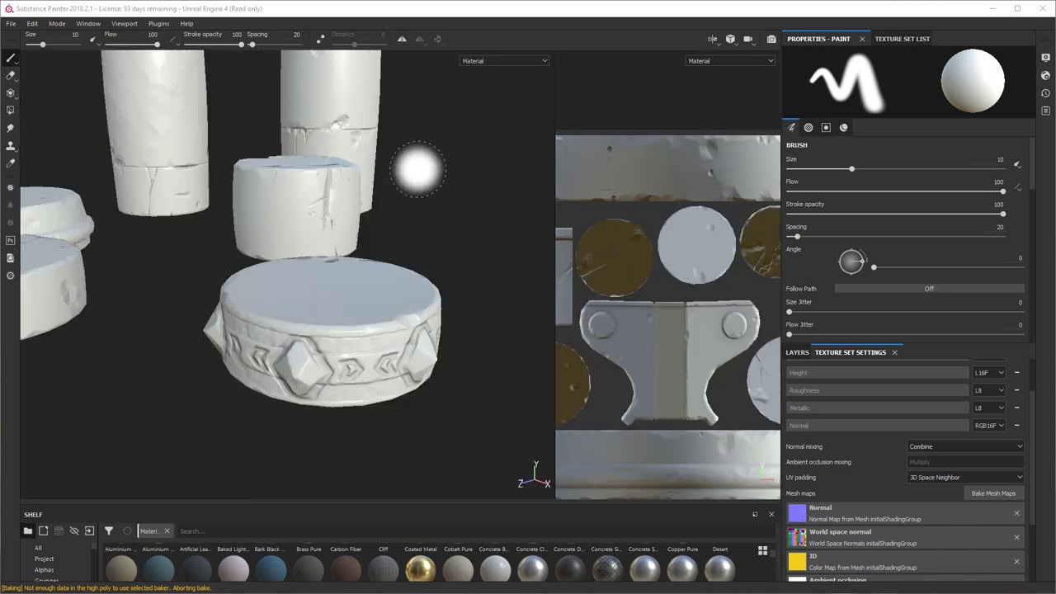
Examine the rebaked surface detail and edges on the ornamented ring and the other pillar pieces in the 3D view.
left_click_drag(418, 169, 431, 195, "alt")
right_click_drag(370, 217, 465, 239, "alt")
left_click_drag(465, 239, 413, 214, "alt")
middle_click_drag(413, 215, 472, 161, "alt")
mouse_move(471, 162)
left_mouse_down("alt")
mouse_move(462, 130)
mouse_move(488, 29)
mouse_move(591, 51)
left_mouse_up("alt")
right_click_drag(470, 157, 396, 157, "alt")
mouse_move(396, 156)
left_mouse_down("alt")
mouse_move(254, 160)
mouse_move(272, 272)
left_mouse_up("alt")
right_click_drag(301, 289, 400, 306, "alt")
left_click_drag(400, 306, 379, 274, "alt")
right_click_drag(379, 275, 170, 207, "alt")
mouse_move(170, 207)
left_mouse_down("alt")
mouse_move(170, 263)
mouse_move(79, 248)
left_mouse_up("alt")
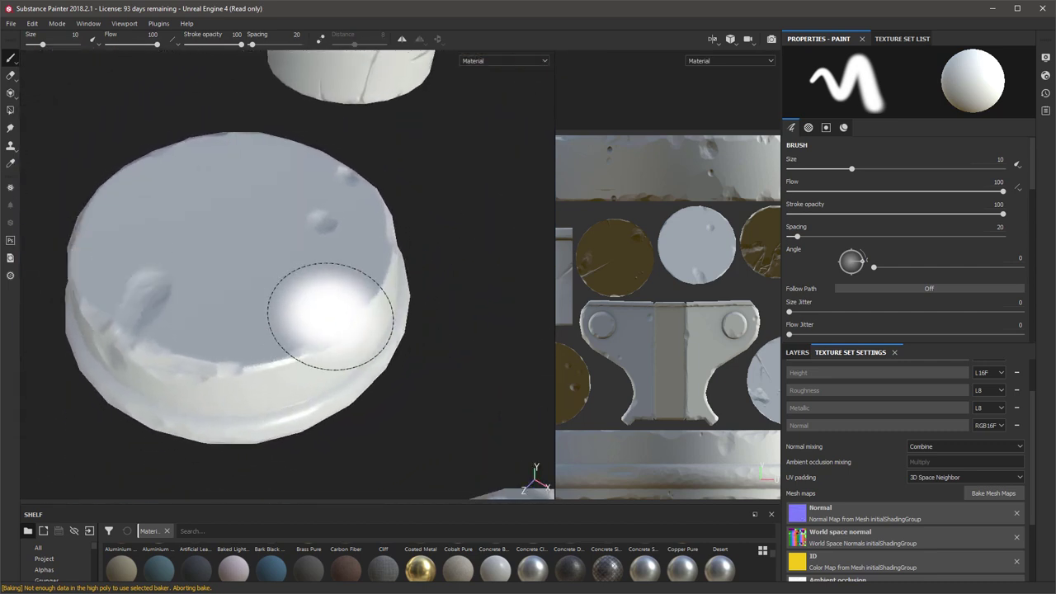
mouse_move(389, 195)
left_mouse_down("alt")
mouse_move(417, 253)
mouse_move(388, 242)
left_mouse_up("alt")
mouse_move(232, 191)
left_mouse_down("alt")
mouse_move(405, 176)
mouse_move(358, 181)
mouse_move(357, 90)
left_mouse_up("alt")
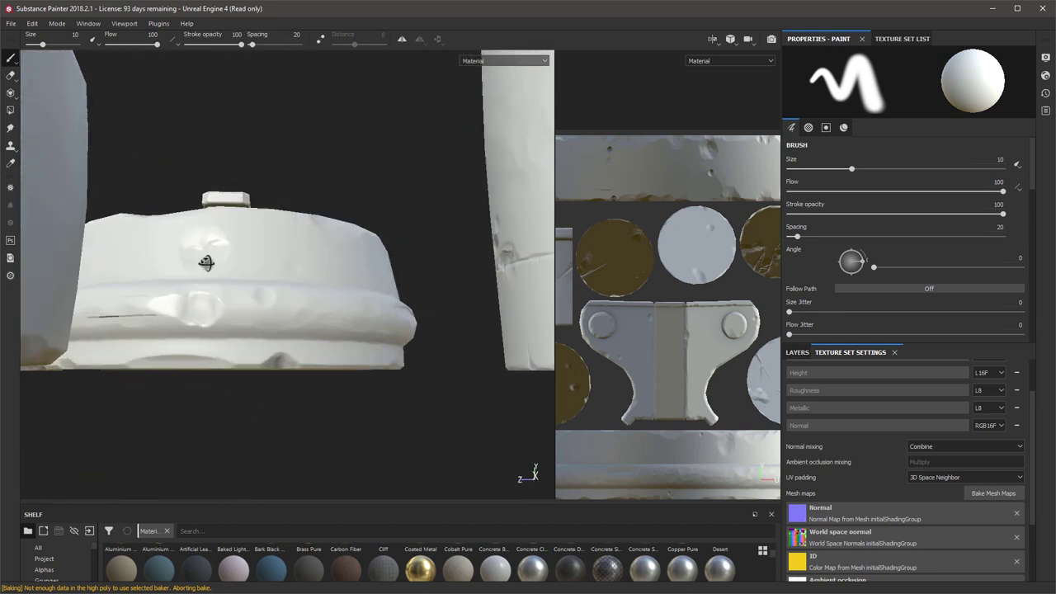
Set the antialiasing in the common mesh map bake parameters to Subsampling 4x4.
left_click_drag(204, 259, 463, 216, "alt")
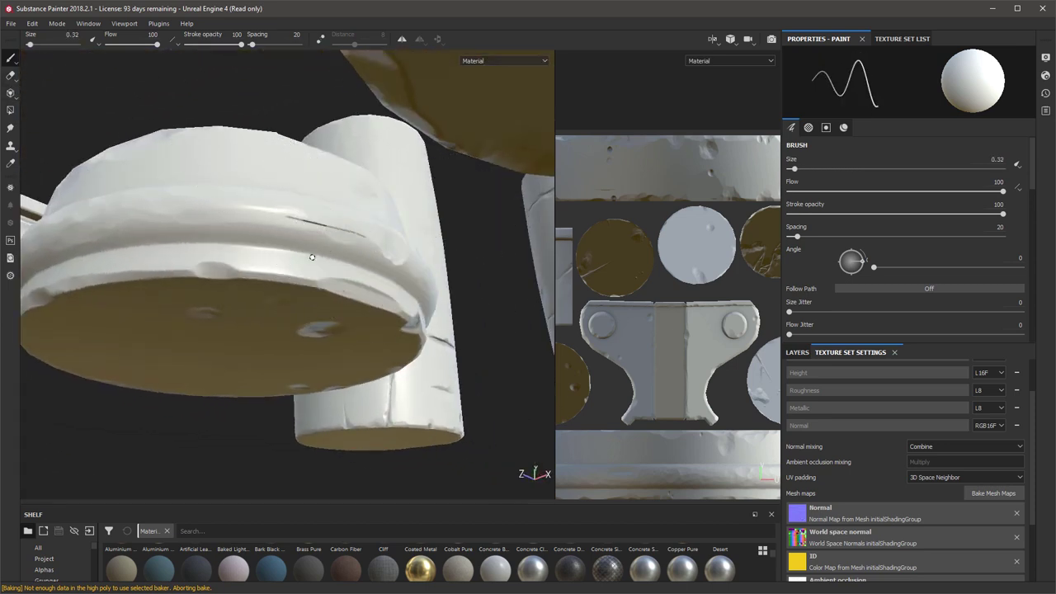
left_click_drag(270, 243, 289, 264, "alt")
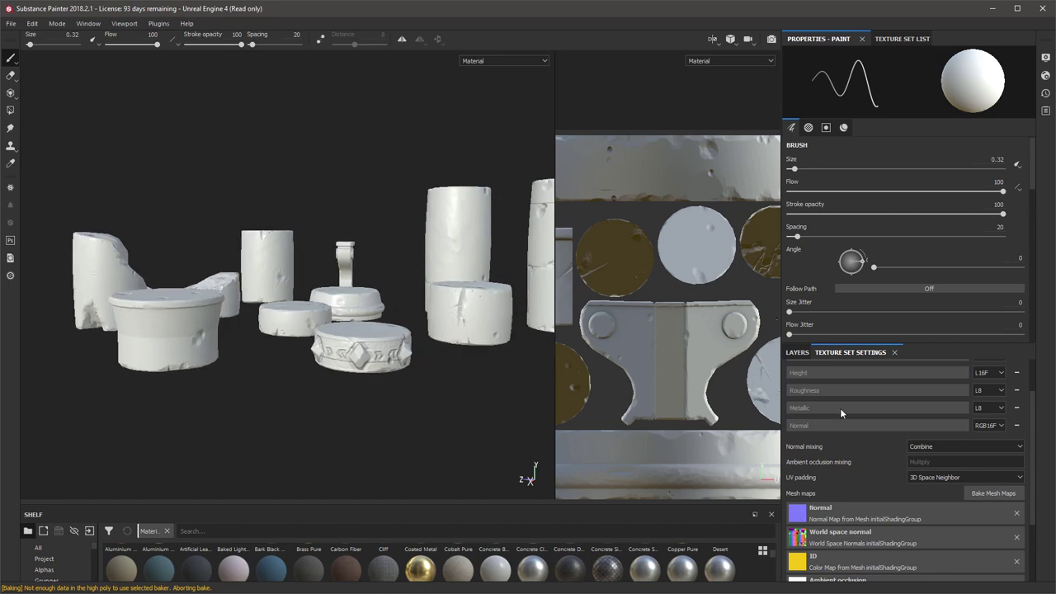
left_click(992, 492)
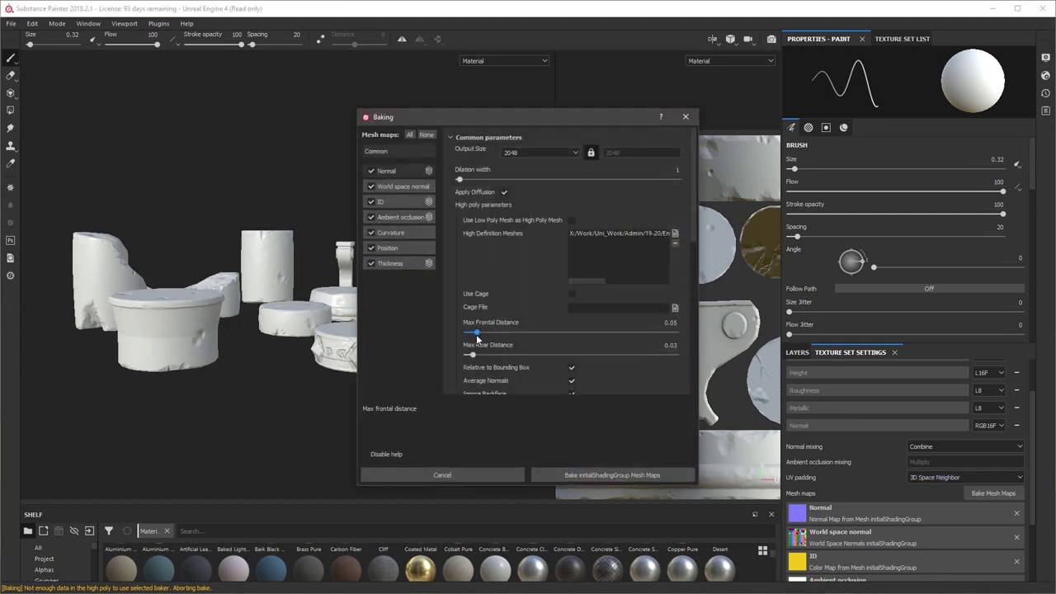
scroll(624, 367, "down", 3)
left_click(612, 324)
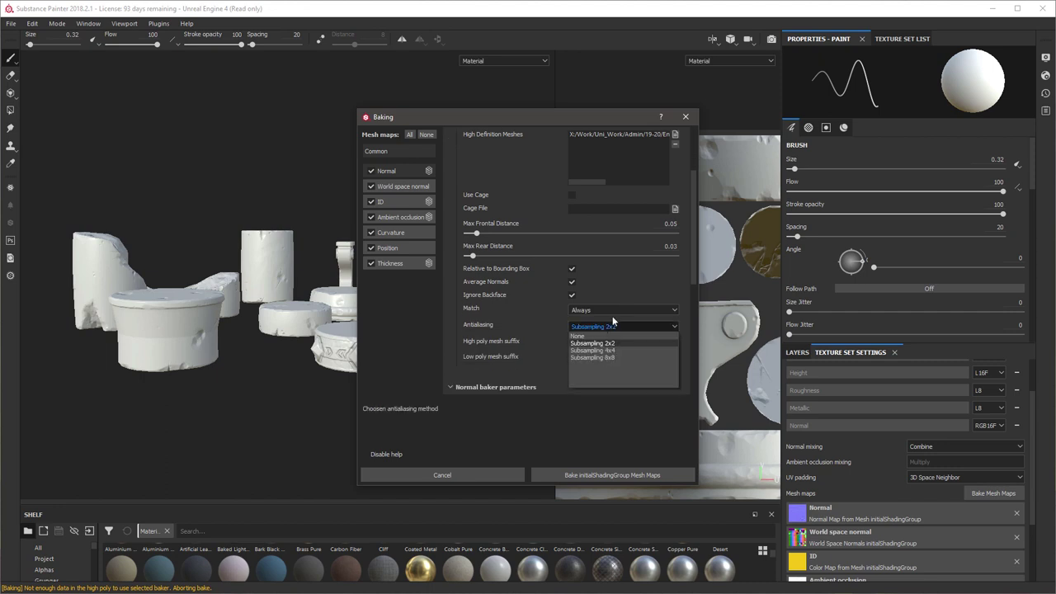
left_click(603, 351)
scroll(504, 320, "up", 3)
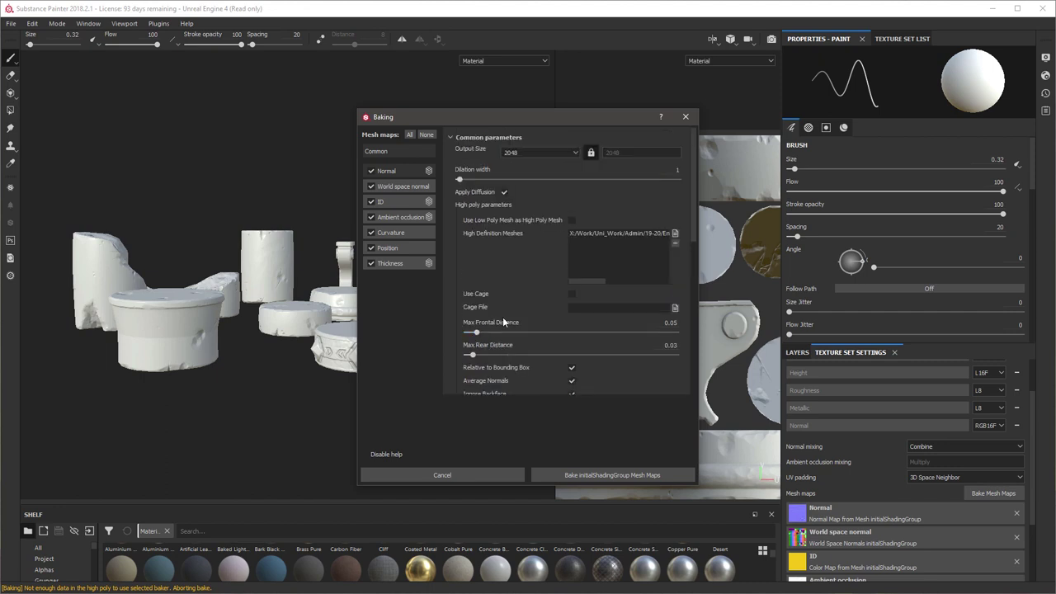
Review the common baking parameters and rebake the mesh maps for the pillar pieces.
left_click_drag(514, 119, 505, 98)
scroll(506, 281, "down", 3)
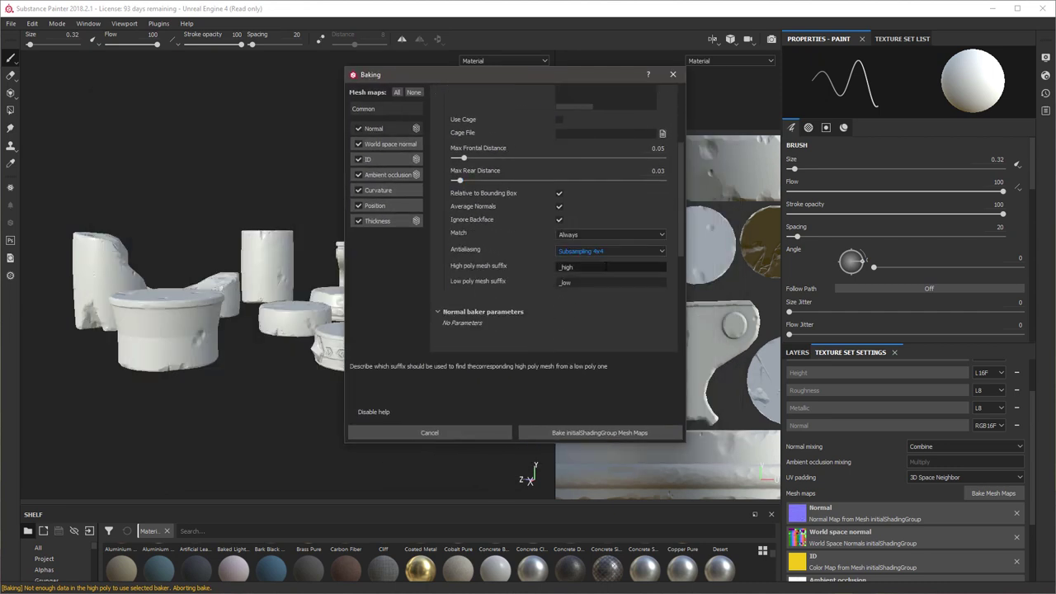
left_click(598, 251)
scroll(544, 151, "up", 3)
left_click_drag(501, 71, 612, 98)
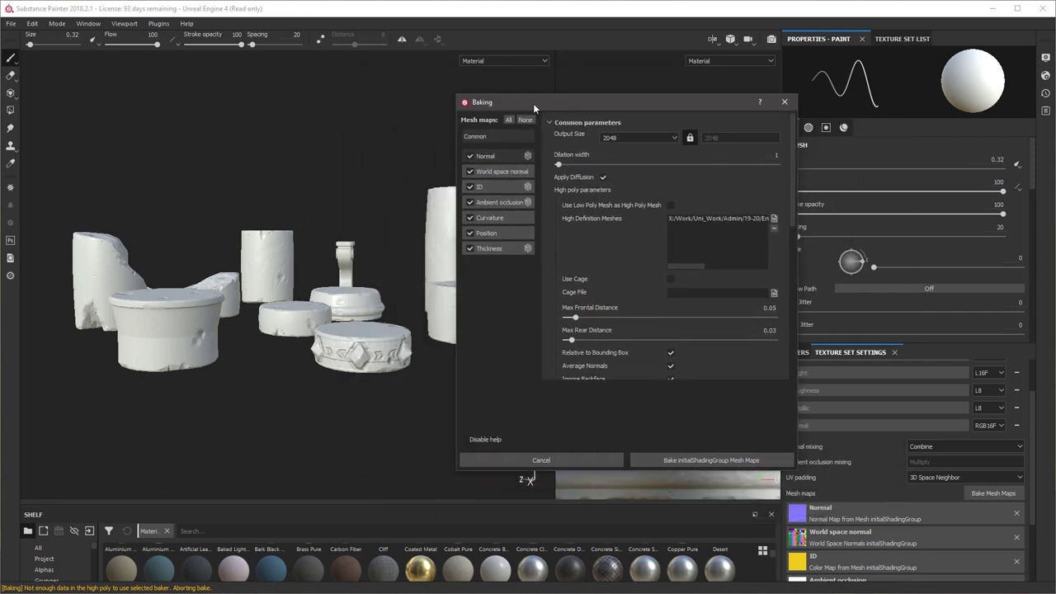
left_click_drag(522, 103, 377, 94)
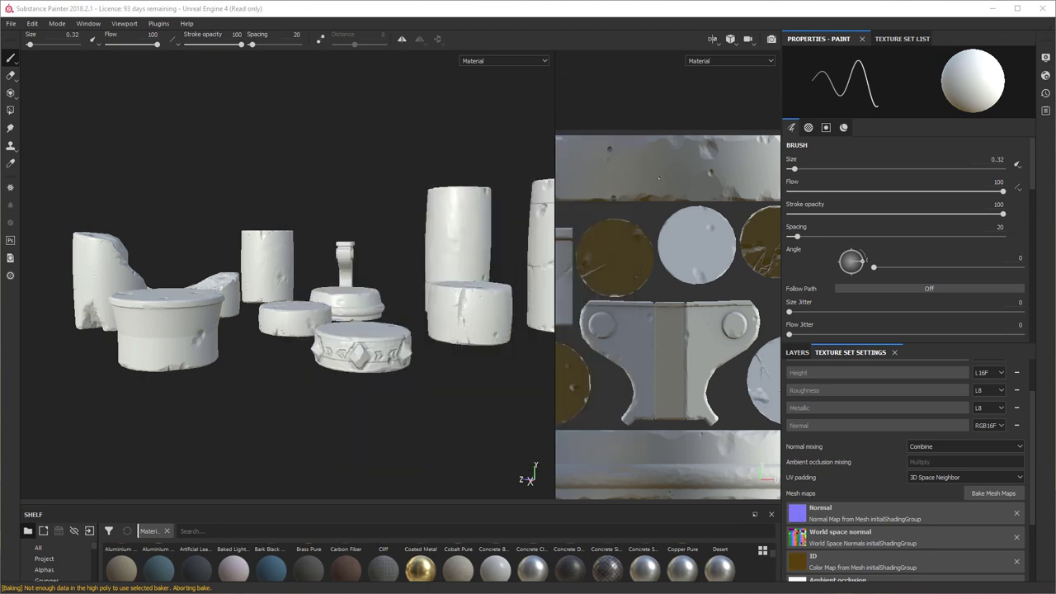
Examine the rebaked damage and edge detail on the tops, sides and undersides of the pillar pieces in the 3D view.
left_click_drag(438, 157, 371, 201, "alt")
right_click_drag(370, 201, 380, 277, "alt")
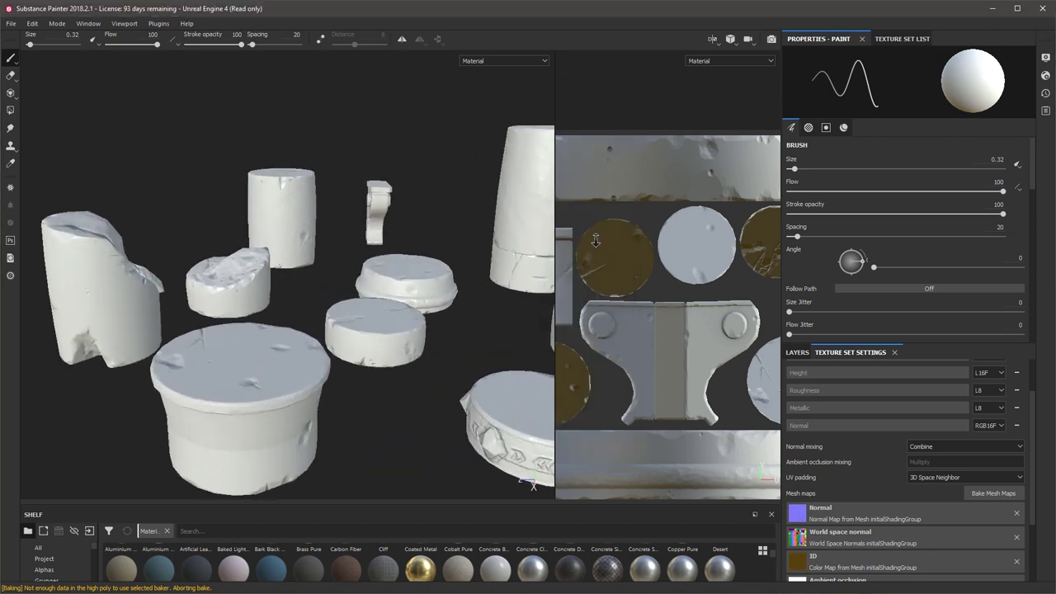
middle_click_drag(380, 276, 418, 212, "alt")
right_click_drag(419, 212, 427, 247, "alt")
left_click_drag(427, 247, 487, 206, "alt")
middle_click_drag(487, 206, 545, 199, "alt")
middle_click_drag(372, 236, 344, 215, "alt")
left_click_drag(443, 255, 50, 290, "alt")
right_click_drag(50, 291, 48, 246, "alt")
middle_click_drag(49, 246, 3, 244, "alt")
left_click_drag(284, 240, 46, 236, "alt")
right_click_drag(46, 236, 38, 217, "alt")
left_click_drag(37, 216, 346, 243, "alt")
scroll(346, 251, "up", 2)
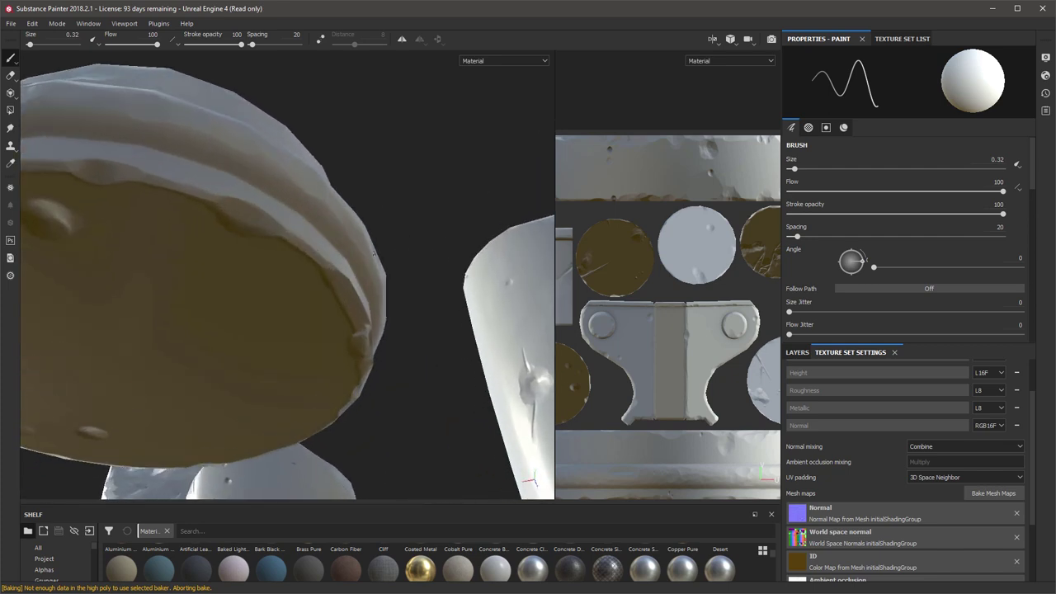
left_click_drag(177, 191, 363, 388, "alt")
left_click_drag(355, 330, 380, 326, "alt")
left_click_drag(395, 281, 404, 303, "alt")
Widen the 3D view, display the layer stack and give it more vertical space.
left_click_drag(556, 123, 636, 122)
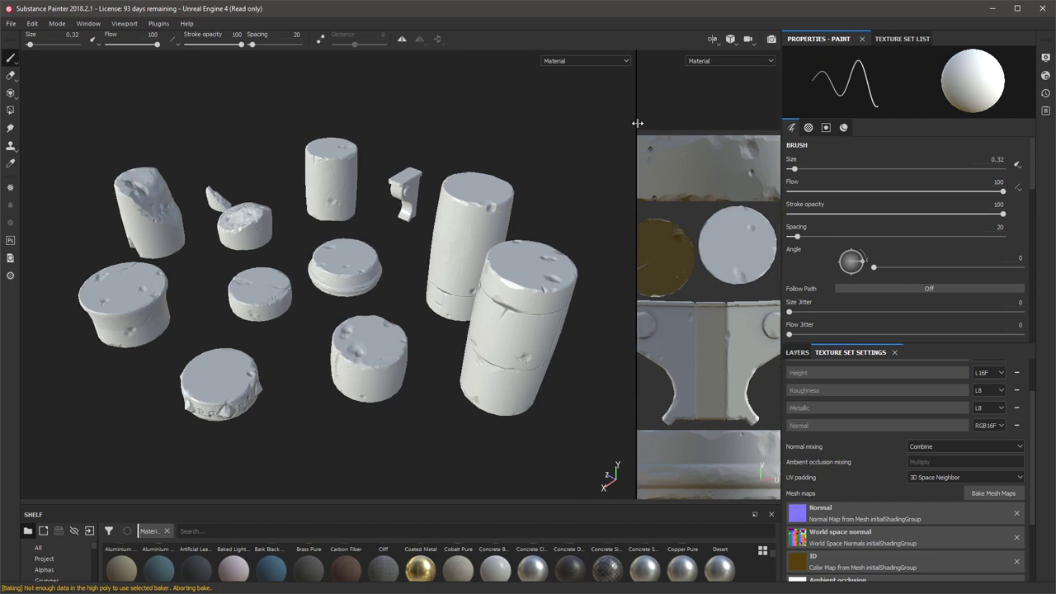
left_click_drag(489, 215, 516, 207, "alt")
left_click(797, 353)
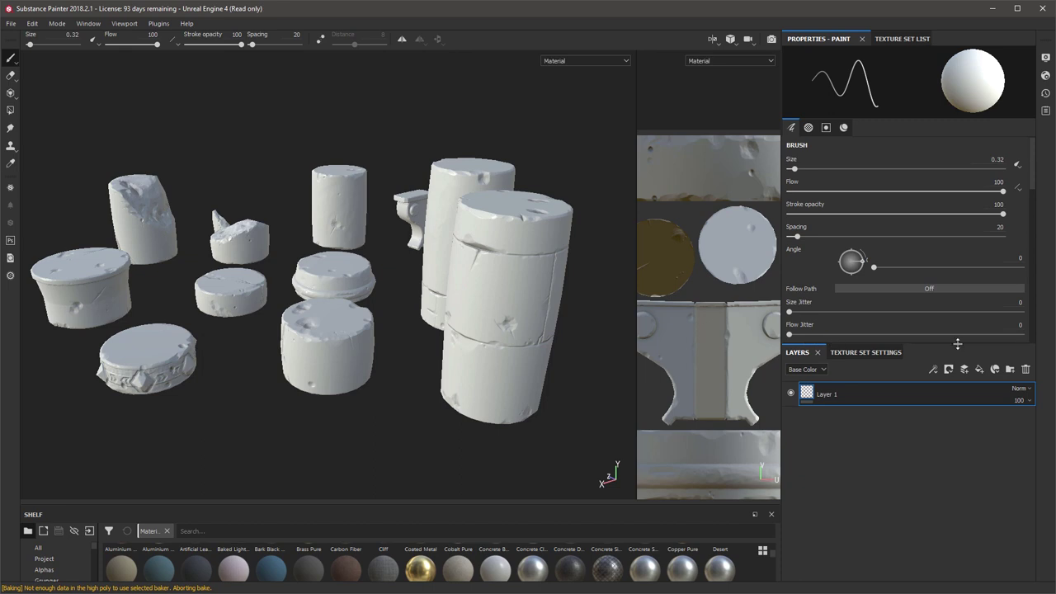
left_click_drag(956, 341, 919, 262)
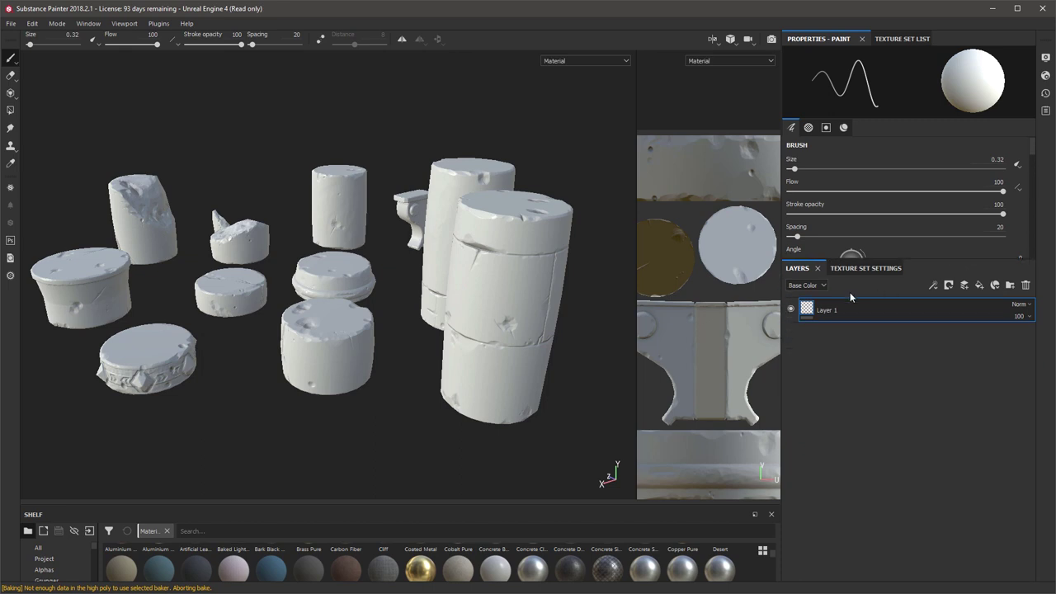
Add a new layer above the existing one and add a fill effect to it.
left_click_drag(346, 232, 424, 251, "alt")
middle_click_drag(424, 250, 394, 222, "alt")
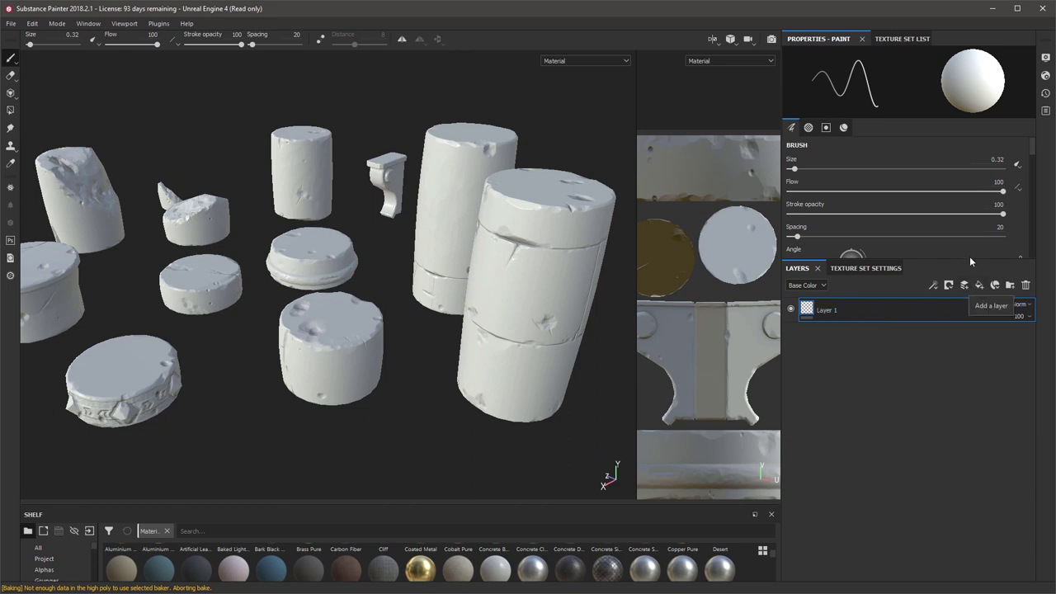
left_click(964, 286)
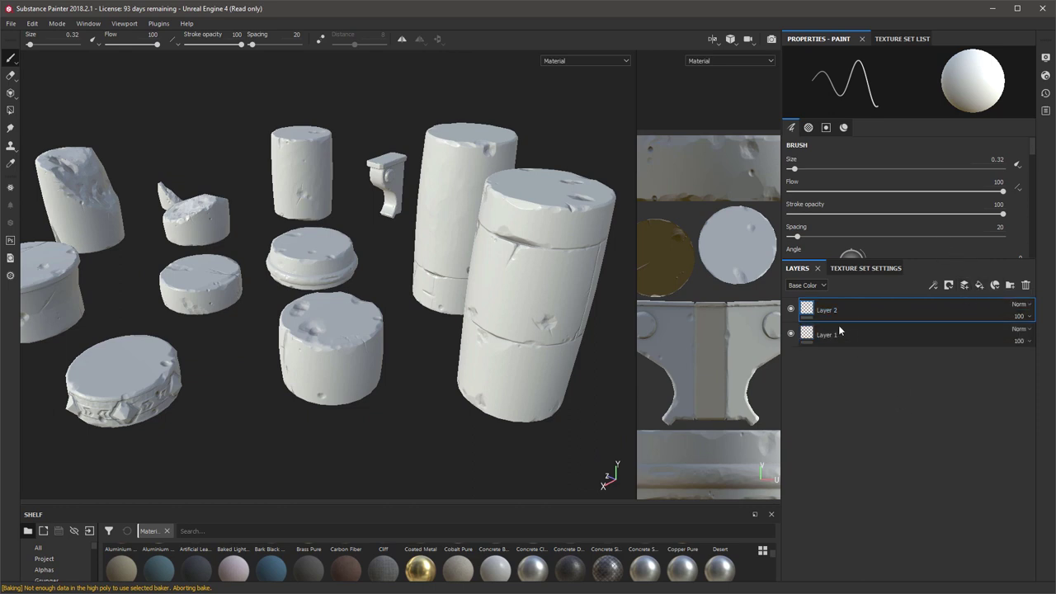
right_click(826, 309)
left_click(818, 322)
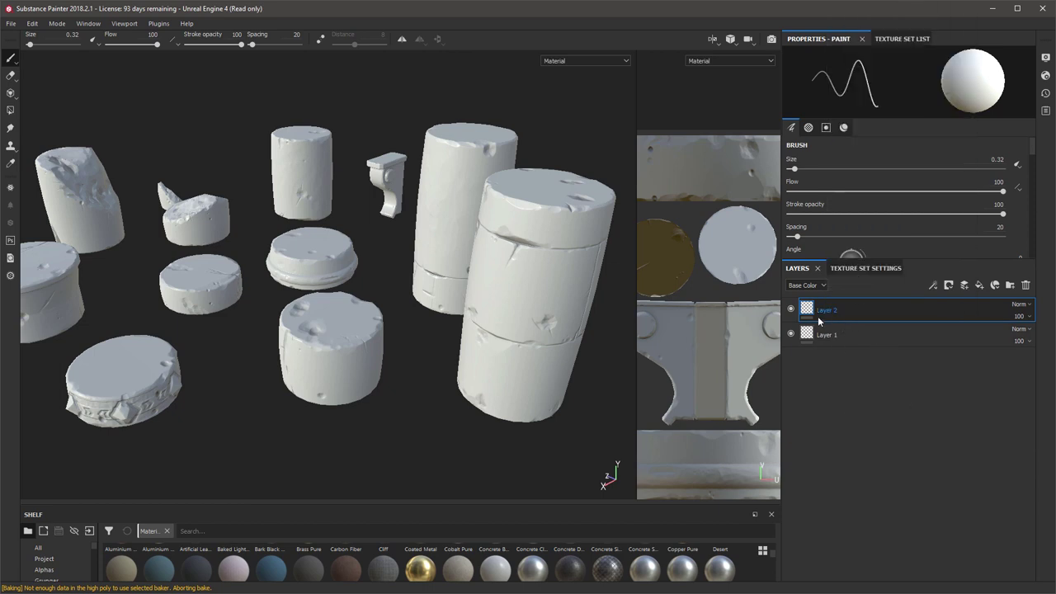
right_click(805, 309)
left_click(837, 331)
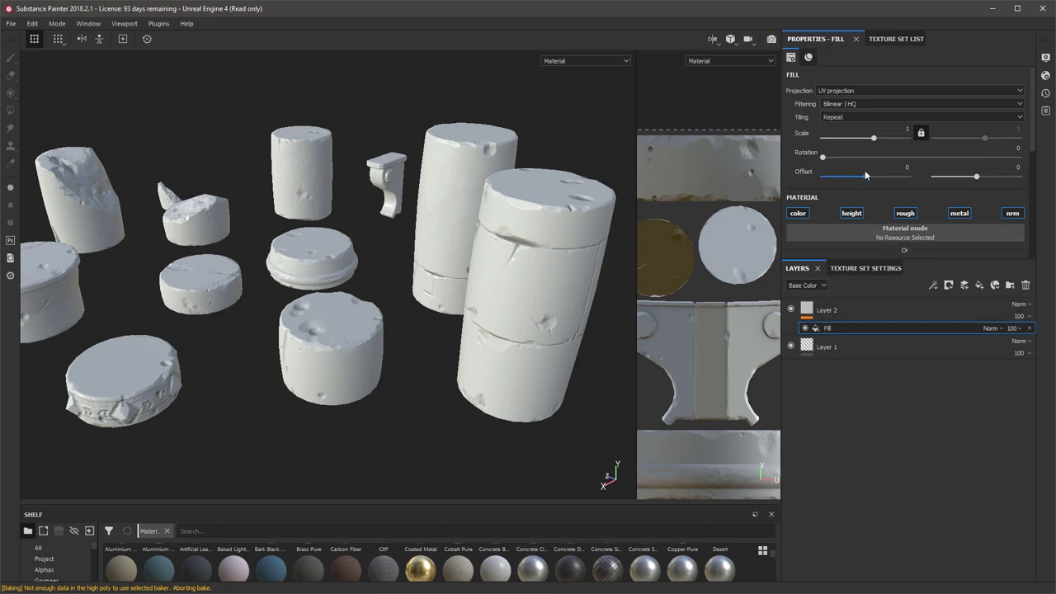
Set the fill's base color to a dark neutral grey with R, G and B at 0.134.
scroll(863, 163, "down", 3)
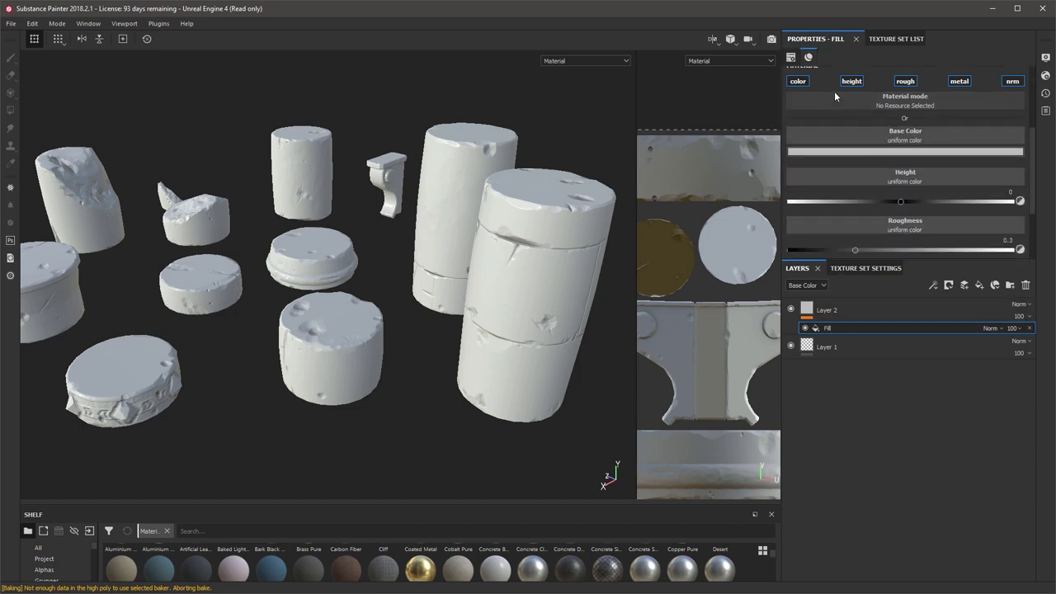
left_click(897, 151)
left_click_drag(902, 235, 890, 234)
left_click_drag(996, 260, 996, 258)
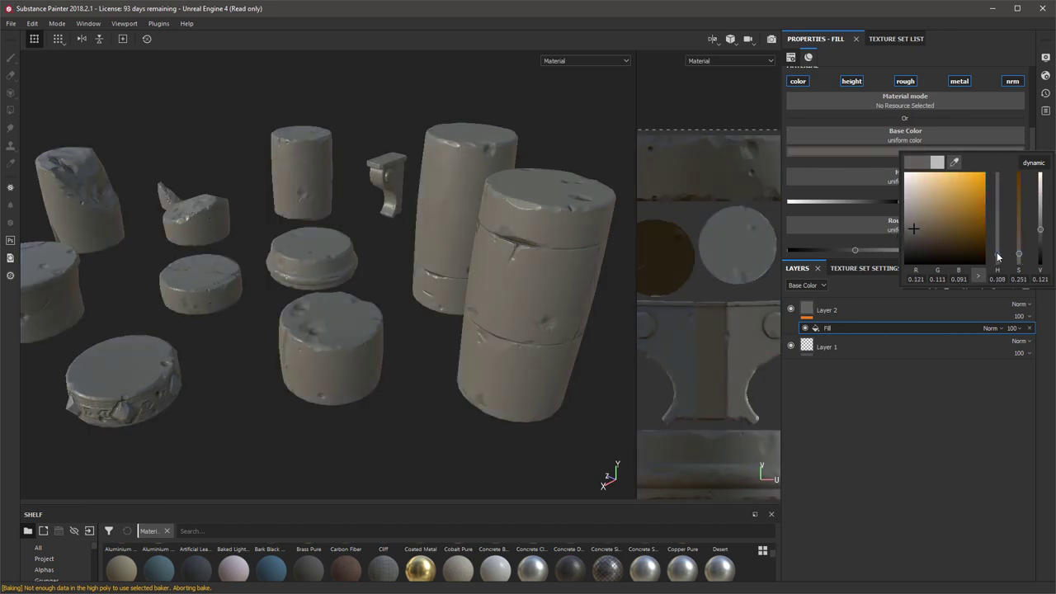
left_click_drag(907, 233, 910, 246)
mouse_move(993, 229)
left_mouse_down()
mouse_move(995, 241)
mouse_move(995, 215)
left_mouse_up()
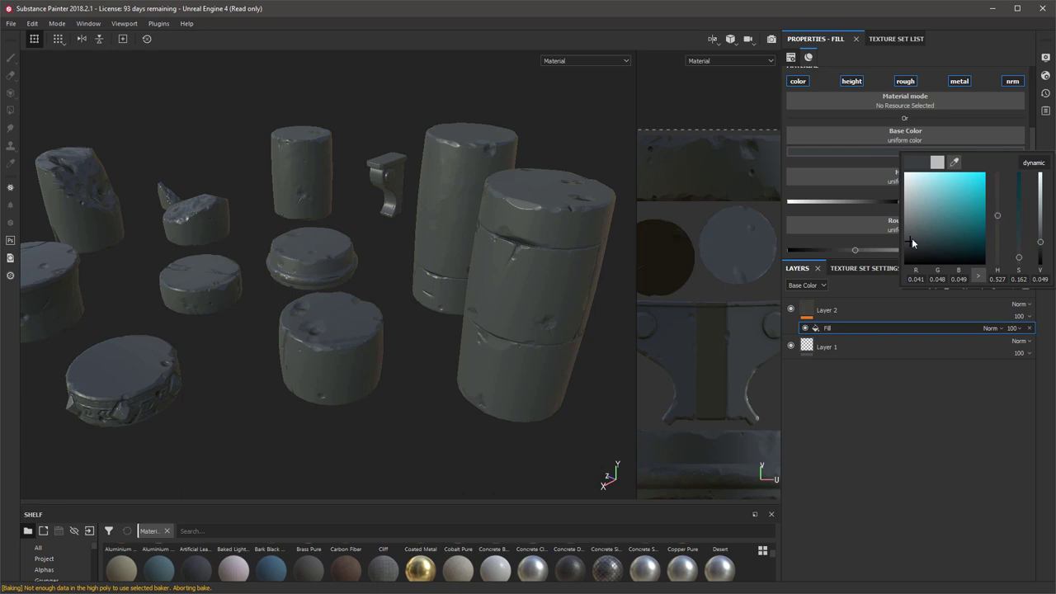
left_click_drag(910, 240, 887, 231)
Set the grey fill's roughness to 0.6578 while checking the highlights on the pillar pieces.
left_click_drag(477, 288, 562, 226, "alt")
scroll(458, 228, "down", 2)
scroll(499, 233, "up", 5)
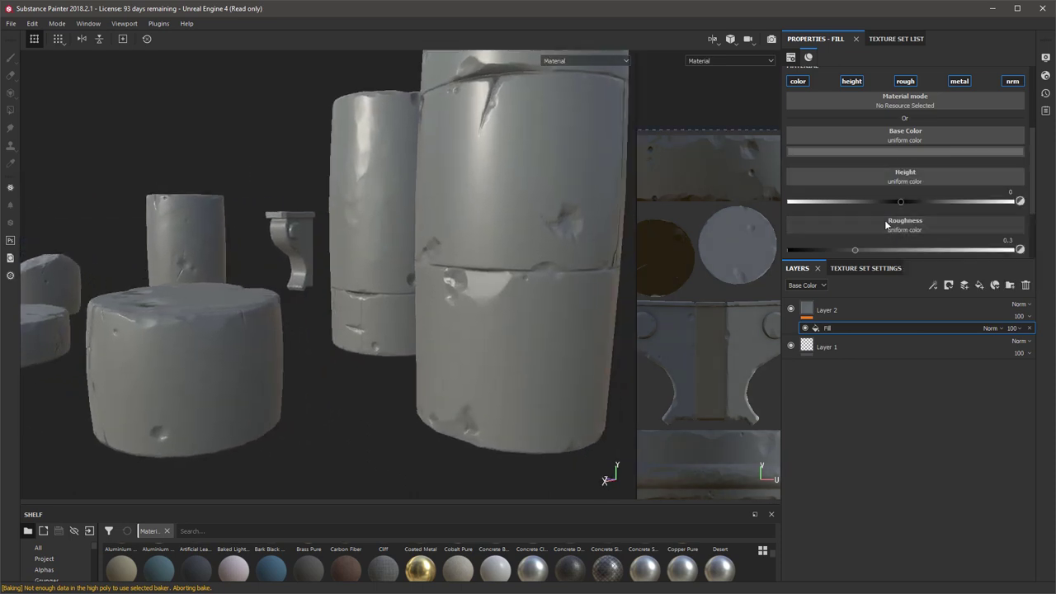
left_click_drag(855, 249, 941, 251)
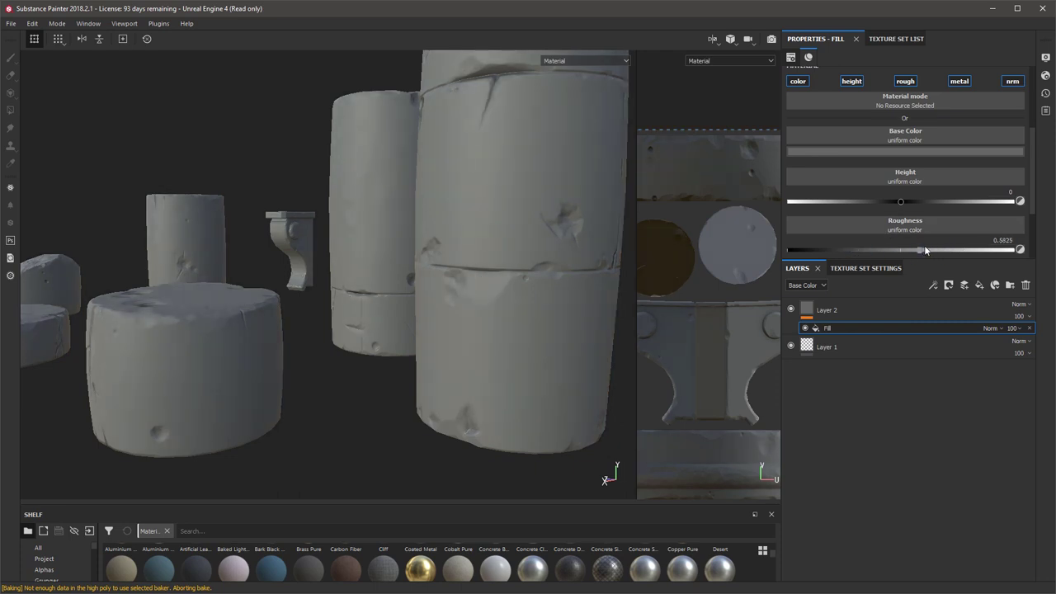
left_click_drag(474, 218, 516, 206, "alt")
left_click_drag(926, 250, 937, 251)
right_click_drag(338, 127, 236, 132, "shift")
middle_click_drag(384, 149, 328, 170, "alt")
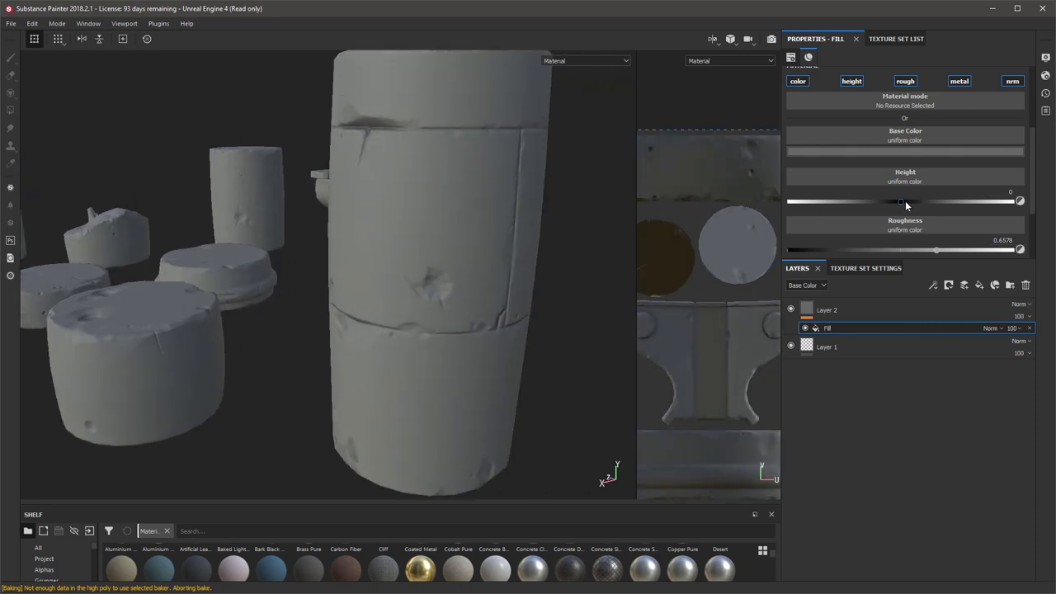
Test the grey fill's metallic value and return it to 0.
scroll(960, 198, "up", 3)
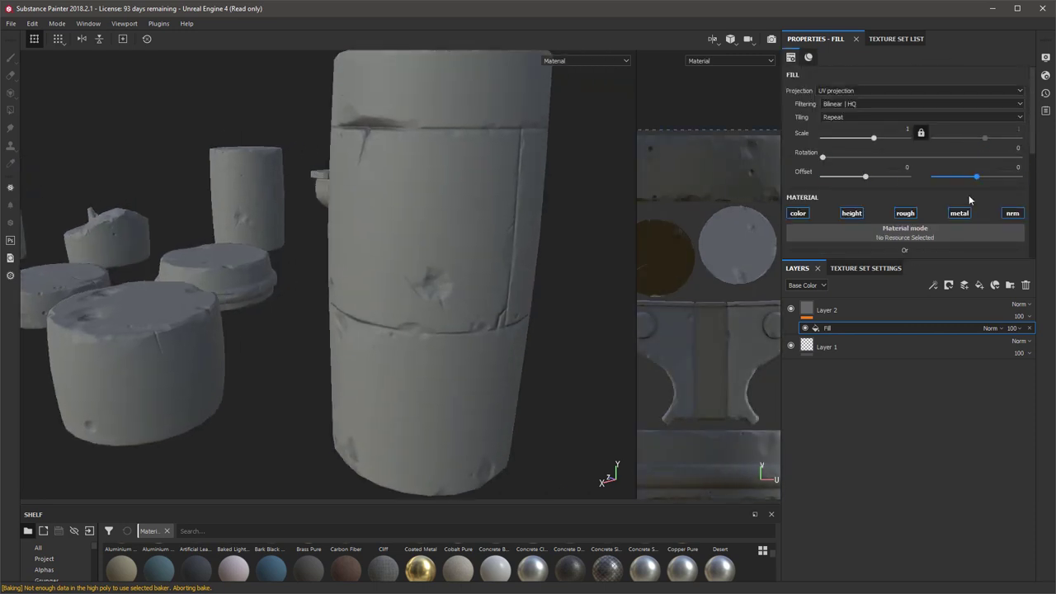
scroll(956, 186, "down", 5)
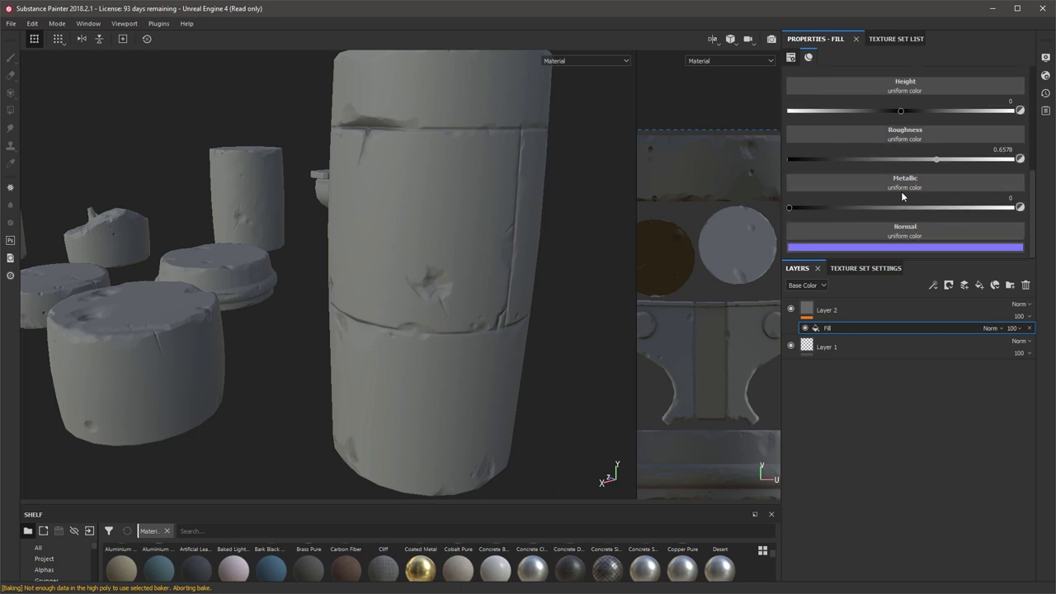
left_click_drag(832, 209, 628, 212)
left_click_drag(349, 159, 420, 304, "alt")
scroll(953, 195, "up", 5)
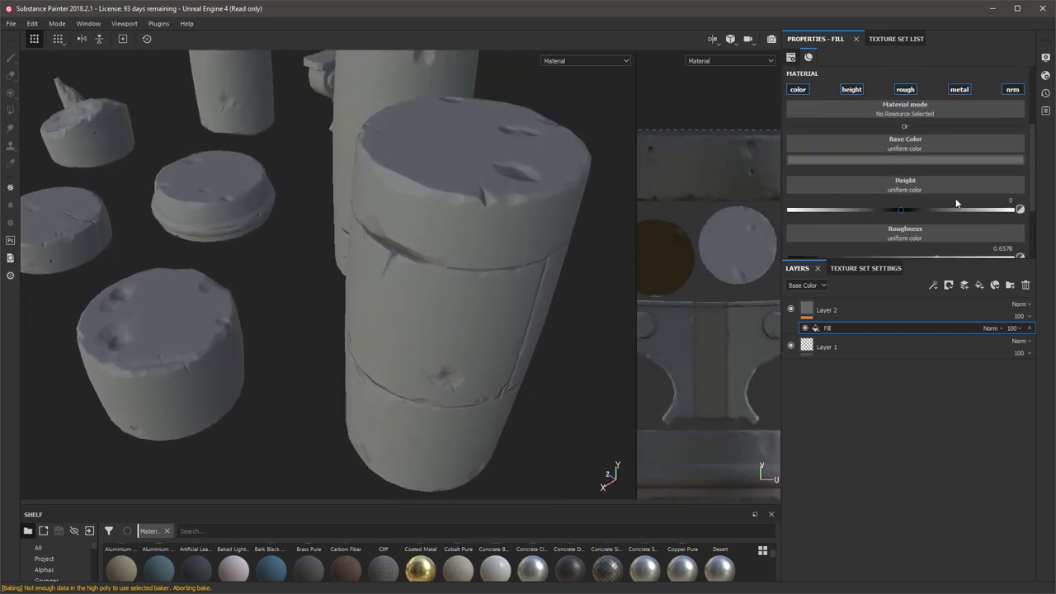
Duplicate the grey fill layer and set the copy's base color to a dark red.
right_click(871, 309)
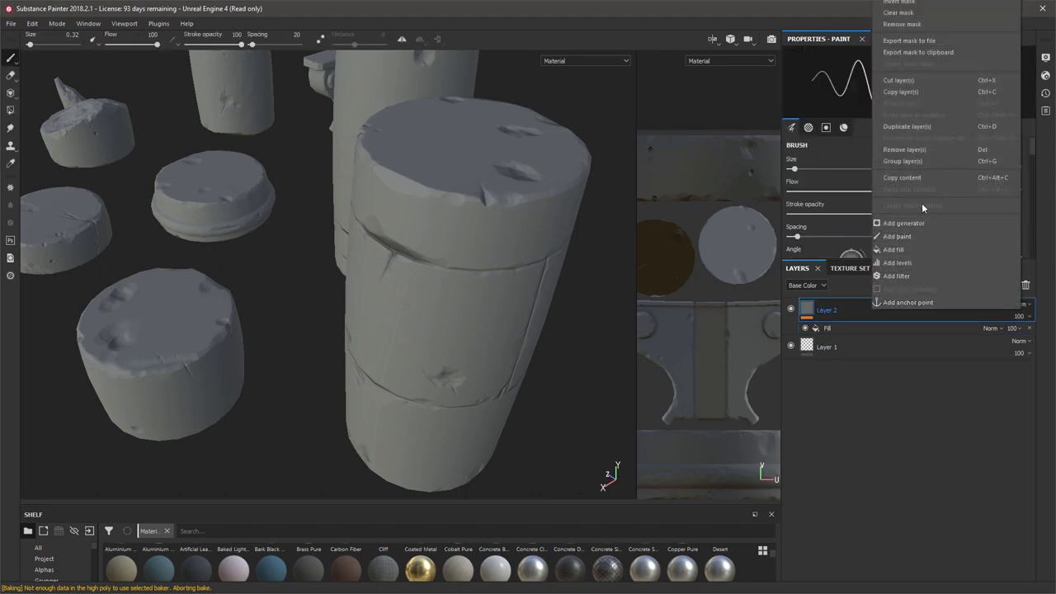
left_click(911, 127)
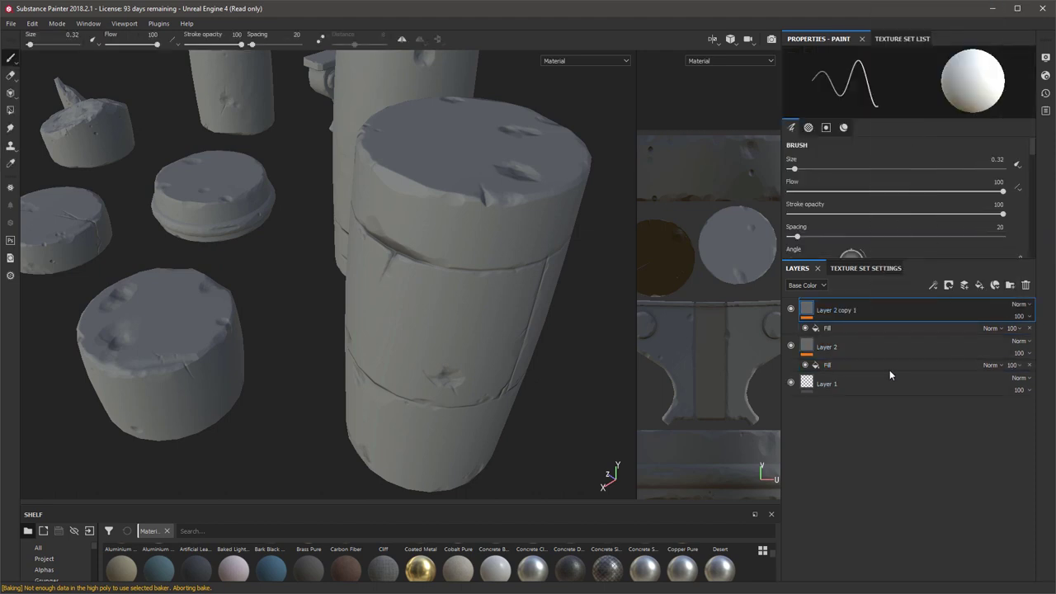
right_click(829, 313)
left_click(830, 328)
left_click(830, 329)
scroll(904, 222, "down", 1)
left_click(905, 225)
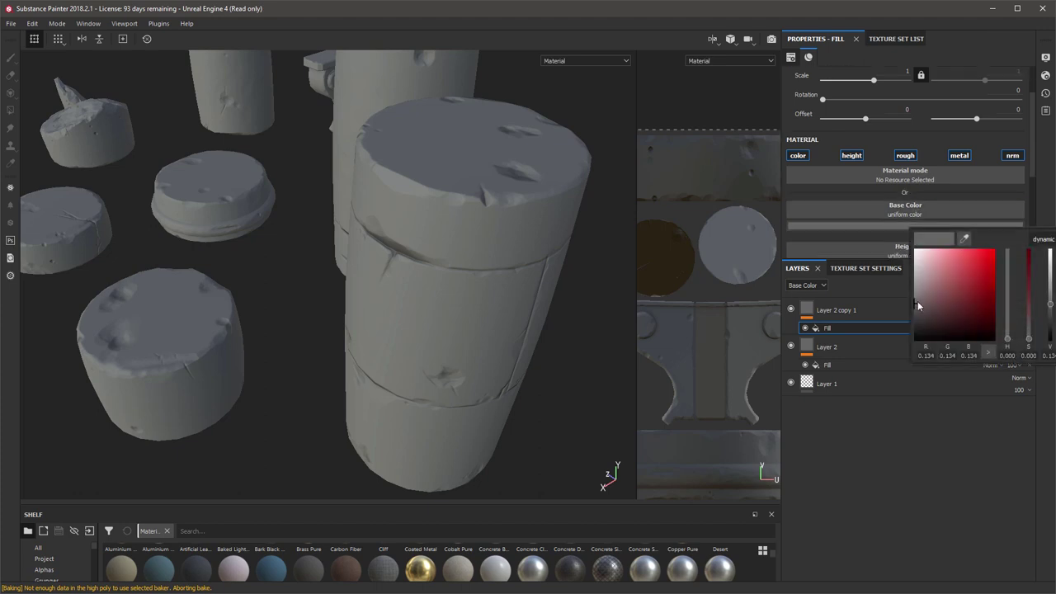
left_click_drag(963, 287, 977, 292)
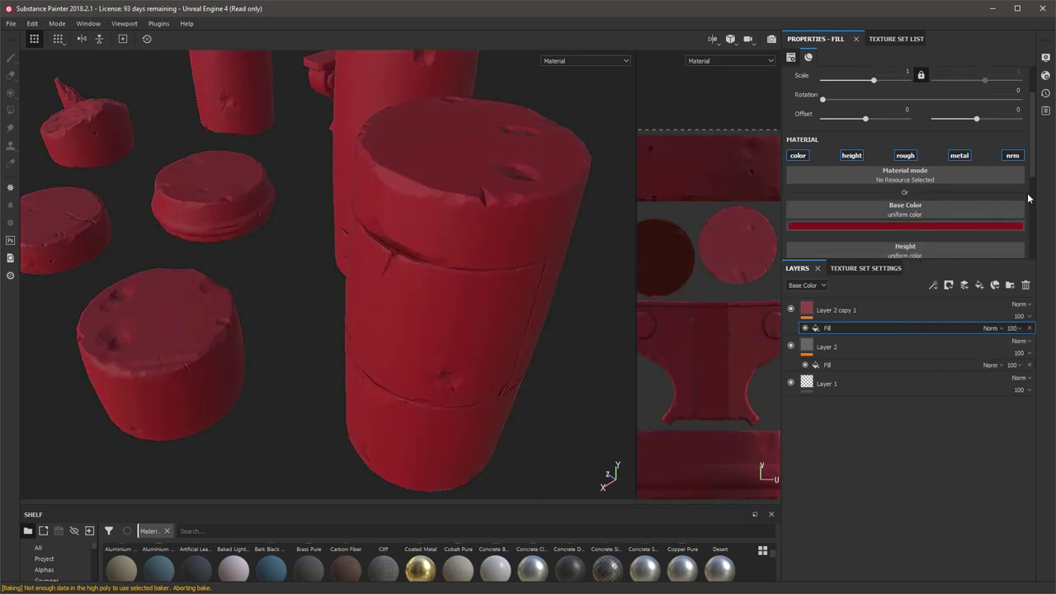
Enlarge the shelf and display its smart masks.
left_click(830, 312)
right_click(830, 313)
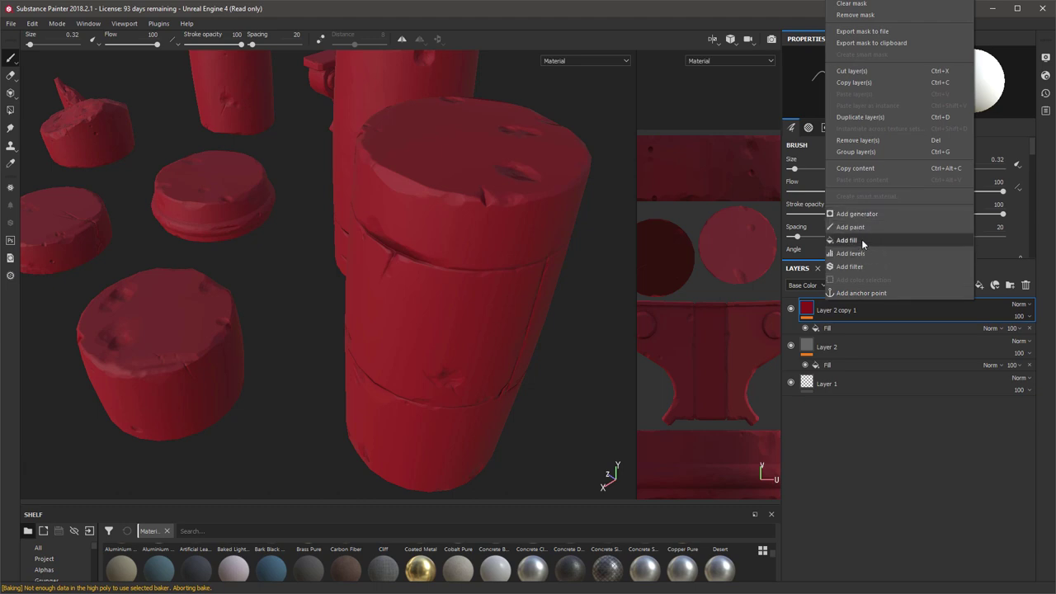
left_click(218, 504)
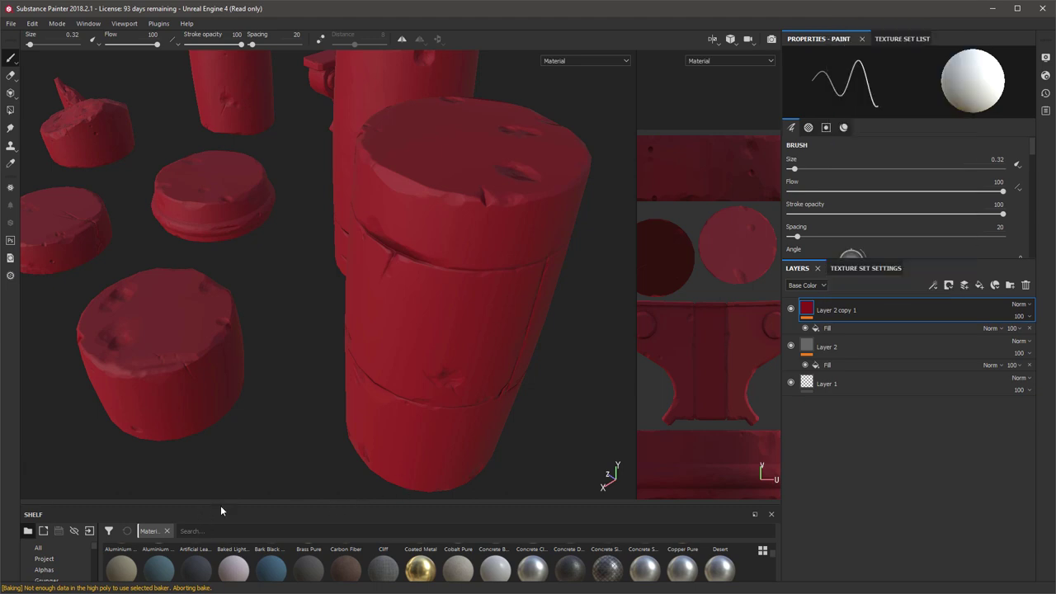
left_click_drag(221, 500, 223, 389)
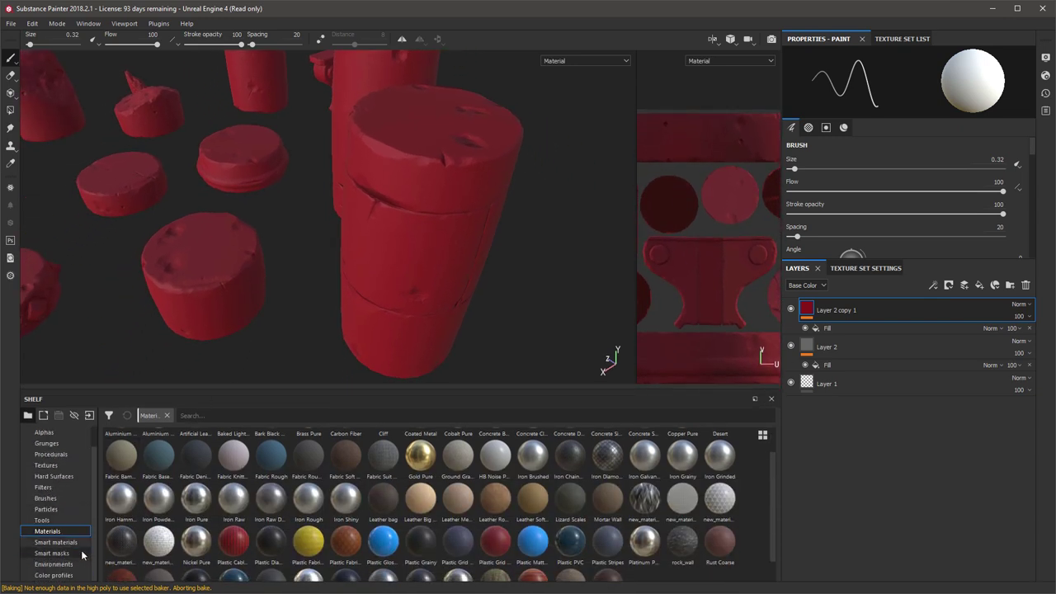
left_click(78, 552)
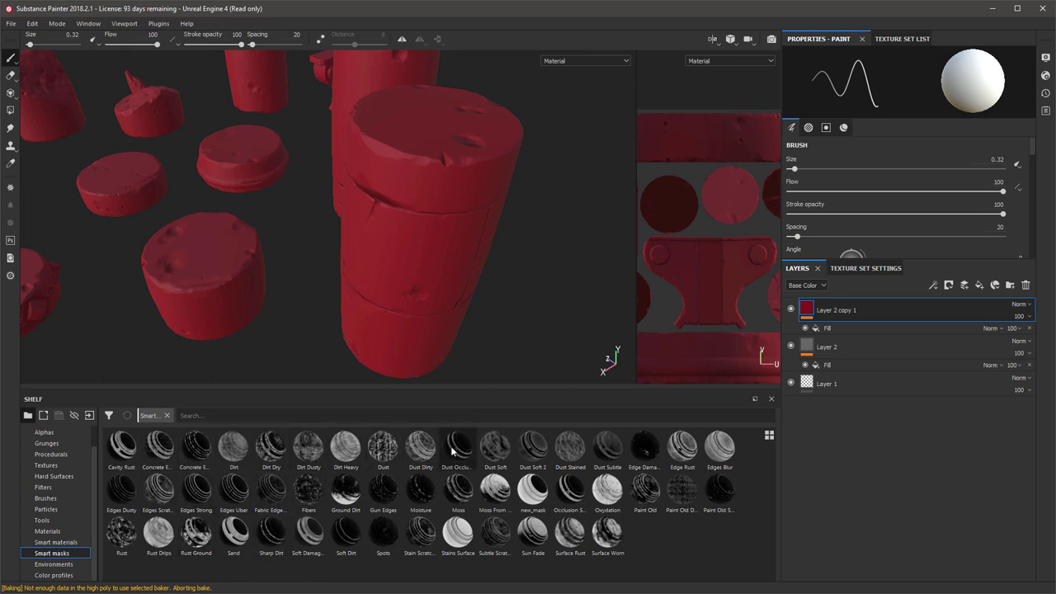
Apply the Dust Occlusion smart mask to the red fill layer and open the settings of its Dirt generator.
left_click_drag(450, 452, 767, 315)
left_click_drag(447, 270, 521, 221, "alt")
left_click(856, 328)
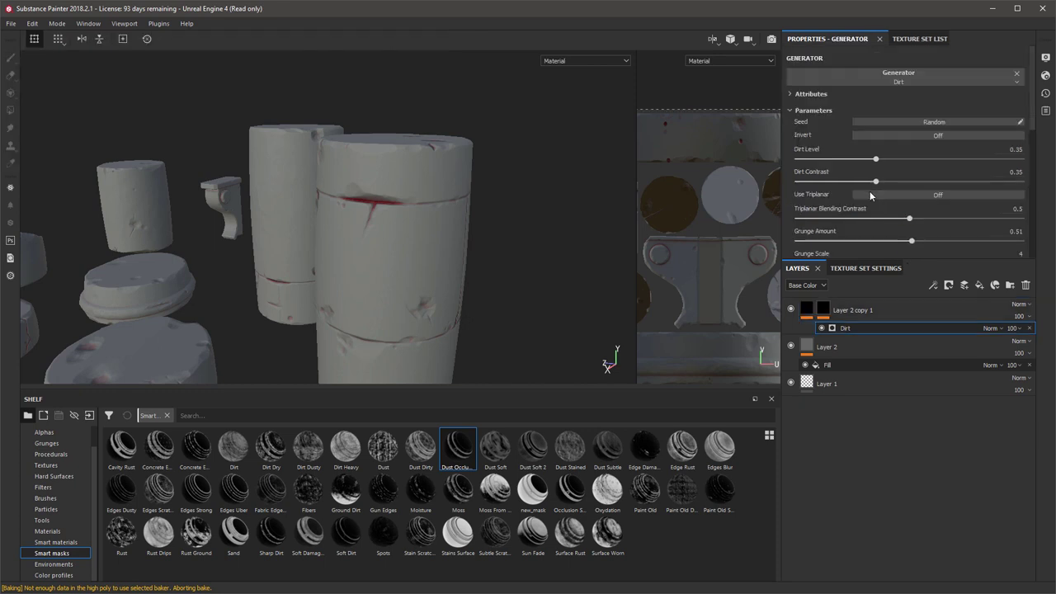
Tune the Dirt generator to a dirt level of 0.76, dirt contrast of 0.39 and grunge amount of 0.05.
left_click_drag(875, 160, 881, 160)
scroll(910, 223, "down", 2)
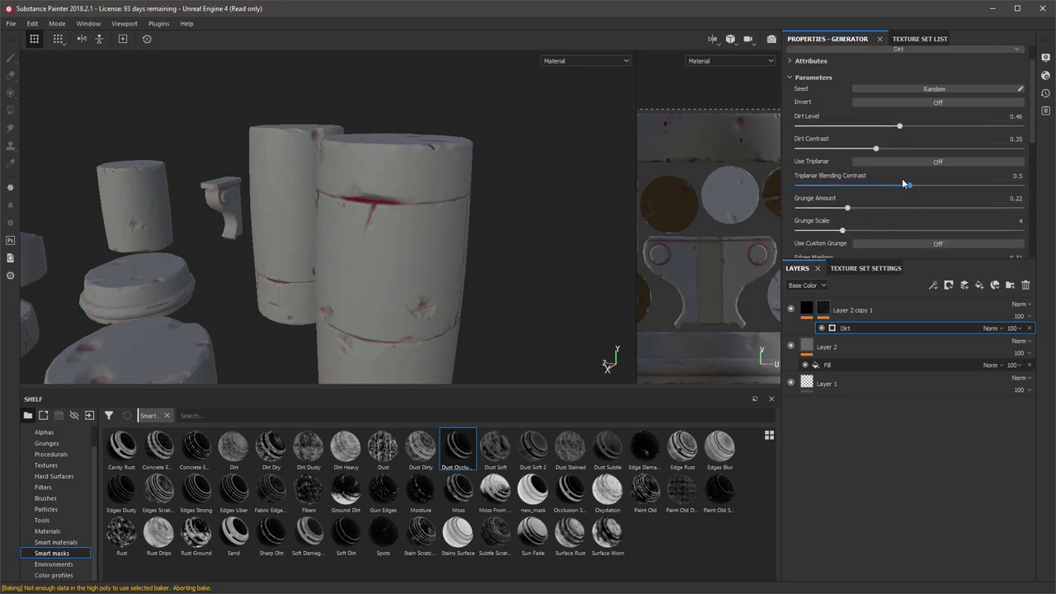
left_click_drag(875, 148, 797, 149)
left_click_drag(905, 128, 983, 126)
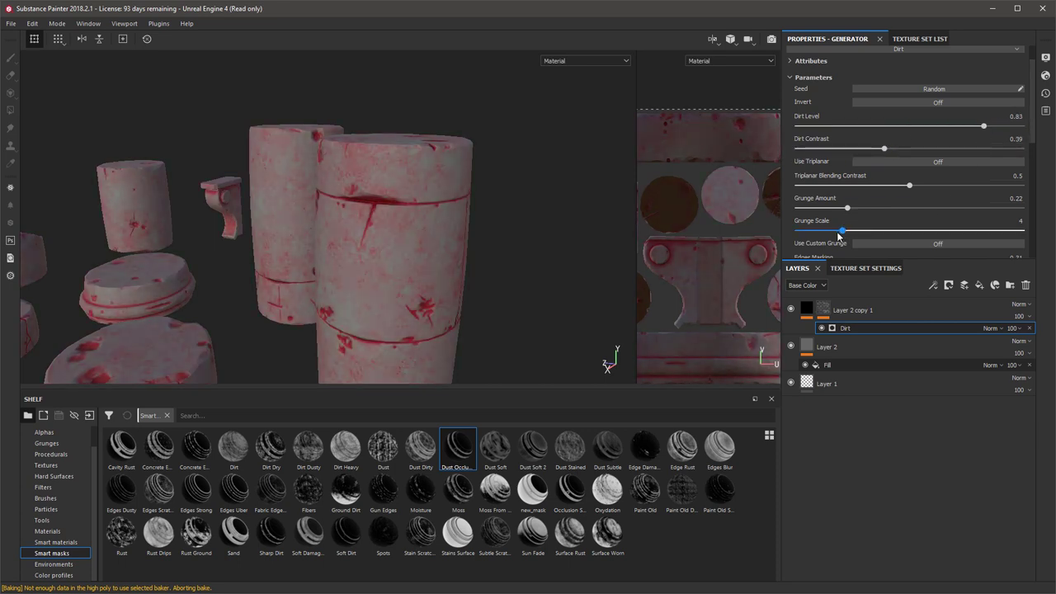
left_click_drag(829, 233, 809, 210)
left_click_drag(980, 128, 955, 128)
left_click_drag(594, 190, 429, 162, "alt")
middle_click_drag(428, 163, 459, 141, "alt")
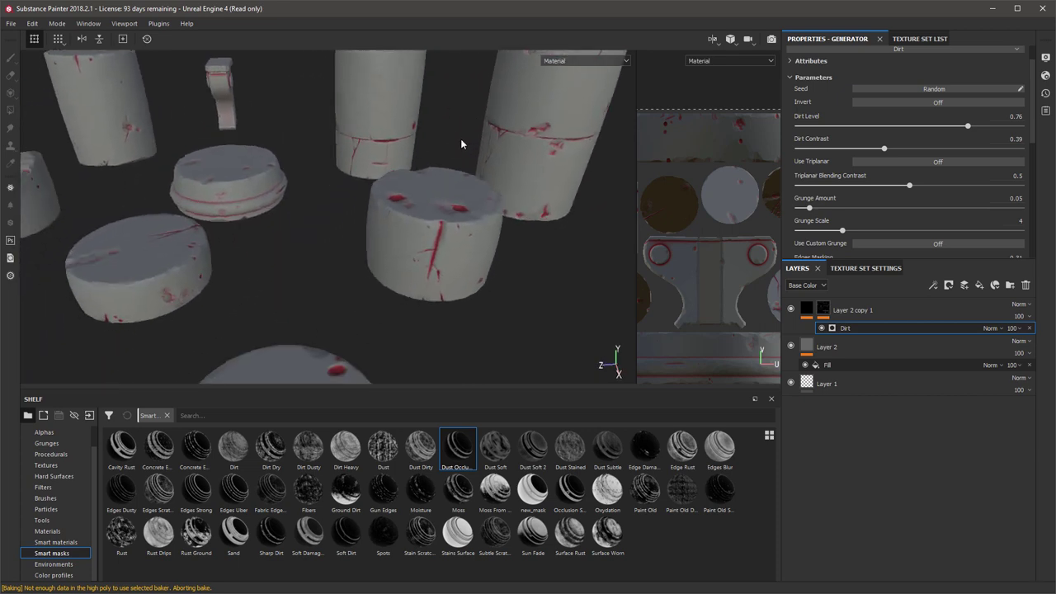
left_click_drag(459, 141, 363, 240, "alt")
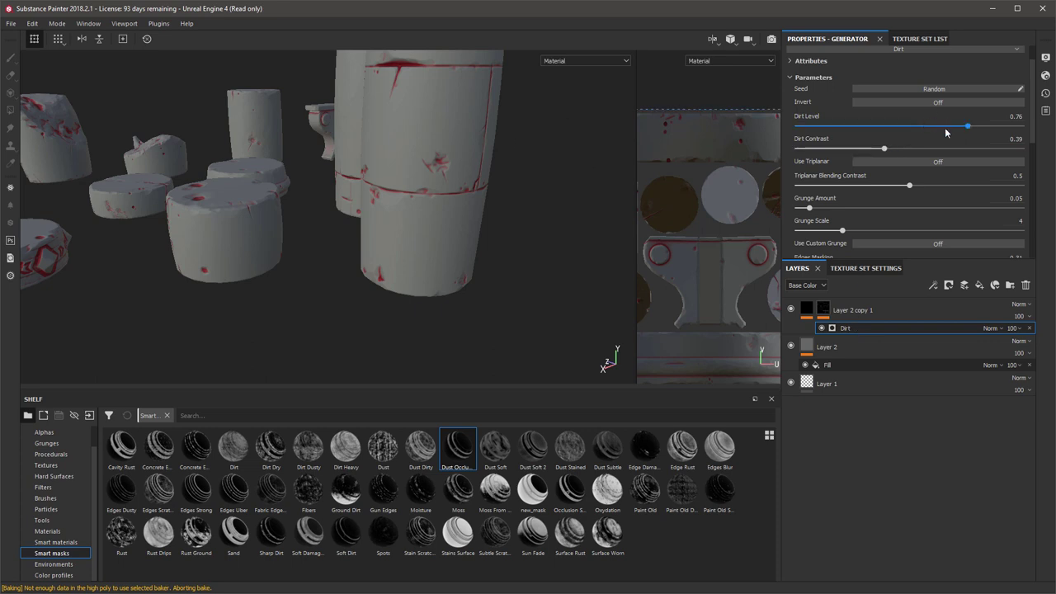
Change the base color of the fill in Layer 2 copy 1 from red to a dark grey of 0.038.
left_click(810, 310)
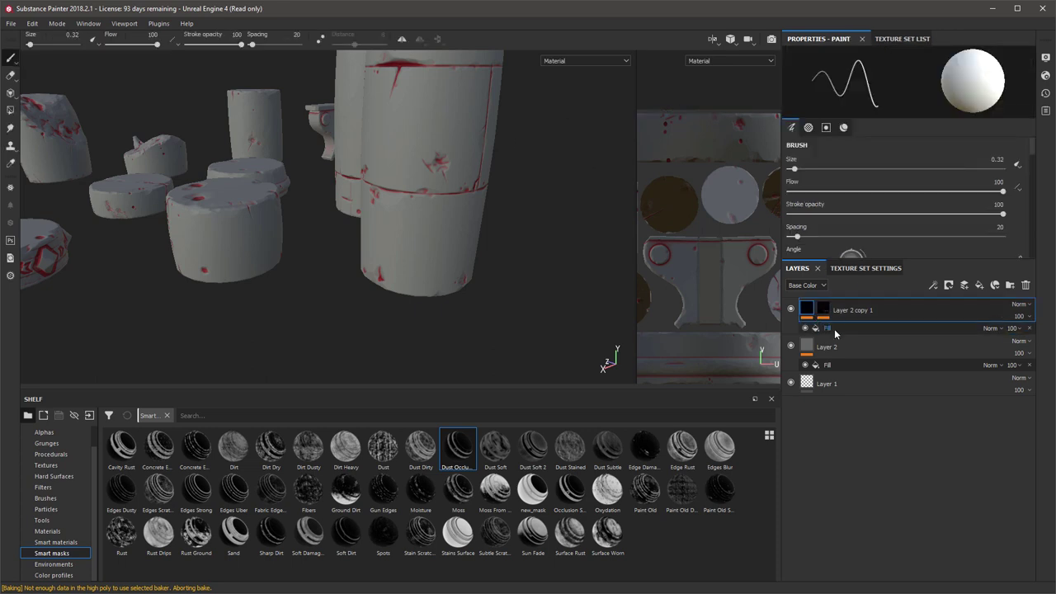
left_click(827, 328)
left_click(841, 226)
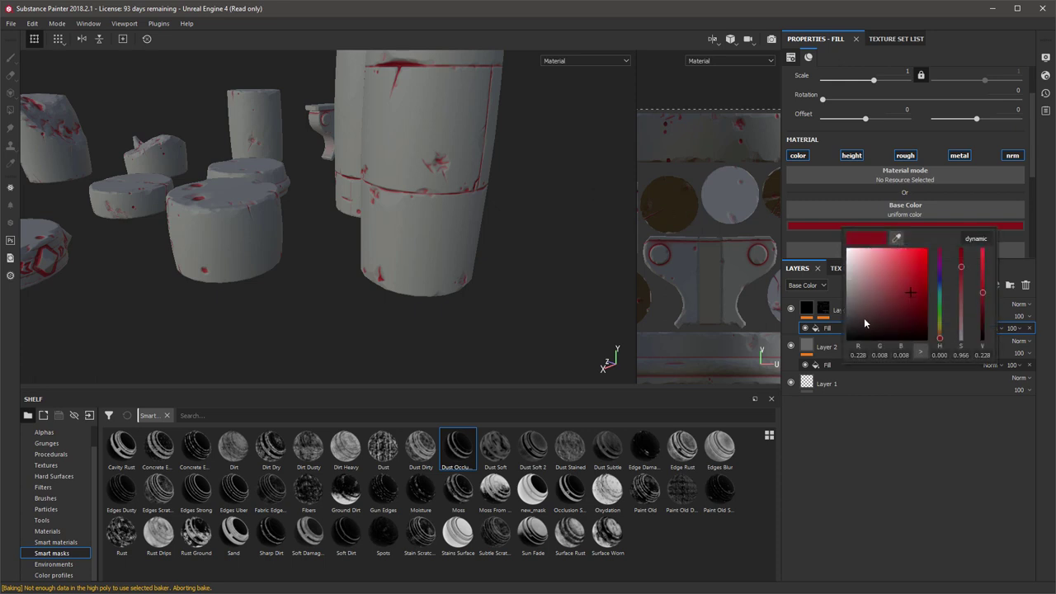
left_click_drag(904, 302, 844, 320)
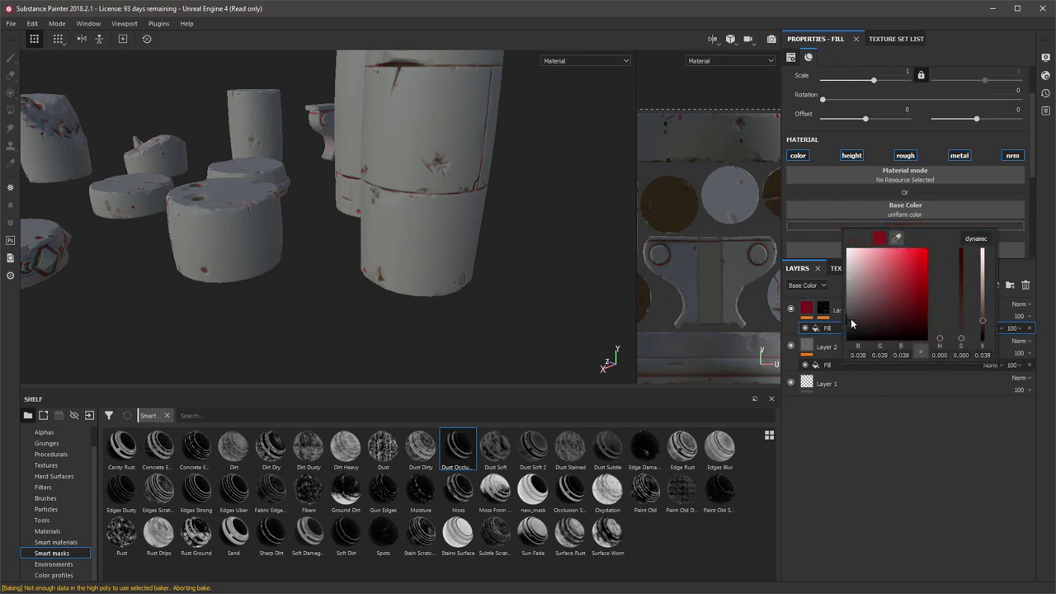
left_click_drag(292, 202, 302, 248, "alt")
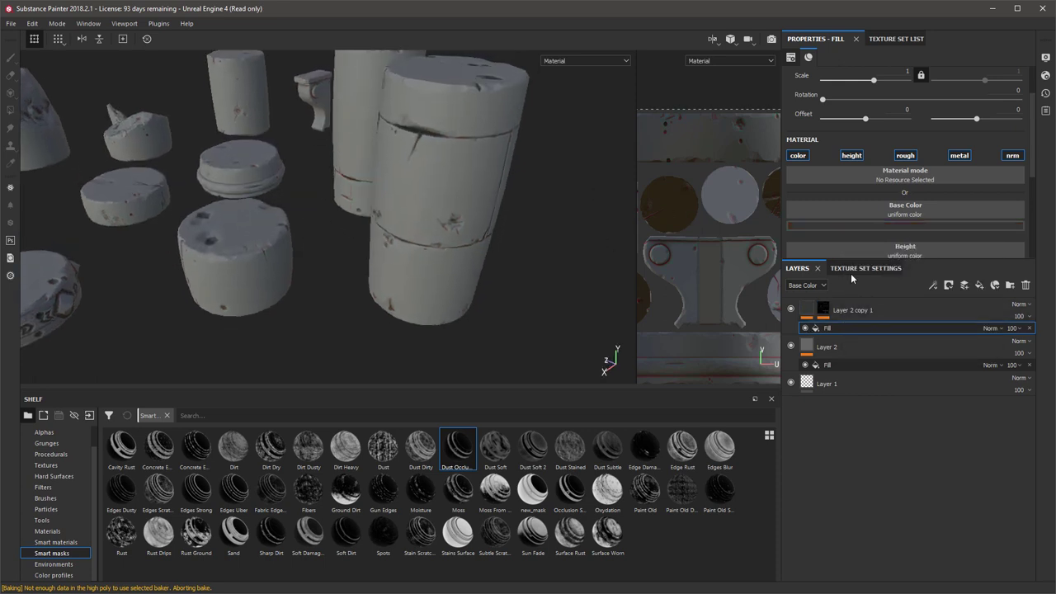
Reduce the base color opacity of Layer 2 copy 1 to 64.
left_click_drag(1052, 330, 1045, 340)
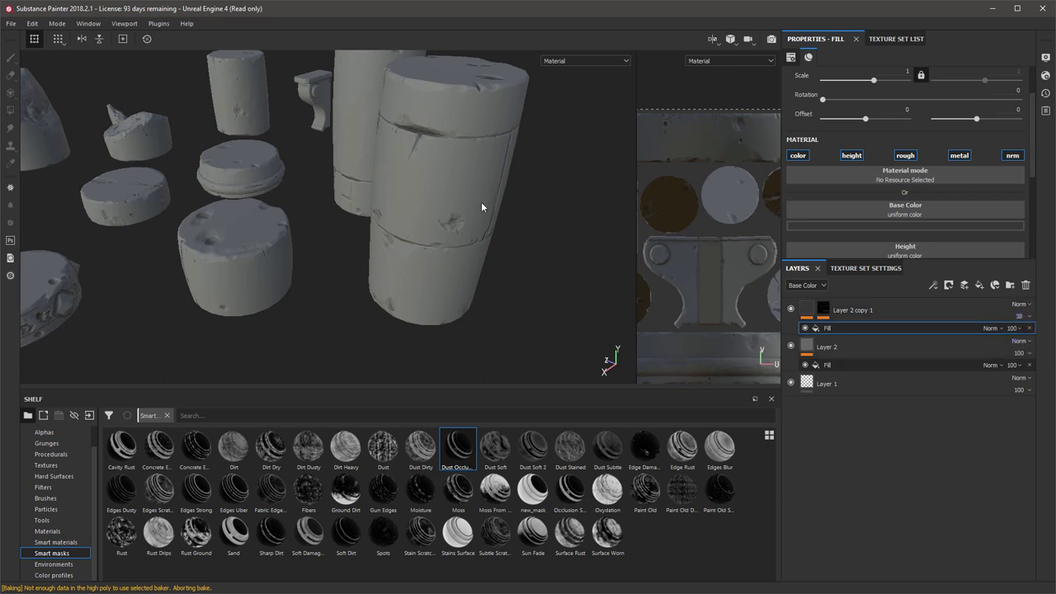
left_click_drag(478, 202, 403, 162, "alt")
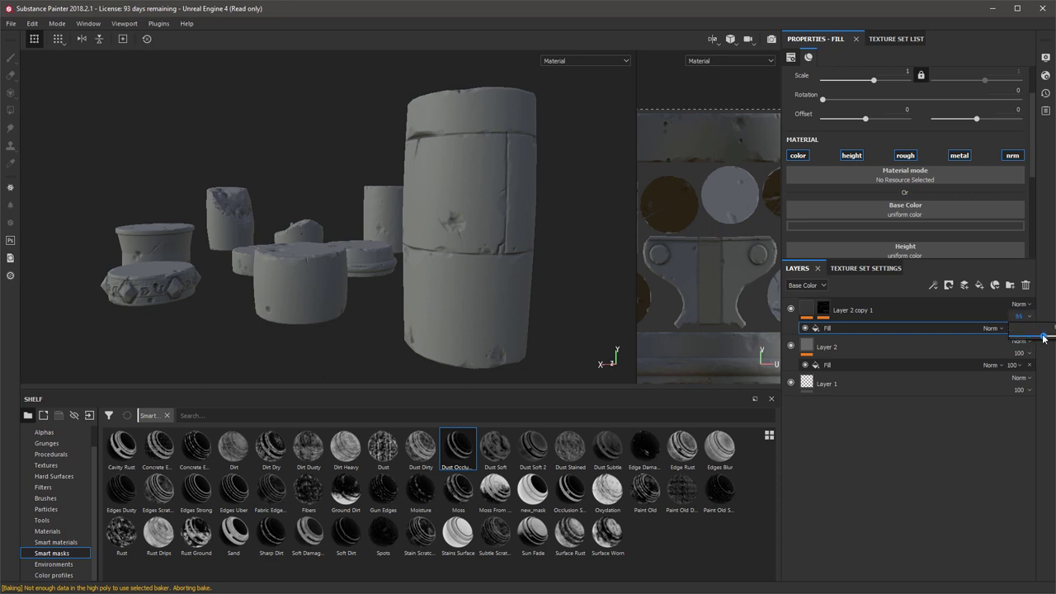
left_click_drag(1043, 338, 1048, 338)
Examine the darkened cracks and recesses on the pillar pieces from several angles.
left_click_drag(479, 128, 336, 142, "alt")
middle_click_drag(336, 142, 339, 172, "alt")
left_click_drag(339, 172, 434, 154, "alt")
right_click_drag(434, 155, 322, 80, "alt")
middle_click_drag(322, 80, 320, 202, "alt")
right_click_drag(467, 223, 372, 183, "alt")
middle_click_drag(372, 184, 251, 223, "alt")
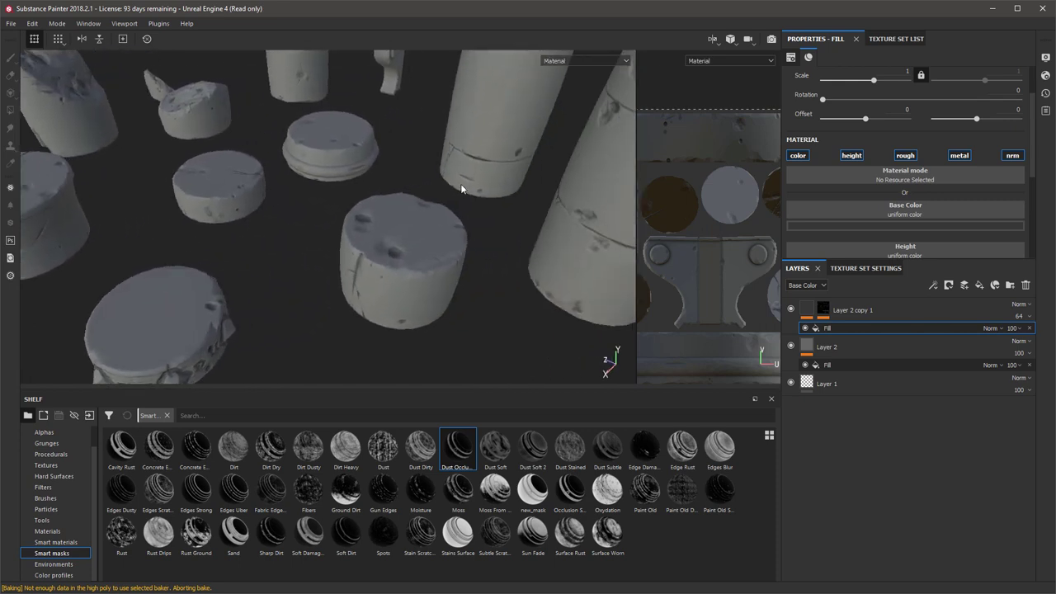
left_click_drag(460, 184, 298, 149, "alt")
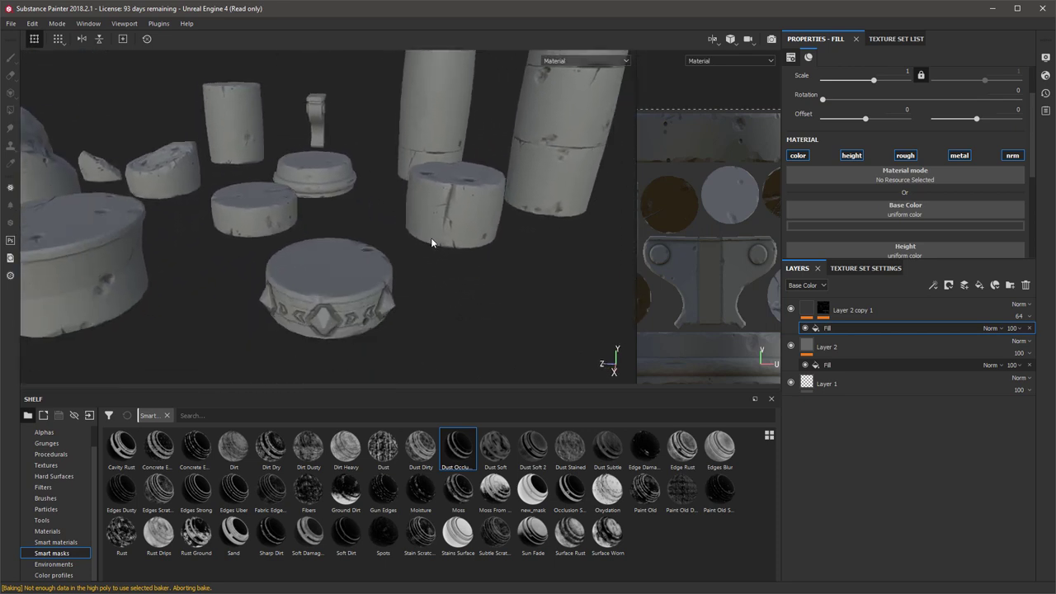
Widen the 2D texture view, frame the UV layout and examine the carved base piece up close.
left_click(818, 346)
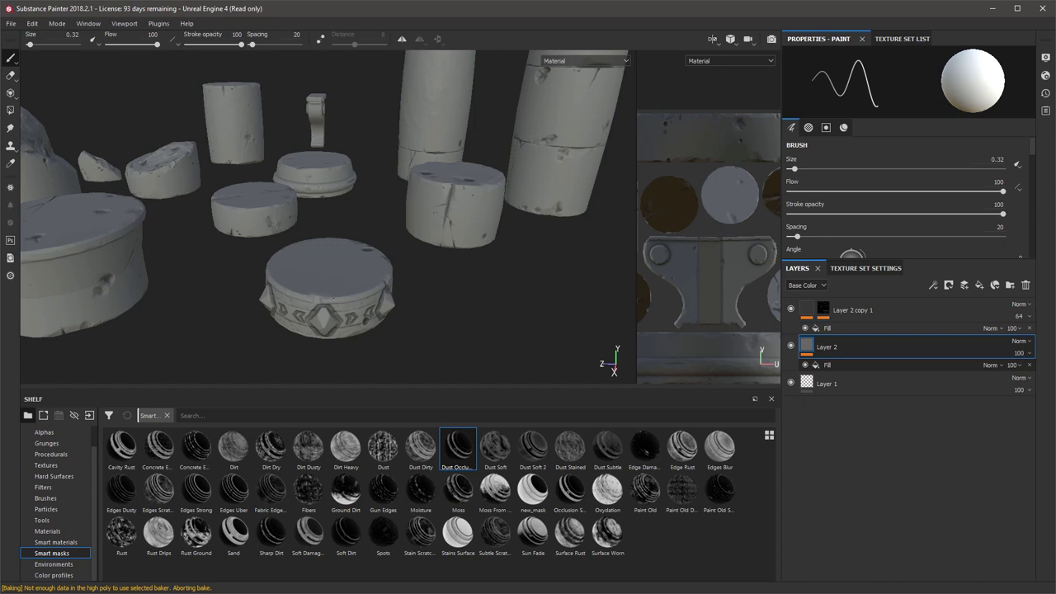
left_click_drag(394, 229, 347, 235, "alt")
left_click_drag(637, 212, 226, 211)
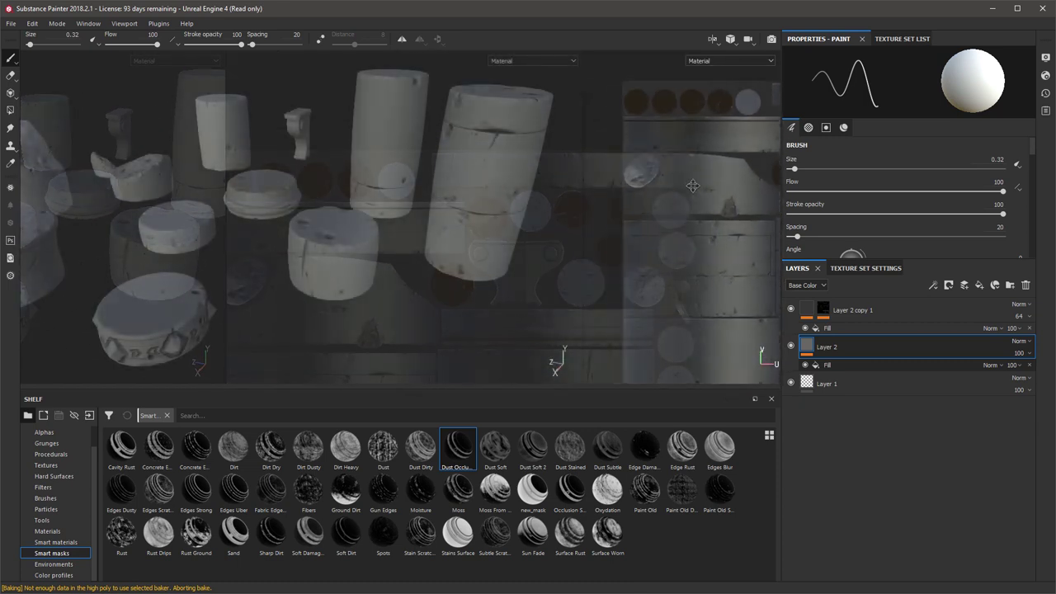
middle_click_drag(705, 202, 643, 149)
right_click_drag(643, 149, 662, 181, "alt")
middle_click_drag(662, 182, 662, 202, "alt")
right_click_drag(450, 210, 460, 240, "alt")
left_click_drag(461, 240, 446, 210, "alt")
middle_click_drag(313, 314, 412, 223, "alt")
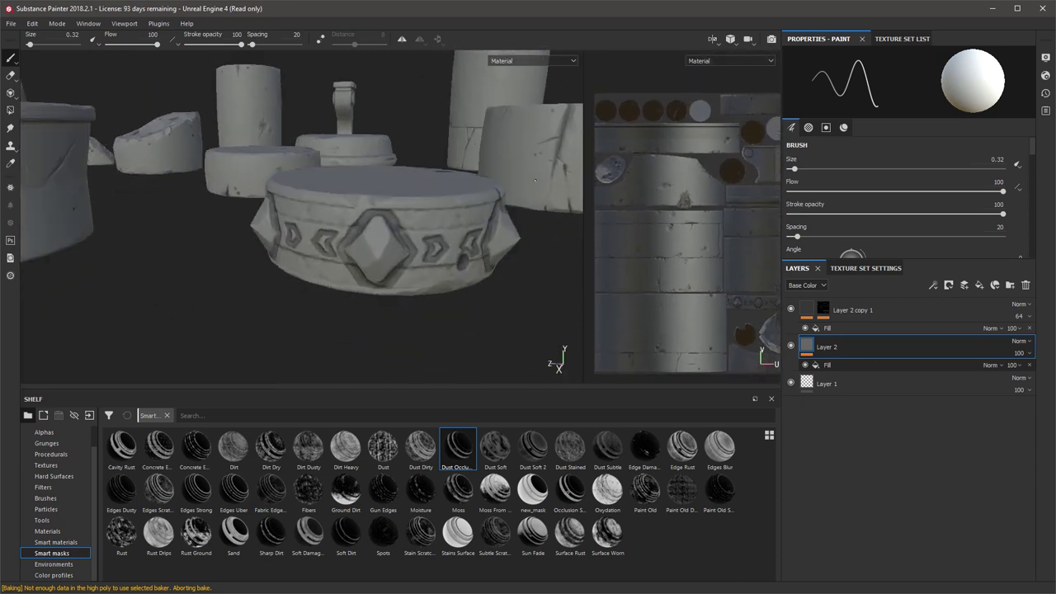
left_click_drag(413, 222, 301, 268, "alt")
middle_click_drag(301, 268, 243, 265, "alt")
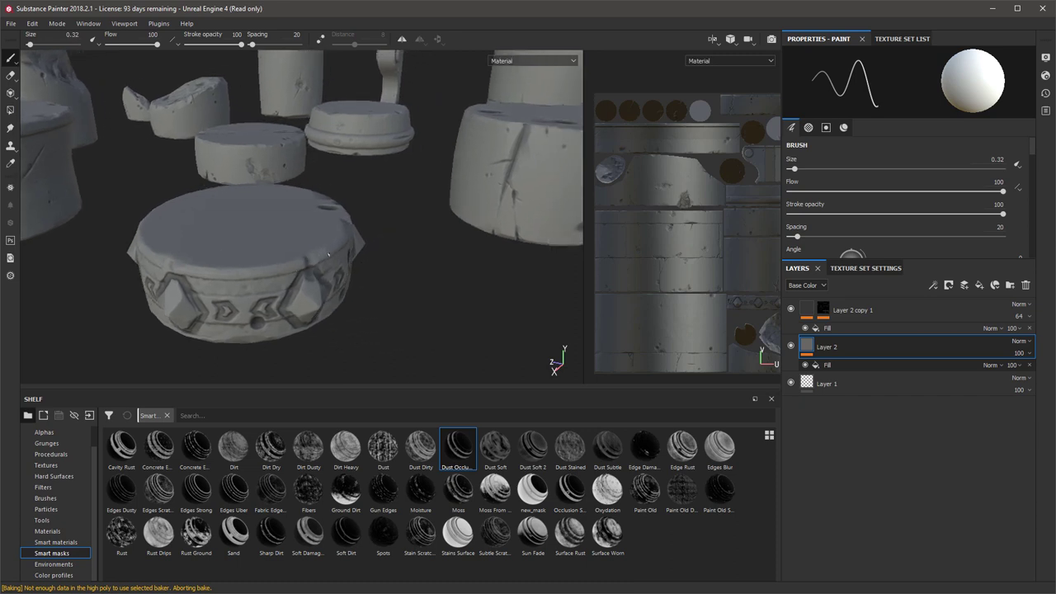
Duplicate the grey fill layer, Layer 2.
right_click(894, 351)
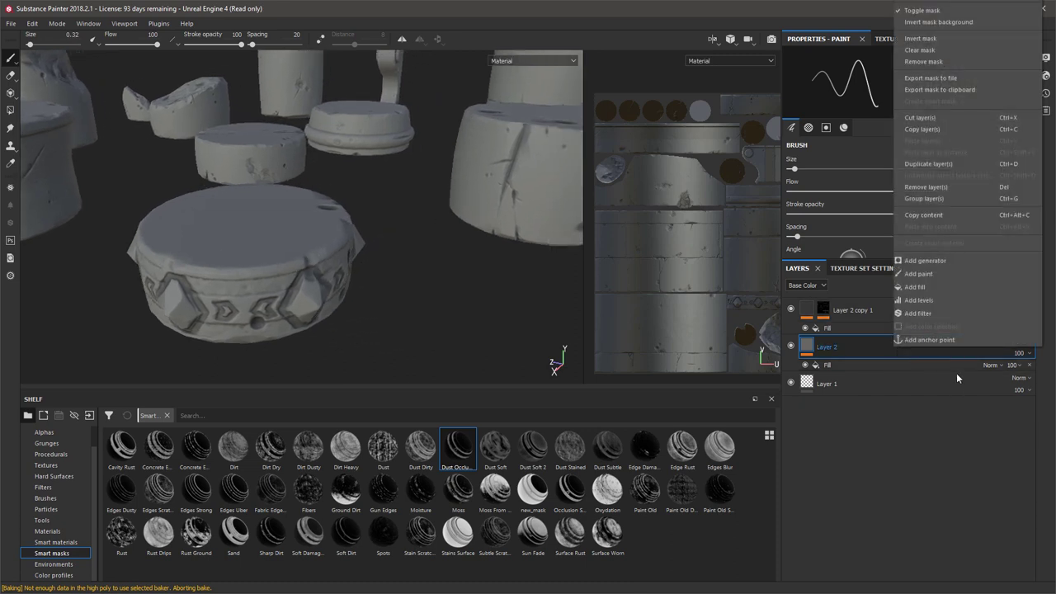
left_click(938, 167)
scroll(900, 204, "down", 6)
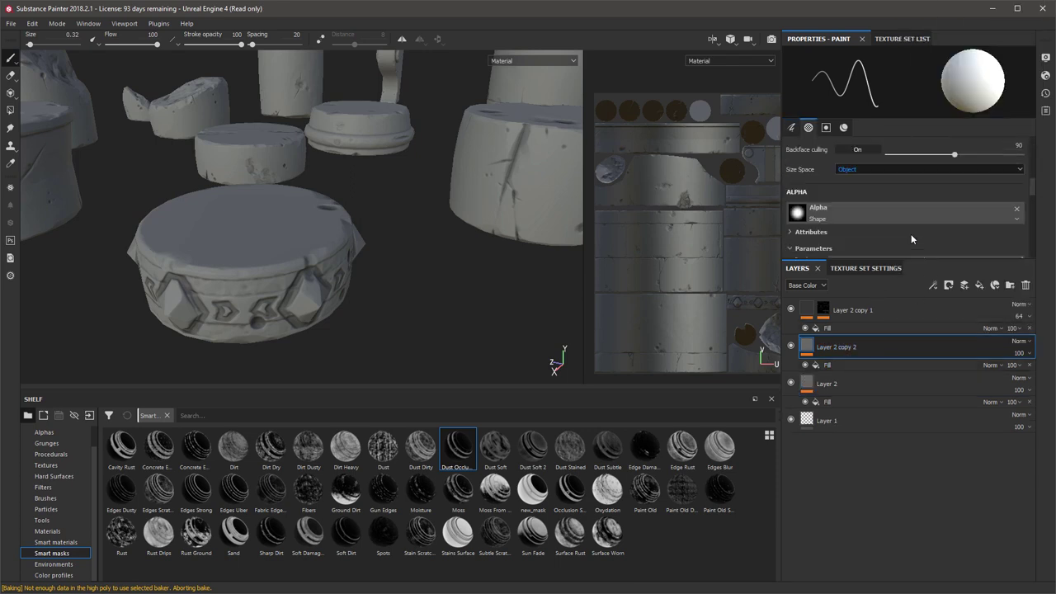
Switch to File Explorer, open the WIP folder inside Textures and preview the image Paint_Strokes_01-rock.
left_click_drag(1054, 46, 580, 47)
left_click(540, 203)
double_click(536, 201)
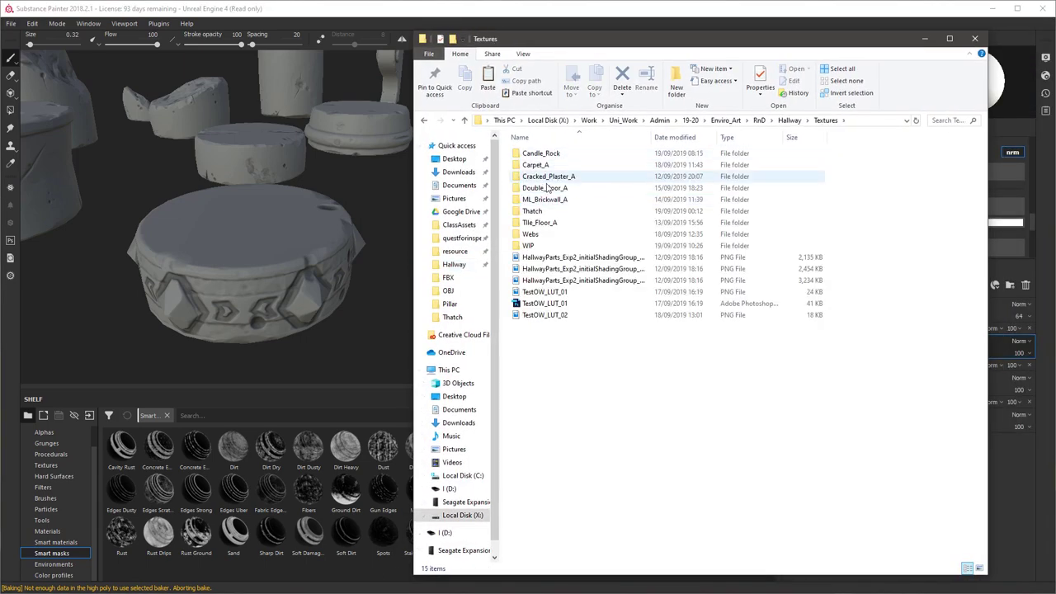
double_click(538, 245)
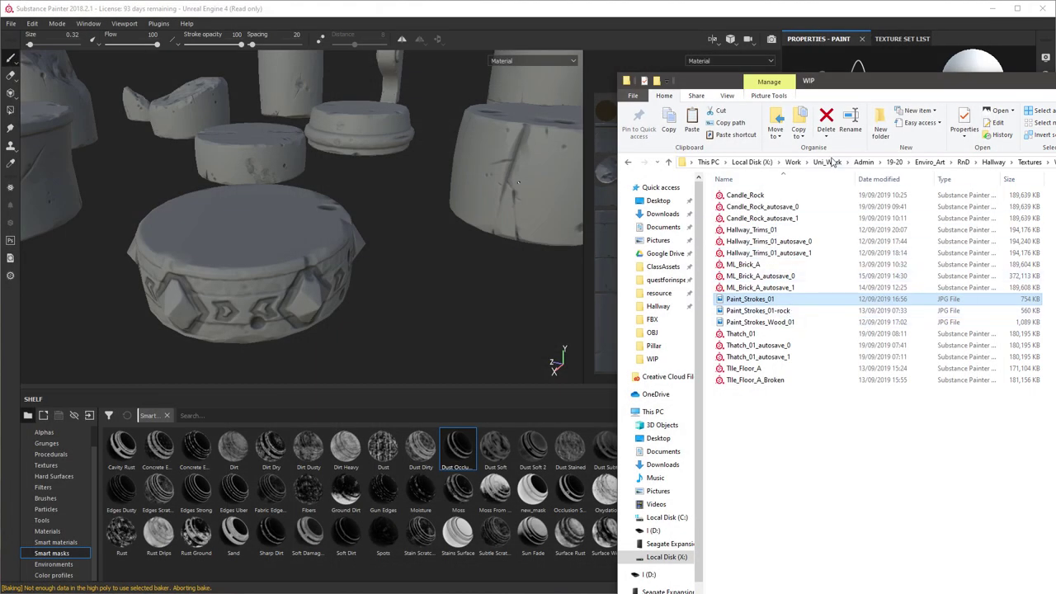
double_click(757, 310)
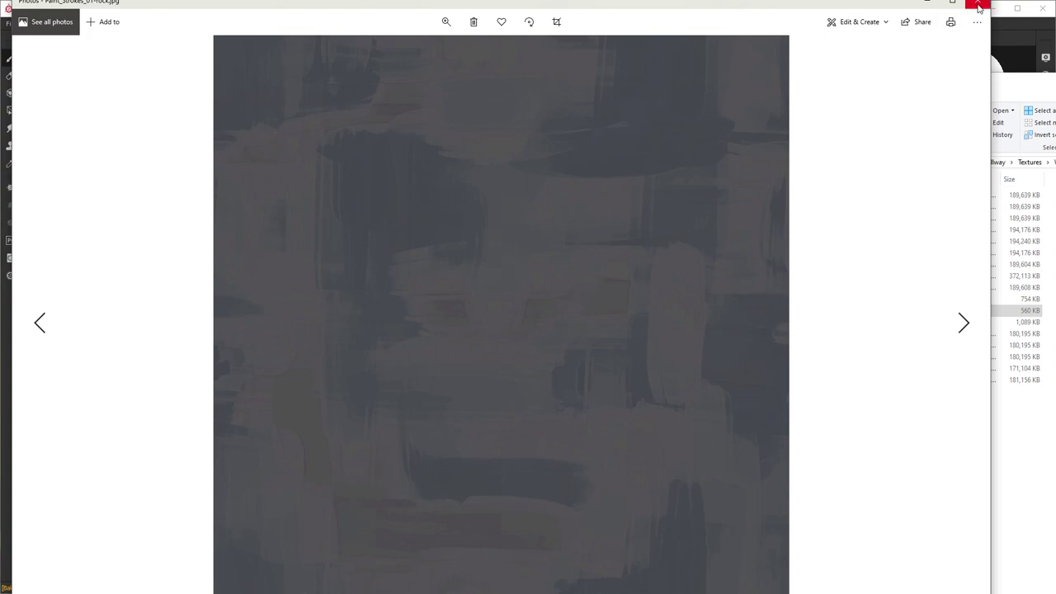
left_click(978, 5)
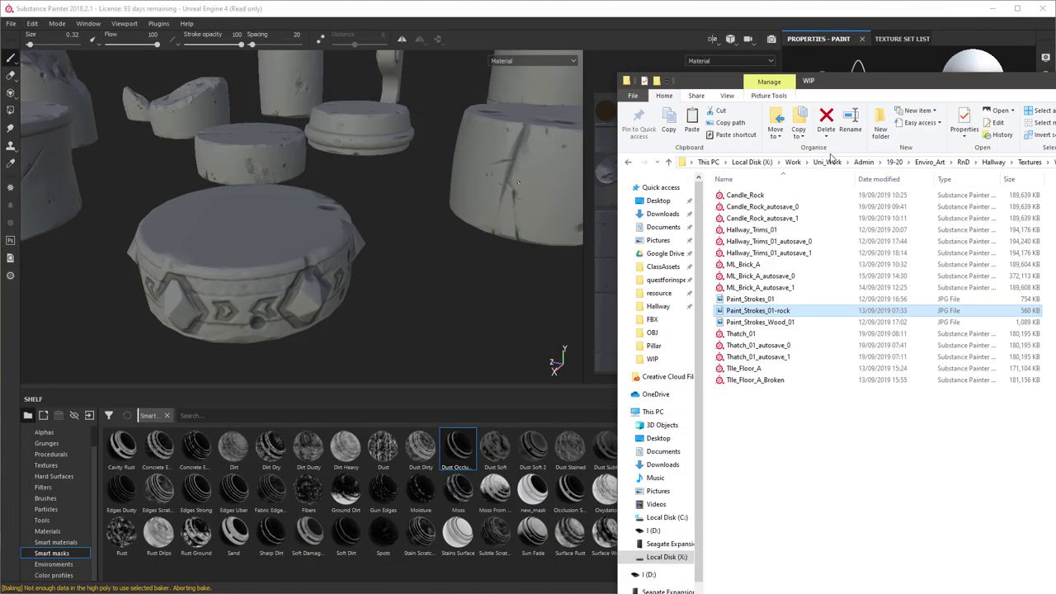
Import Paint_Strokes_01-rock.jpg from the WIP folder into the current session of Substance Painter as a texture.
mouse_move(854, 83)
left_mouse_down()
mouse_move(996, 46)
mouse_move(1055, 254)
mouse_move(1055, 113)
left_mouse_up()
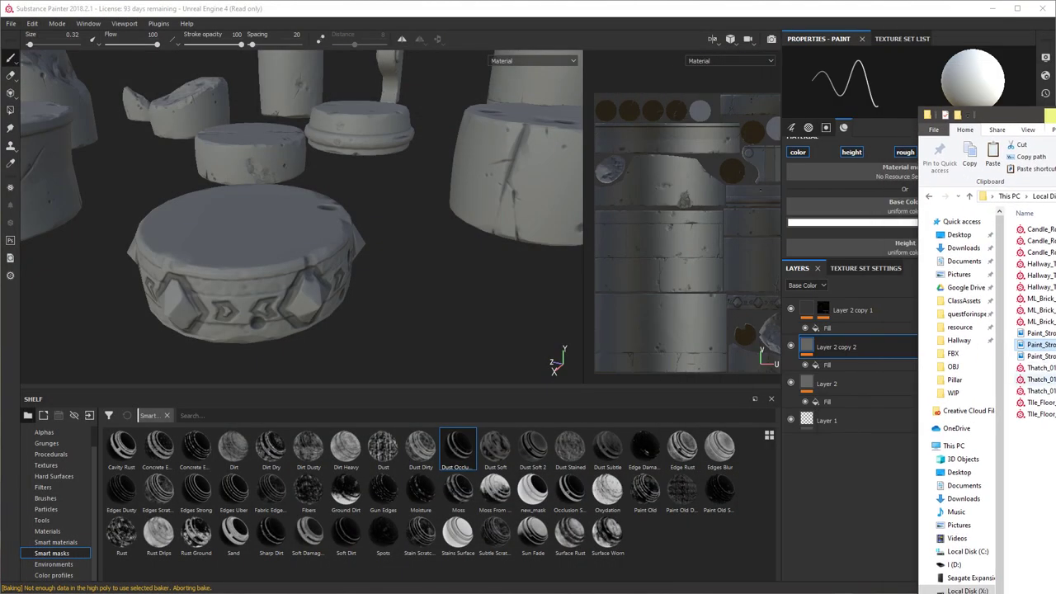
mouse_move(1038, 345)
left_mouse_down()
mouse_move(693, 462)
mouse_move(660, 524)
left_mouse_up()
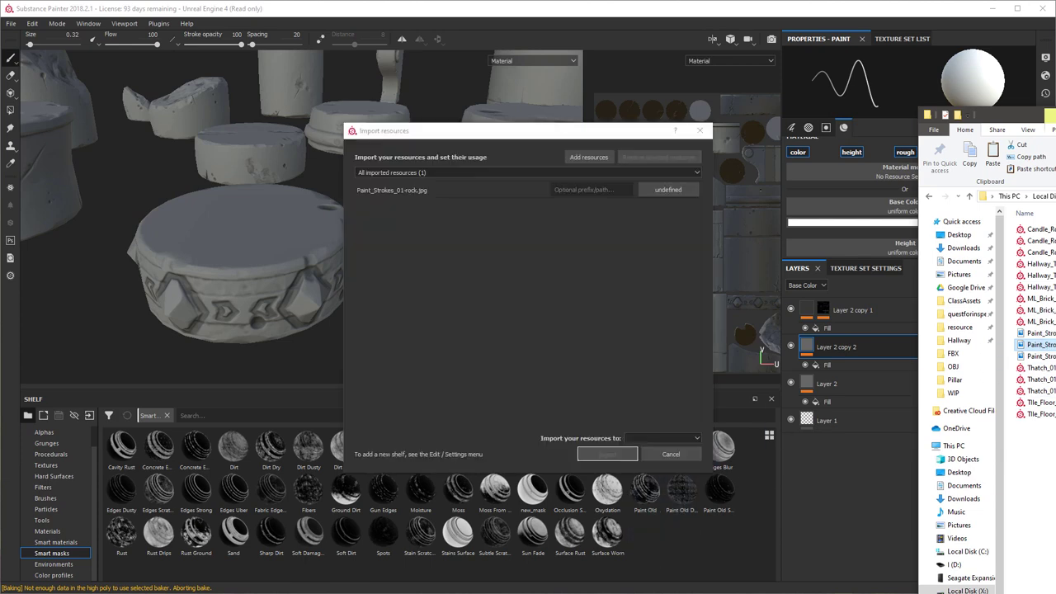
mouse_move(1027, 122)
left_mouse_down()
mouse_move(845, 139)
mouse_move(511, 118)
left_mouse_up()
left_click(623, 204)
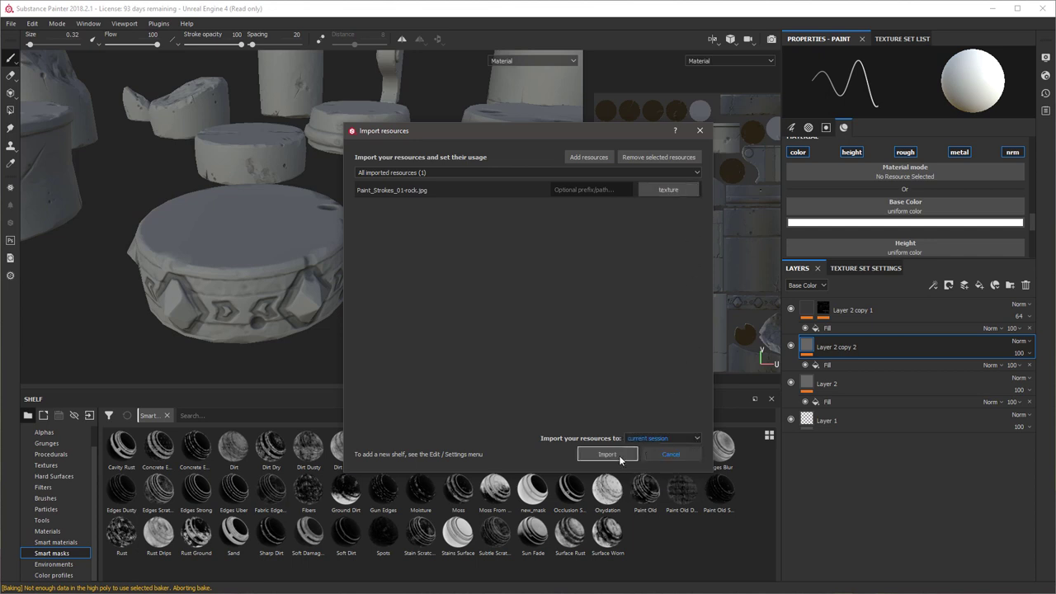
left_click(609, 456)
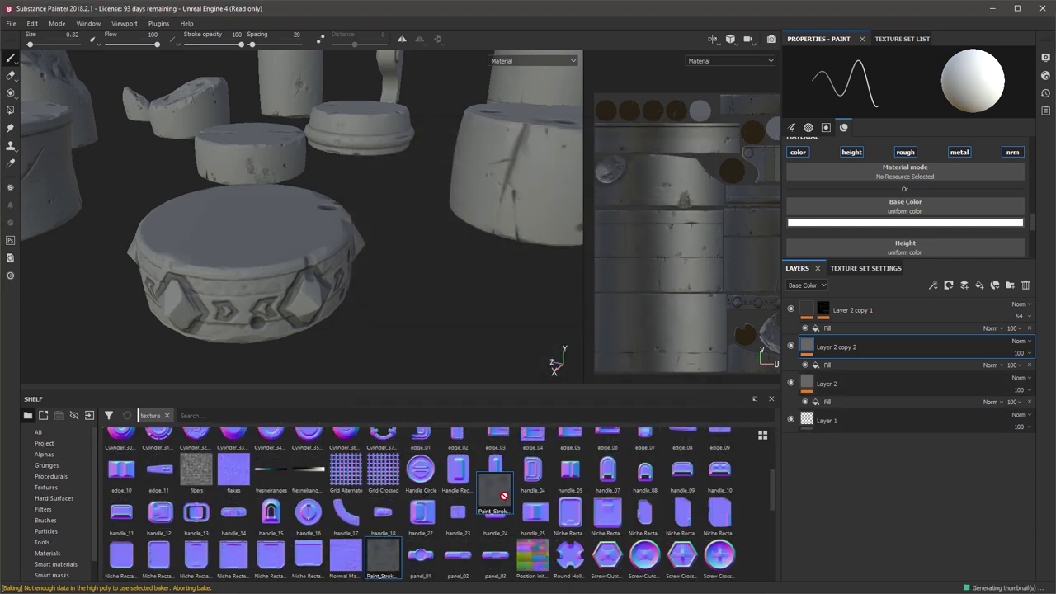
Try to assign Paint_Strokes_01-rock as the base color while the duplicated layer itself is selected.
left_click_drag(557, 467, 832, 340)
left_click_drag(910, 213, 908, 206)
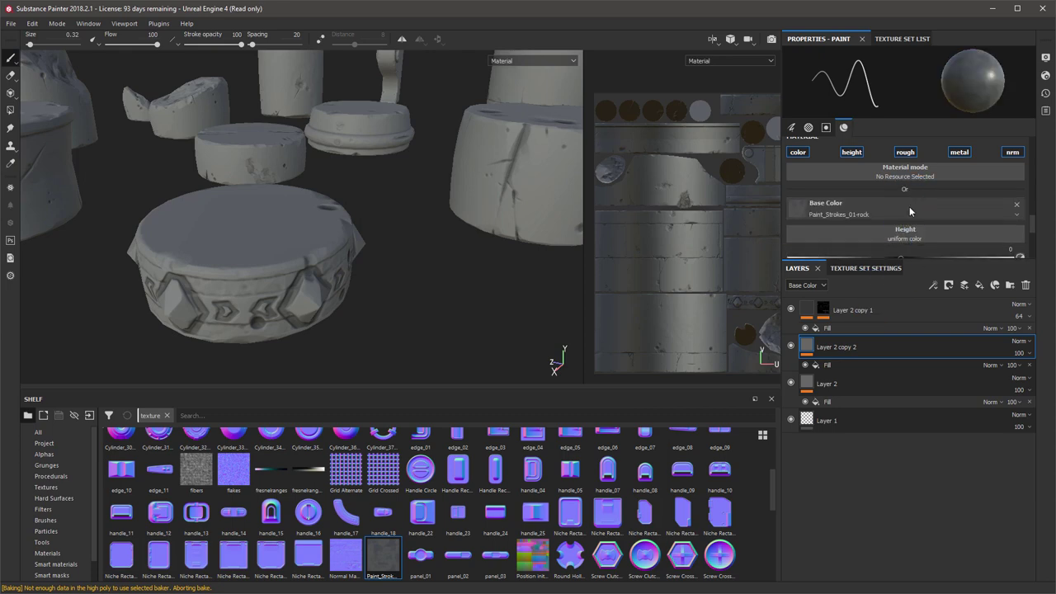
left_click_drag(417, 255, 399, 249, "alt")
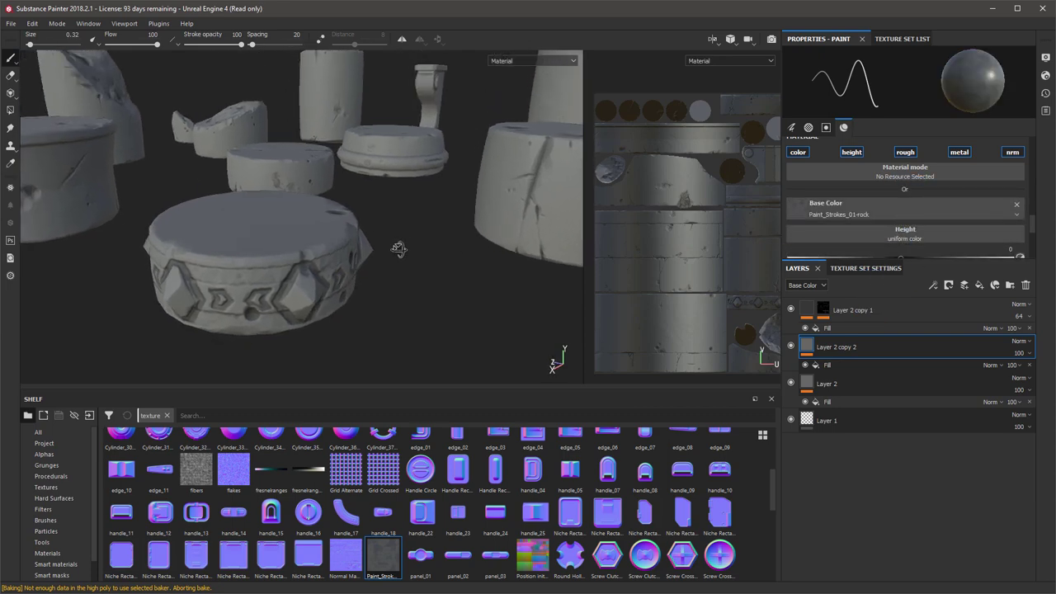
Assign Paint_Strokes_01-rock to the base color of the Fill effect in Layer 2 copy 2 and inspect the pillars.
left_click(828, 366)
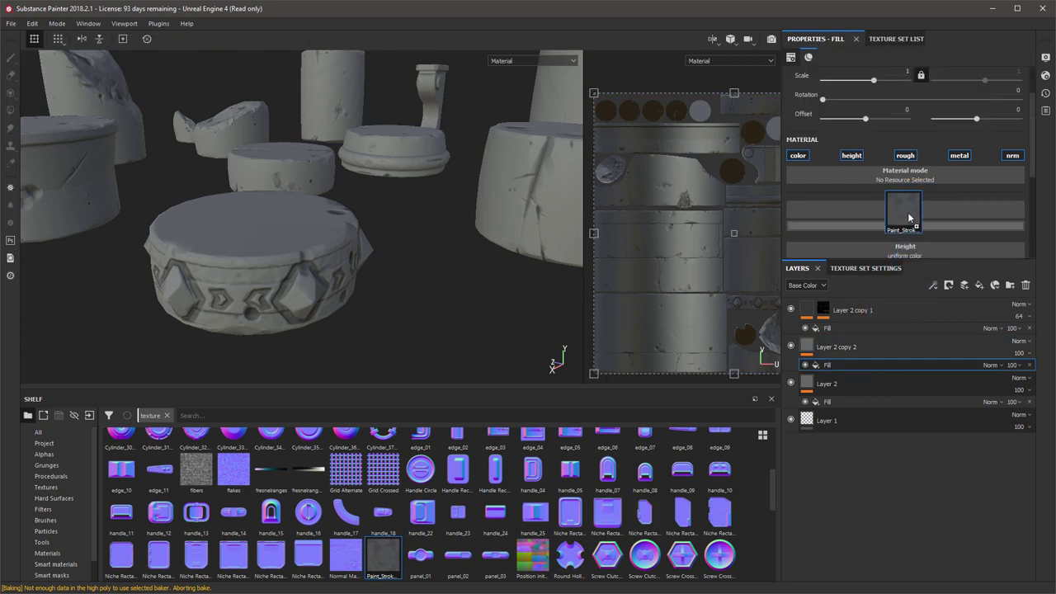
left_click_drag(909, 217, 901, 210)
mouse_move(336, 252)
left_mouse_down("alt")
mouse_move(365, 245)
mouse_move(351, 248)
left_mouse_up("alt")
right_click_drag(351, 249, 289, 240, "alt")
middle_click_drag(288, 239, 451, 224, "alt")
left_click_drag(450, 224, 212, 245, "alt")
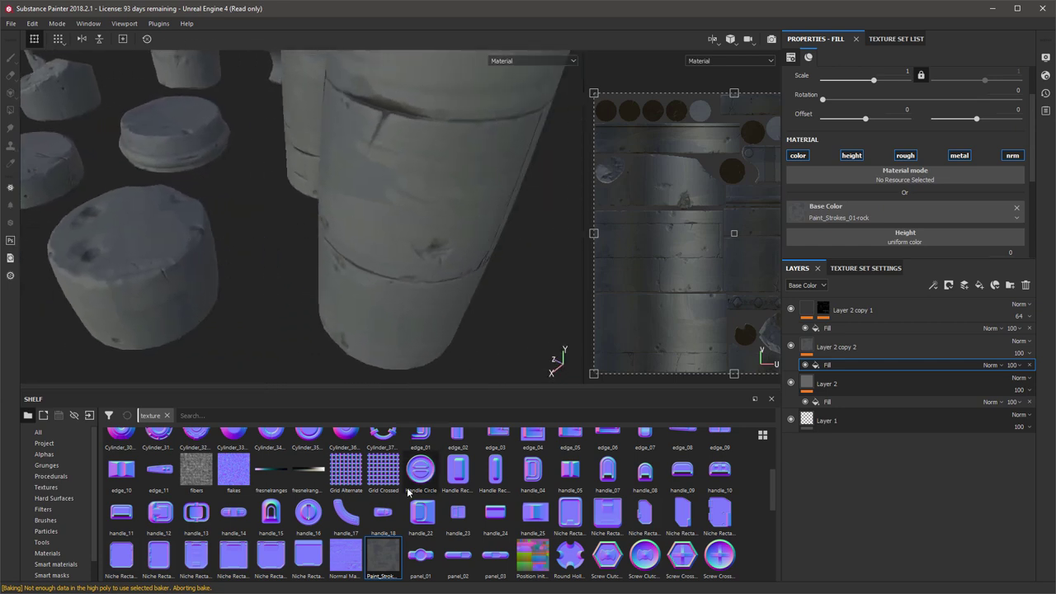
Use Paint_Strokes_01-rock as the roughness of the same fill and check the surface shine.
scroll(898, 221, "down", 2)
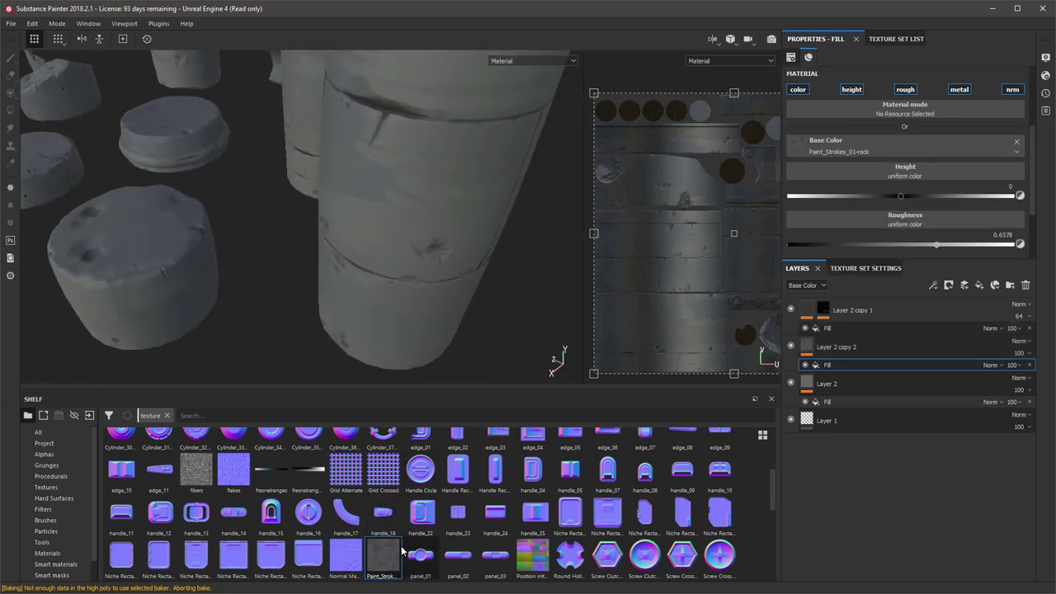
left_click_drag(925, 221, 916, 221)
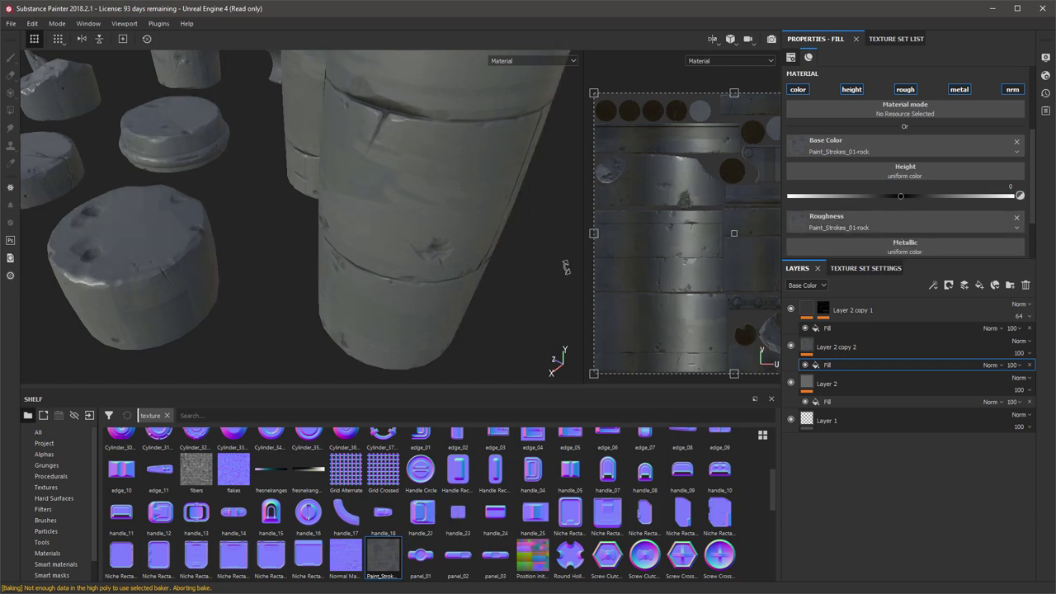
mouse_move(490, 271)
left_mouse_down("alt")
mouse_move(450, 224)
mouse_move(464, 252)
mouse_move(420, 224)
mouse_move(535, 221)
left_mouse_up("alt")
scroll(931, 212, "down", 2)
scroll(931, 212, "up", 2)
Show the layers' Roughness channel and lower the roughness opacity of Layer 2 copy 2 to about 25.
left_click(805, 285)
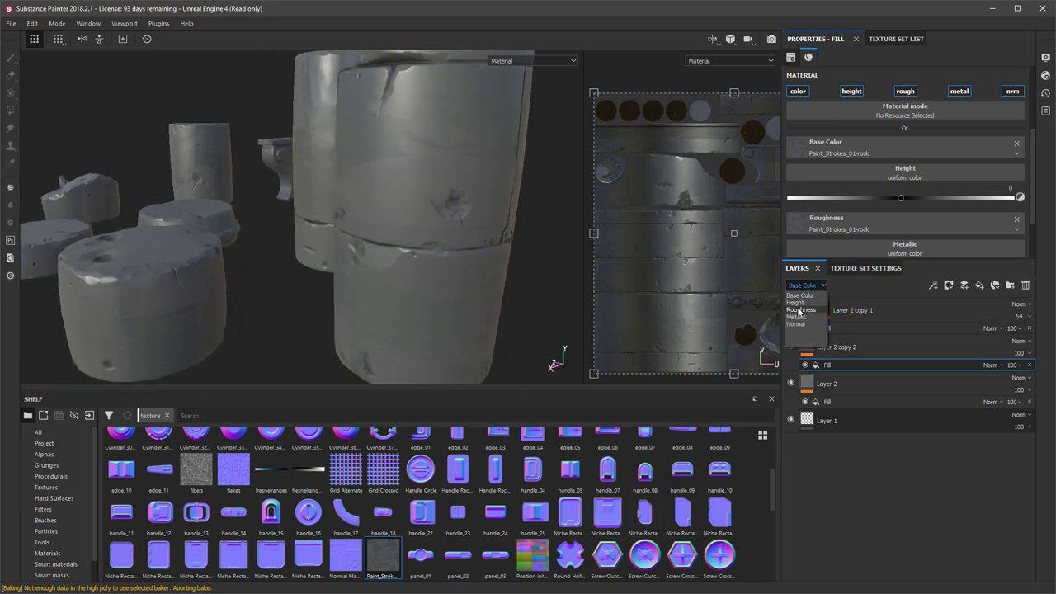
left_click(799, 310)
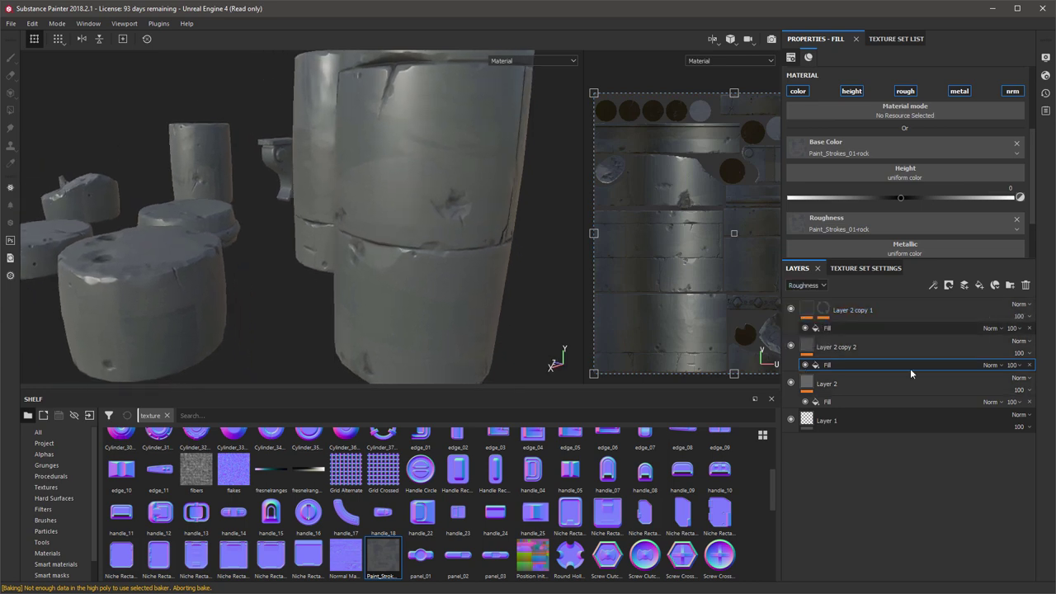
left_click(1028, 353)
left_click_drag(1048, 374, 1019, 374)
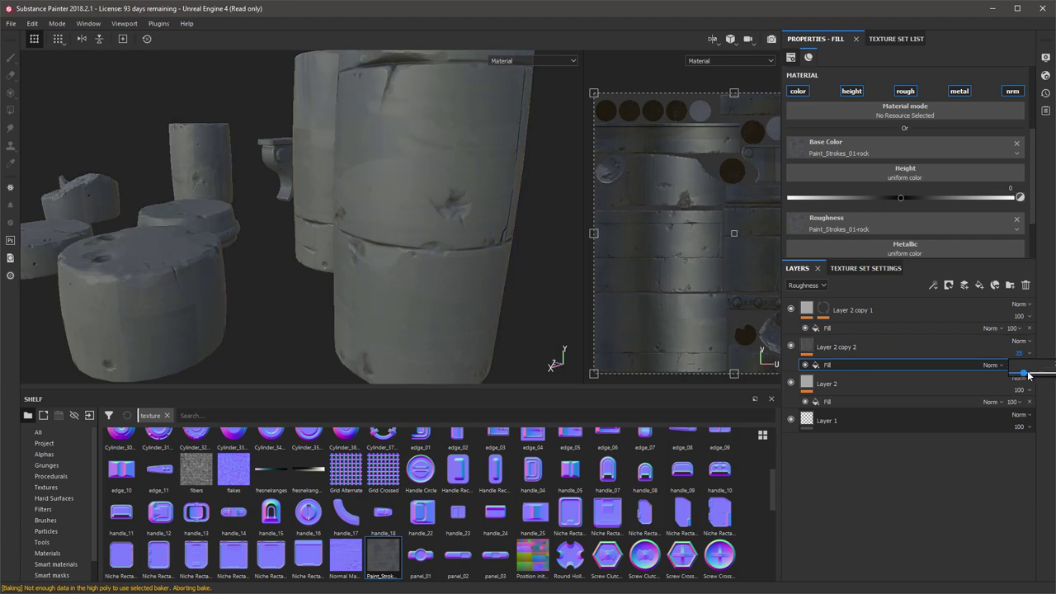
Set the roughness of Layer 2's Fill effect to about 0.83.
left_click_drag(463, 250, 531, 240, "alt")
right_click_drag(531, 240, 438, 223, "shift")
left_click_drag(383, 242, 395, 157, "alt")
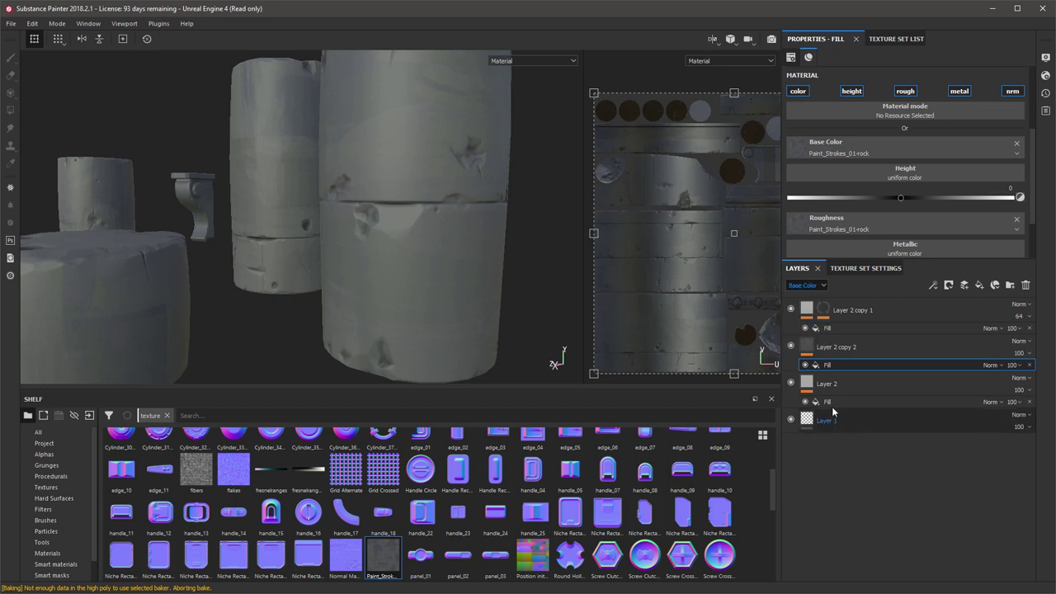
left_click(836, 388)
left_click(836, 403)
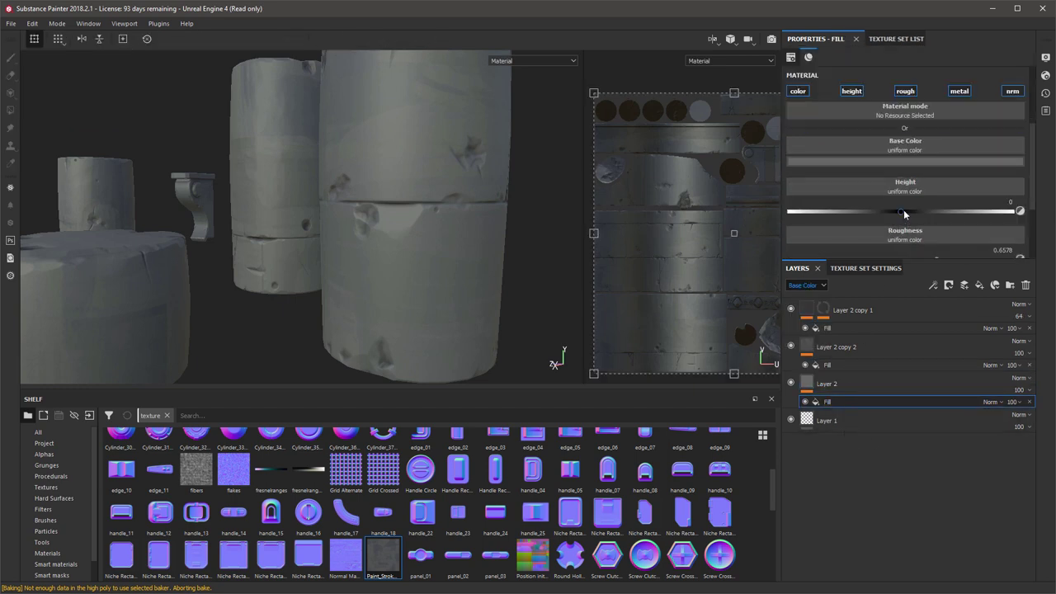
scroll(936, 206, "down", 2)
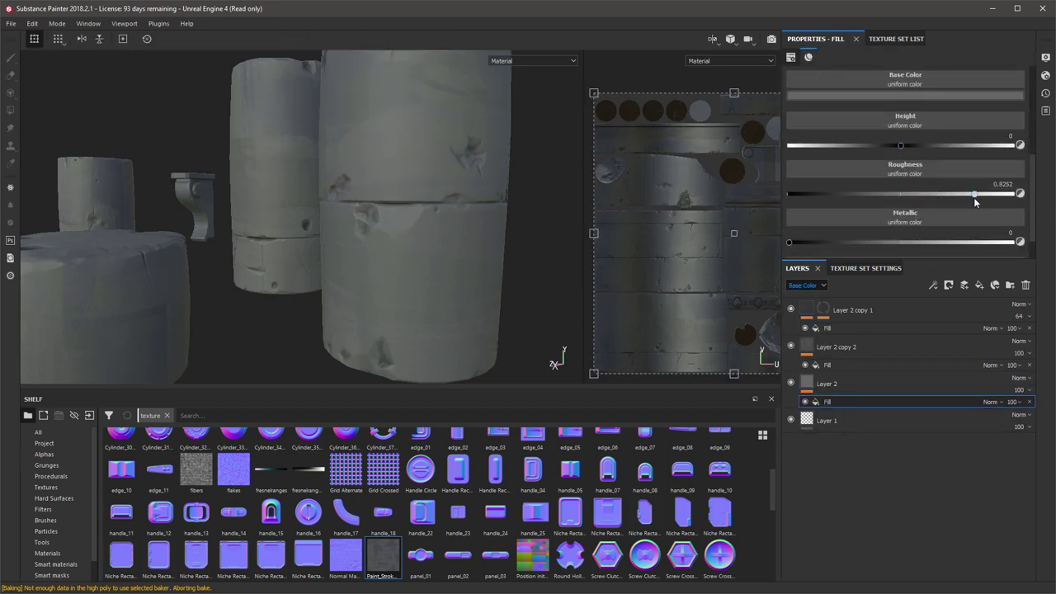
left_click_drag(974, 199, 976, 201)
Turn off the height, metallic and normal channels of Layer 2 copy 2's Fill effect, keeping only color and roughness.
left_click_drag(555, 376, 527, 170, "alt")
mouse_move(528, 171)
right_mouse_down("shift")
mouse_move(511, 169)
mouse_move(564, 170)
mouse_move(539, 173)
right_mouse_up("shift")
mouse_move(404, 212)
left_mouse_down("alt")
mouse_move(267, 251)
mouse_move(334, 210)
mouse_move(395, 220)
left_mouse_up("alt")
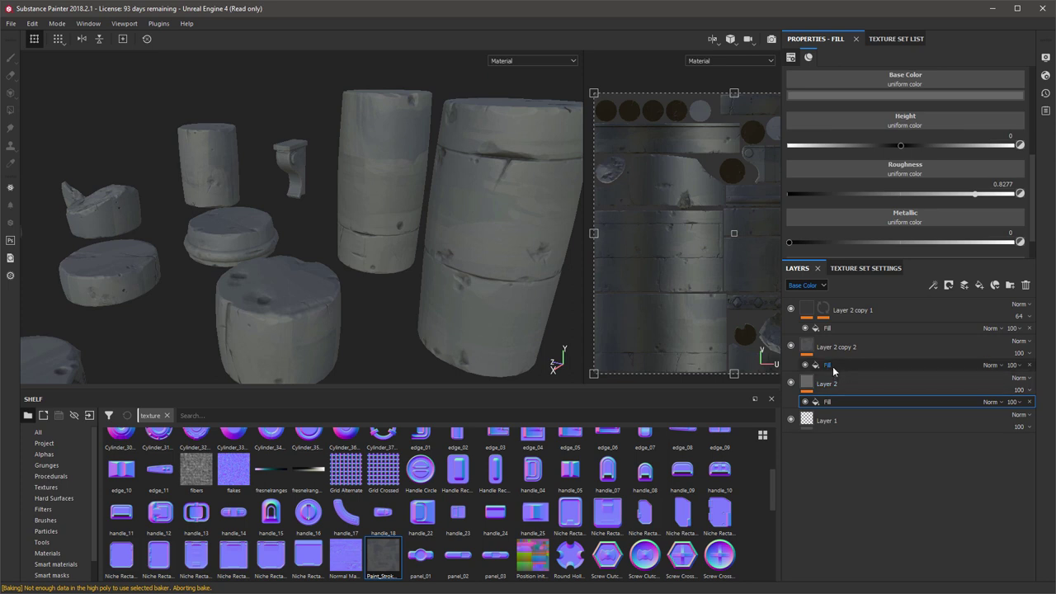
left_click(828, 365)
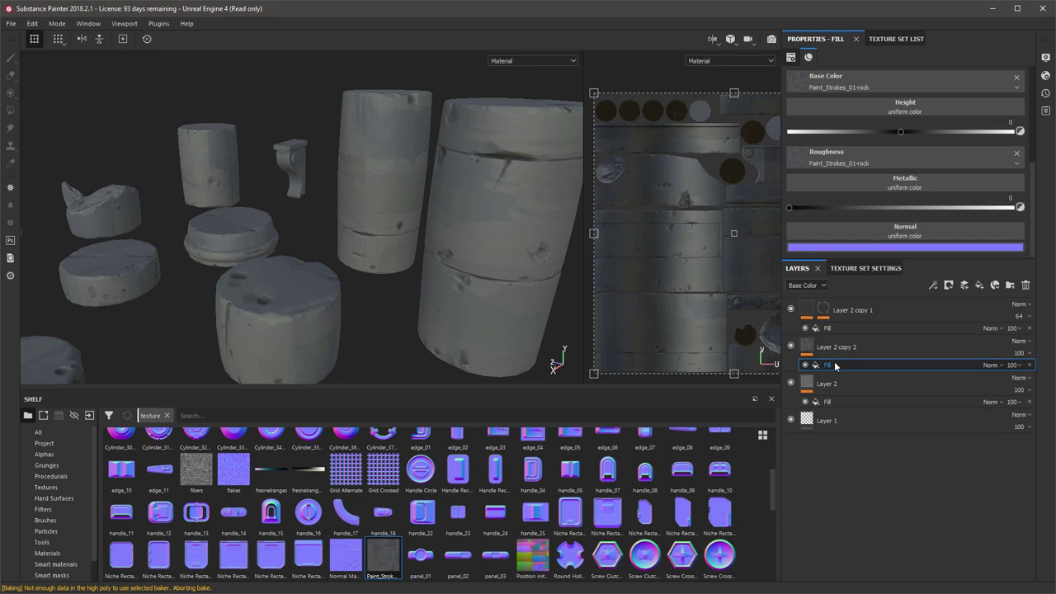
scroll(881, 224, "up", 2)
scroll(881, 224, "up", 3)
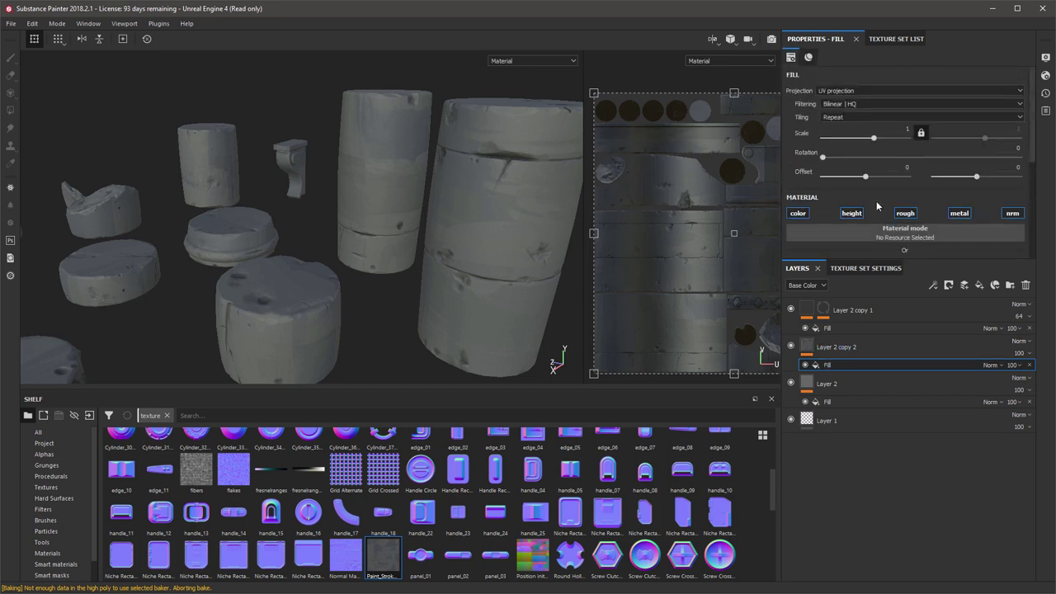
left_click(1007, 220)
Duplicate Layer 2 copy 1 and give the duplicate's Fill a red base color.
left_click_drag(442, 214, 396, 222, "alt")
left_click(883, 310)
right_click(881, 309)
left_click(911, 116)
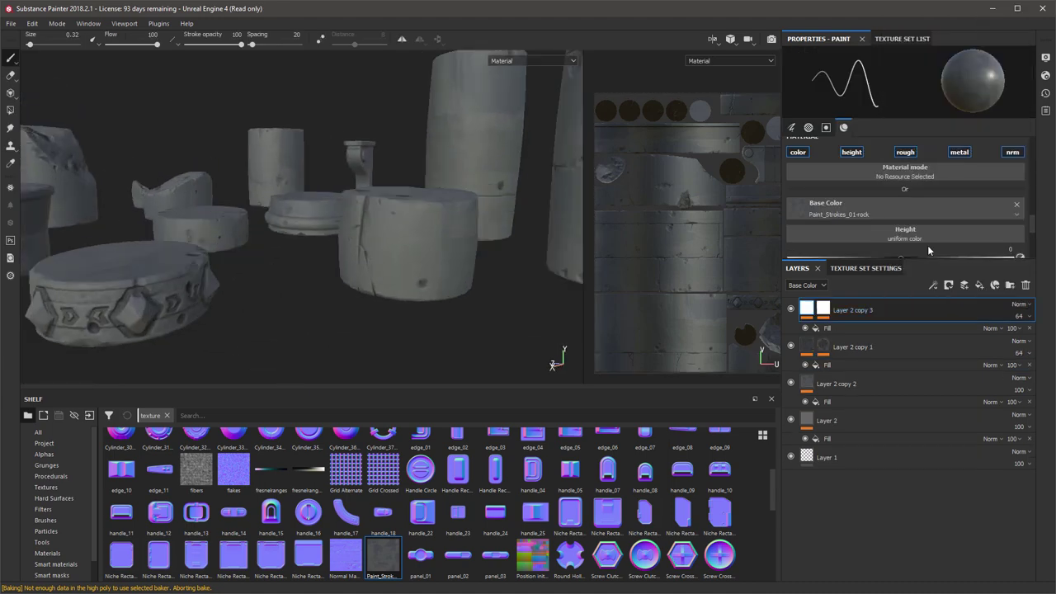
left_click(885, 328)
scroll(900, 189, "down", 2)
left_click(900, 188)
left_click(943, 238)
Apply the Edges Strong smart mask to Layer 2 copy 3 in place of its current mask.
left_click(887, 310)
left_click(49, 554)
scroll(56, 550, "down", 1)
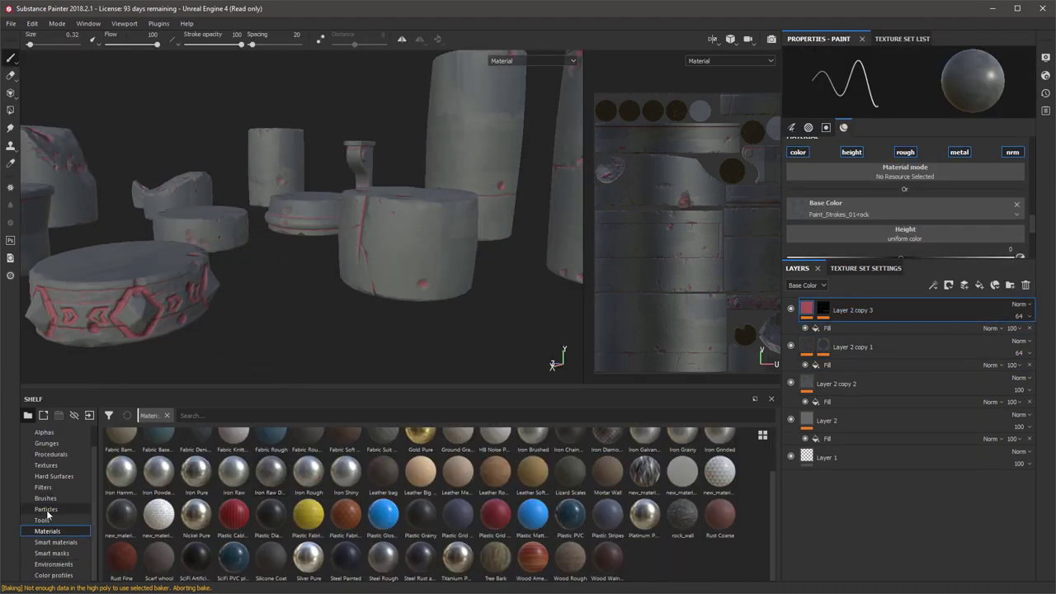
left_click(51, 553)
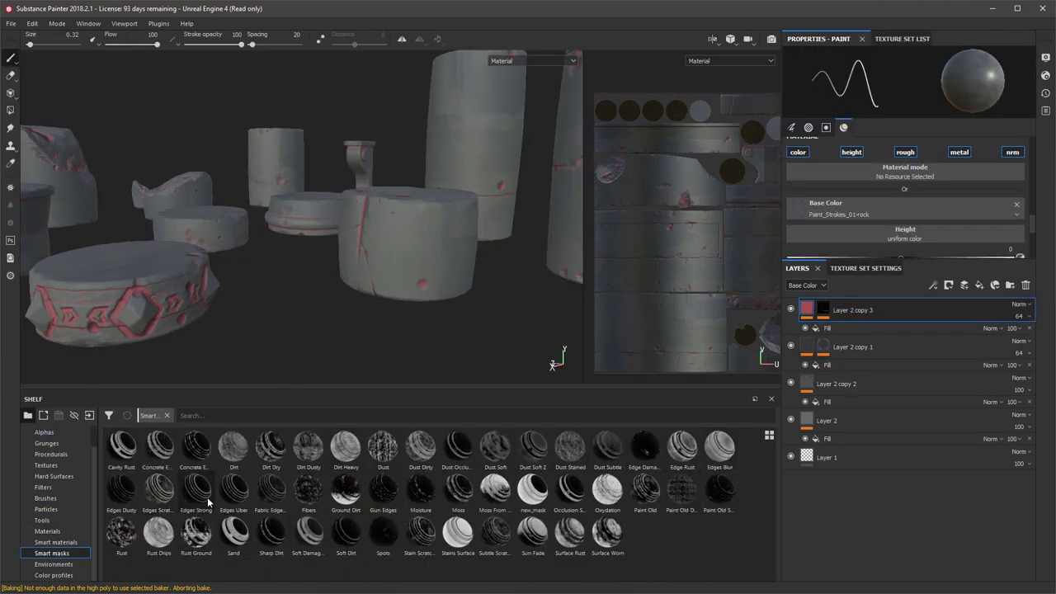
left_click_drag(205, 499, 849, 310)
key("Delete")
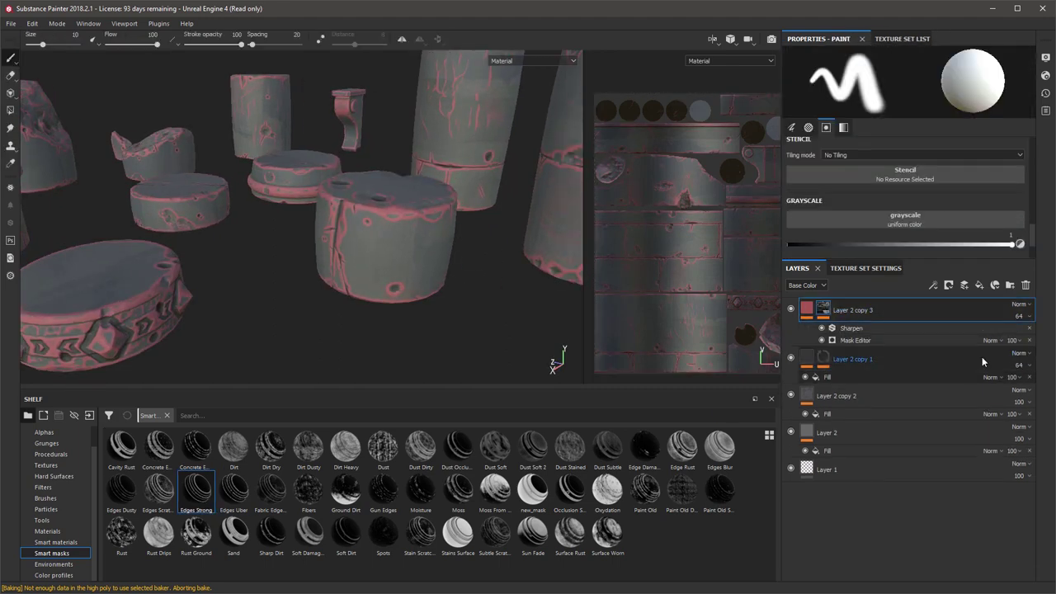
Adjust the global balance and edge detail levels in Layer 2 copy 3's Mask Editor.
left_click(853, 336)
left_click_drag(858, 135, 838, 136)
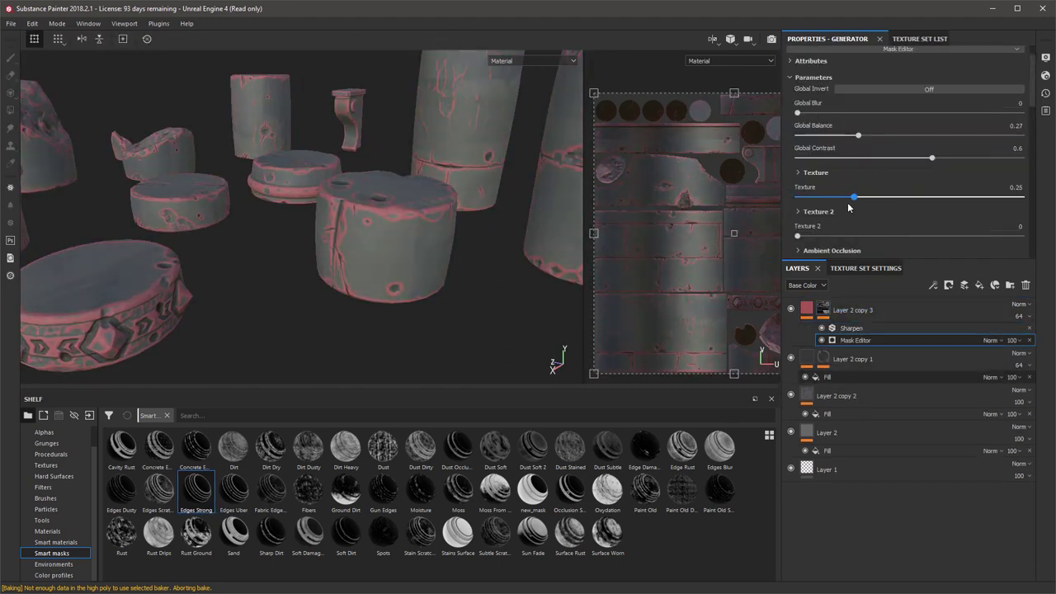
scroll(856, 163, "down", 3)
scroll(842, 213, "down", 1)
left_click_drag(833, 205, 803, 200)
scroll(853, 206, "down", 2)
mouse_move(812, 219)
left_mouse_down()
mouse_move(884, 221)
mouse_move(833, 221)
left_mouse_up()
scroll(869, 99, "up", 10)
Change the base color of Layer 2 copy 3's Fill to a neutral gray of about 0.117.
left_click(806, 309)
left_click(923, 330)
left_click(905, 184)
left_click(896, 264)
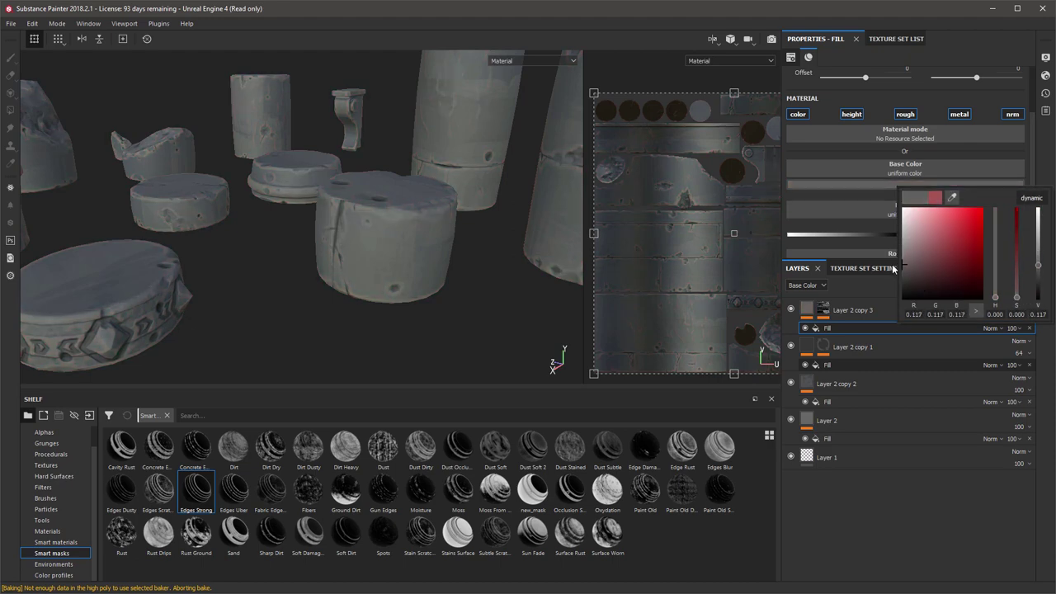
Duplicate Layer 2 copy 3 and adjust the global balance in the duplicate's Mask Editor.
right_click(847, 313)
left_click(877, 128)
left_click(823, 308)
left_click(858, 340)
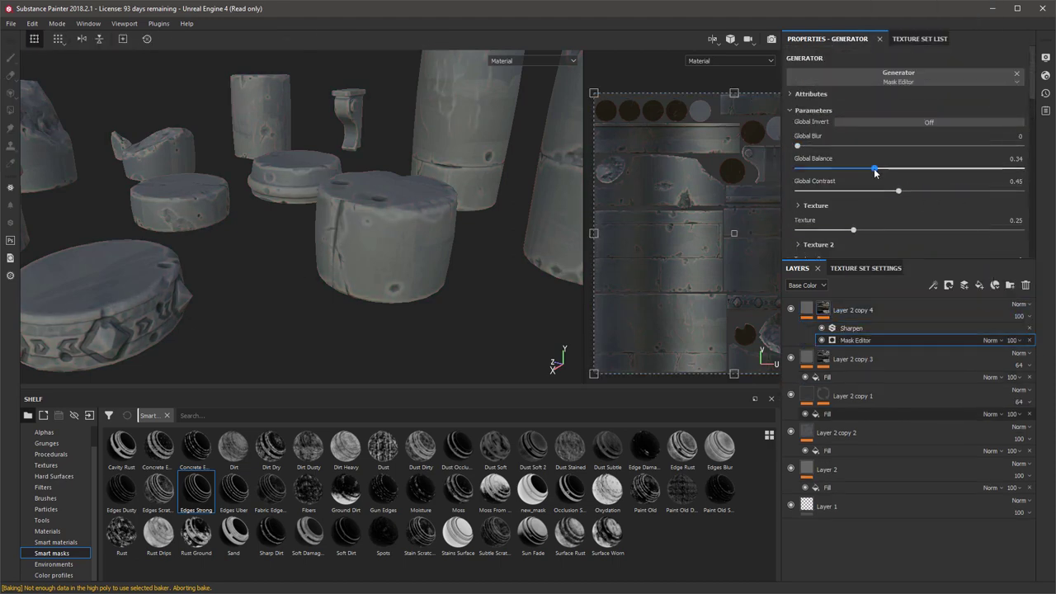
left_click_drag(843, 169, 828, 168)
Set the mask's Soft curvature to 0.11 on Layer 2 copy 4 and disable its Sharpen filter.
scroll(907, 173, "down", 8)
left_click_drag(825, 206, 830, 207)
scroll(374, 184, "down", 3)
left_click_drag(375, 184, 367, 202, "alt")
scroll(371, 198, "up", 3)
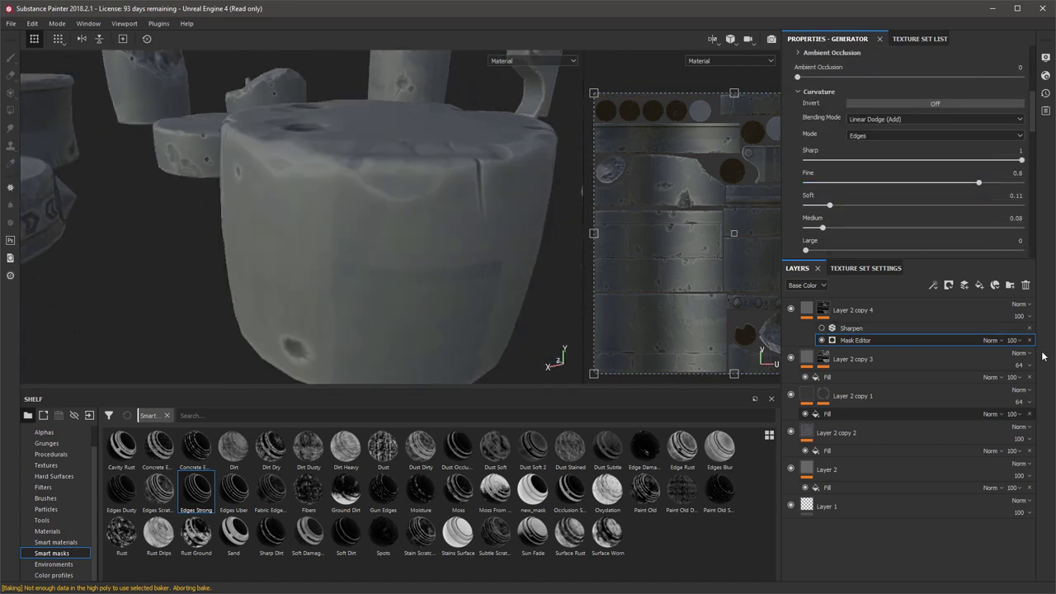
Adjust the gray base color of Layer 2 copy 4's Fill and check it around the pillar pieces.
left_click(807, 308)
scroll(853, 223, "up", 1)
left_click(827, 330)
left_click(881, 185)
left_click_drag(886, 263, 877, 269)
right_click_drag(273, 153, 24, 146, "alt")
left_click_drag(24, 146, 495, 233, "alt")
right_click_drag(495, 233, 465, 233, "alt")
scroll(465, 234, "up", 5)
left_click(904, 183)
Set the base color of Layer 2's Fill to a neutral gray of about 0.206.
left_click_drag(124, 140, 330, 188, "alt")
left_click(827, 475)
scroll(868, 252, "down", 3)
scroll(866, 254, "up", 3)
left_click(905, 126)
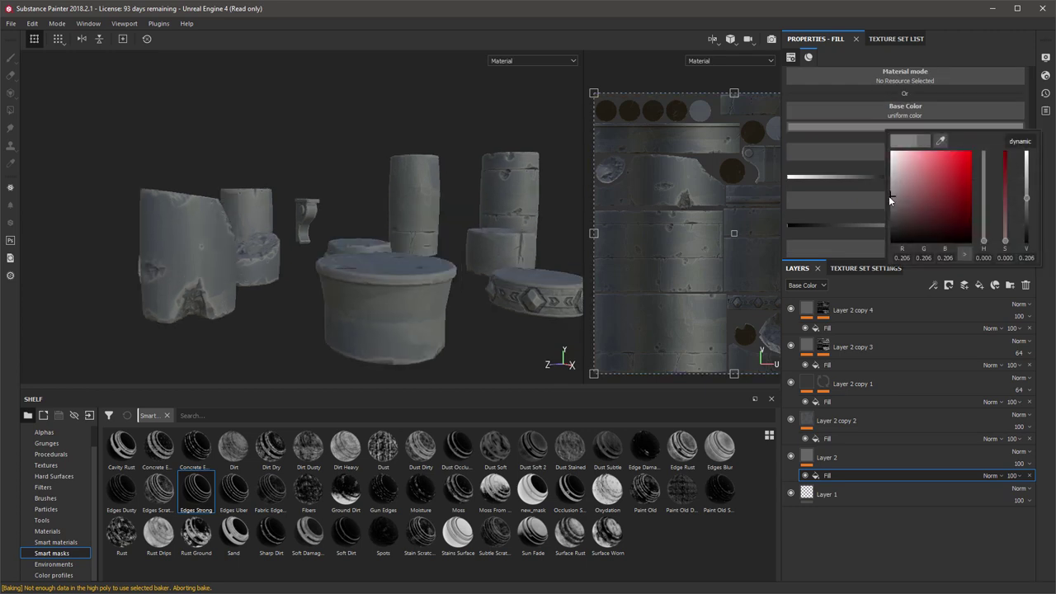
Try a Color Correct filter on Layer 2 copy 2, then remove the trial effects.
left_click(840, 442)
right_click(841, 426)
left_click(882, 391)
left_click(918, 89)
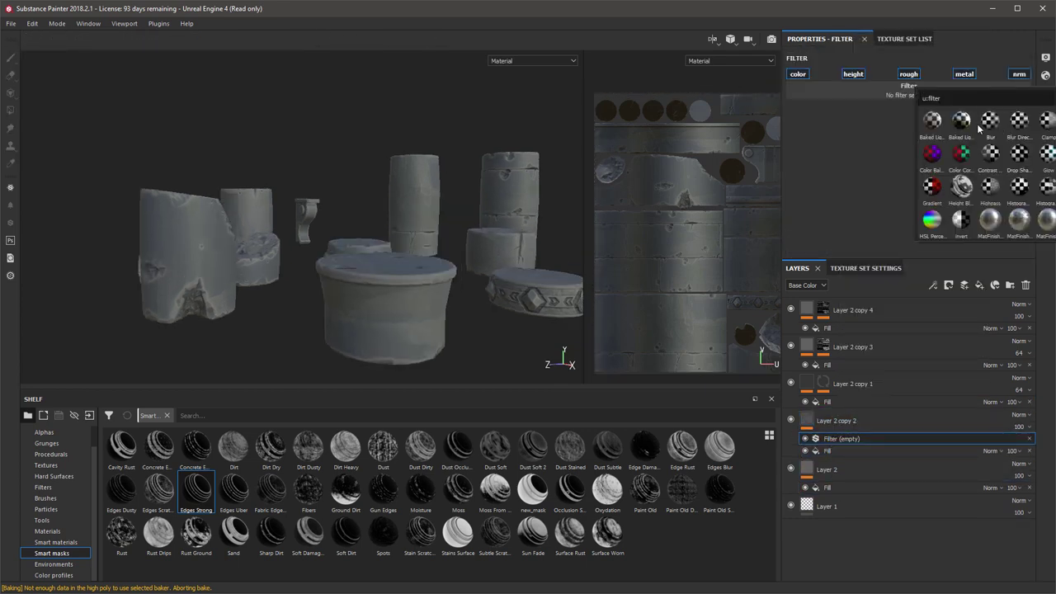
left_click(961, 153)
left_click(812, 150)
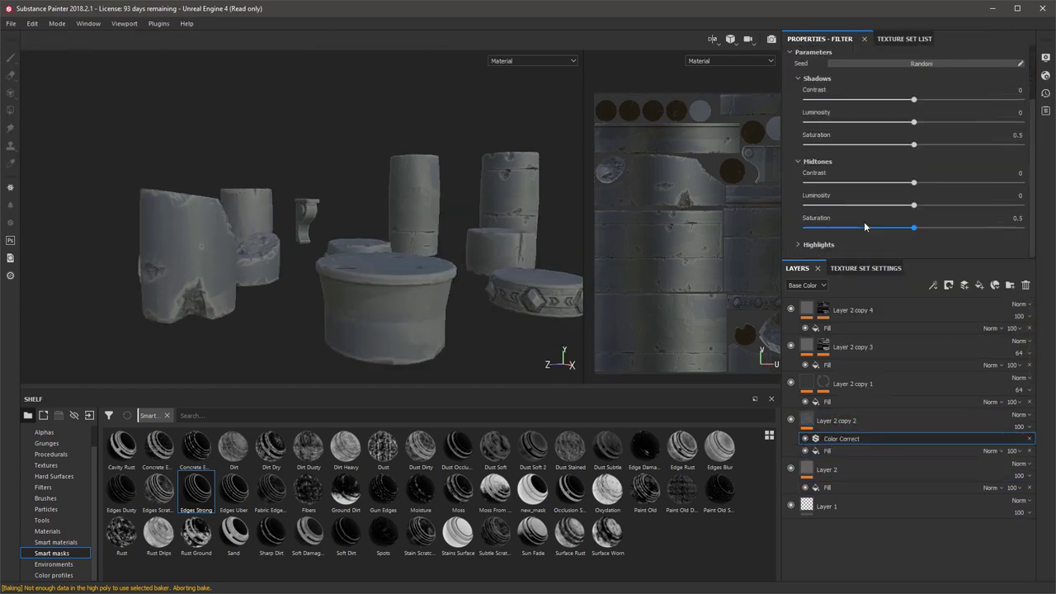
left_click(1029, 439)
right_click(829, 424)
left_click(870, 336)
left_click(1030, 439)
Add a Color Balance filter to Layer 2 copy 2 with highlights at 0.14 red, 0.07 green and 0.32 blue.
right_click(850, 424)
left_click(898, 389)
left_click(883, 89)
left_click(898, 154)
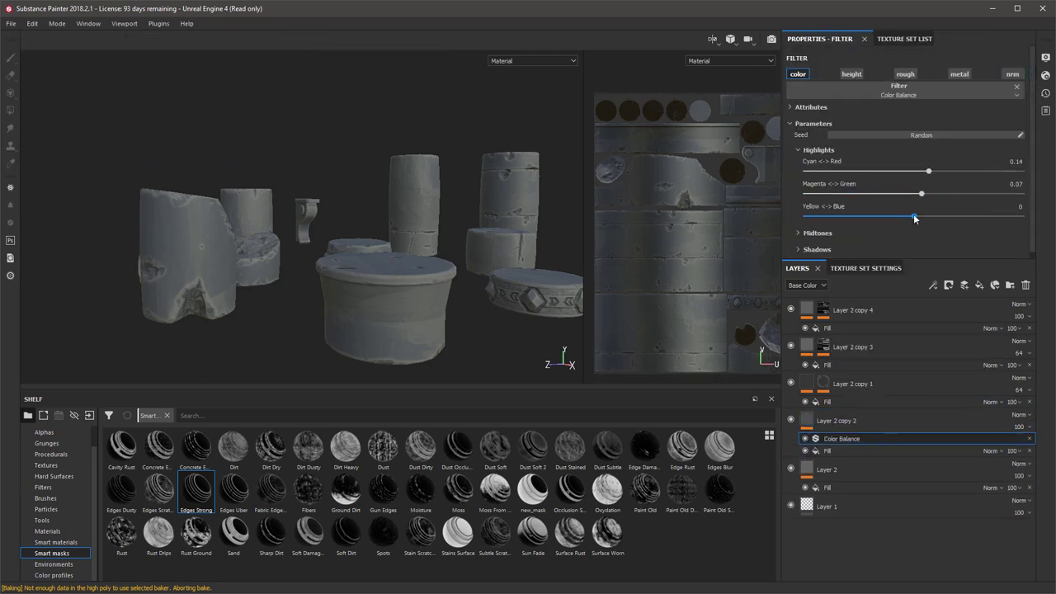
Set the Color Balance midtones to 0.66, 0.08 and -0.23 and the shadows to 0.14, 0.19 and 0.15.
left_click(798, 233)
scroll(866, 201, "down", 2)
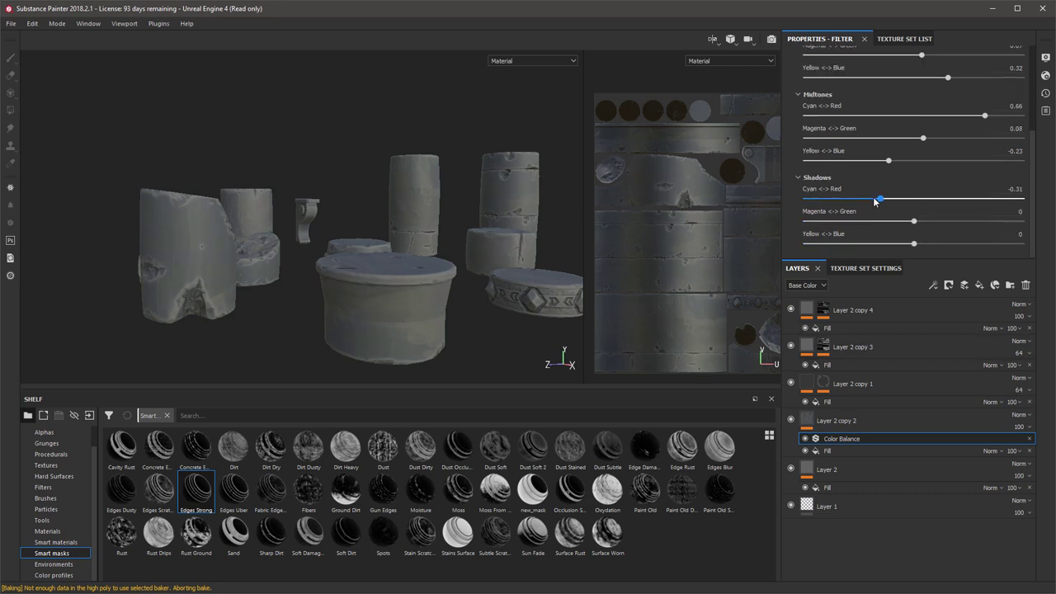
left_click_drag(925, 245, 930, 245)
left_click_drag(499, 198, 438, 240, "alt")
scroll(440, 226, "down", 5)
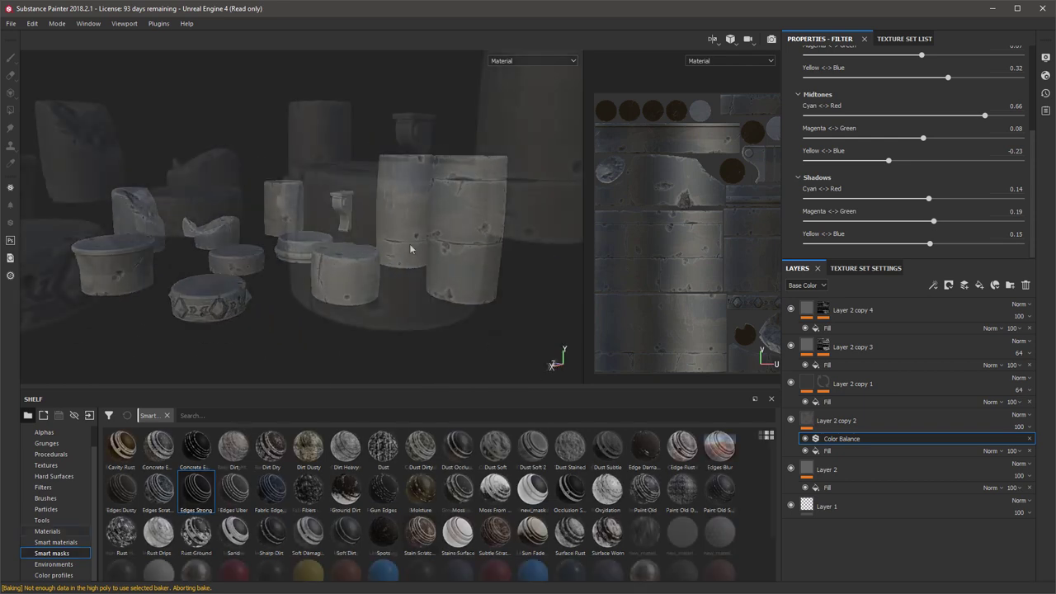
Add the Concrete Simple material as a new layer directly beneath Layer 2.
left_click(47, 530)
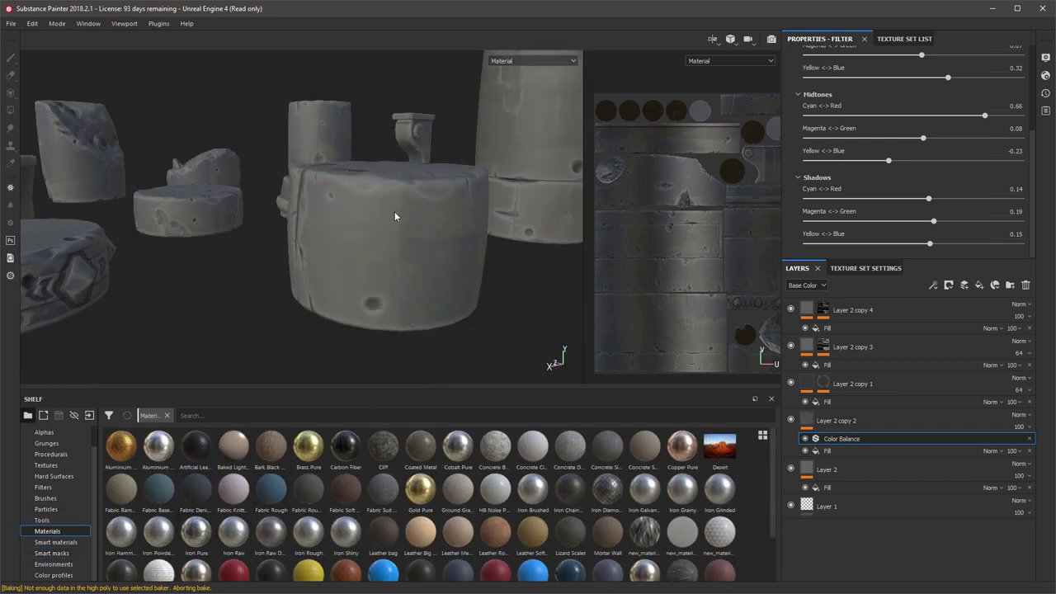
scroll(445, 248, "down", 3)
scroll(437, 257, "up", 6)
left_click_drag(437, 258, 362, 215, "alt")
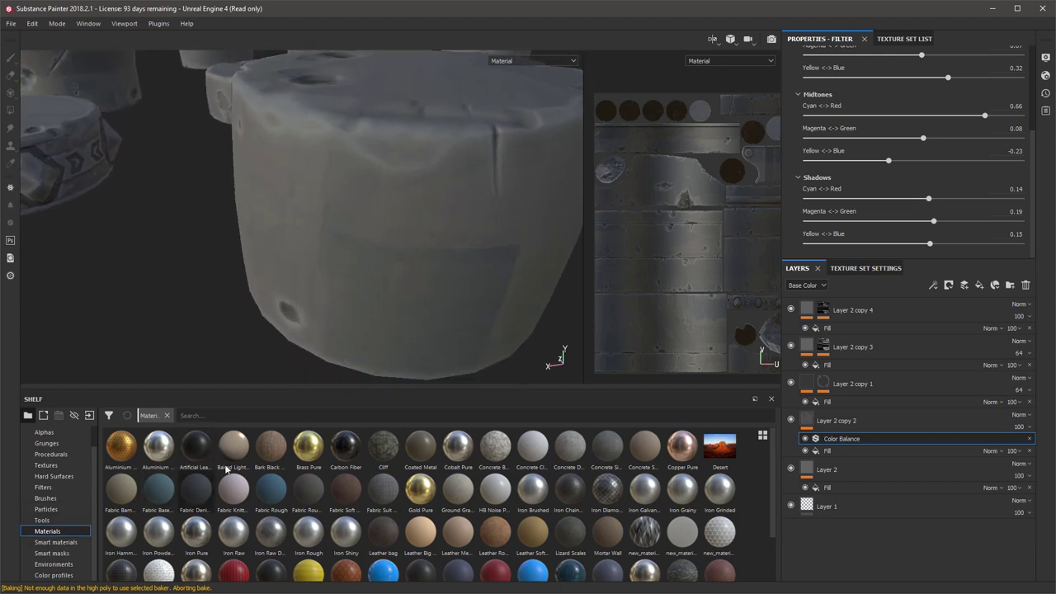
scroll(235, 465, "down", 2)
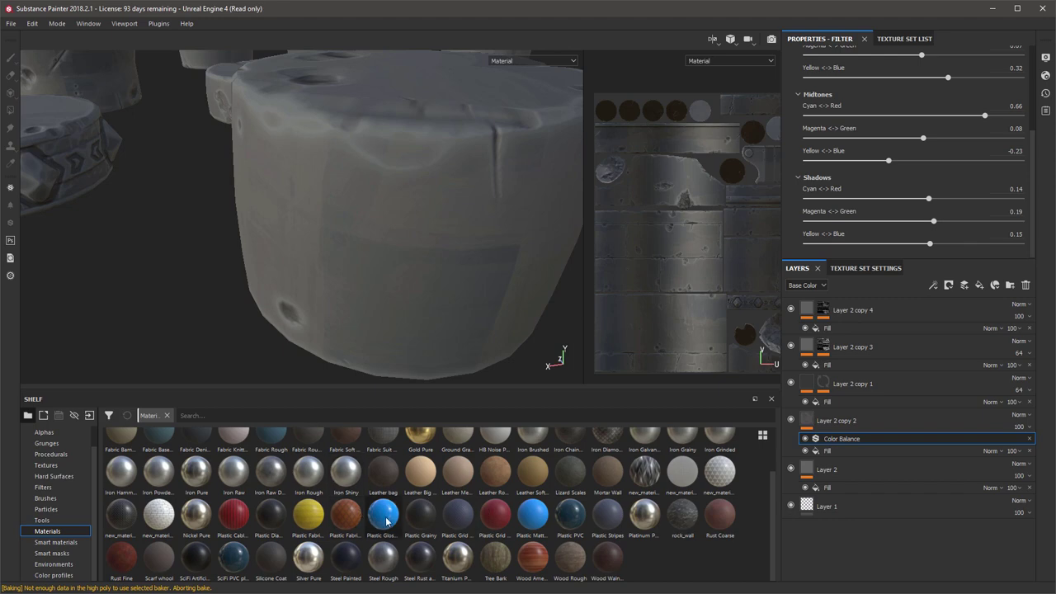
scroll(574, 528, "up", 2)
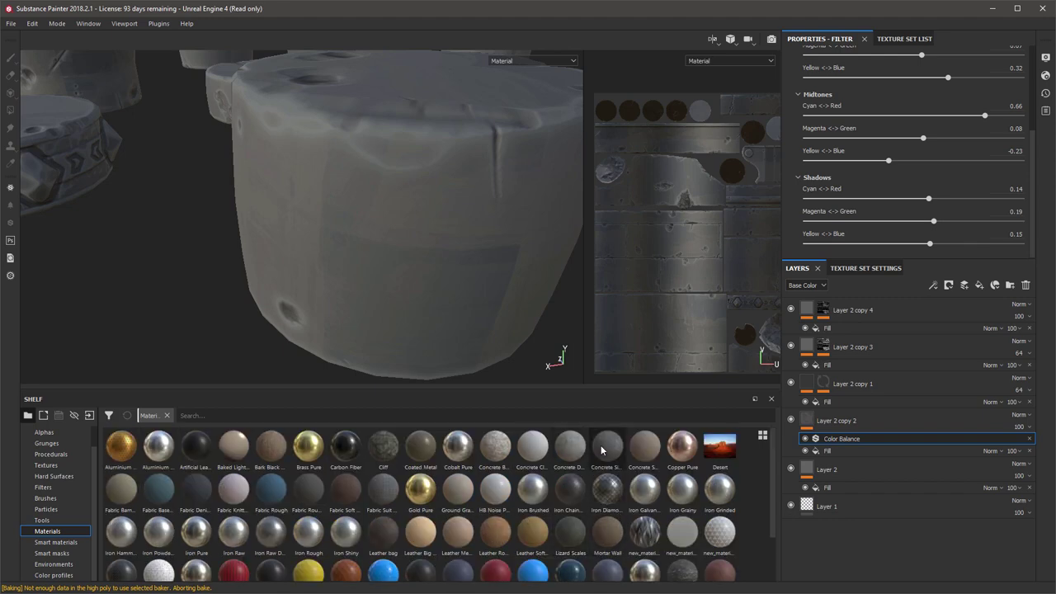
left_click_drag(602, 450, 862, 500)
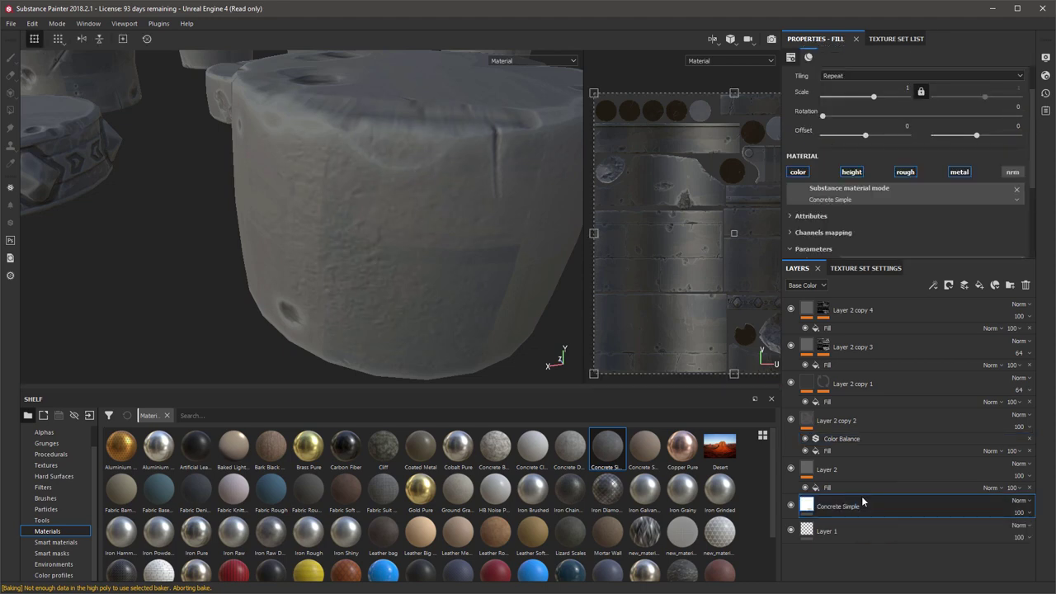
Show the layers' Height channel and lower the height opacity of Concrete Simple to 26.
left_click_drag(513, 309, 474, 281, "alt")
right_click_drag(475, 280, 473, 288, "alt")
left_click_drag(472, 288, 25, 292, "alt")
left_click_drag(422, 270, 124, 289, "alt")
mouse_move(361, 292)
left_mouse_down("alt")
mouse_move(104, 297)
mouse_move(344, 262)
mouse_move(388, 285)
left_mouse_up("alt")
left_click(818, 286)
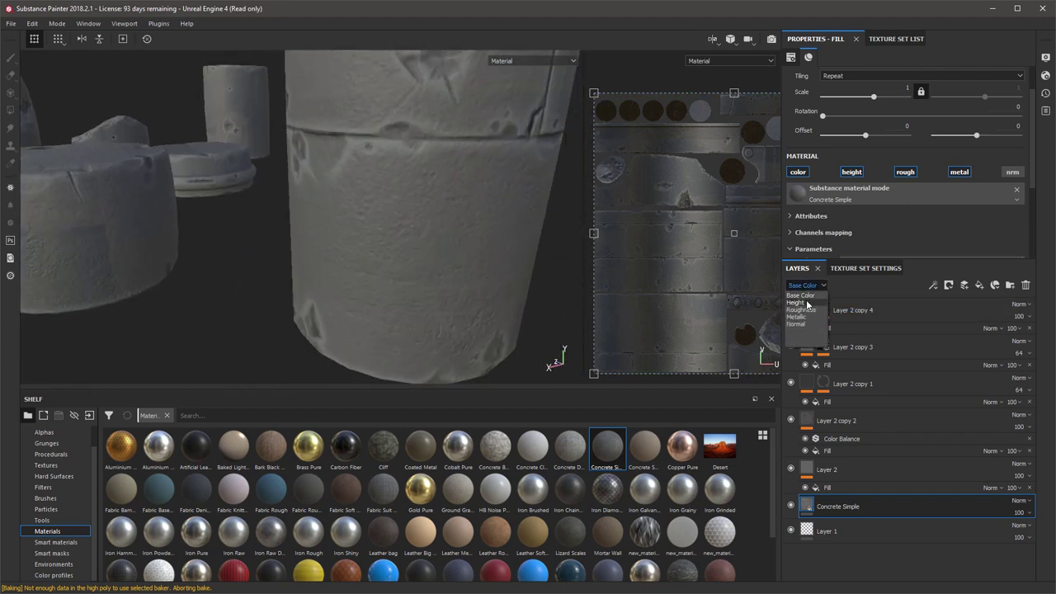
left_click(807, 302)
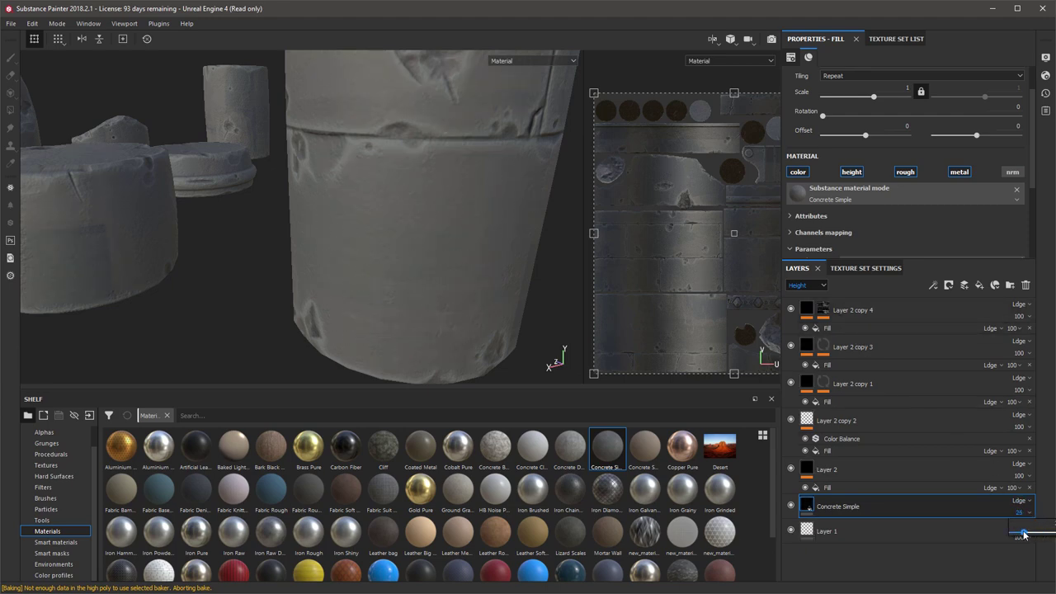
Switch the Fill of Layer 2 copy 2 to tri-planar projection and set its scale to about 0.06.
left_click_drag(395, 285, 299, 295, "alt")
right_click_drag(299, 294, 213, 326, "shift")
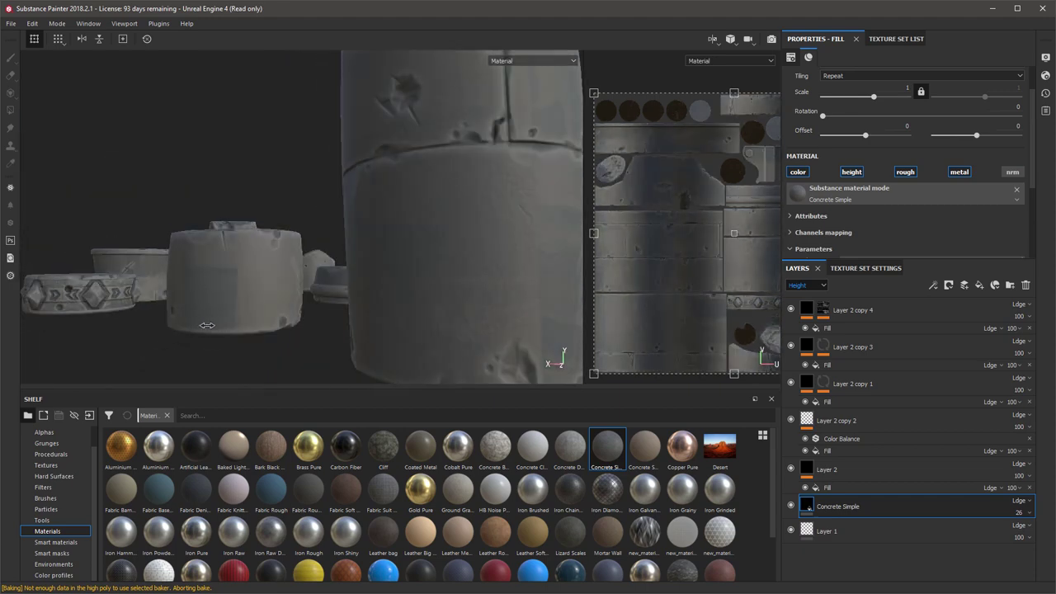
left_click_drag(213, 326, 346, 256, "alt")
left_click_drag(416, 328, 368, 329, "alt")
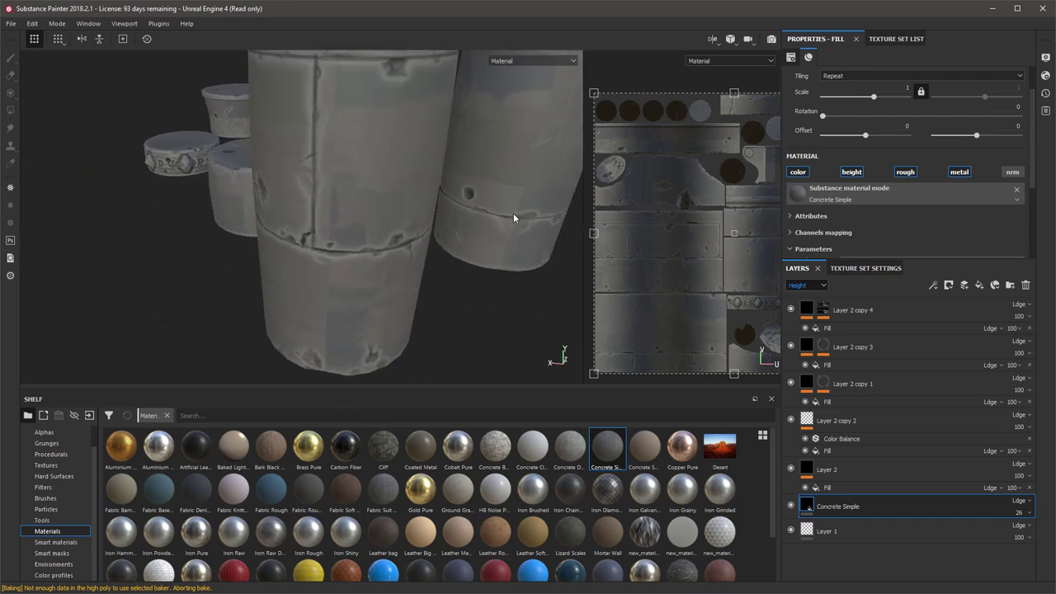
left_click(829, 451)
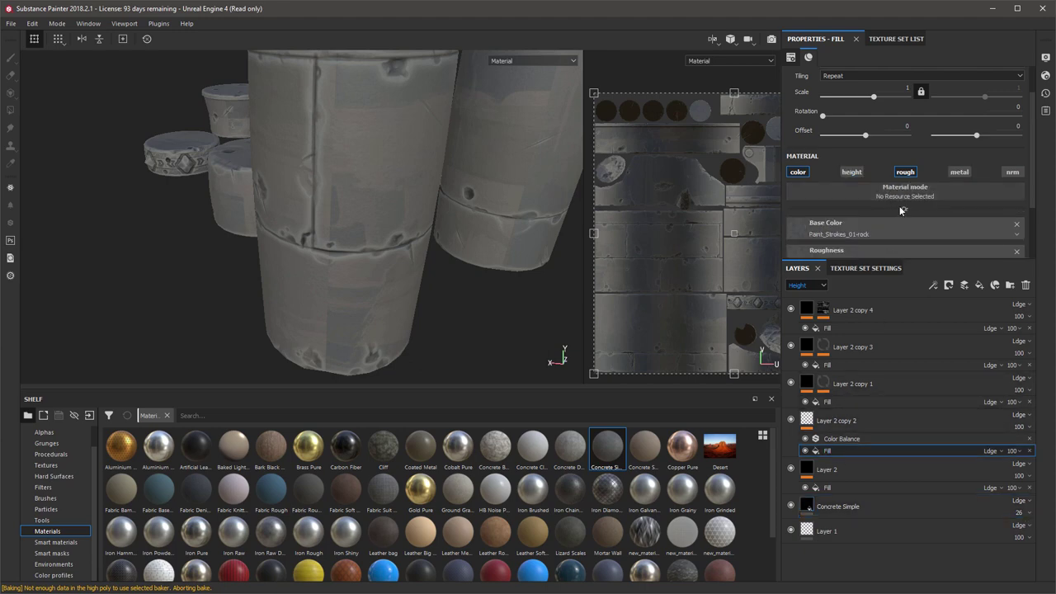
scroll(862, 168, "up", 2)
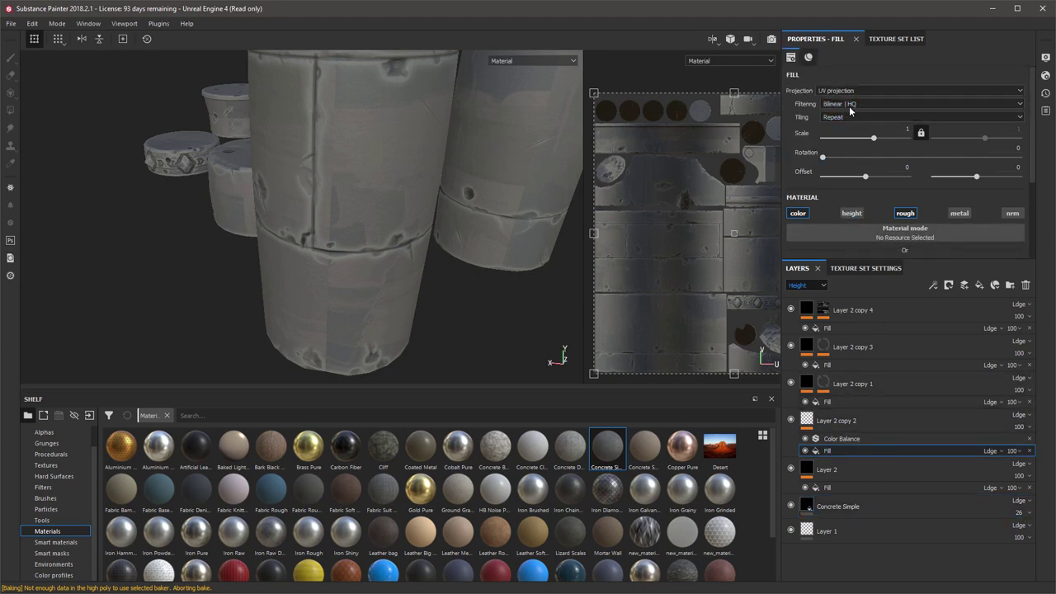
left_click(849, 103)
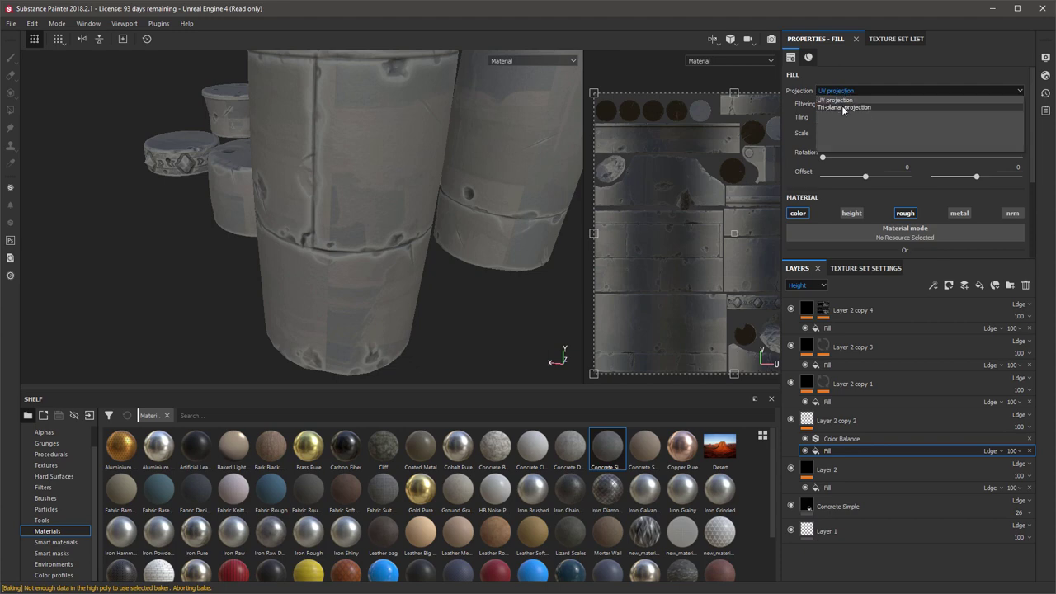
left_click(843, 110)
left_click_drag(429, 141, 317, 249, "alt")
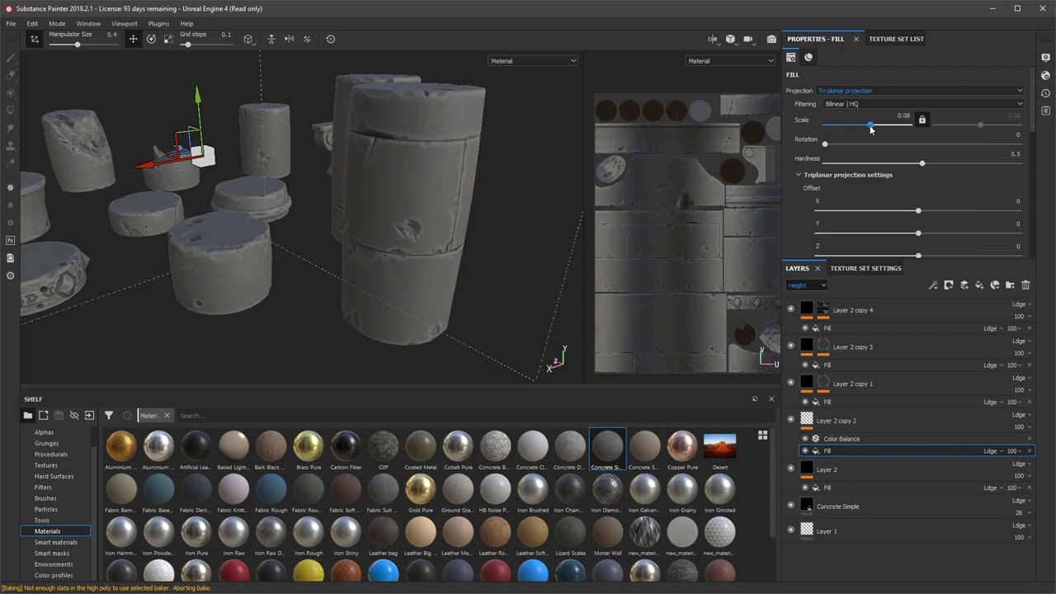
mouse_move(511, 173)
left_mouse_down("alt")
mouse_move(302, 203)
mouse_move(367, 262)
mouse_move(403, 185)
mouse_move(412, 190)
left_mouse_up("alt")
left_click(808, 469)
left_click(851, 450)
right_click(847, 450)
left_click(874, 507)
left_click(1029, 439)
Add base color Levels to Layer 2 copy 2 with midpoint 1.374, input white about 0.589 and output white 0.862.
right_click(840, 451)
left_click(865, 493)
left_click_drag(1025, 147, 938, 148)
left_click_drag(1025, 98, 937, 99)
left_click_drag(865, 98, 867, 99)
left_click_drag(937, 151, 923, 151)
left_click_drag(937, 98, 949, 99)
left_click_drag(965, 148, 992, 149)
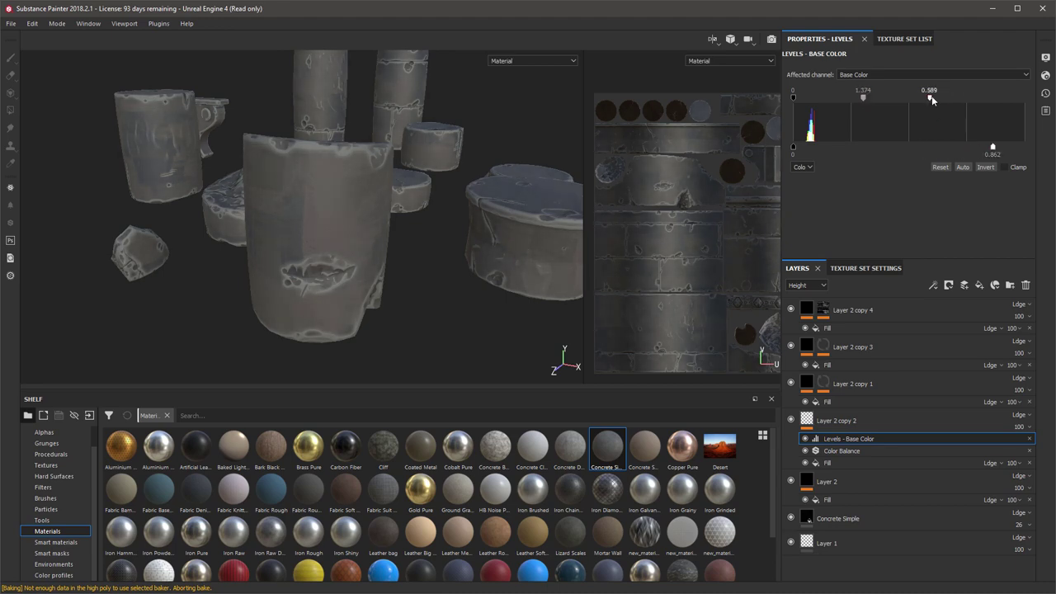
In the Base Color channel, set the opacity of Layer 2 copy 4 to 39 and of Layer 2 copy 3 to 20.
left_click(980, 313)
left_click(1019, 316)
left_click(887, 346)
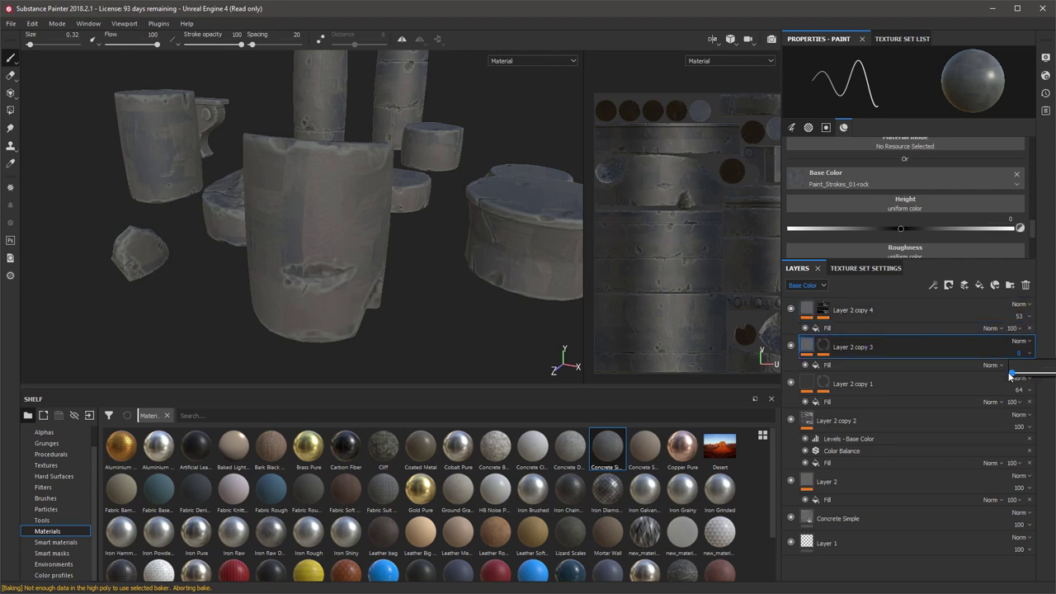
left_click_drag(1017, 375, 1024, 375)
left_click(1020, 316)
left_click(1030, 337)
left_click_drag(544, 244, 371, 202, "alt")
Set the base color opacity of Layer 2 copy 2 to 98 and of Layer 2 copy 4 to 52.
left_click(1019, 488)
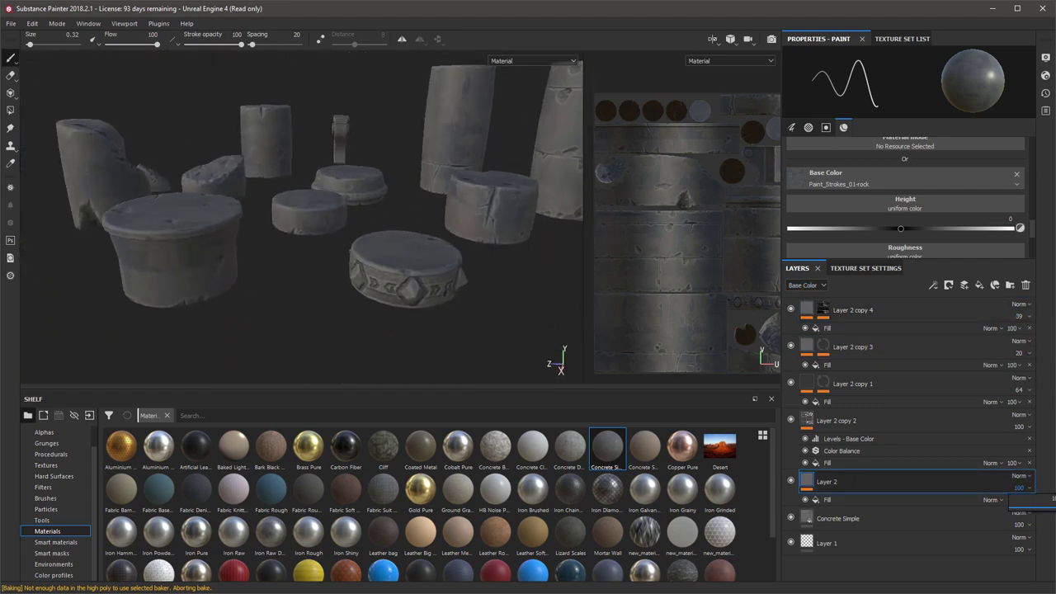
left_click(1030, 427)
left_click_drag(1055, 446, 1054, 446)
left_click_drag(329, 198, 528, 227, "alt")
left_click(1019, 316)
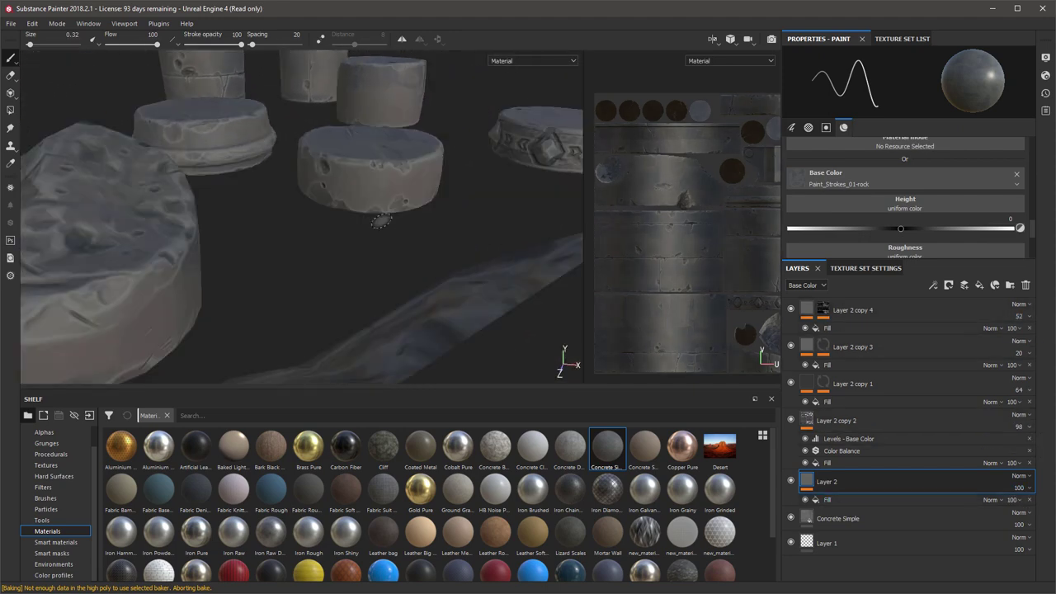
In the Mask Editor of Layer 2 copy 4, raise the Texture amount to 0.76.
left_click(822, 309)
left_click(855, 339)
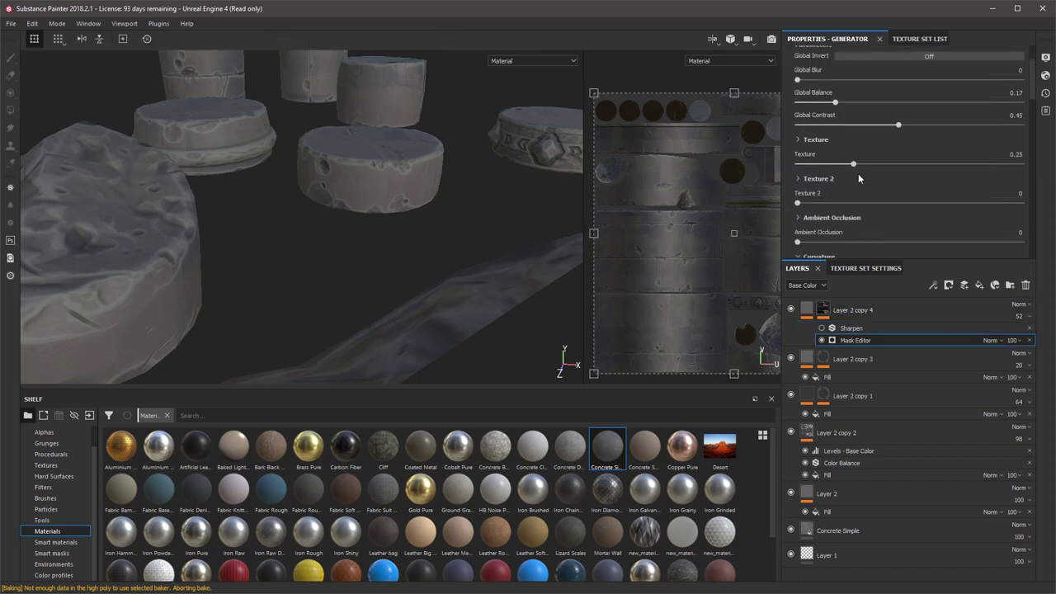
scroll(949, 140, "down", 1)
left_click_drag(983, 100, 961, 106)
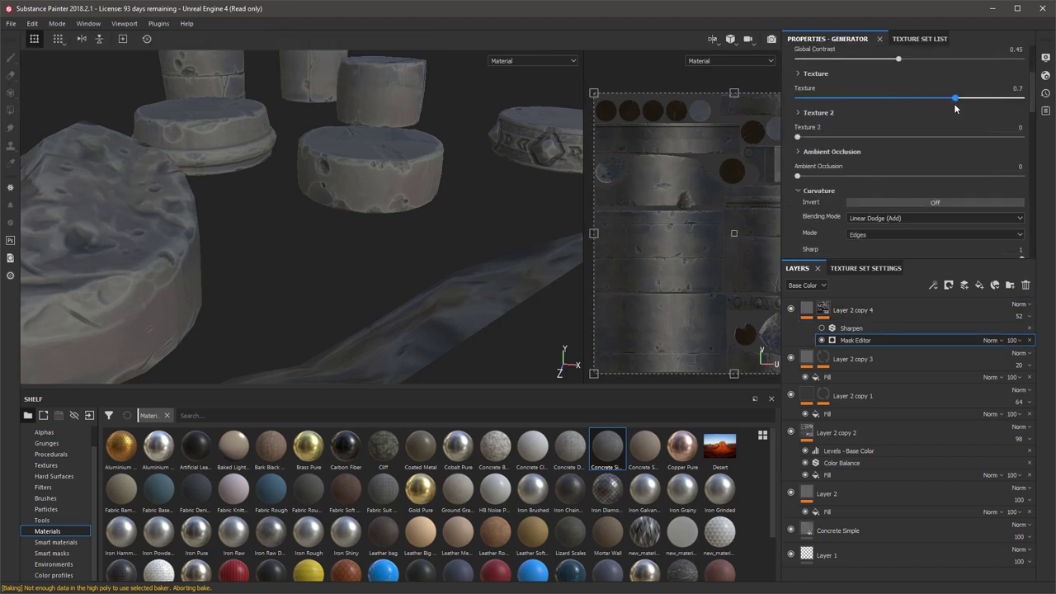
left_click_drag(463, 124, 315, 165, "alt")
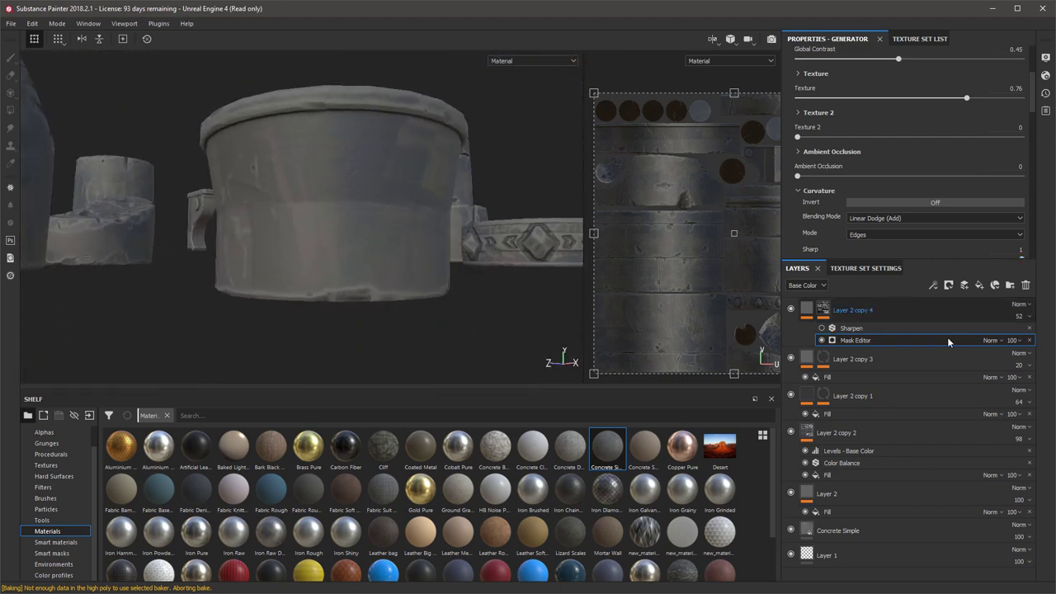
Add a new layer above Layer 2 copy 4 and give it a Fill effect.
left_click(975, 312)
left_click_drag(495, 201, 467, 264, "alt")
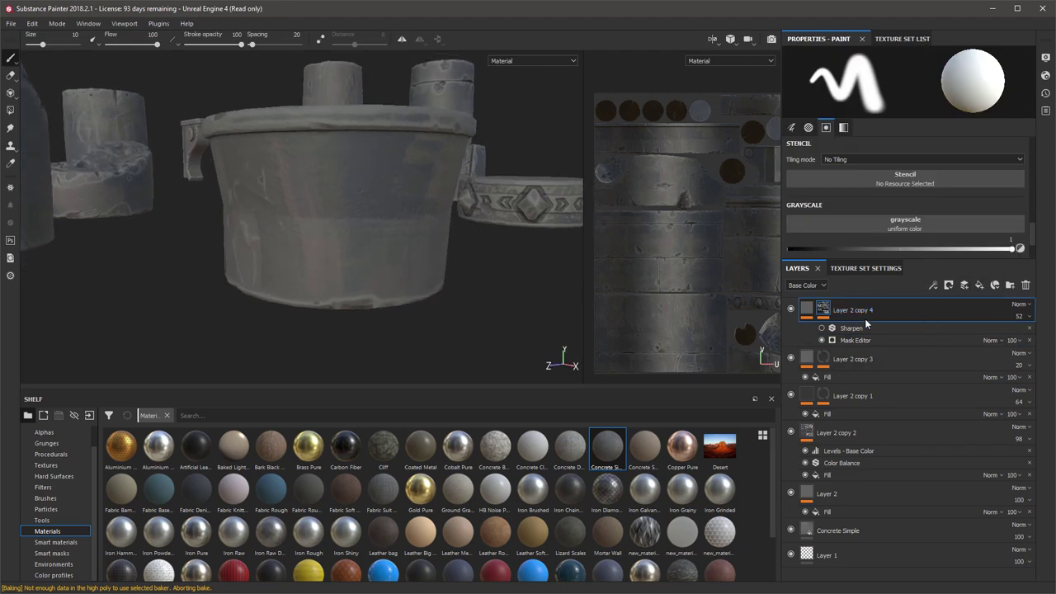
left_click(965, 286)
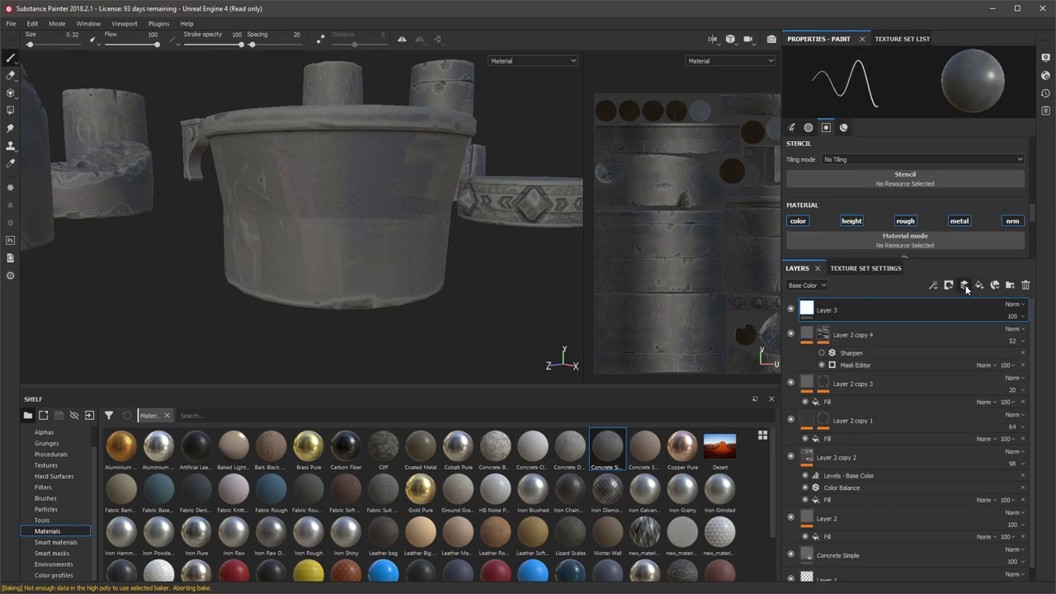
right_click(830, 317)
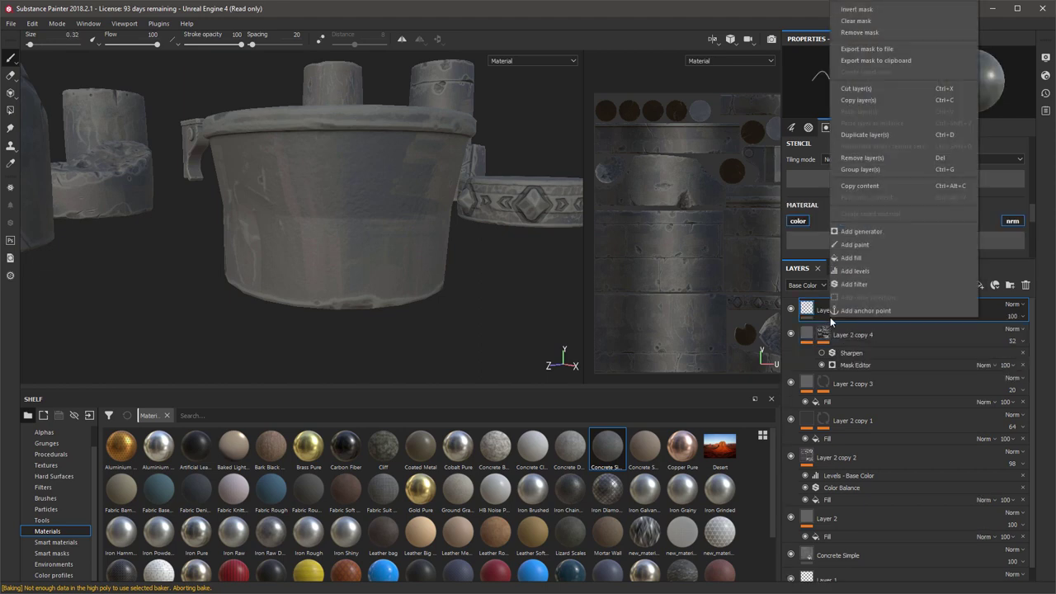
left_click(862, 257)
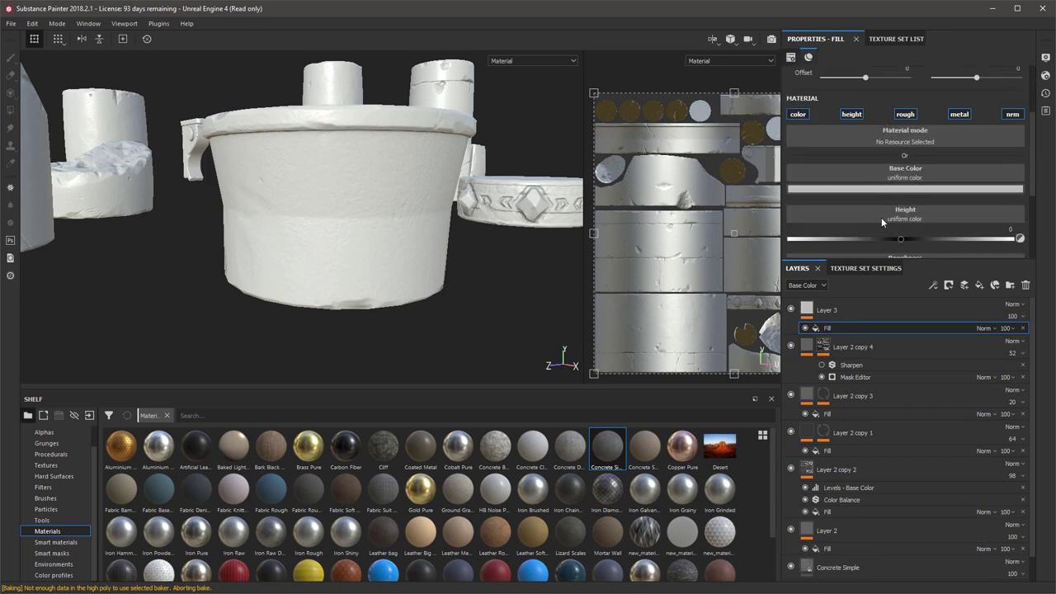
Set the base color of Layer 3's Fill to a dark brown, about R 0.036, G 0.025, B 0.018.
left_click(908, 184)
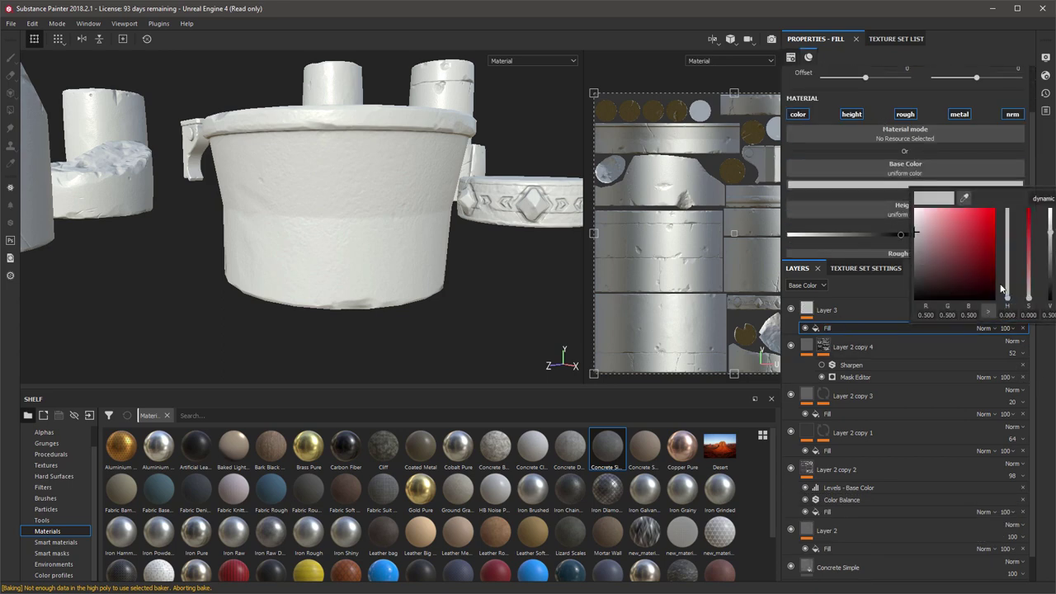
left_click(938, 275)
left_click_drag(1006, 288, 941, 284)
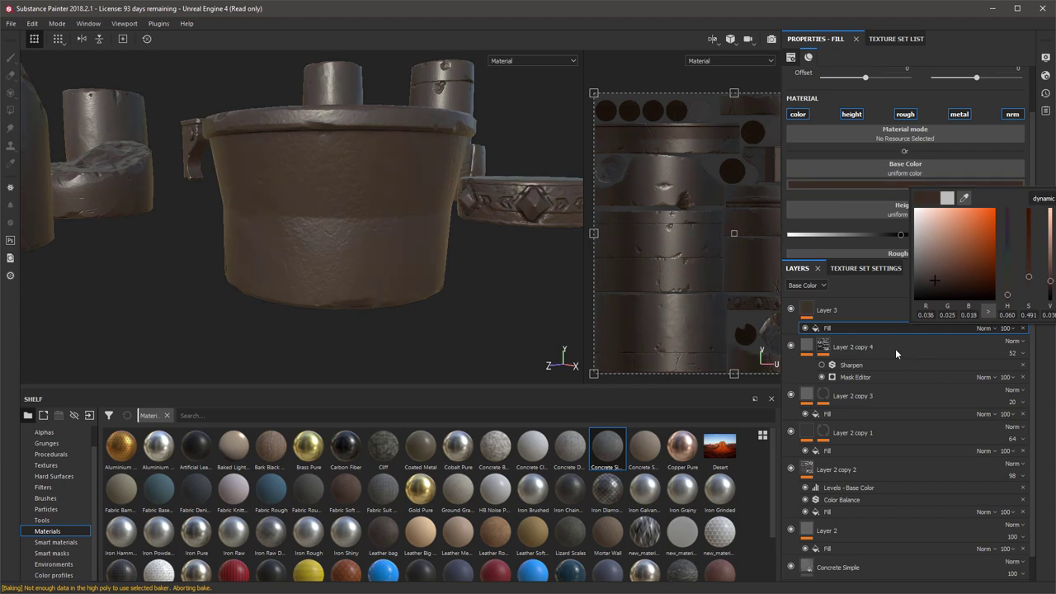
Apply the Rust smart mask to Layer 3.
left_click(850, 310)
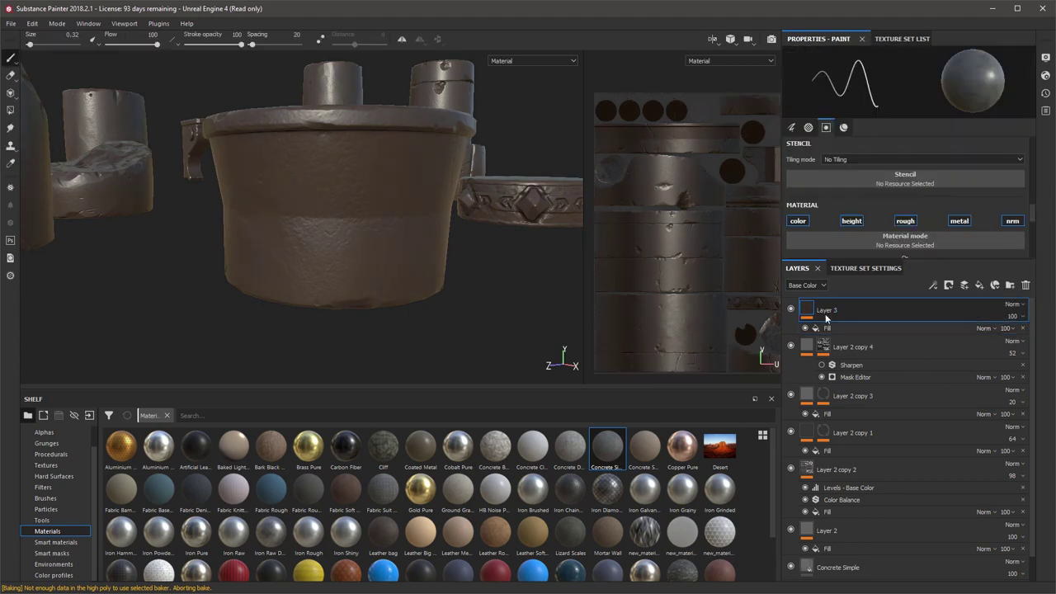
left_click(51, 552)
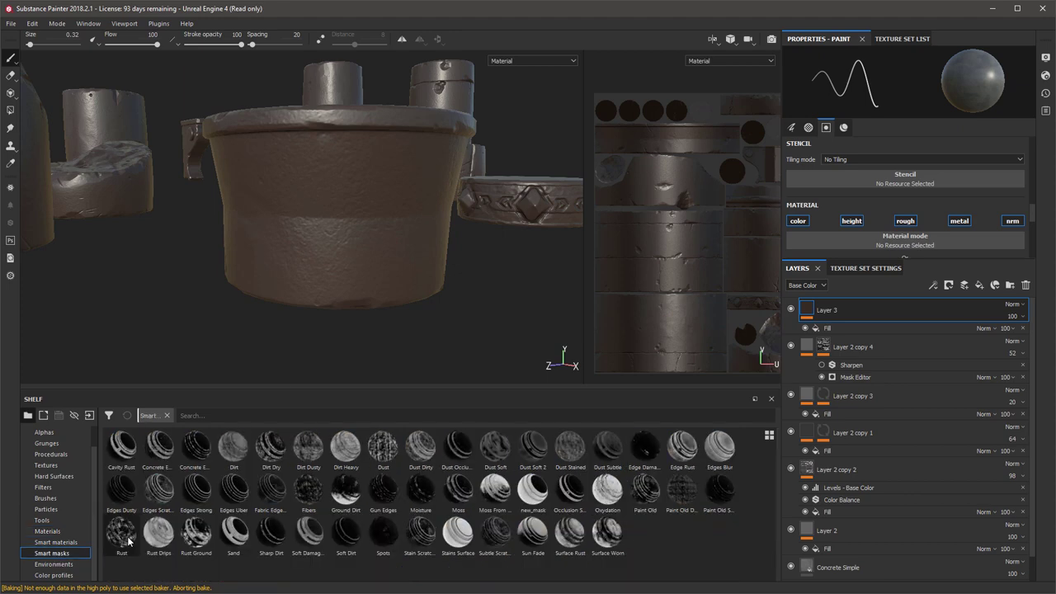
left_click_drag(121, 532, 887, 313)
In the rust mask's Mask Editor, set Texture to 0.9 and Global Balance to about 0.43.
left_click(891, 328)
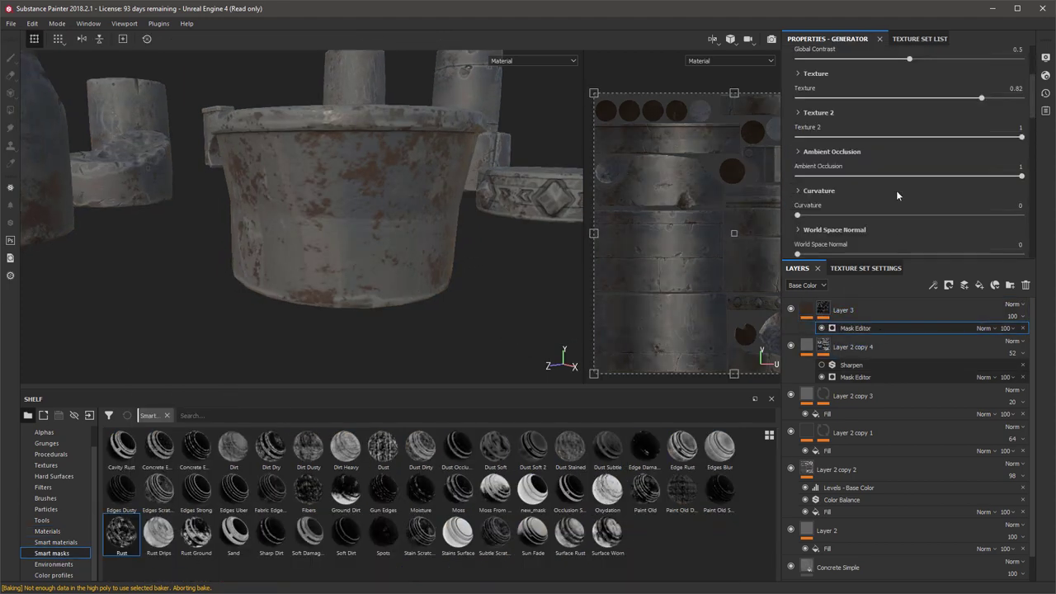
scroll(899, 169, "up", 1)
left_click_drag(949, 174, 920, 167)
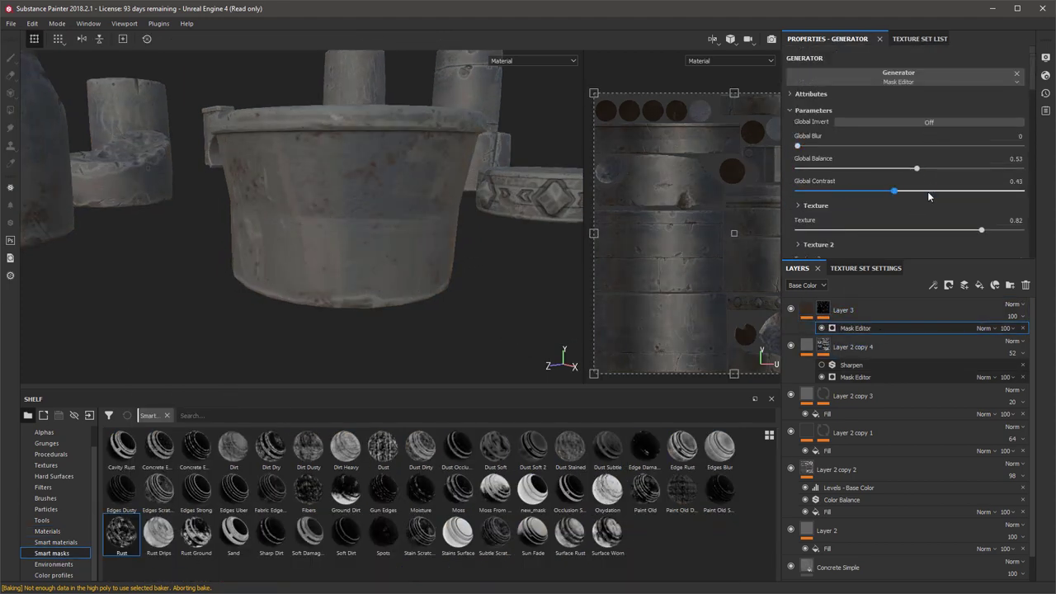
scroll(948, 170, "down", 2)
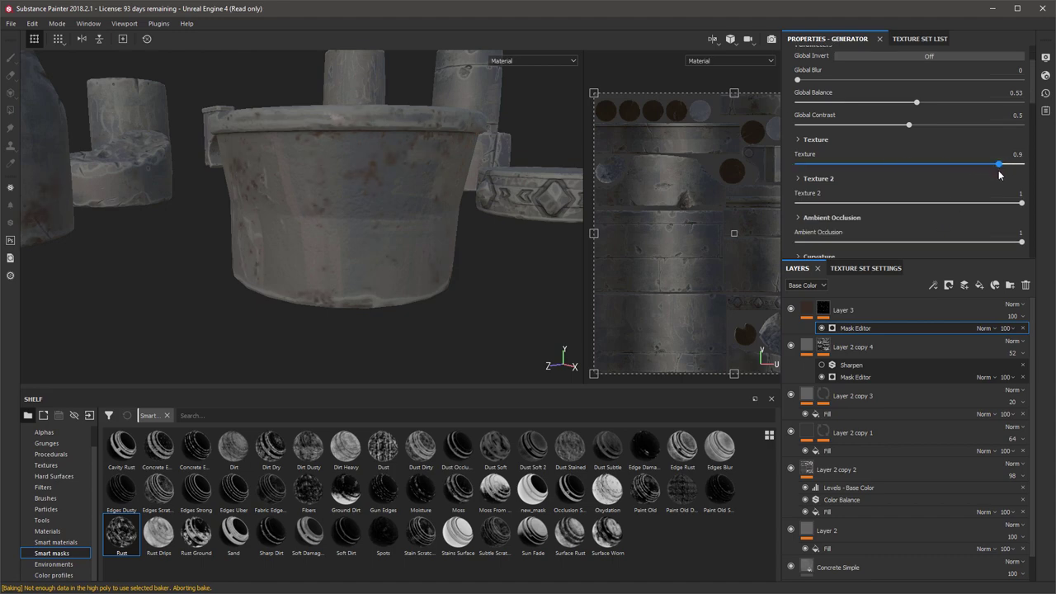
scroll(893, 171, "up", 2)
scroll(889, 170, "down", 3)
left_click_drag(429, 165, 470, 186, "alt")
right_click_drag(471, 185, 499, 178, "alt")
left_click_drag(498, 178, 326, 174, "alt")
scroll(926, 107, "up", 1)
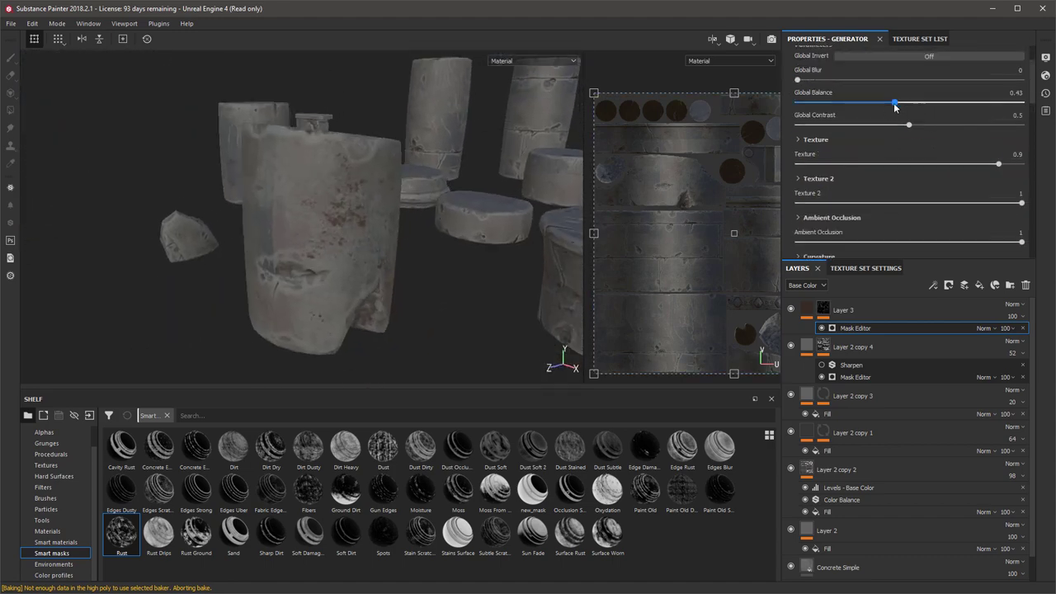
Lower Layer 3's opacity to 74 and change its Fill base color to a less saturated dark brown.
left_click(1023, 316)
left_click_drag(1050, 339, 1041, 338)
left_click(808, 311)
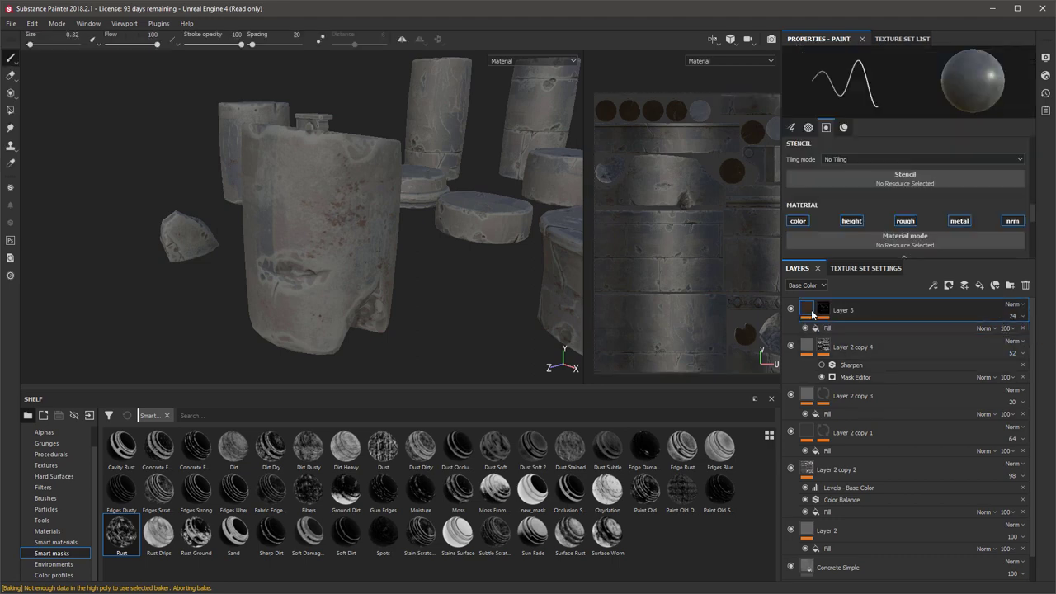
scroll(889, 217, "down", 4)
left_click(852, 327)
left_click(915, 183)
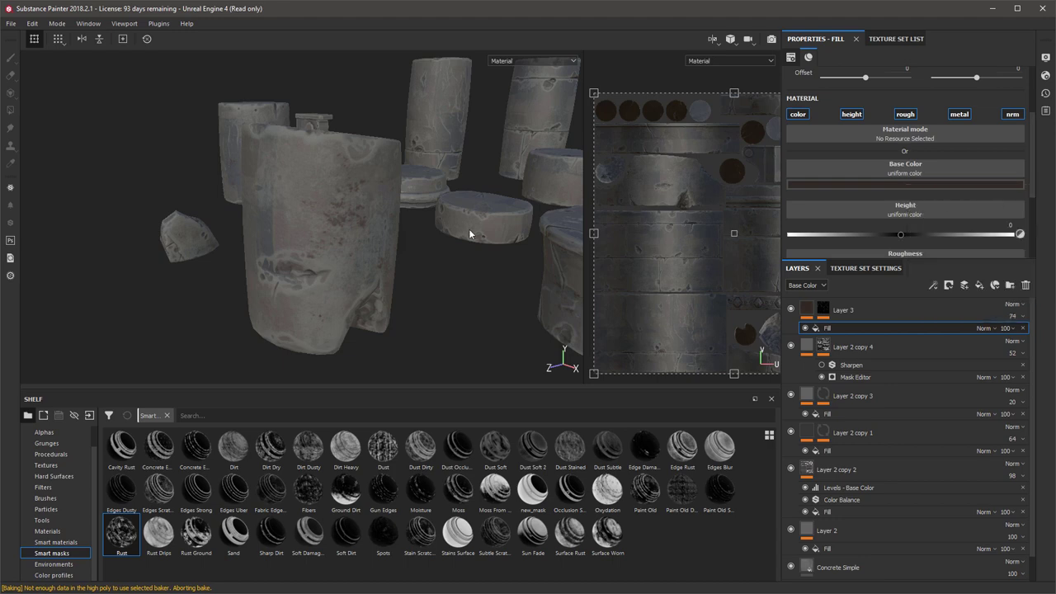
Group the layers from Layer 3 down to Concrete Simple into a folder named Stone and collapse it.
left_click_drag(528, 280, 328, 188, "alt")
right_click_drag(327, 188, 370, 185, "alt")
left_click_drag(370, 184, 453, 255, "alt")
left_click(866, 314)
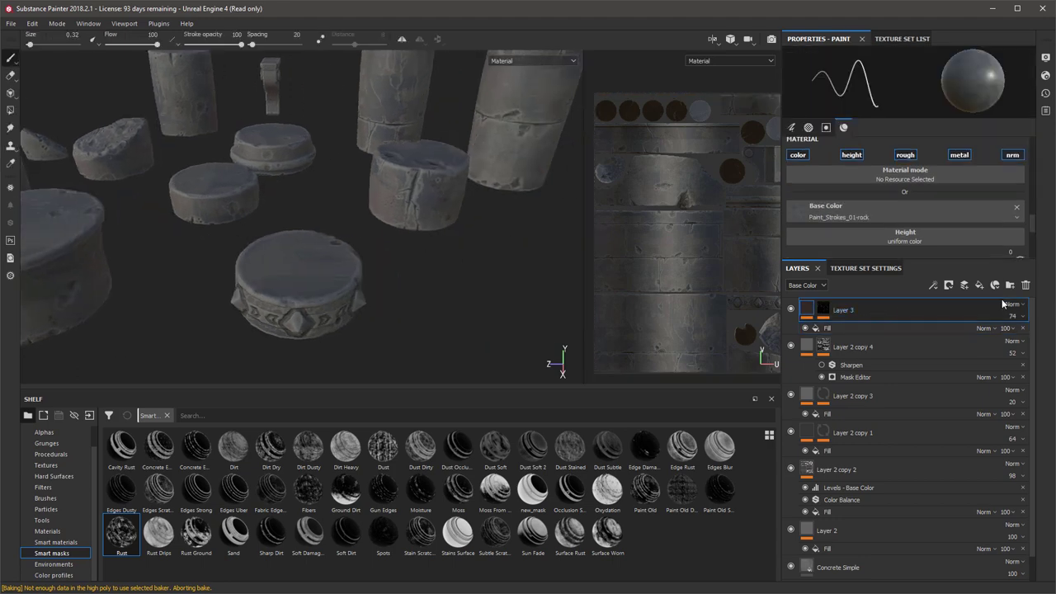
scroll(907, 379, "down", 1)
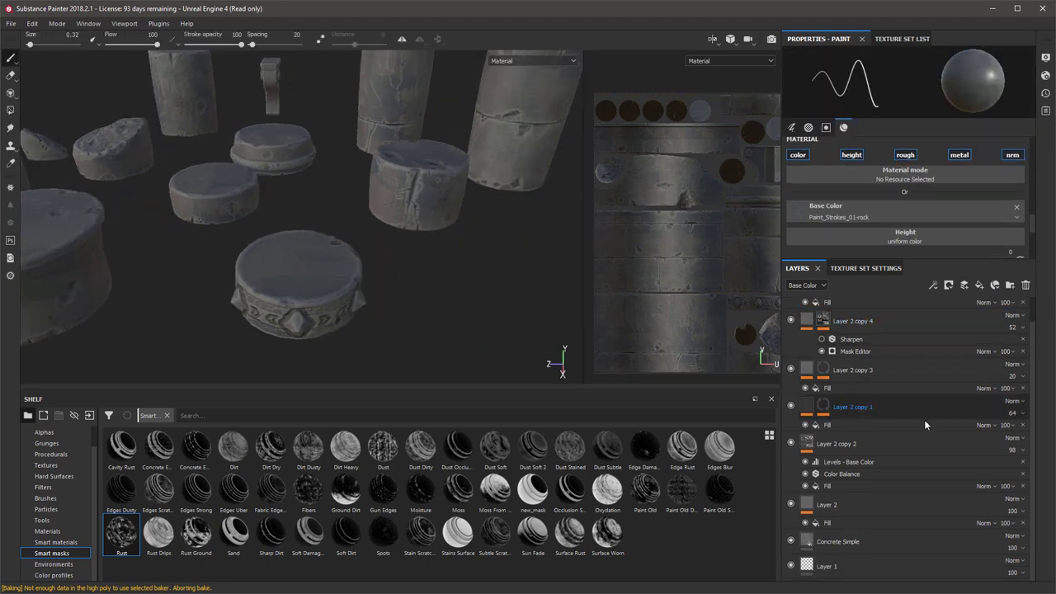
left_click(879, 541, "shift")
scroll(891, 383, "up", 1)
right_click(901, 304)
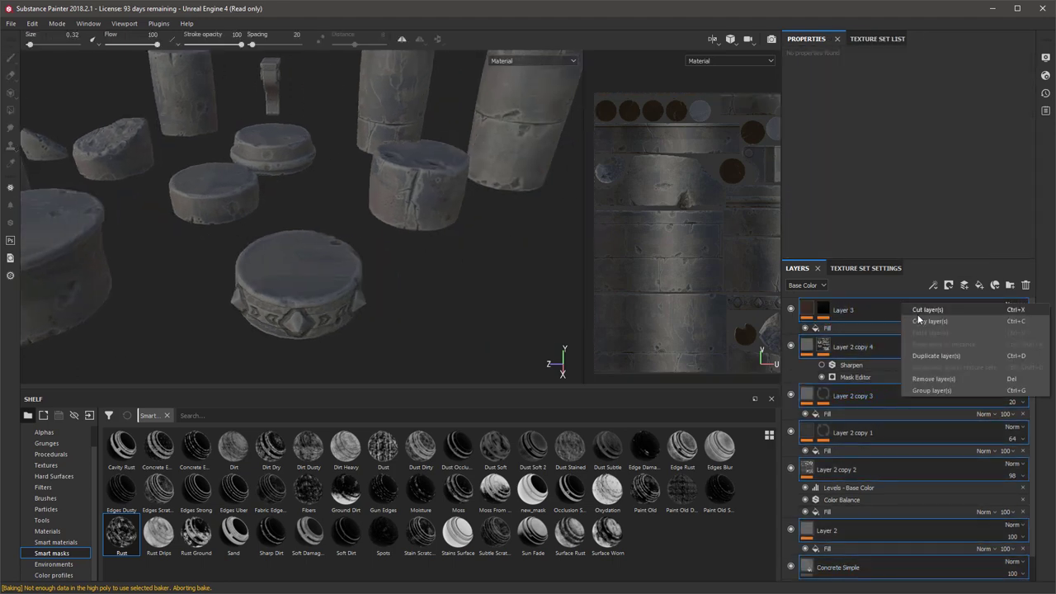
left_click(949, 390)
double_click(842, 310)
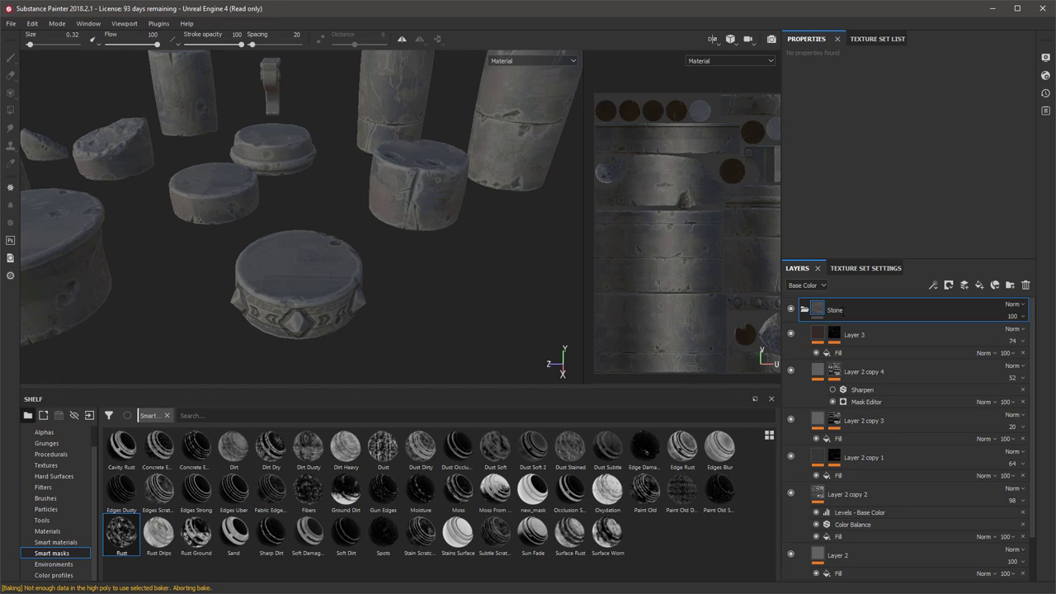
left_click(807, 311)
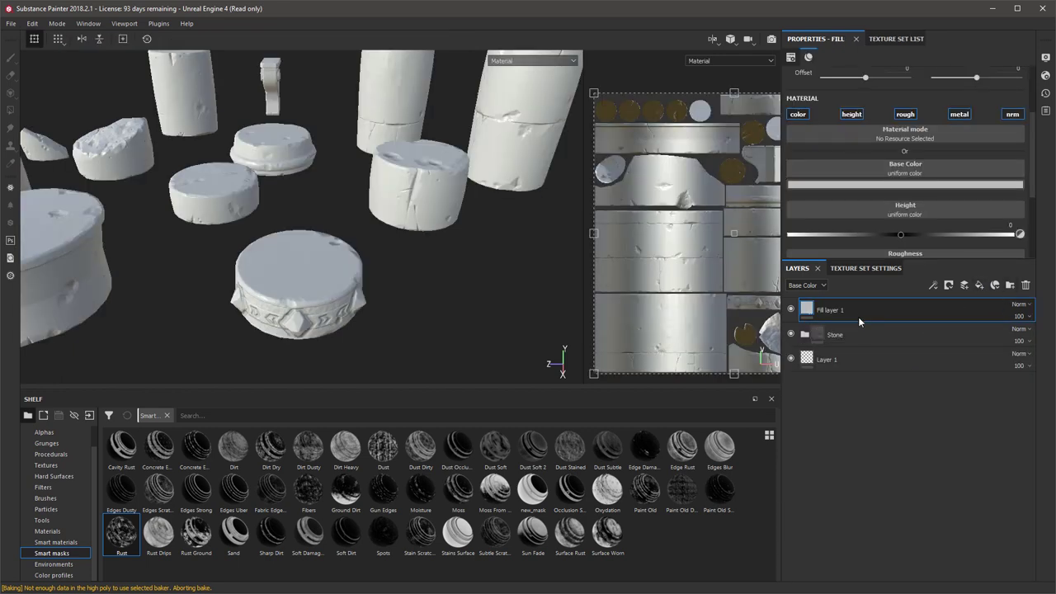
Replace the fill layer above the Stone folder with a regular new layer that has a Fill effect.
left_click(1026, 285)
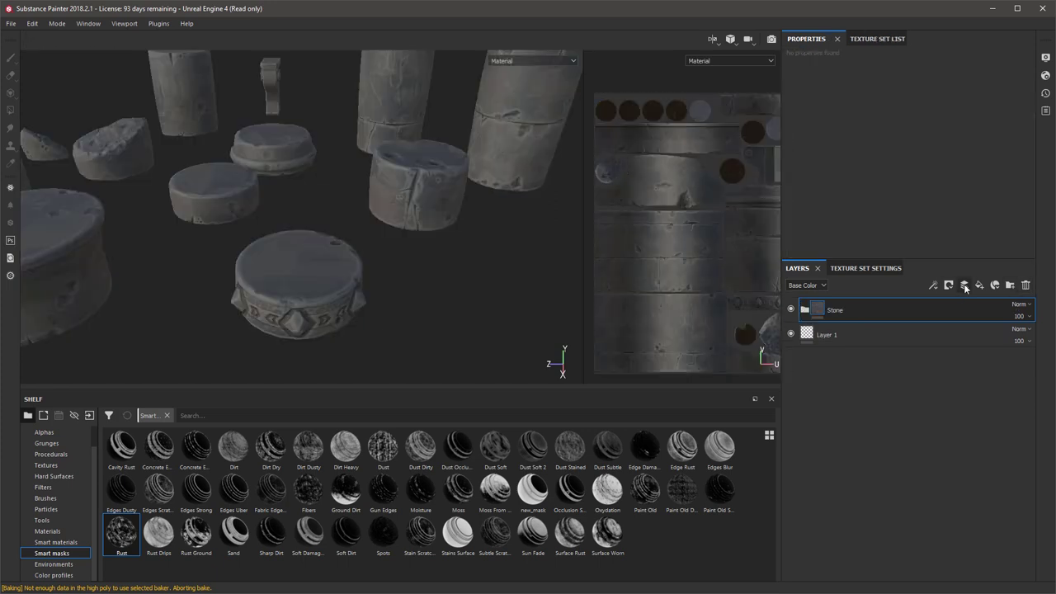
left_click(964, 286)
right_click(807, 309)
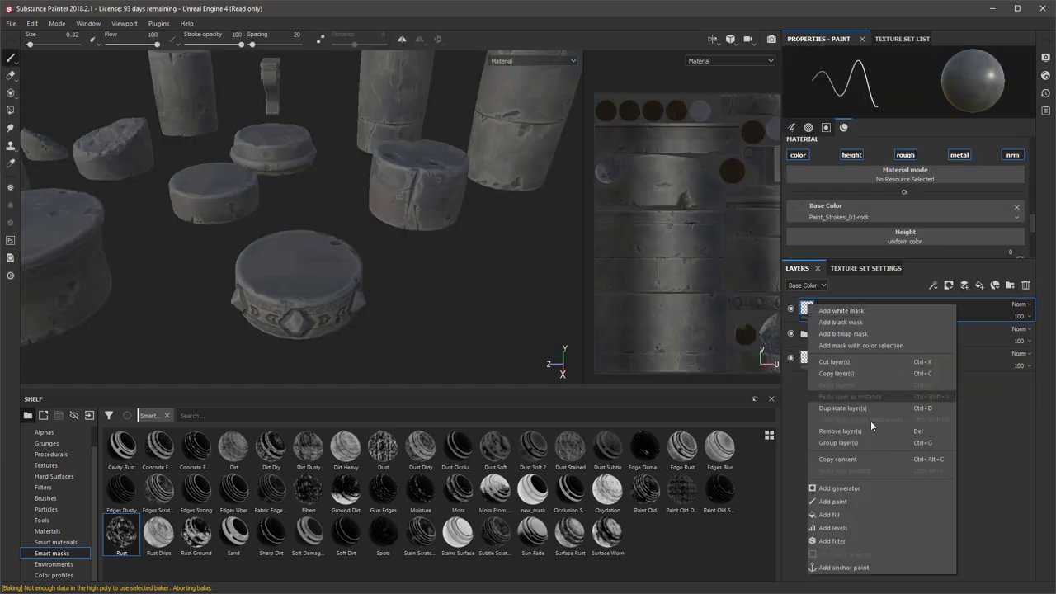
left_click(852, 513)
Set the base color of Layer 4's Fill to a muted dark green, about R 0.047, G 0.067, B 0.035.
scroll(909, 202, "down", 3)
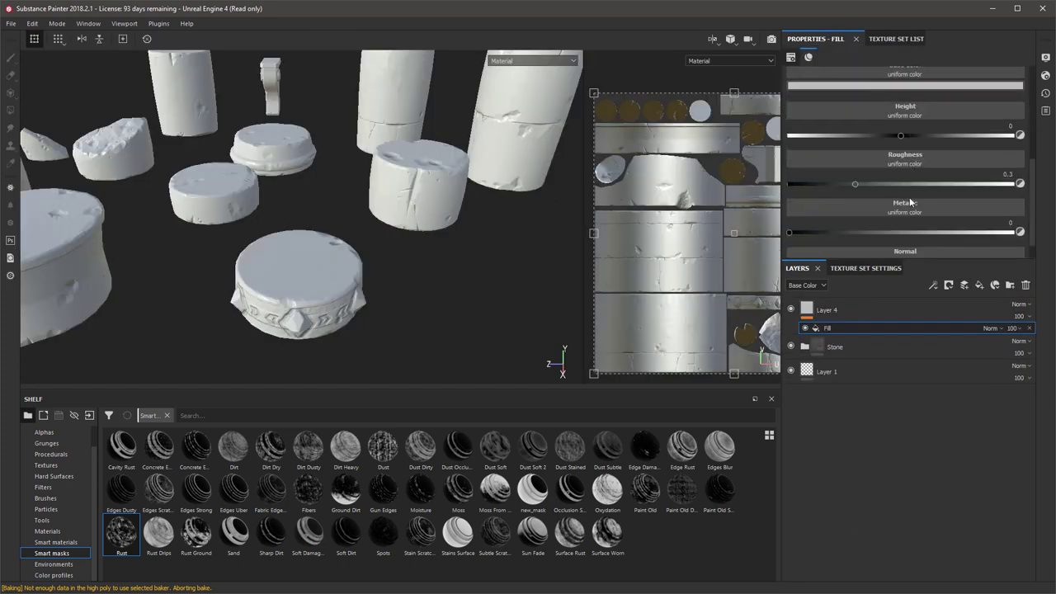
scroll(908, 203, "up", 2)
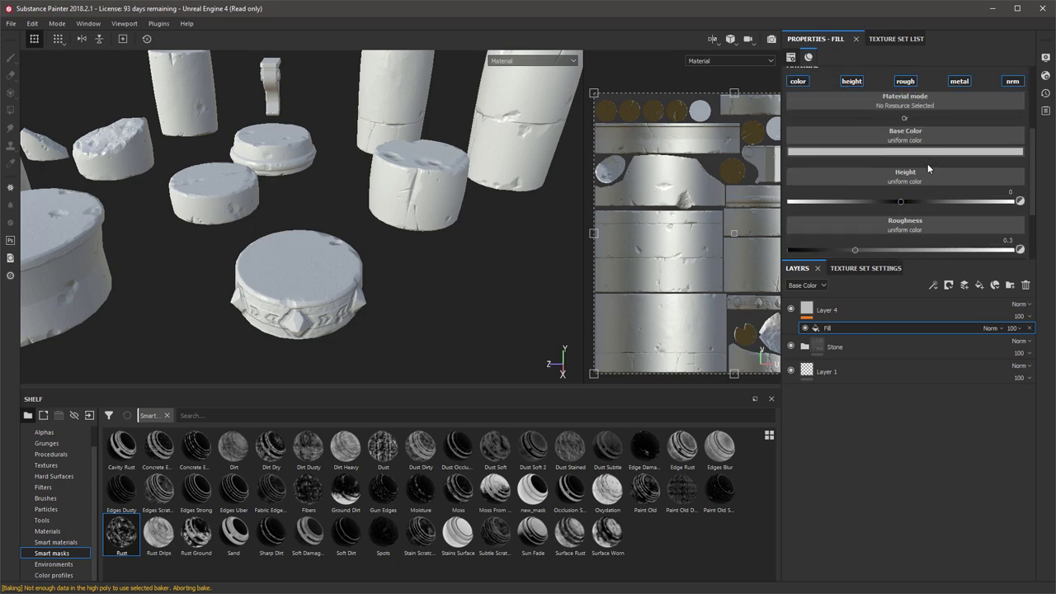
left_click(881, 153)
left_click_drag(968, 239, 945, 245)
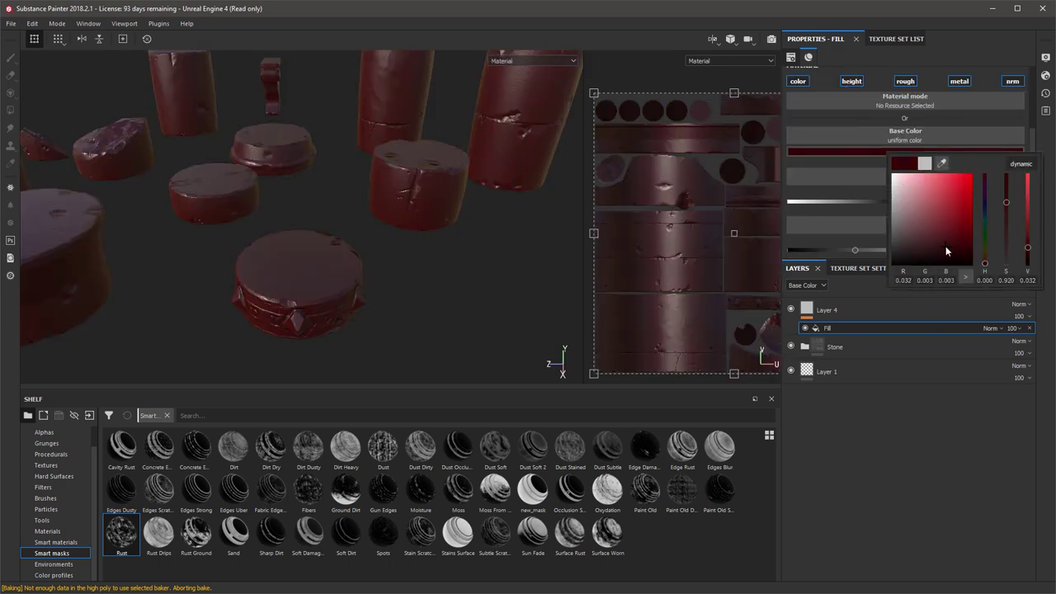
left_click(984, 250)
left_click(915, 245)
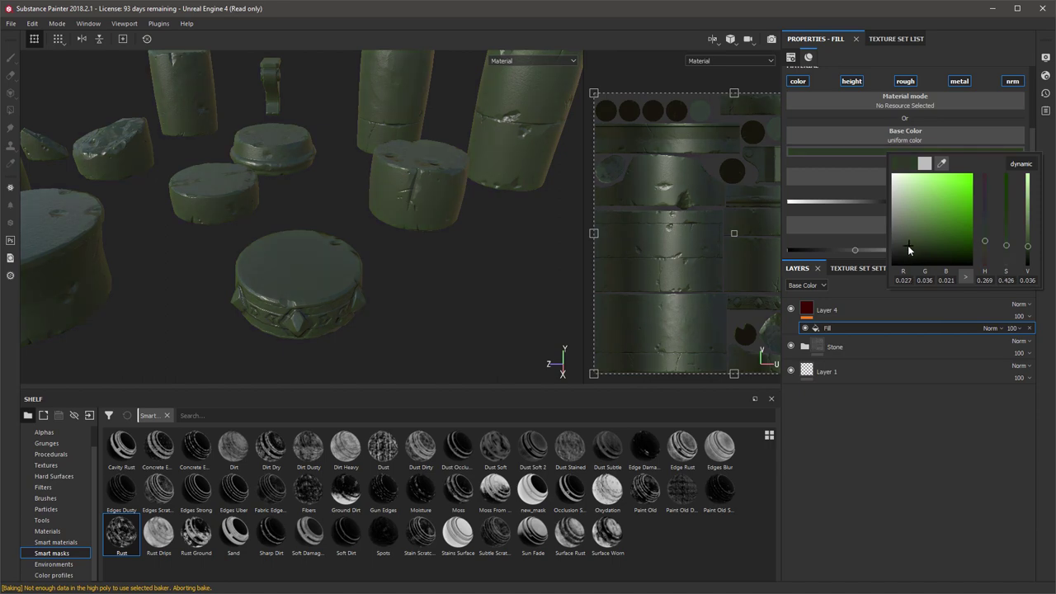
right_click_drag(304, 174, 501, 234, "alt")
middle_click_drag(501, 233, 474, 168, "alt")
left_click(884, 152)
left_click(911, 242)
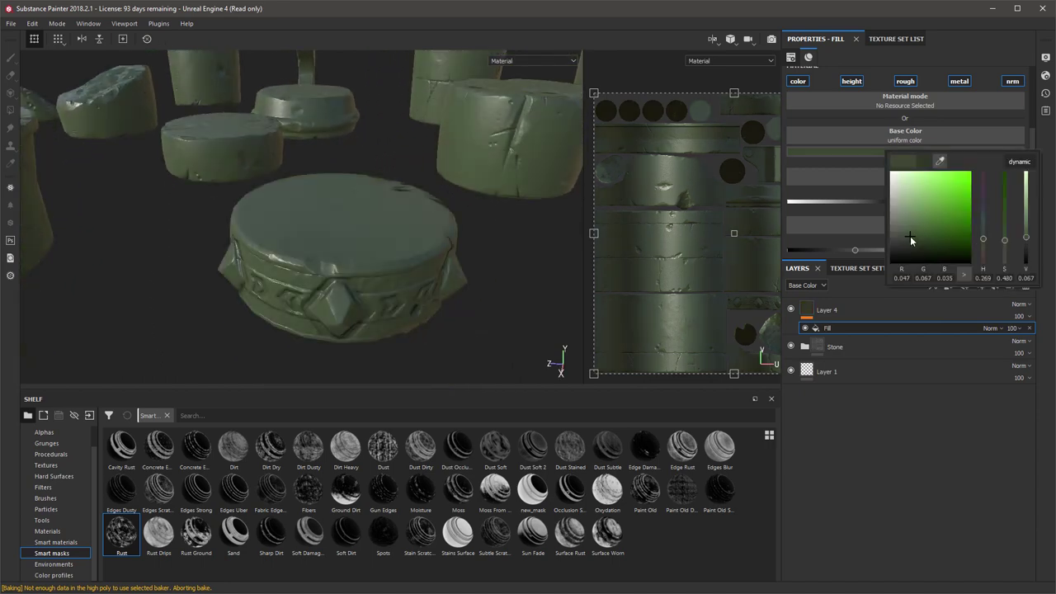
Duplicate Layer 4 and assign BnW Spots 1 as the base color of the copy's Fill.
left_click(858, 310)
left_click(979, 285)
key("ctrl+z")
key("ctrl+d")
left_click(827, 328)
scroll(892, 168, "up", 2)
left_click(880, 192)
left_click(982, 300)
Switch the Fill of Layer 4 copy 1 to tri-planar projection.
scroll(907, 165, "up", 10)
left_click(849, 79)
left_click(848, 96)
Try out different blending modes on Layer 4 copy 1.
left_click(1020, 304)
left_click(1033, 491)
left_click(1020, 304)
left_click(1020, 305)
left_click(1021, 593)
Add base color Levels to Layer 4 copy 1 and adjust their input and output values.
right_click(864, 311)
left_click(891, 261)
left_click_drag(793, 147, 830, 147)
left_click_drag(1024, 147, 910, 149)
left_click_drag(1025, 97, 825, 97)
left_click_drag(910, 147, 864, 148)
left_click_drag(830, 147, 811, 147)
Set the blending mode of Layer 4 copy 1 to Value and its base color opacity to 24.
left_click(1020, 305)
left_click(1024, 357)
left_click(1021, 305)
left_click(1042, 508)
left_click(1020, 305)
left_click(1025, 522)
left_click(1021, 304)
left_click(1021, 593)
scroll(464, 290, "up", 2)
left_click_drag(465, 290, 416, 243, "alt")
left_click(864, 310)
left_click(846, 339)
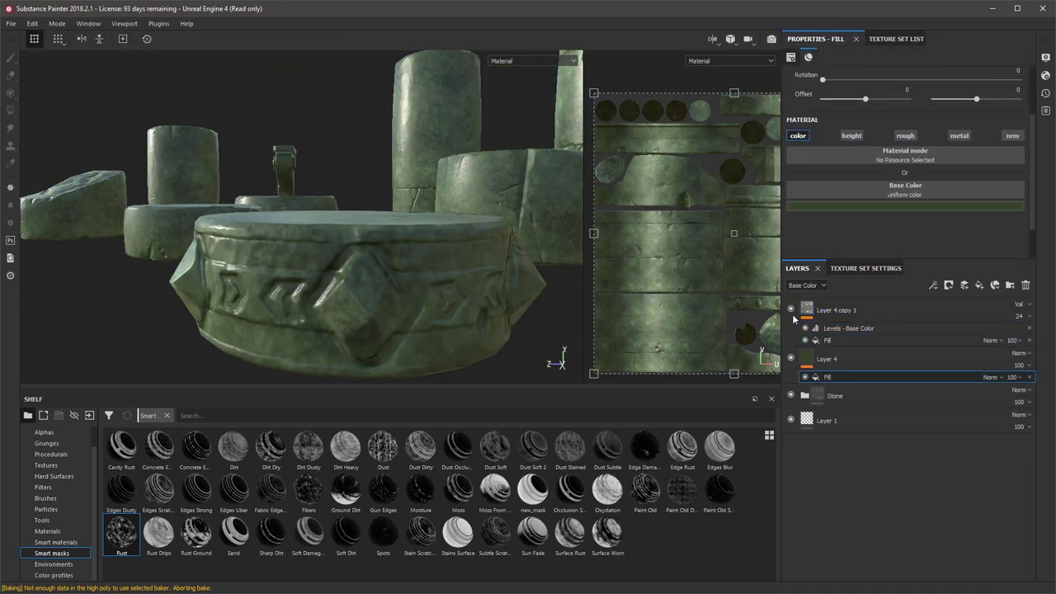
Enable roughness on the Fill of Layer 4 copy 1 and set the layer's roughness opacity to 60.
left_click(790, 308)
left_click(790, 308)
left_click(827, 339)
scroll(891, 165, "down", 5)
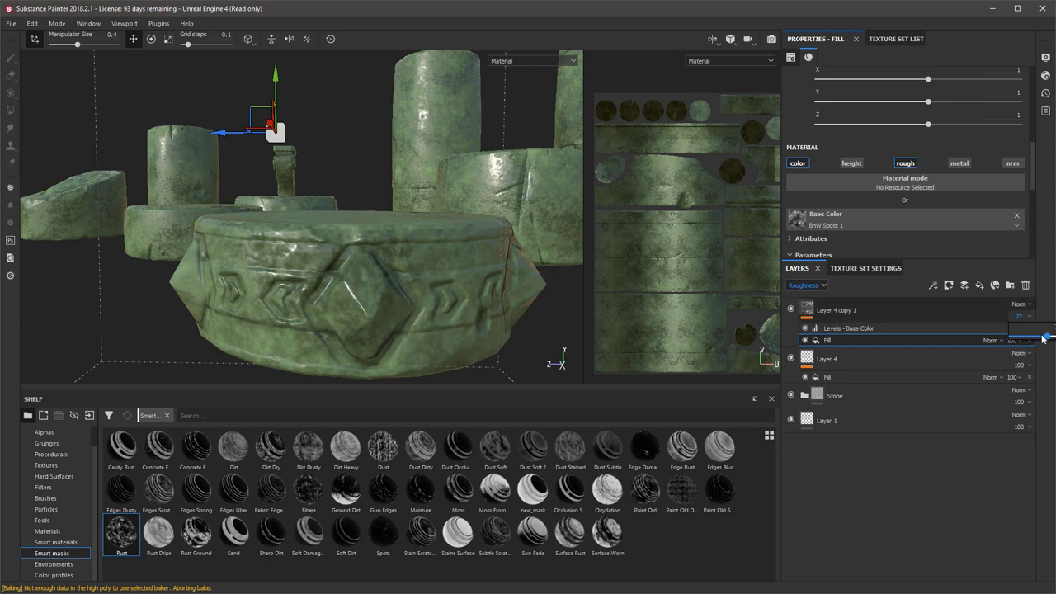
left_click_drag(470, 239, 495, 247, "alt")
left_click(846, 310)
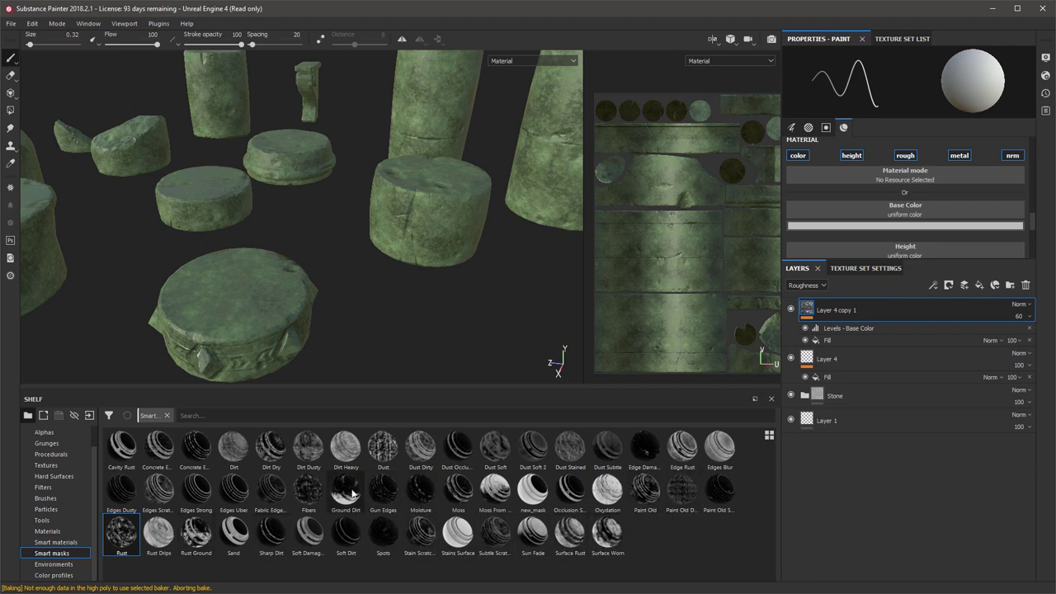
Group Layer 4 copy 1 and Layer 4 into a folder named Moss.
middle_click_drag(429, 210, 231, 297, "alt")
left_click_drag(495, 491, 853, 370)
right_click(928, 309)
left_click(964, 396)
double_click(845, 311)
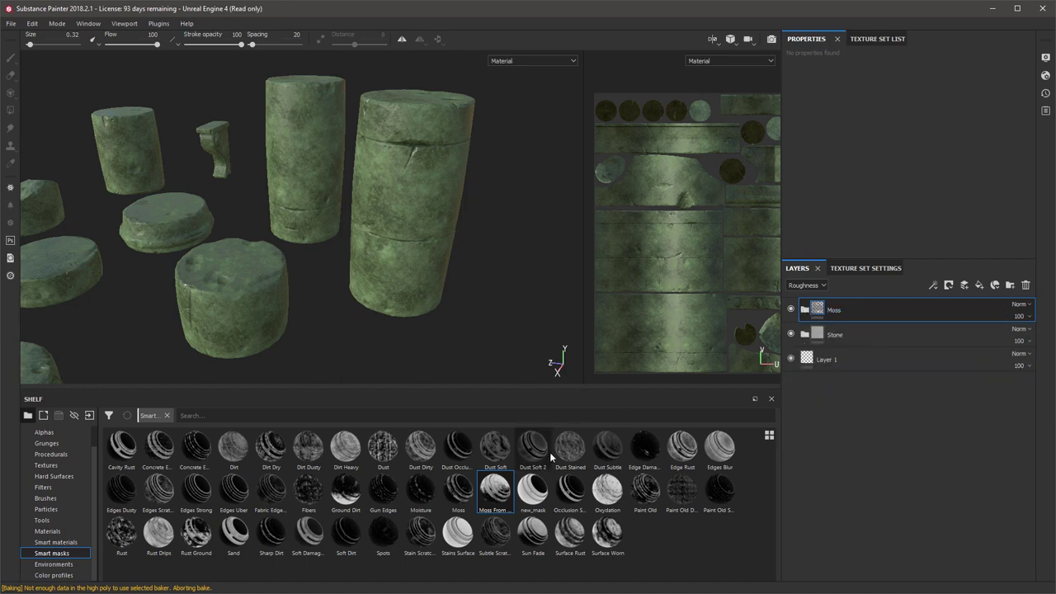
Apply the "Moss From" smart mask to the Moss folder and check its coverage on the pillar pieces.
left_click_drag(861, 319, 862, 320)
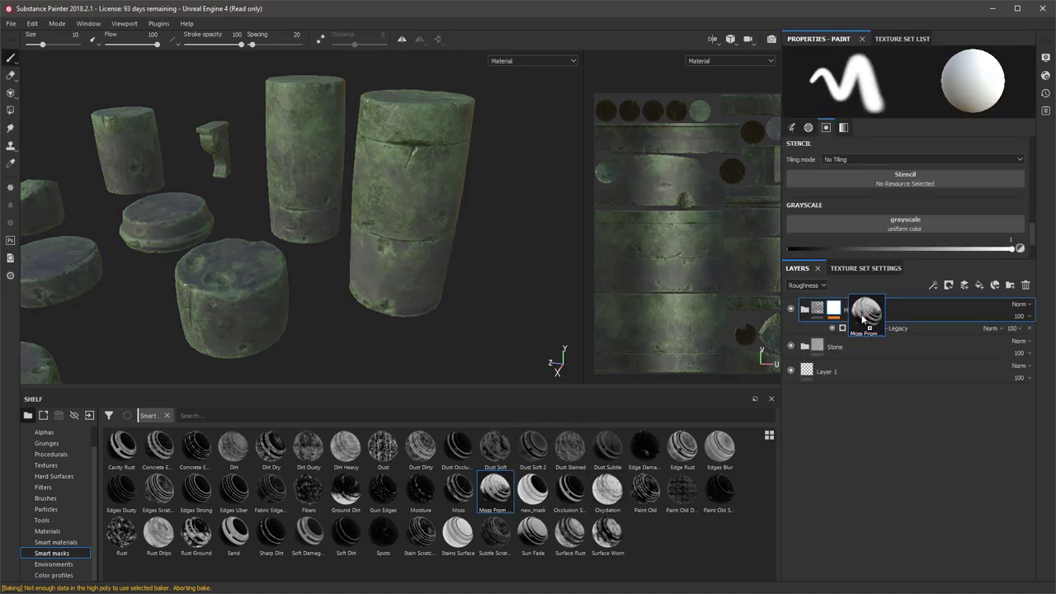
middle_click_drag(371, 256, 527, 183, "alt")
right_click_drag(492, 189, 510, 159, "alt")
left_click_drag(510, 159, 474, 140, "alt")
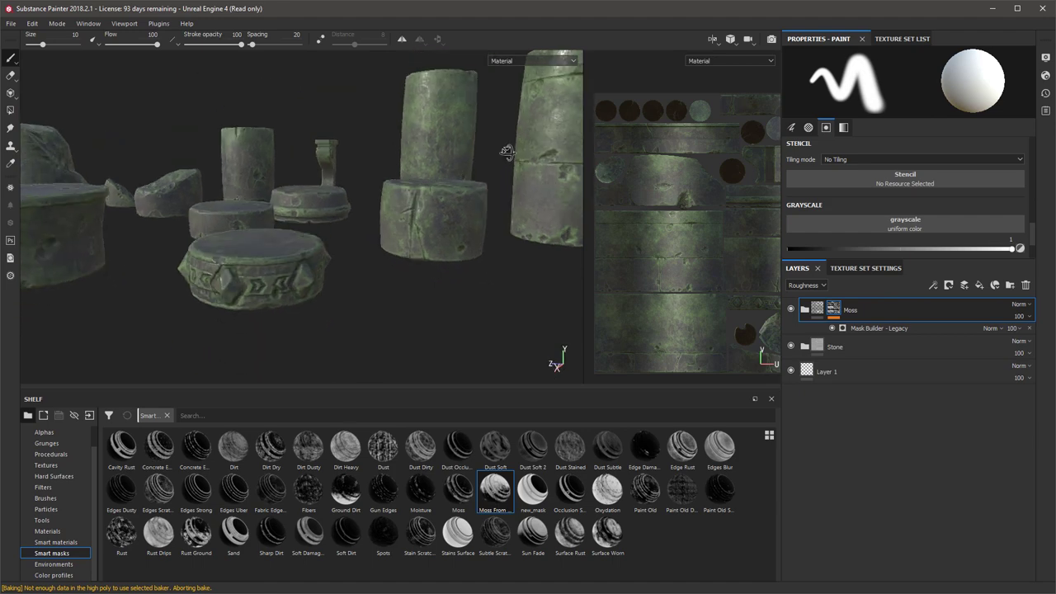
middle_click_drag(474, 140, 302, 231, "alt")
right_click_drag(301, 231, 354, 239, "alt")
left_click_drag(354, 239, 437, 286, "alt")
middle_click_drag(436, 286, 417, 268, "alt")
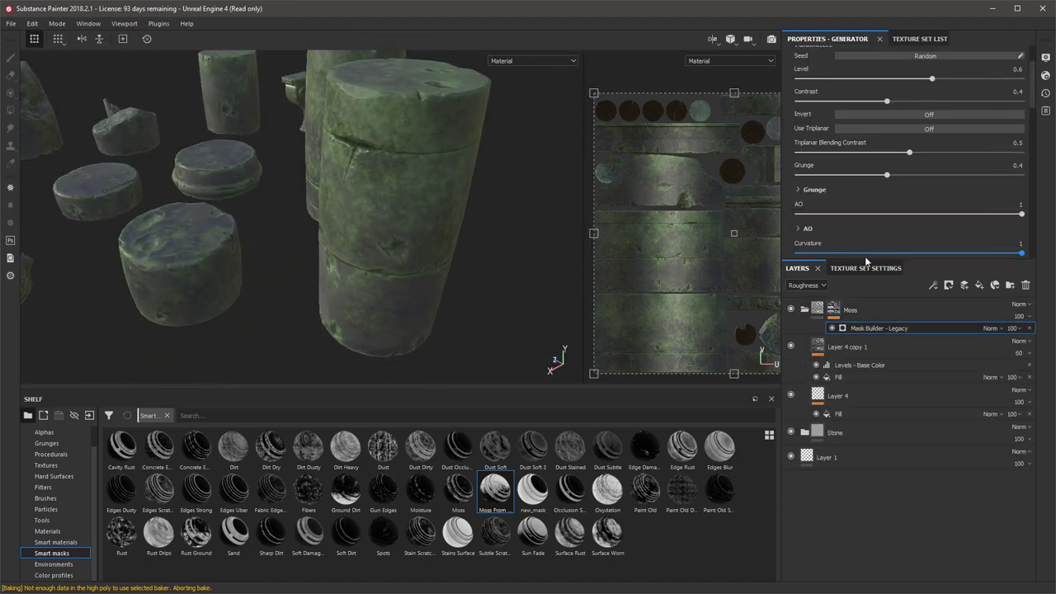
Tune the Moss mask generator: level 0.72, contrast 0.35, grunge 0.57, curvature 0.15, AO range 0.96 and AO contrast 0.08.
left_click_drag(870, 258, 870, 341)
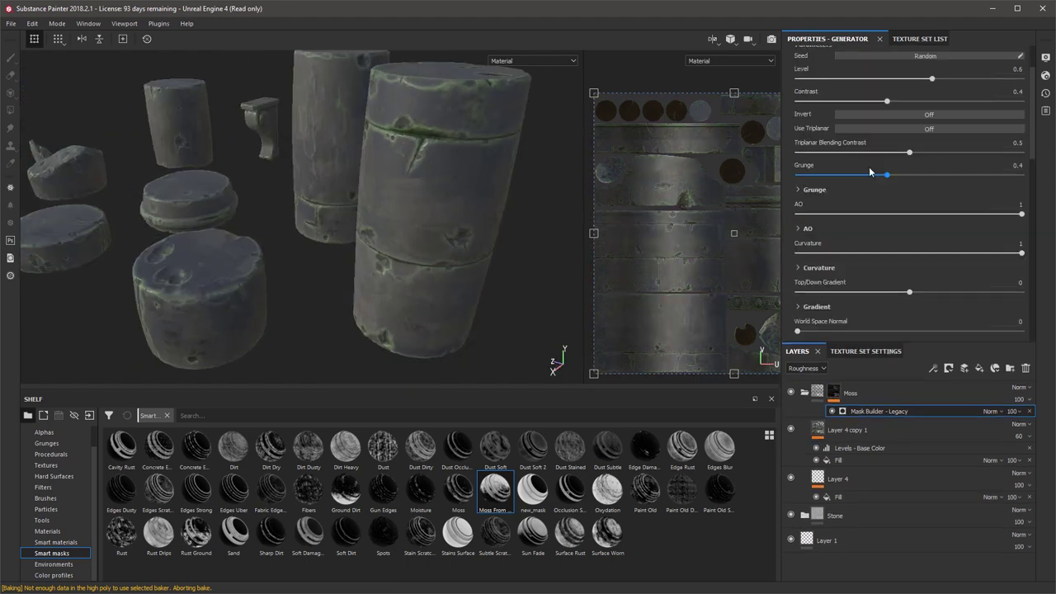
scroll(908, 144, "down", 2)
left_click(807, 163)
left_click_drag(1021, 184, 1007, 185)
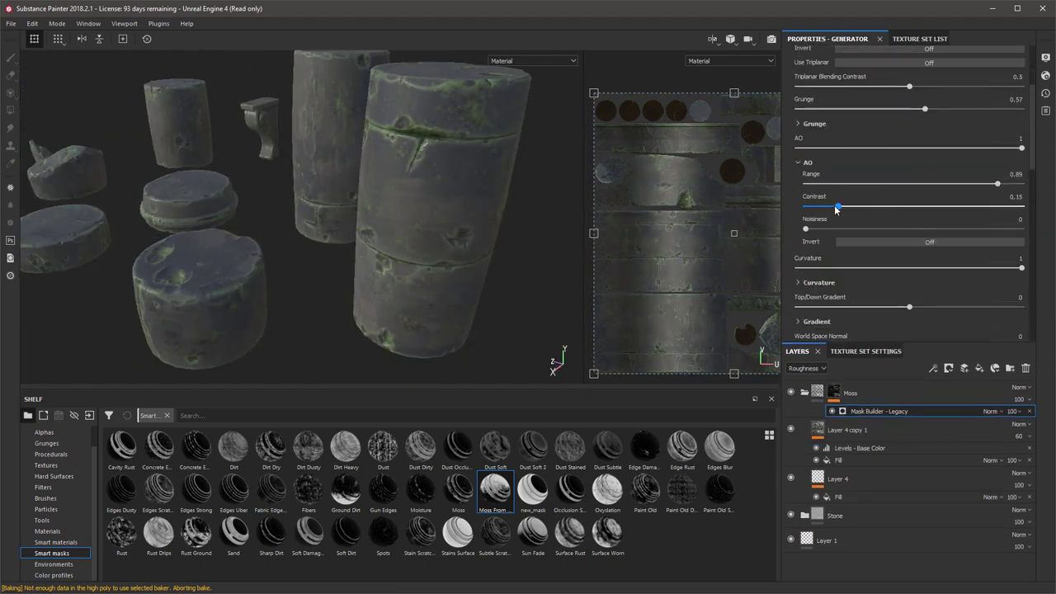
scroll(854, 206, "up", 3)
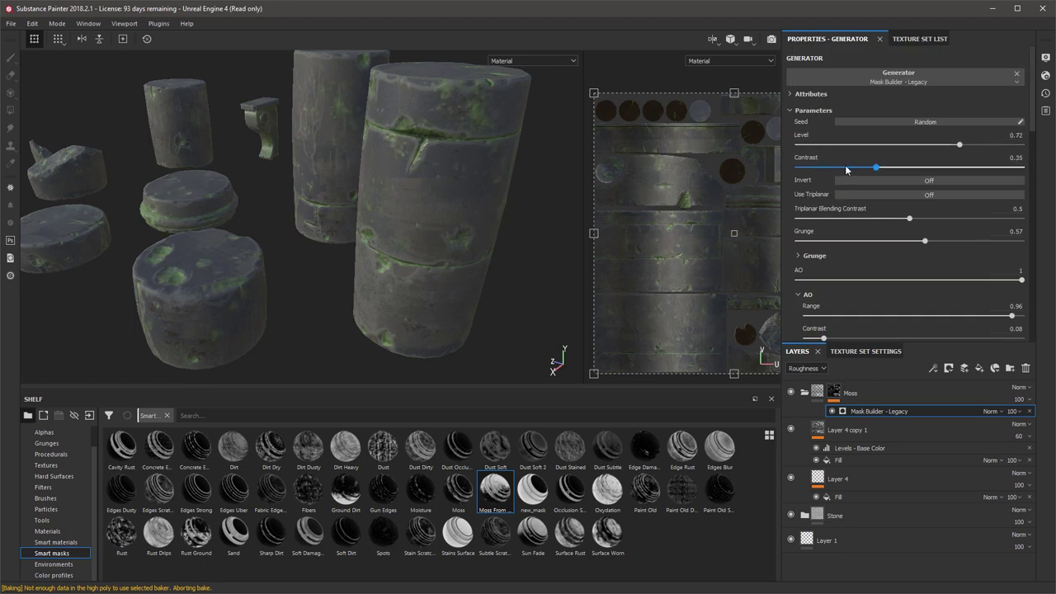
left_click_drag(334, 163, 445, 165, "alt")
scroll(872, 235, "down", 4)
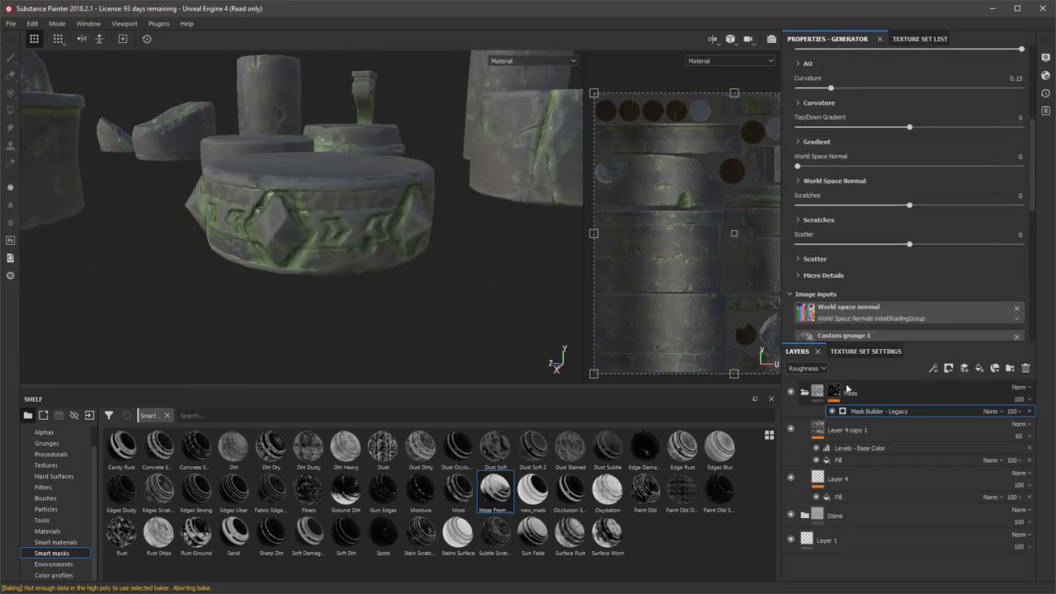
Change the base color of Layer 4's fill to a darker, more muted green.
left_click(838, 485)
left_click(905, 283)
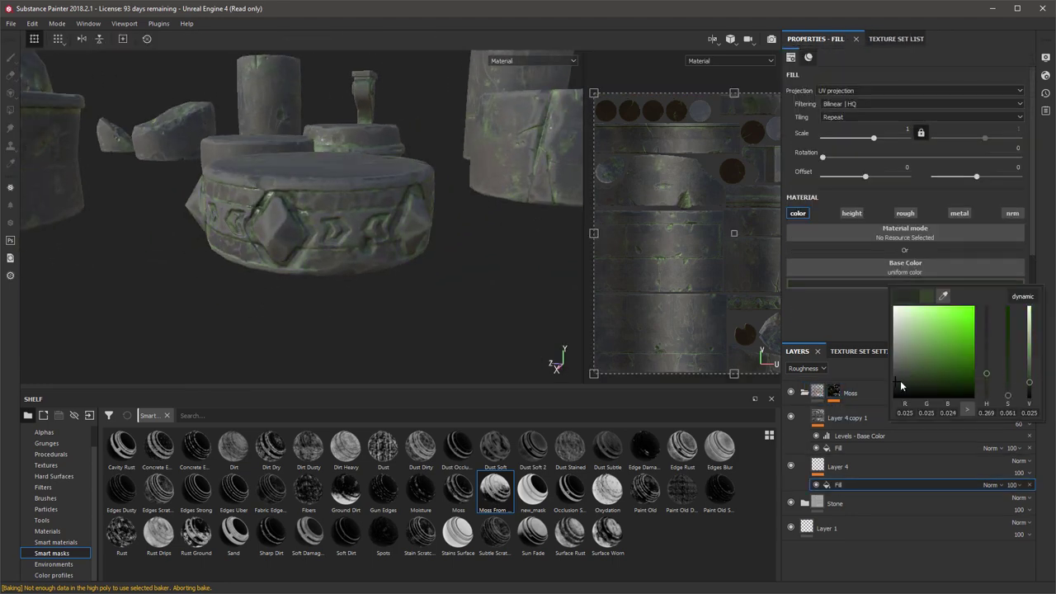
left_click(918, 377)
left_click_drag(405, 264, 475, 212, "alt")
Set the base color opacity of Layer 4 copy 1 to about 14 and its roughness opacity to 25.
left_click(839, 447)
scroll(899, 223, "down", 4)
left_click(844, 427)
left_click_drag(1019, 423, 1051, 446)
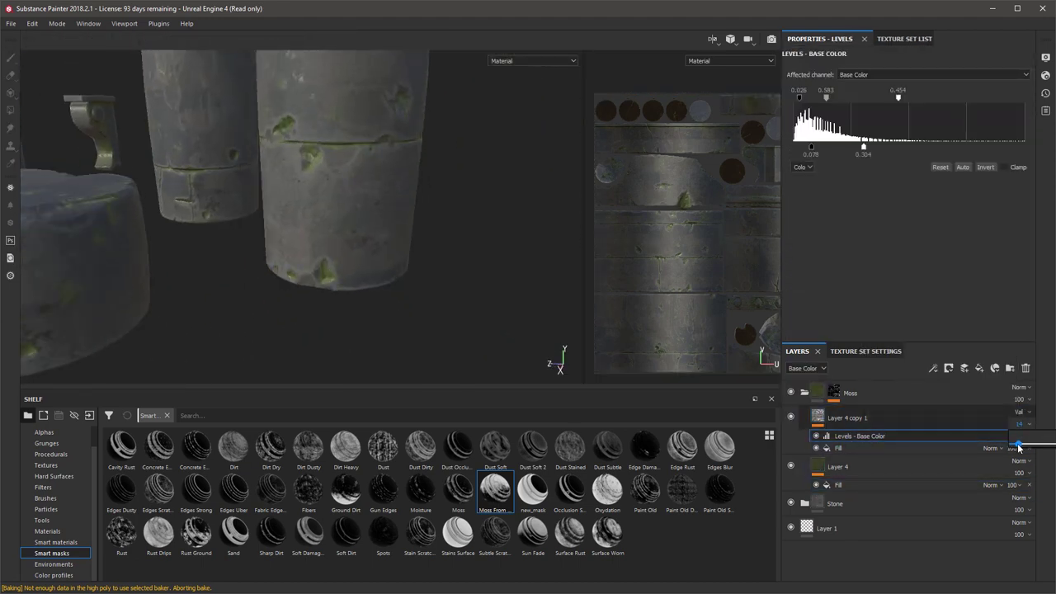
left_click(1019, 448)
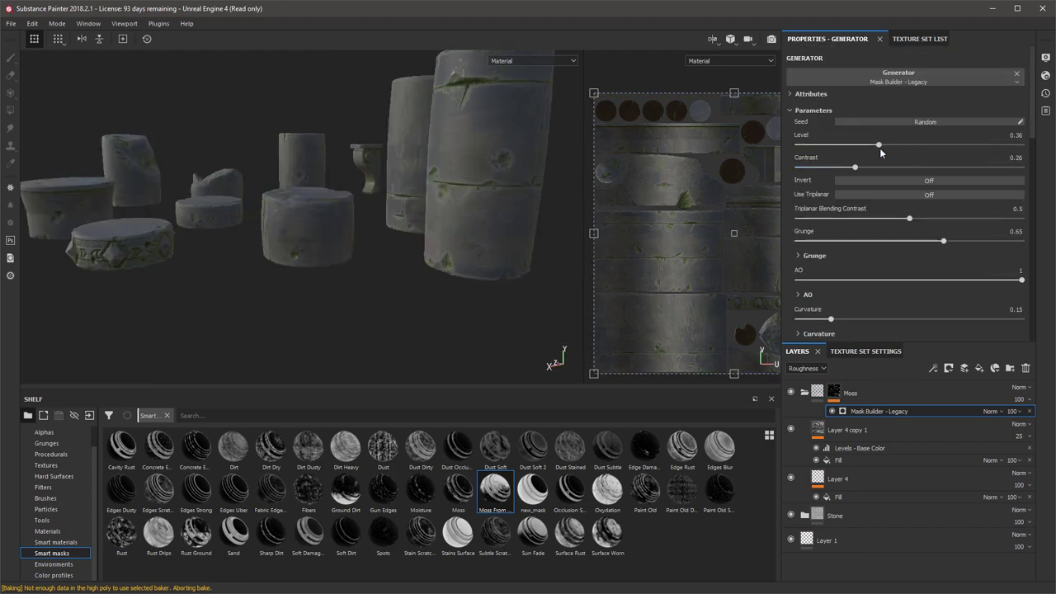
Lower the level of the Moss mask's generator and add a second Mask Builder - Legacy generator to the mask.
left_click_drag(879, 147, 868, 146)
left_click_drag(371, 206, 470, 193, "alt")
right_click(876, 396)
left_click(914, 312)
left_click(898, 76)
left_click(892, 213)
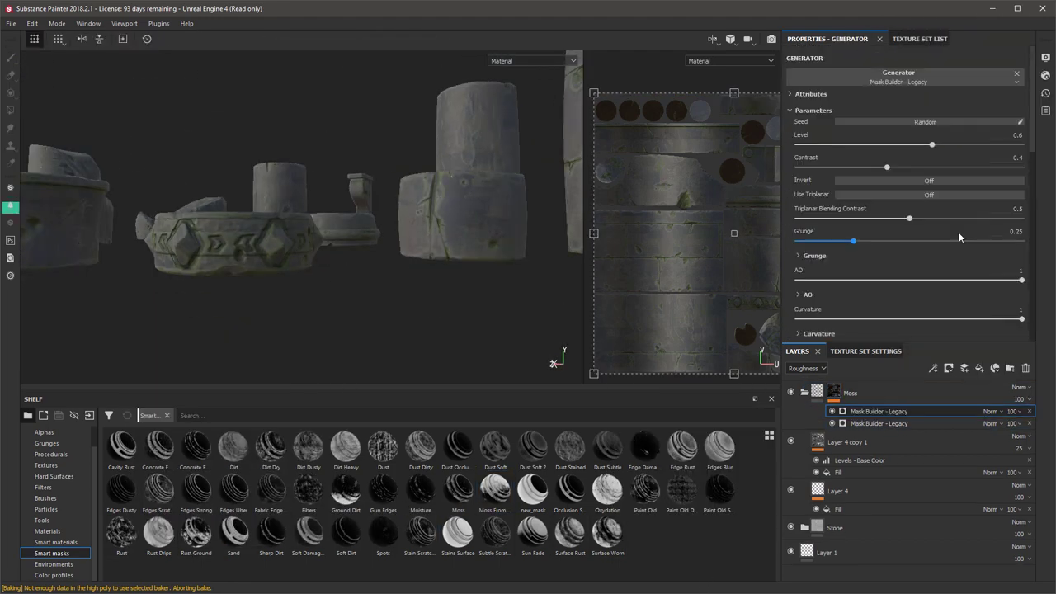
Set the second Mask Builder to level 0.42, contrast 0.28, grunge 0.67, grunge scale 6, AO -0.06 and Linear Dodge blending.
scroll(878, 250, "down", 3)
left_click(855, 219)
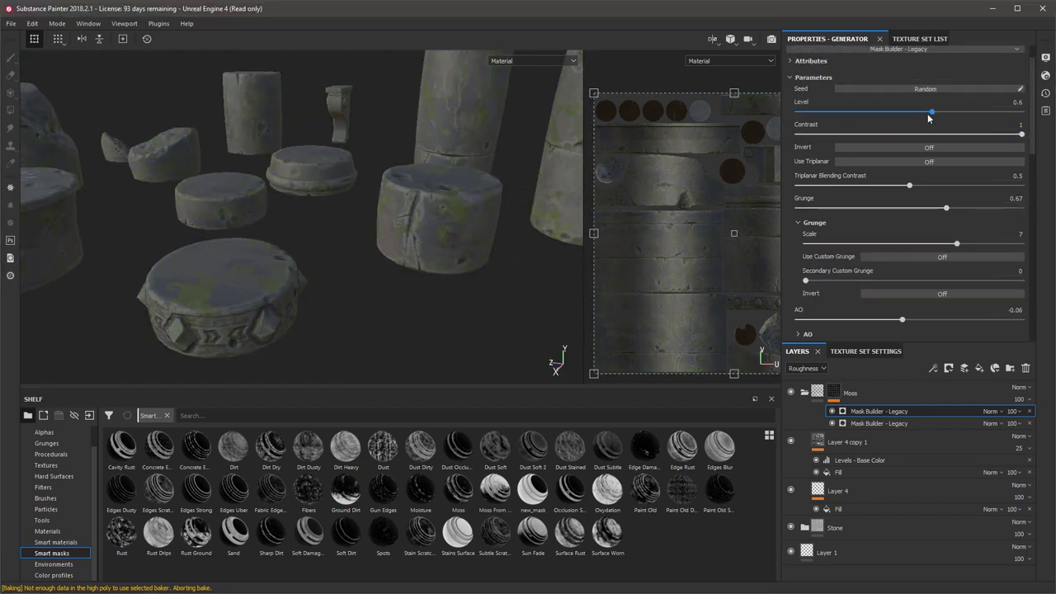
right_click_drag(429, 216, 558, 219, "alt")
left_click_drag(1021, 134, 859, 138)
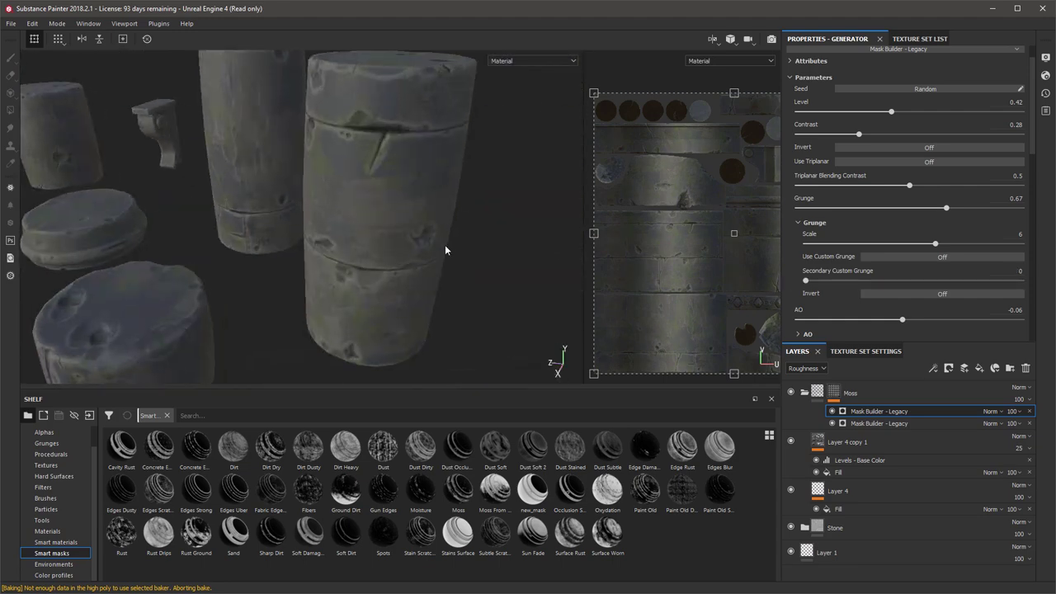
left_click(989, 411)
left_click(1017, 176)
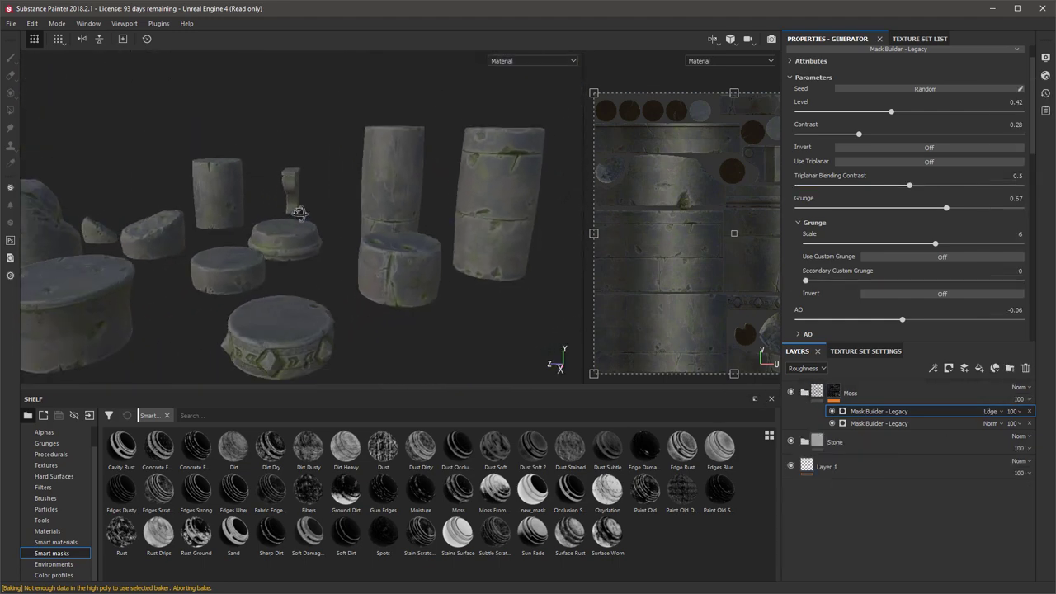
Examine the moss and stone texturing on all the pillar pieces from different sides and heights.
left_click_drag(367, 242, 426, 181, "alt")
right_click_drag(427, 181, 393, 242, "alt")
left_click_drag(393, 242, 458, 328, "alt")
right_click_drag(458, 327, 228, 201, "alt")
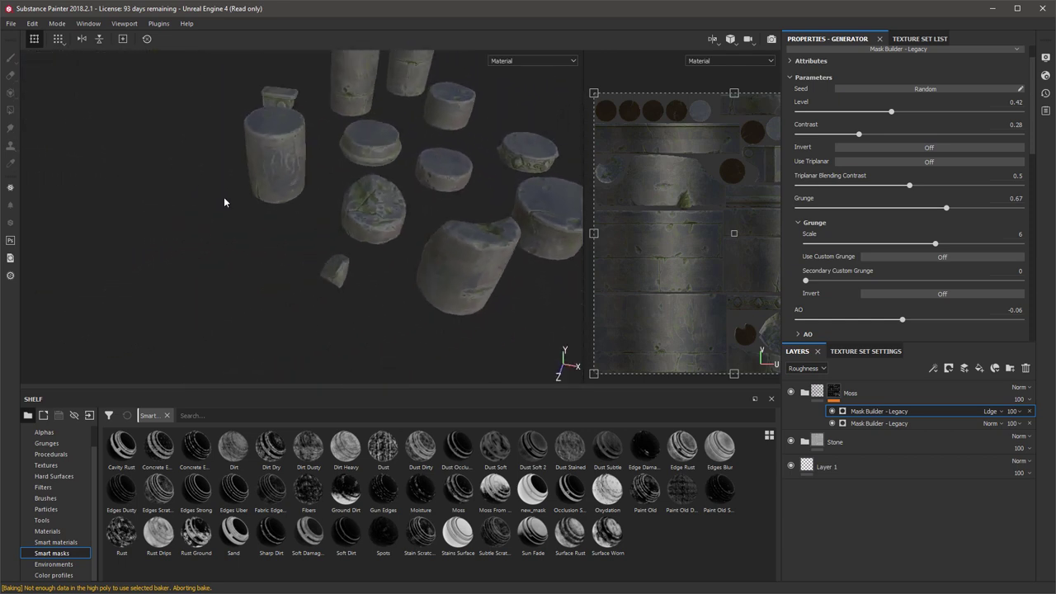
left_click_drag(228, 200, 349, 249, "alt")
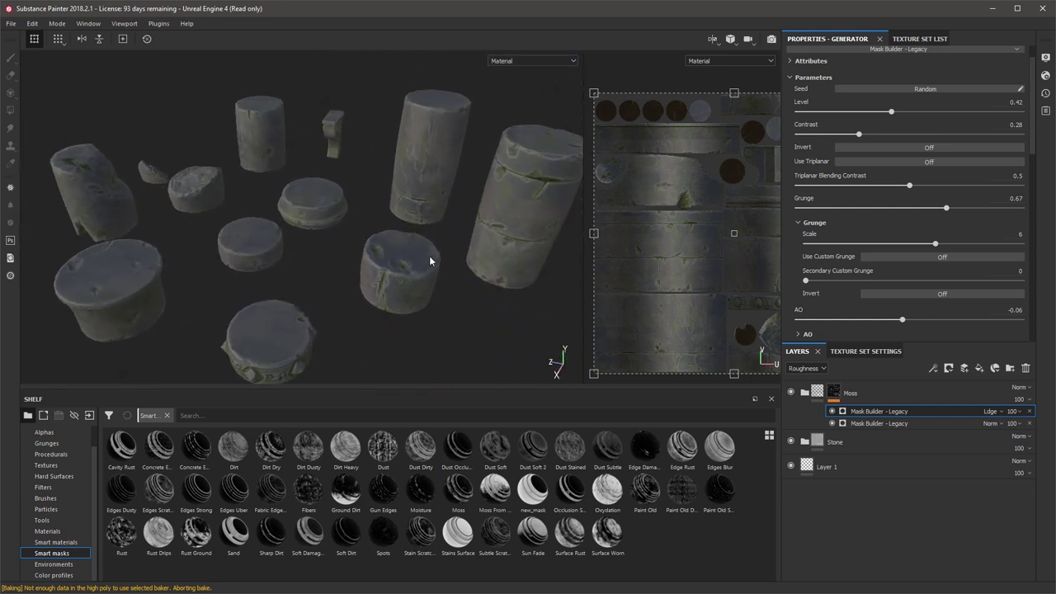
left_click_drag(471, 323, 399, 180, "alt")
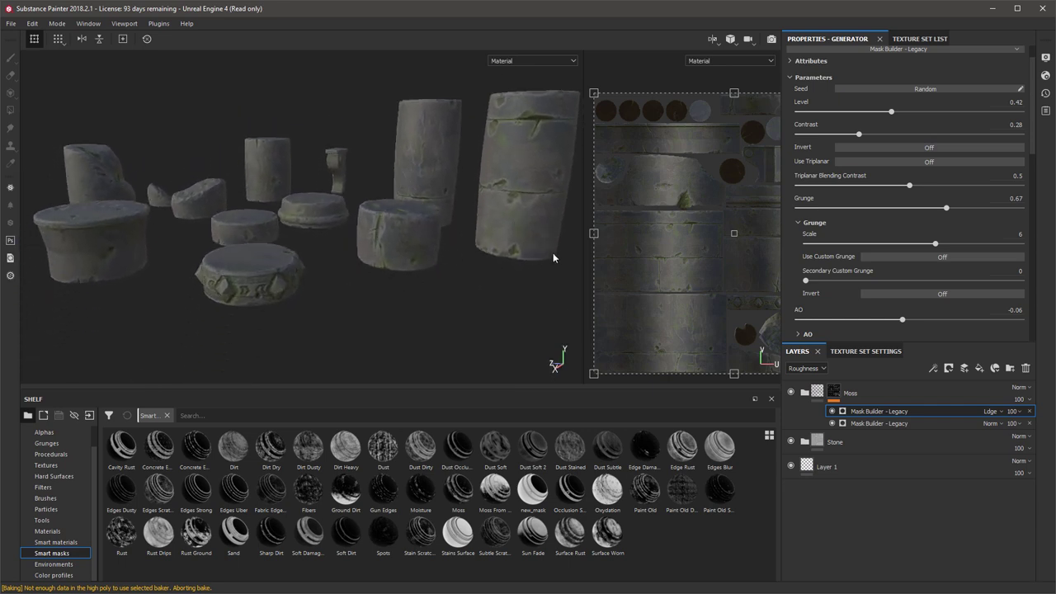
left_click_drag(413, 193, 355, 264, "alt")
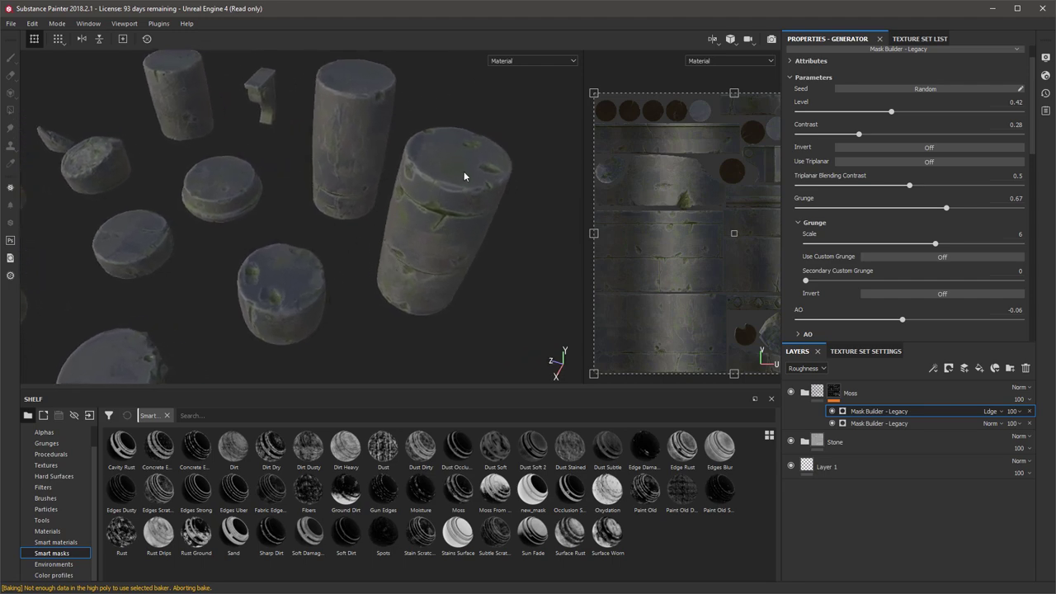
Expand the Stone folder, show the layers' base color channel and select Layer 2 copy 1.
scroll(880, 211, "up", 1)
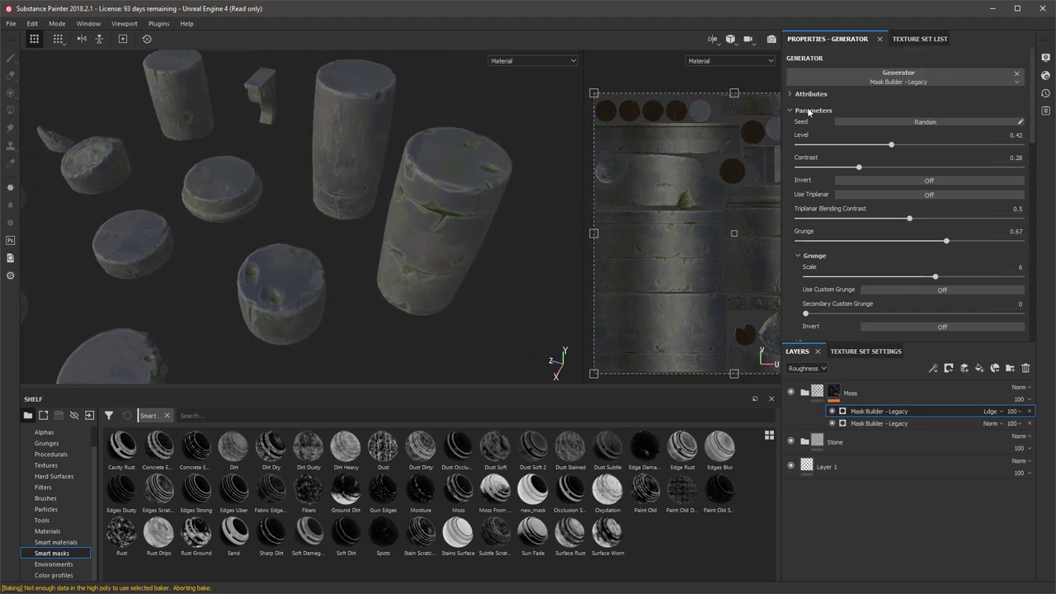
scroll(808, 111, "down", 4)
scroll(881, 221, "down", 3)
left_click(804, 441)
scroll(865, 427, "down", 1)
left_click(932, 518)
scroll(956, 470, "down", 1)
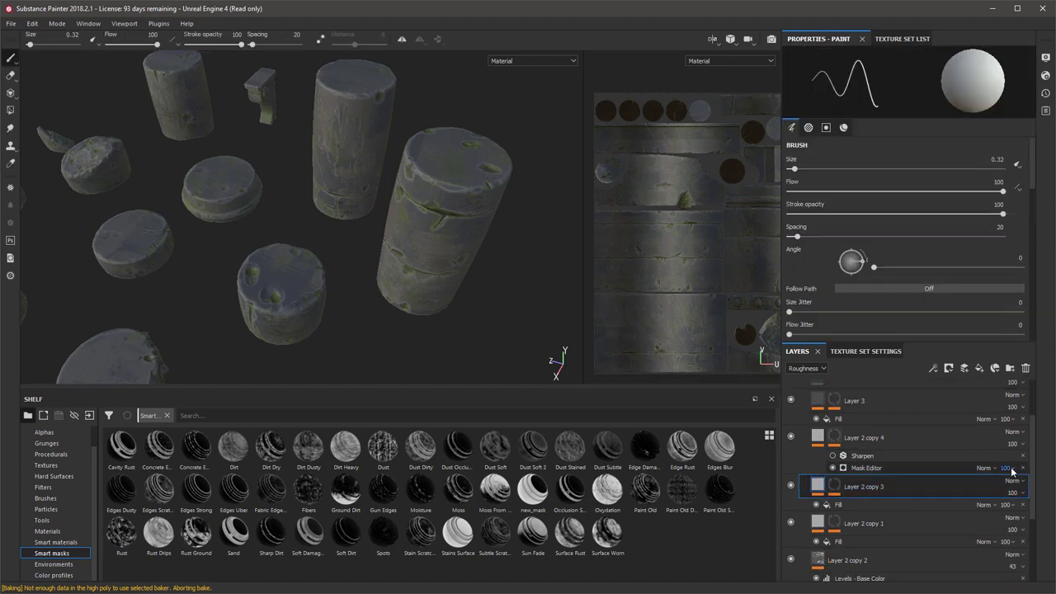
left_click(923, 439)
left_click(806, 368)
scroll(907, 454, "down", 3)
left_click(845, 443)
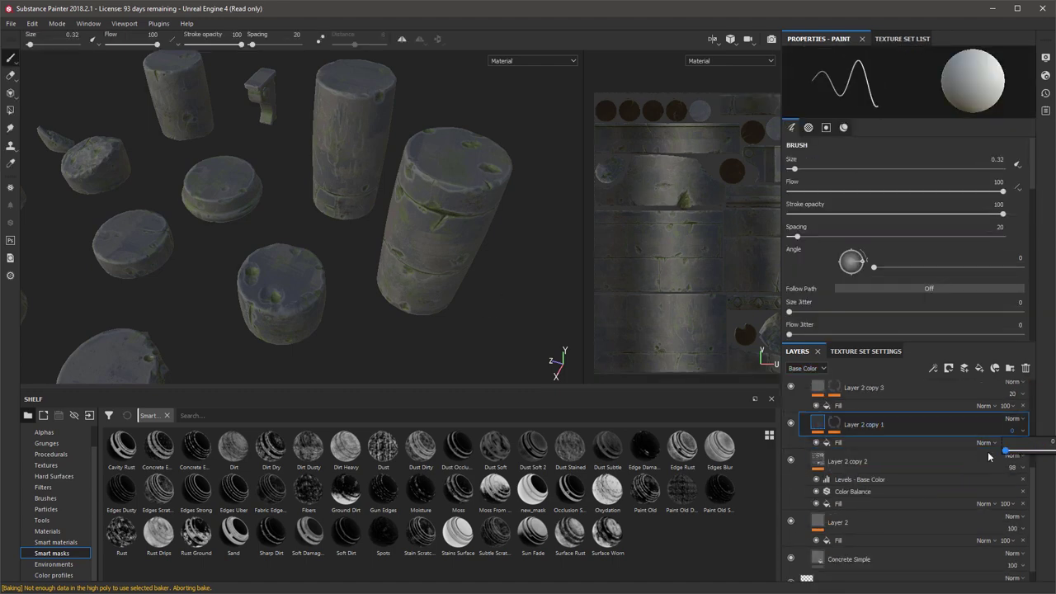
Set the base color opacity of Layer 2 copy 1 to 100.
left_click_drag(1053, 450, 1037, 450)
left_click_drag(412, 247, 388, 177, "alt")
scroll(346, 231, "up", 5)
left_click(840, 442)
left_click(1021, 431)
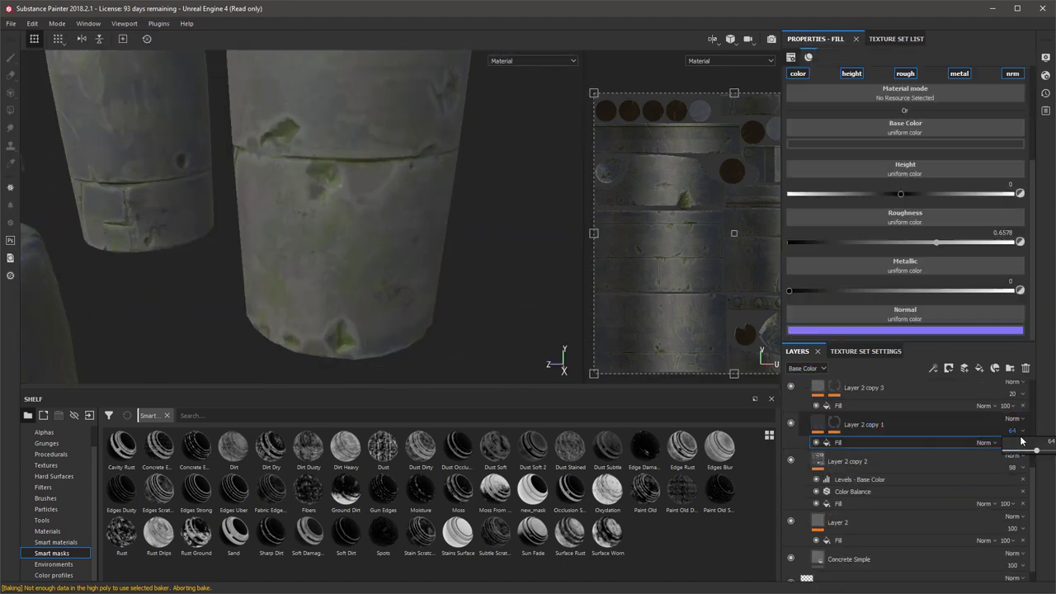
Open the Dirt generator in the mask of Layer 2 copy 1 and set its dirt level to about 0.8.
left_click(835, 424)
left_click(855, 443)
scroll(889, 254, "down", 2)
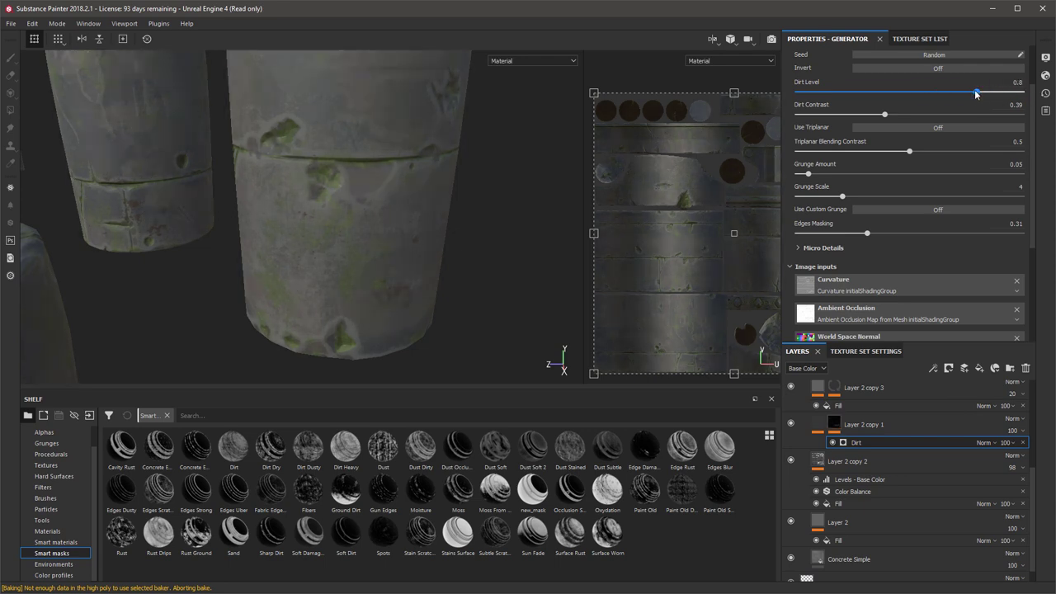
left_click_drag(972, 95, 969, 93)
scroll(890, 472, "down", 1)
scroll(890, 444, "up", 4)
scroll(874, 461, "down", 1)
Select the fill of Layer 2 copy 1 and open its base color for editing.
left_click(816, 504)
scroll(871, 276, "down", 12)
scroll(884, 279, "up", 3)
left_click(837, 524)
left_click(895, 242)
Set the Dirt generator of Layer 2 copy 1 to dirt contrast 0.43 and dirt level 0.88.
left_click(834, 504)
left_click(844, 523)
left_click_drag(850, 178, 913, 178)
left_click_drag(433, 164, 528, 165, "alt")
left_click_drag(968, 158, 1005, 160)
left_click_drag(396, 185, 363, 215, "alt")
Set the base color opacity of Layer 2 copy 1 to 50 and check the effect on the pillar pieces.
left_click(1021, 512)
left_click_drag(1041, 514, 1018, 514)
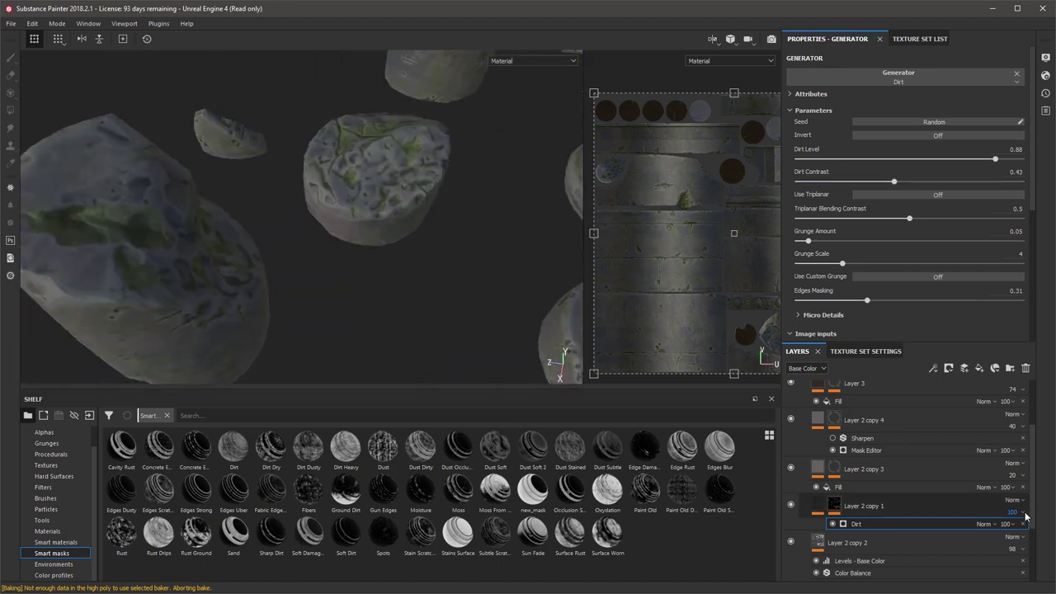
left_click_drag(391, 177, 297, 183, "alt")
left_click(1021, 513)
left_click_drag(1020, 516, 1014, 516)
left_click_drag(382, 227, 360, 122, "alt")
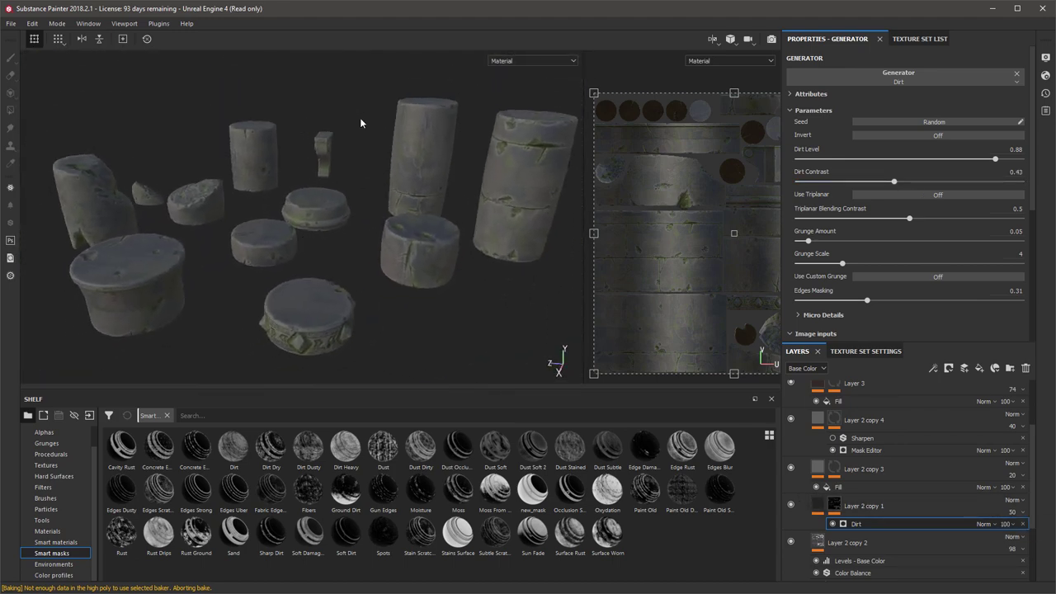
Light the 3D view with the studio_05 environment map.
left_click(59, 567)
left_click_drag(308, 491, 429, 326)
left_click_drag(462, 362, 505, 351, "alt")
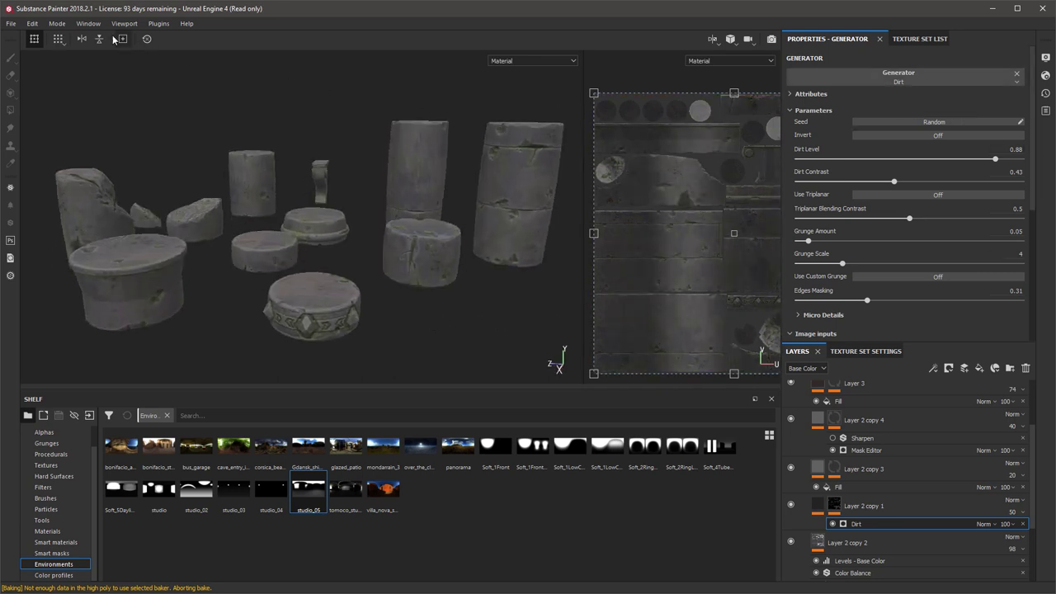
Save the project as Pillar_01 in the Textures/WIP folder.
left_click(11, 23)
left_click(60, 156)
type("Pillar_0")
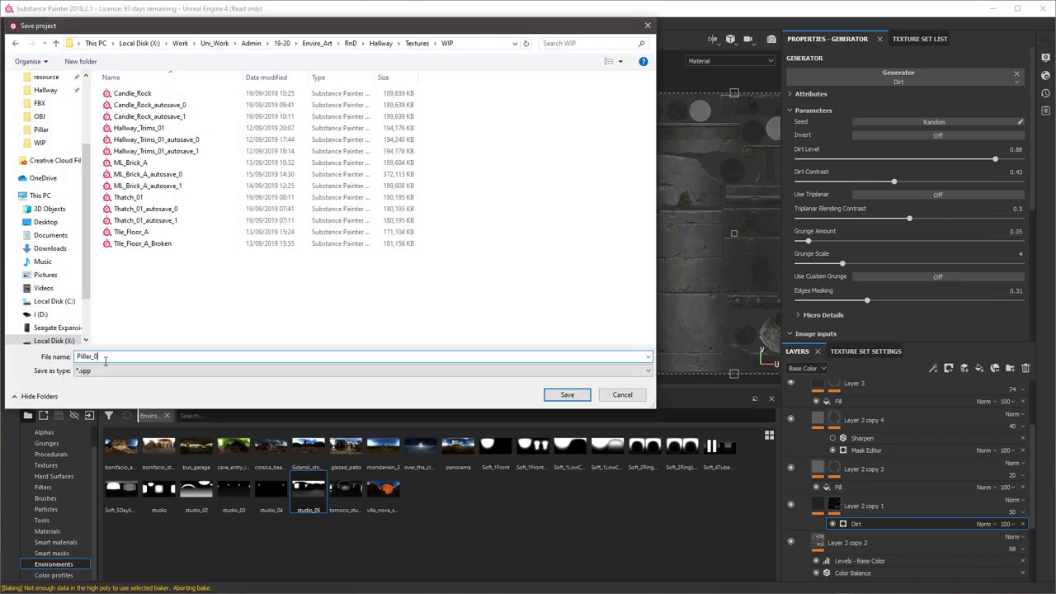
type("1")
key("Return")
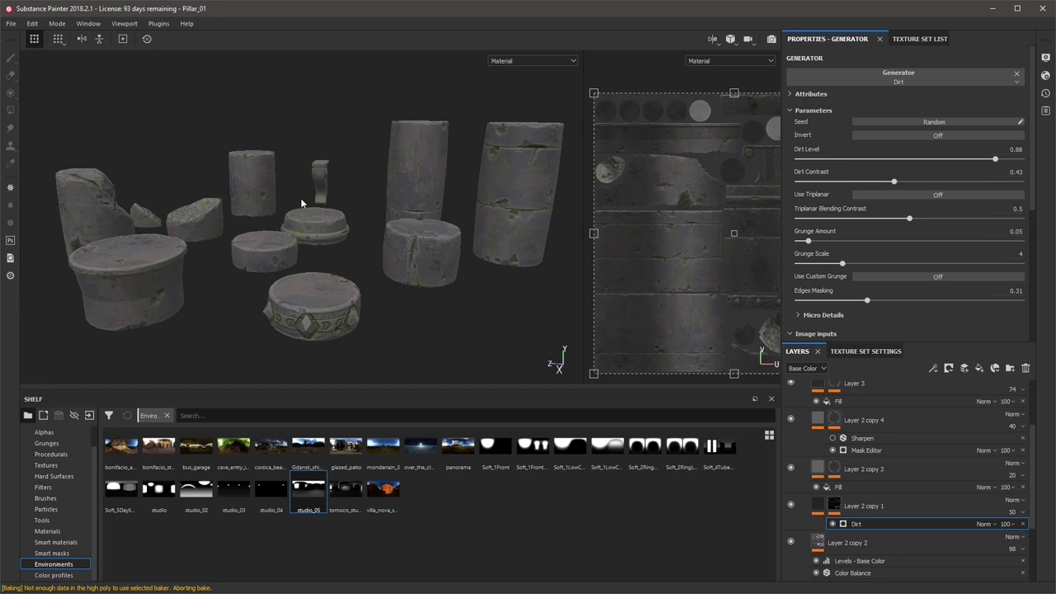
Export the initialShadingGroup textures as 8-bit PNG at 2048x2048 with the Unreal Engine 4 (Packed) configuration to the Textures/Pillar folder.
left_click(11, 24)
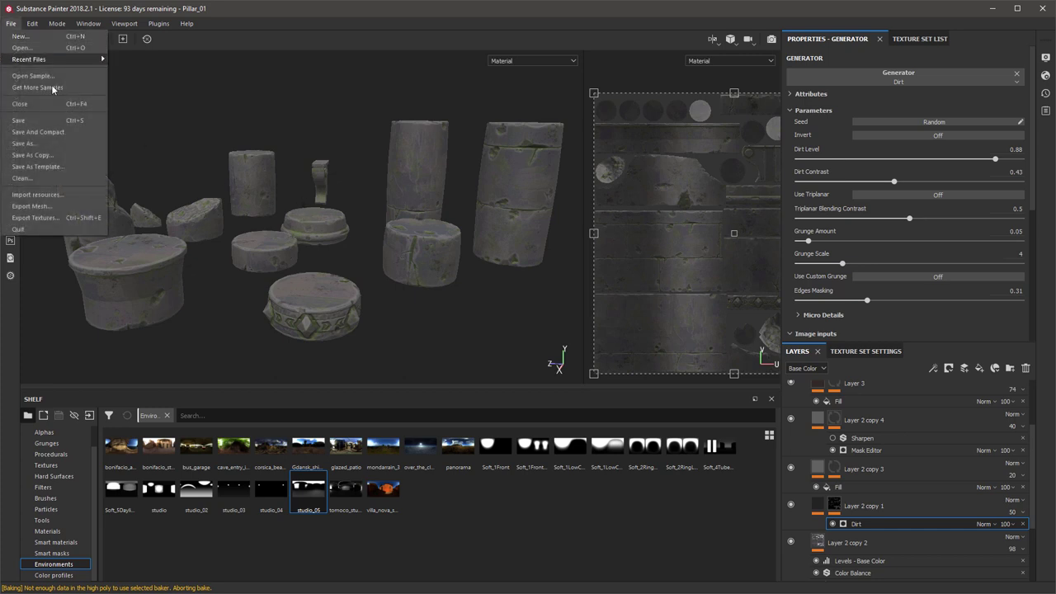
left_click(46, 219)
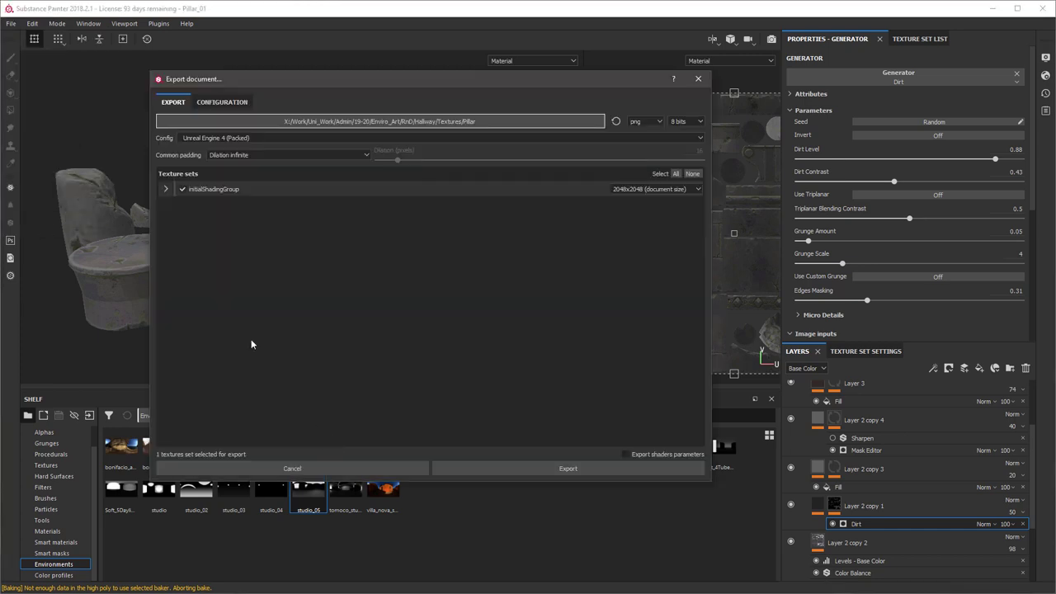
left_click(496, 468)
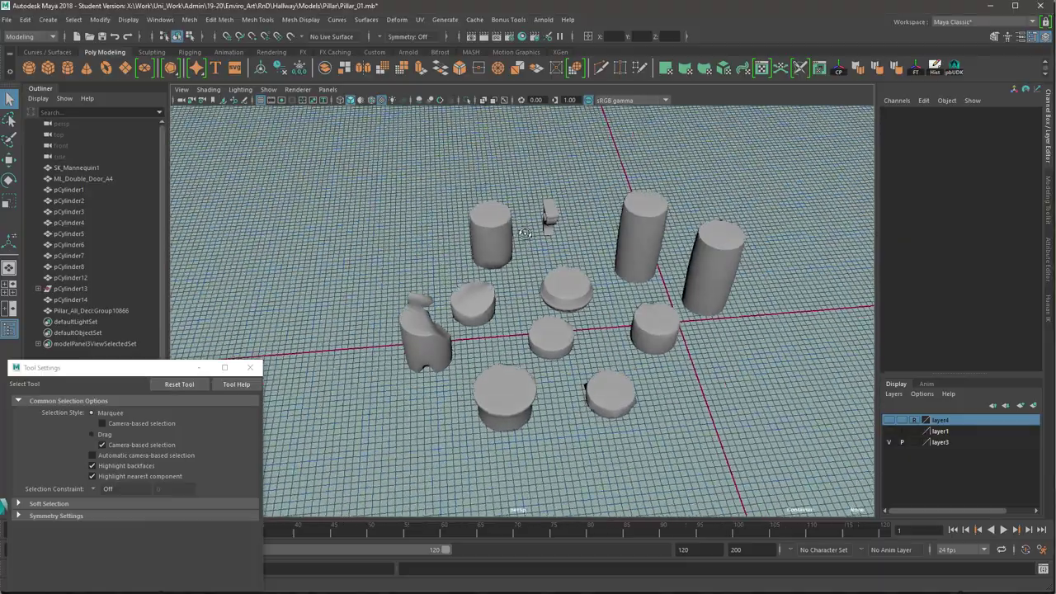
Switch to Maya and look over the low-poly pillar pieces from several angles, selecting individual pieces.
scroll(553, 217, "up", 5)
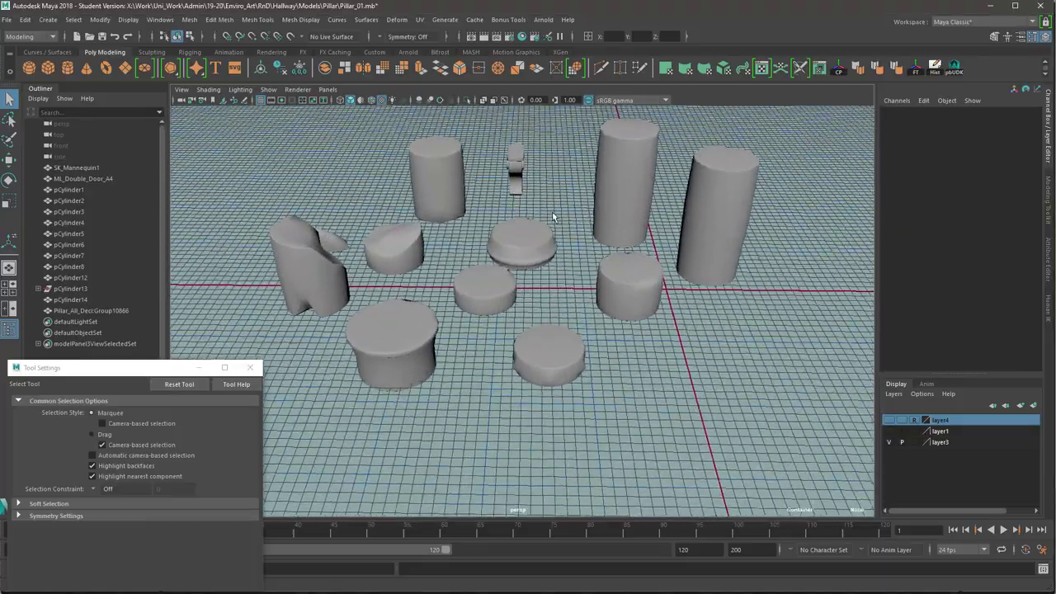
left_click_drag(553, 217, 343, 359, "alt")
left_click_drag(462, 292, 577, 229, "alt")
left_click(586, 224)
scroll(666, 299, "up", 3)
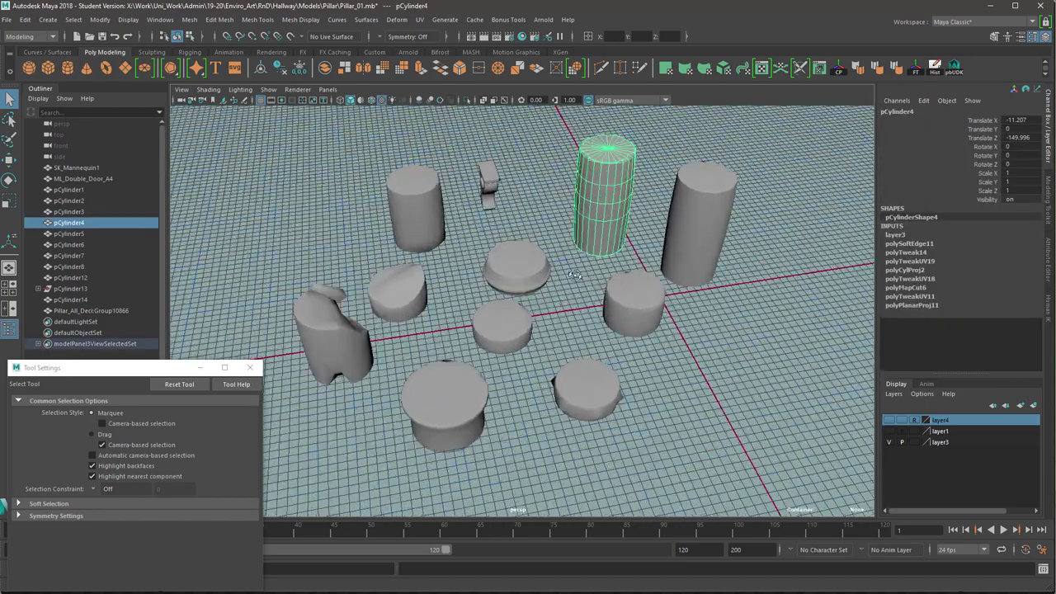
left_click_drag(659, 295, 520, 243, "alt")
middle_click_drag(520, 242, 544, 266, "alt")
left_click(529, 273)
left_click(505, 239)
left_click(339, 269)
left_click(353, 334)
left_click(466, 367)
left_click(561, 348)
left_click_drag(505, 393, 635, 362, "alt")
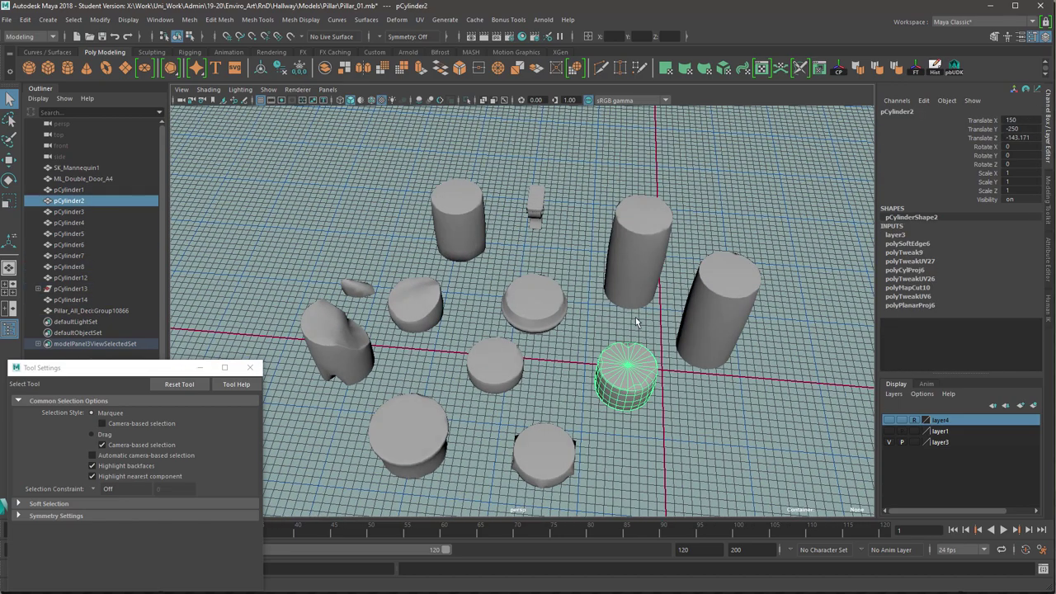
Inspect the cylinders, round segments and broken chunks of the pillar kit by selecting them one after another.
left_click_drag(636, 322, 536, 244, "alt")
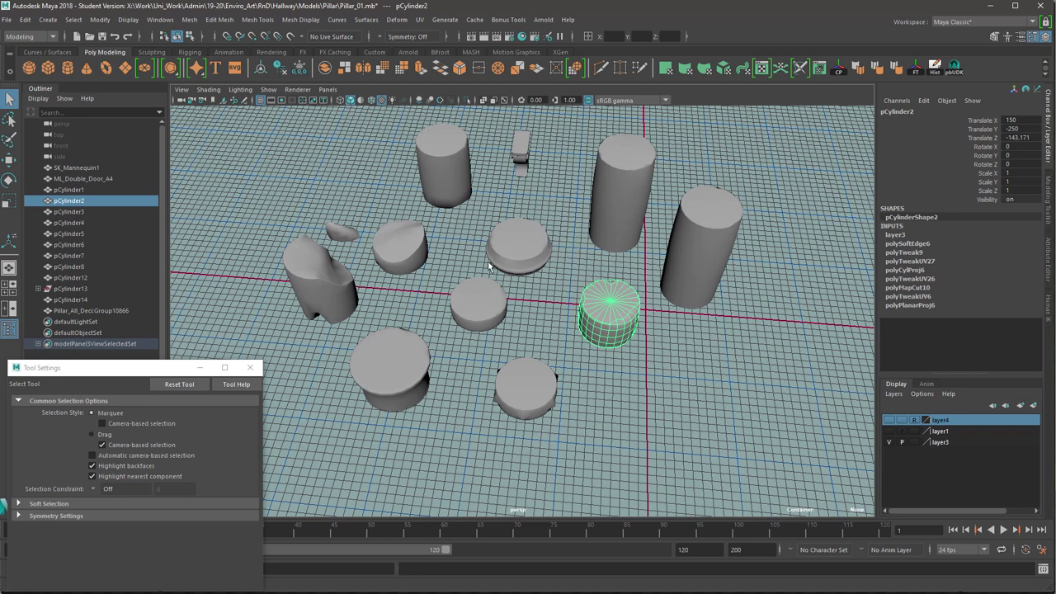
left_click(720, 322)
left_click(600, 198)
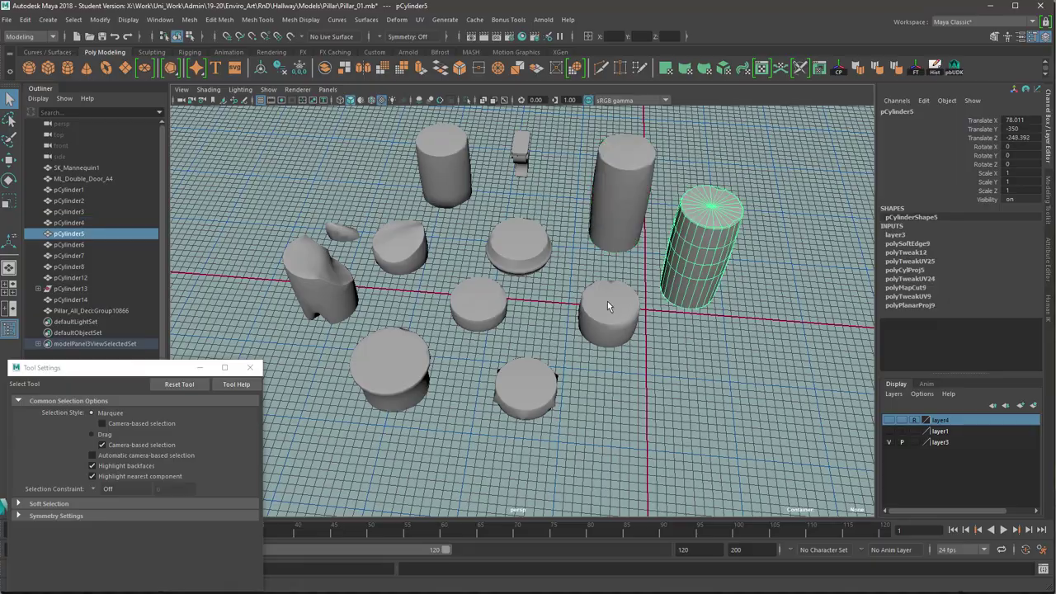
left_click(516, 241)
left_click(479, 298)
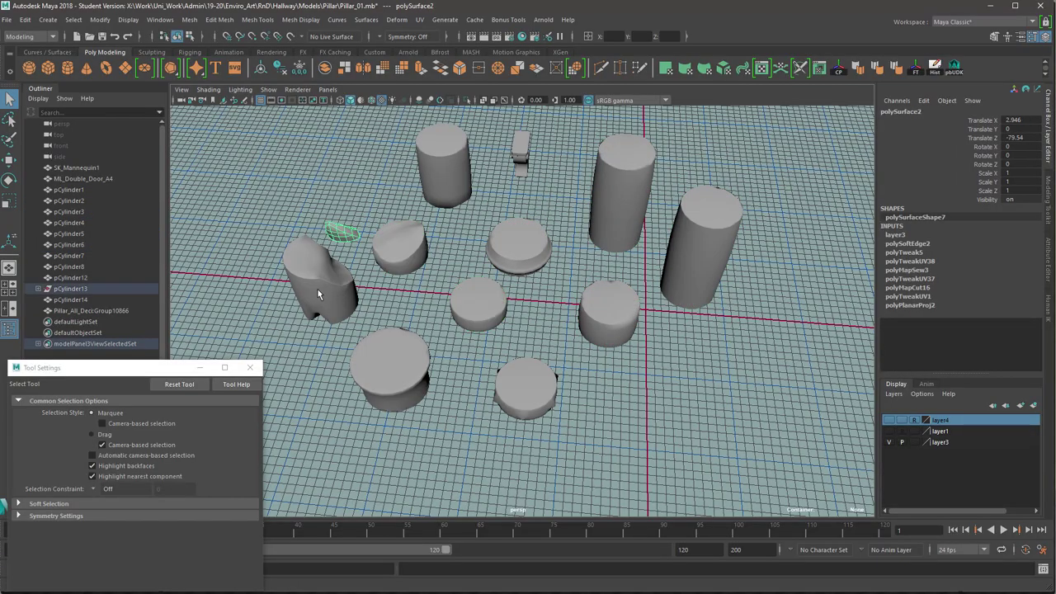
left_click_drag(318, 294, 575, 284, "alt")
middle_click_drag(577, 277, 554, 264, "alt")
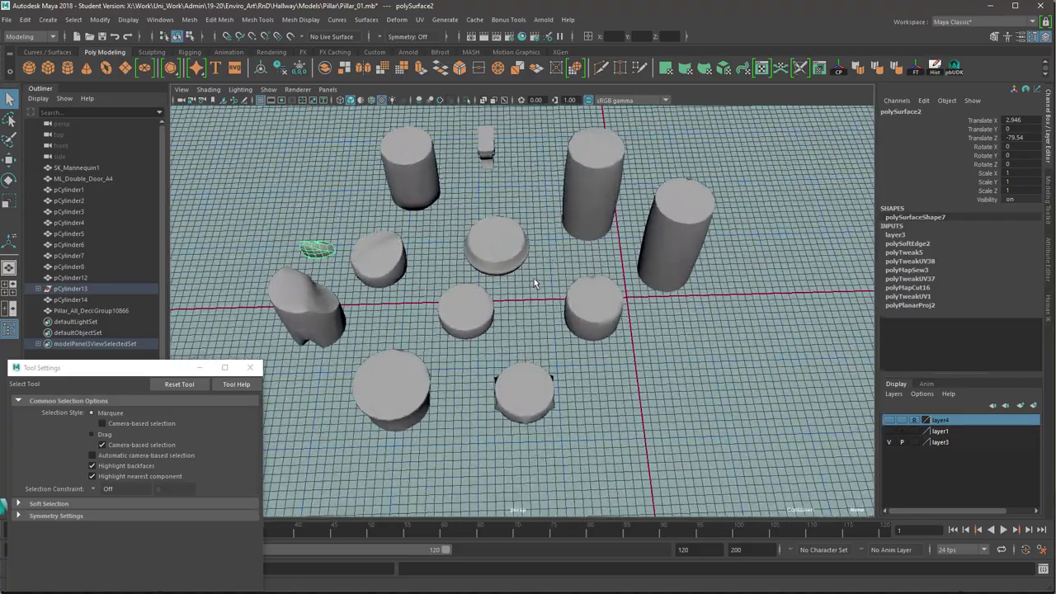
left_click_drag(542, 277, 512, 289, "alt")
left_click(532, 247)
left_click(591, 257)
left_click_drag(587, 269, 578, 191, "alt")
left_click(577, 190)
left_click_drag(531, 226, 555, 202, "alt")
left_click(470, 190)
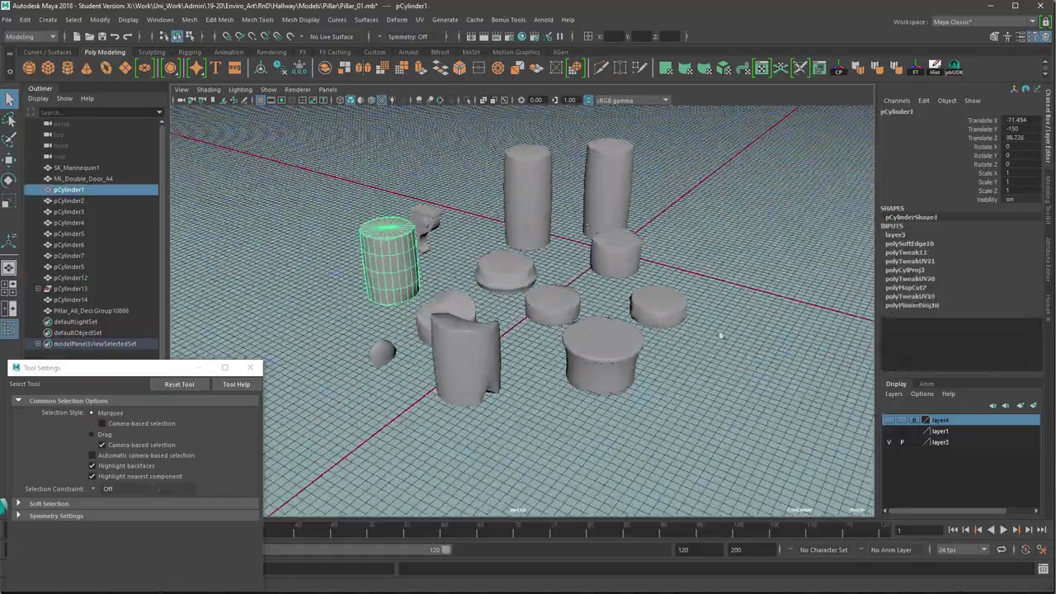
Select all the pillar pieces and center their pivots.
left_click_drag(756, 369, 755, 369)
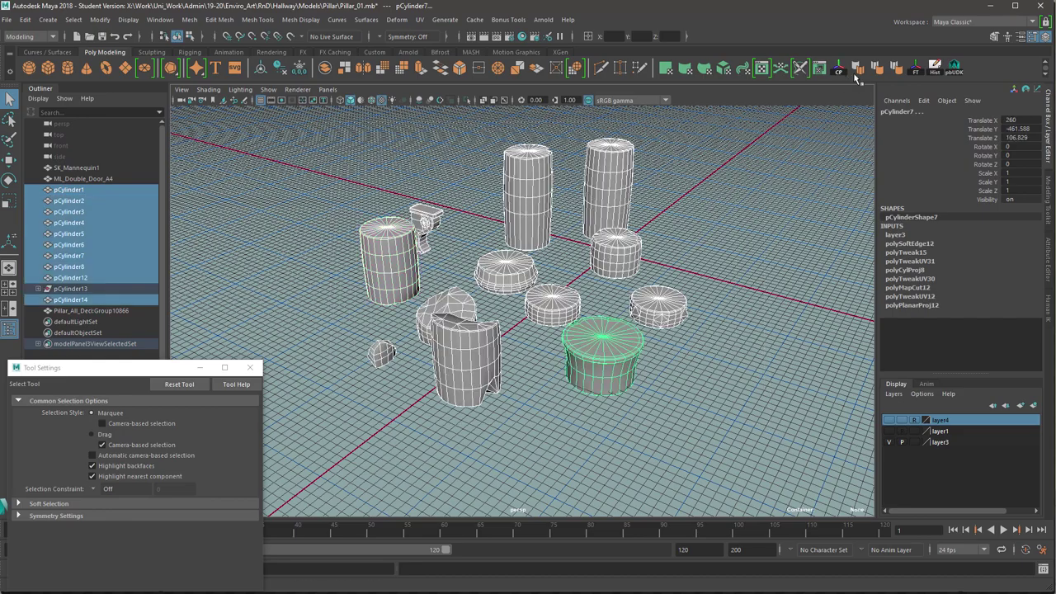
key("w")
left_click_drag(569, 206, 495, 222, "alt")
key("d")
key("d")
key("d")
left_click(488, 265)
scroll(527, 281, "down", 10)
left_click_drag(354, 164, 652, 334)
left_click(838, 71)
Place the pivot of the flared capital piece pCylinder7 at the center of its underside.
scroll(461, 285, "up", 8)
left_click(466, 173)
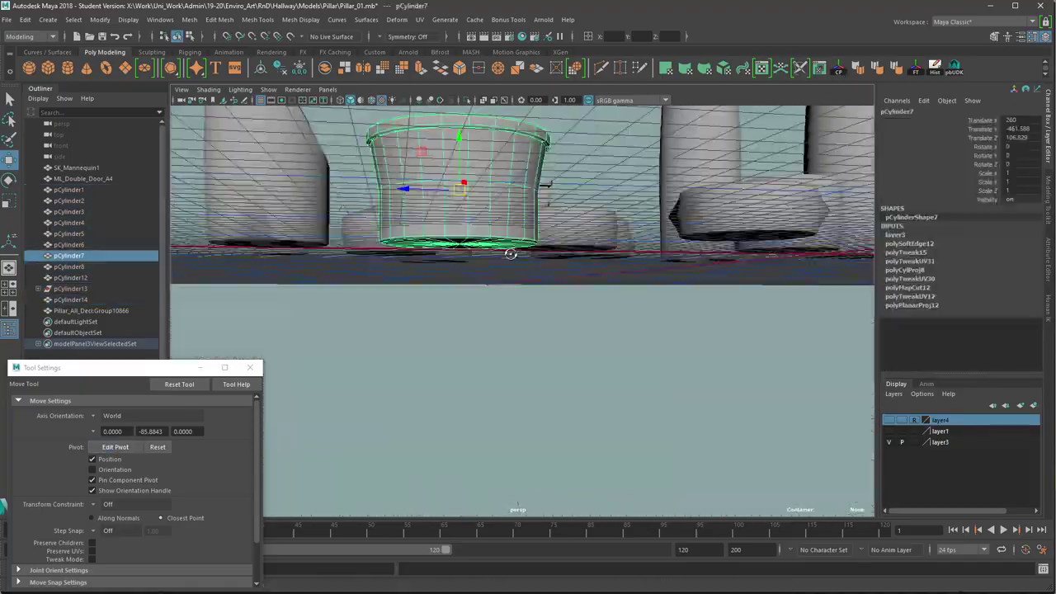
key("d")
left_click_drag(536, 223, 569, 206, "alt")
left_click(569, 194)
left_click_drag(549, 283, 479, 247, "alt")
left_click(407, 215)
Set the pivots of the neighbouring pillar pieces to the centers of their undersides.
left_click(569, 255)
key("d")
key("d")
scroll(567, 234, "up", 4)
key("d")
left_click_drag(613, 238, 577, 247, "alt")
left_click(631, 387)
key("d")
left_click(564, 274)
key("space")
middle_click_drag(581, 387, 585, 247, "alt")
left_click(598, 256)
Snap the pivot of the tall cylinder pCylinder5 to the center vertex of its bottom face.
key("d")
mouse_move(648, 237)
left_mouse_down("alt")
mouse_move(565, 231)
mouse_move(655, 226)
left_mouse_up("alt")
left_click_drag(561, 306, 635, 248, "alt")
left_click(654, 208)
left_click_drag(654, 208, 565, 299, "alt")
key("d")
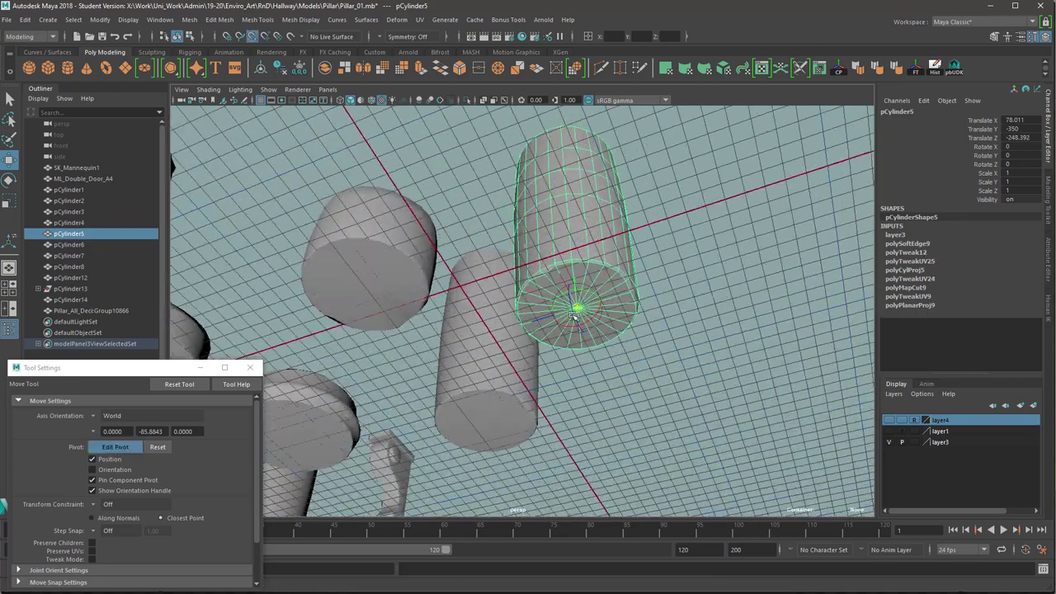
right_click_drag(569, 299, 511, 330, "alt")
left_click(521, 342)
Snap the pivot of the shorter cylinder pCylinder1 to the center vertex of its bottom face.
left_click(659, 235)
key("d")
left_click(524, 429)
middle_click_drag(524, 428, 567, 389, "alt")
key("d")
key("v")
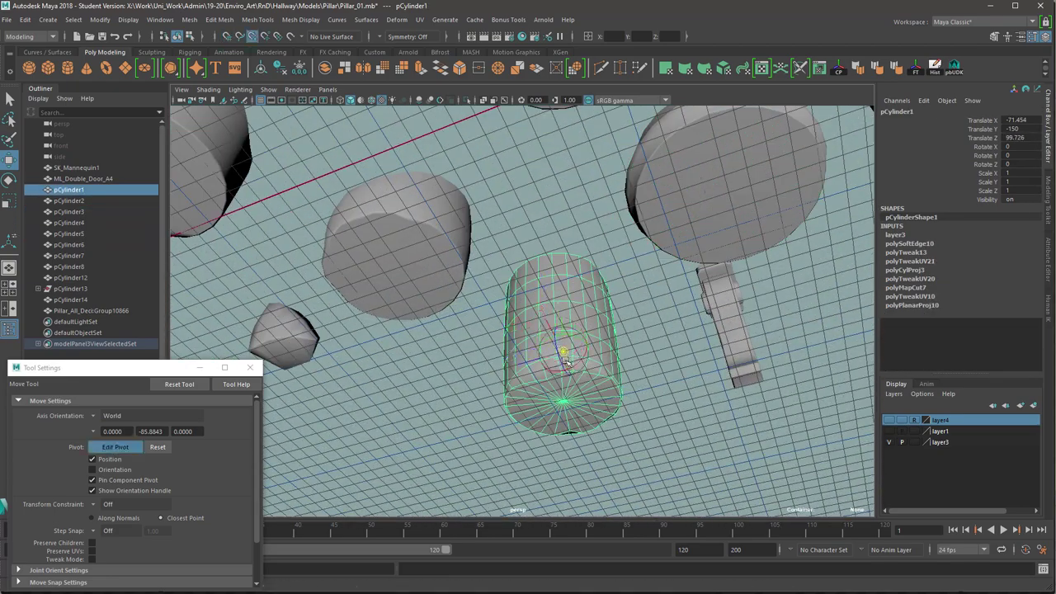
Snap the pivots of pCylinder14 and pCylinder6 to the center vertices of their bottom faces.
left_click_drag(353, 252, 406, 225, "alt")
left_click(406, 224)
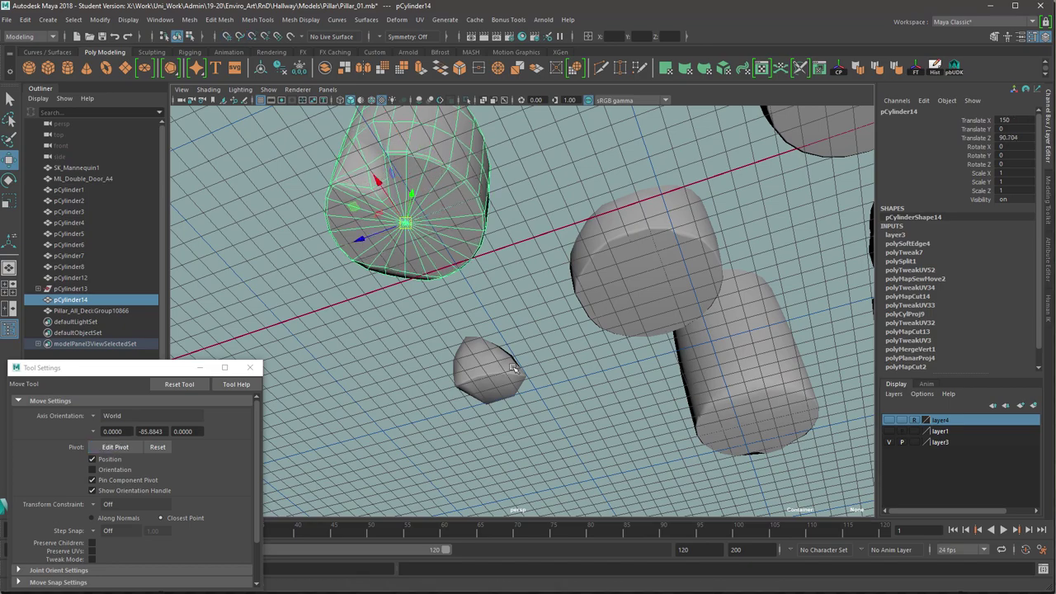
left_click_drag(583, 266, 478, 340, "alt")
left_click(478, 339)
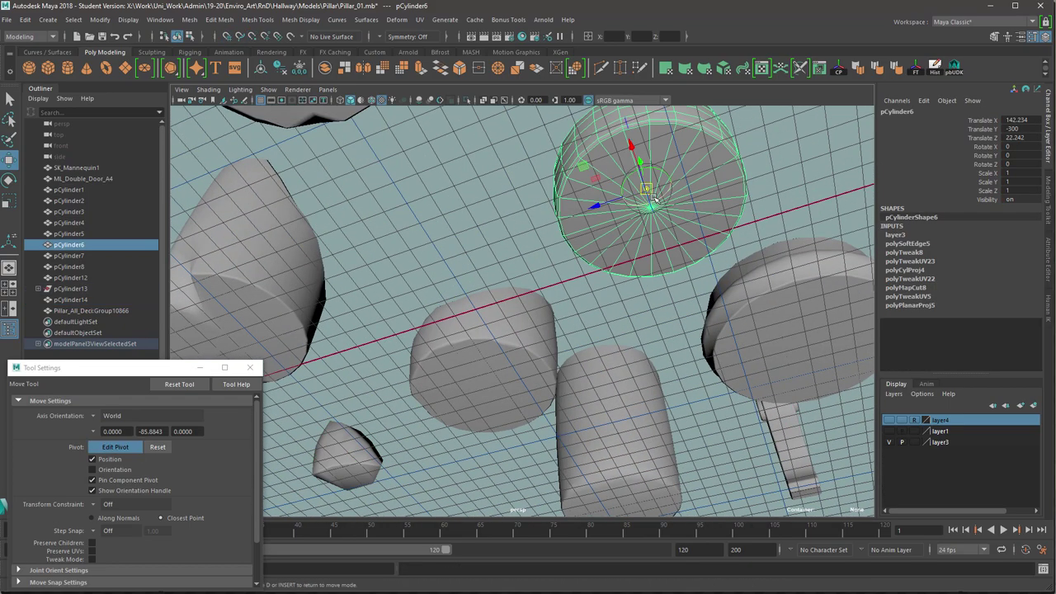
left_click_drag(650, 206, 632, 196)
Move the pivots of the remaining pillar pieces to the centers of their bases.
left_click(784, 355)
left_click_drag(521, 281, 528, 313, "alt")
left_click(425, 449)
left_click(500, 297)
left_click(711, 234)
left_click(430, 124)
left_click(505, 277)
left_click_drag(593, 240, 594, 305, "alt")
left_click(480, 303)
left_click(576, 302)
left_click(480, 304)
left_click_drag(480, 303, 577, 387, "alt")
Stack the moulded base, the two tall cylinders and the short segment pCylinder2 into one column with grid snapping.
scroll(577, 388, "up", 4)
left_click(680, 433)
key("x")
left_click_drag(672, 422, 586, 297)
left_click_drag(566, 247, 644, 247)
left_click(644, 247)
left_click_drag(557, 338, 581, 334, "alt")
scroll(566, 254, "up", 5)
scroll(564, 255, "down", 6)
left_click(590, 375)
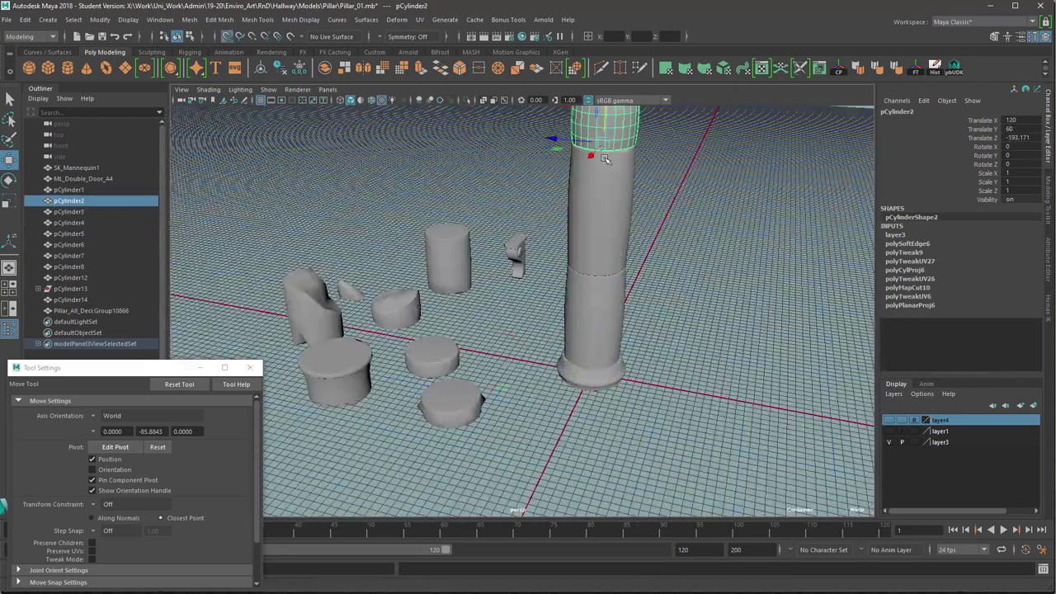
Grid-snap the spare short round segments over beside the stacked column.
left_click_drag(618, 187, 472, 399, "alt")
left_click(472, 399)
scroll(560, 370, "up", 6)
left_click_drag(588, 290, 533, 335, "alt")
scroll(532, 335, "down", 7)
left_click(413, 366)
left_click_drag(407, 326, 657, 302)
scroll(572, 198, "up", 5)
left_click_drag(651, 450, 610, 445, "alt")
scroll(655, 382, "down", 6)
Grid-snap the shorter cylinder pCylinder1 onto the column and raise it on top of pCylinder2.
left_click(463, 276)
left_click_drag(404, 303, 566, 384)
key("ctrl+z")
left_click_drag(609, 328, 620, 170)
left_click_drag(643, 379, 544, 355, "alt")
left_click_drag(606, 256, 613, 206)
scroll(612, 208, "up", 6)
Shift a spare piece aside and grid-snap the flared capital onto the column, raising it to the top.
left_click_drag(613, 288, 594, 246, "alt")
left_click(595, 295)
left_click_drag(545, 321, 840, 334)
left_click(606, 206)
scroll(586, 340, "down", 6)
left_click_drag(596, 196, 512, 437)
left_click(426, 425)
left_click_drag(424, 419, 606, 396)
left_click_drag(608, 363, 602, 123)
scroll(600, 165, "up", 6)
left_click_drag(538, 276, 503, 379)
scroll(539, 301, "down", 6)
Grid-snap another loose pillar piece over to the assembled column.
left_click(466, 351)
left_click_drag(422, 370, 570, 466)
left_click(617, 400)
left_click_drag(548, 212, 504, 281, "alt")
left_click(495, 309)
left_click_drag(474, 338, 478, 363)
Move the bracket pCylinder12 over to the pillar and position it near the capital.
left_click(433, 262)
left_click_drag(418, 301, 589, 340)
key("f")
left_click_drag(619, 155, 581, 99, "alt")
left_click_drag(522, 288, 525, 346)
left_click_drag(525, 347, 532, 363, "alt")
left_click_drag(542, 307, 581, 383, "alt")
mouse_move(589, 337)
left_mouse_down()
mouse_move(668, 354)
mouse_move(608, 332)
left_mouse_up()
key("s")
Show wireframe on the shaded meshes and snap the bracket's pivot to the center of the capital's top face.
left_click(486, 177)
mouse_move(486, 178)
left_mouse_down("alt")
mouse_move(528, 301)
mouse_move(598, 288)
left_mouse_up("alt")
left_click(534, 287)
key("alt+5")
left_click(618, 316)
key("d")
left_click(467, 228)
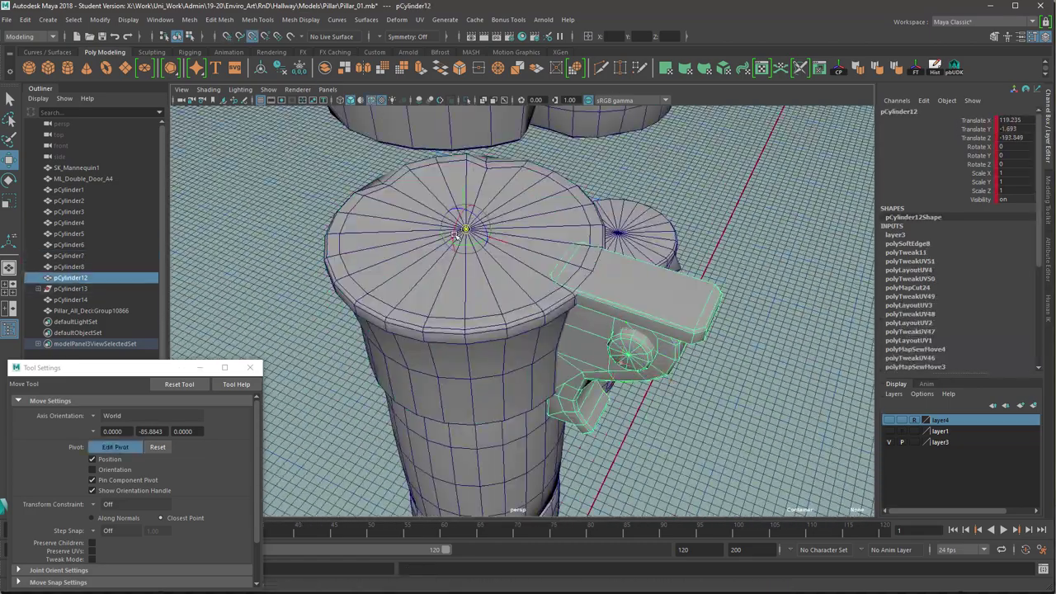
Grid-snap the bracket into place against the capital, readjust its pivot and clear the selection.
mouse_move(652, 309)
left_mouse_down("alt")
mouse_move(584, 308)
mouse_move(620, 235)
left_mouse_up("alt")
key("x")
left_click_drag(463, 203, 470, 268)
left_click(487, 277)
key("d")
left_click(465, 218)
left_click(607, 265)
left_click_drag(561, 268, 487, 177, "alt")
left_click(726, 330)
left_click(486, 248)
left_click(614, 272, "shift")
left_click_drag(660, 297, 709, 350, "alt")
left_click(721, 355)
Hide the wireframe overlay, inspect the assembled pillar and select its upper cylinder pCylinder1.
scroll(626, 330, "down", 8)
left_click_drag(560, 330, 528, 223, "alt")
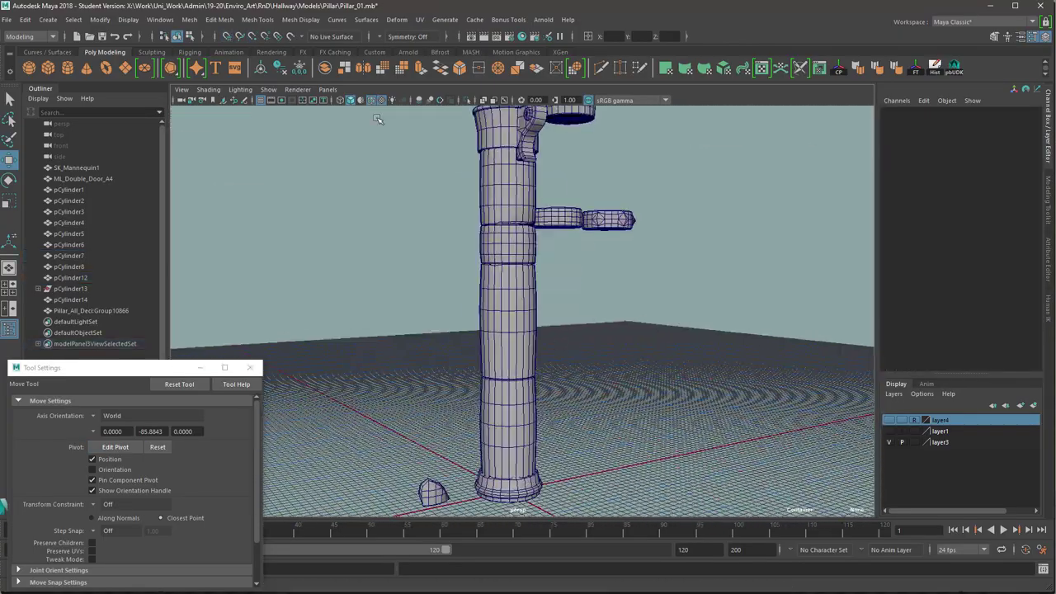
left_click(373, 103)
mouse_move(602, 268)
left_mouse_down("alt")
mouse_move(556, 238)
mouse_move(594, 330)
left_mouse_up("alt")
scroll(555, 238, "up", 6)
left_click_drag(593, 379, 635, 339, "alt")
scroll(634, 338, "down", 4)
left_click_drag(611, 272, 559, 305, "alt")
left_click(507, 136)
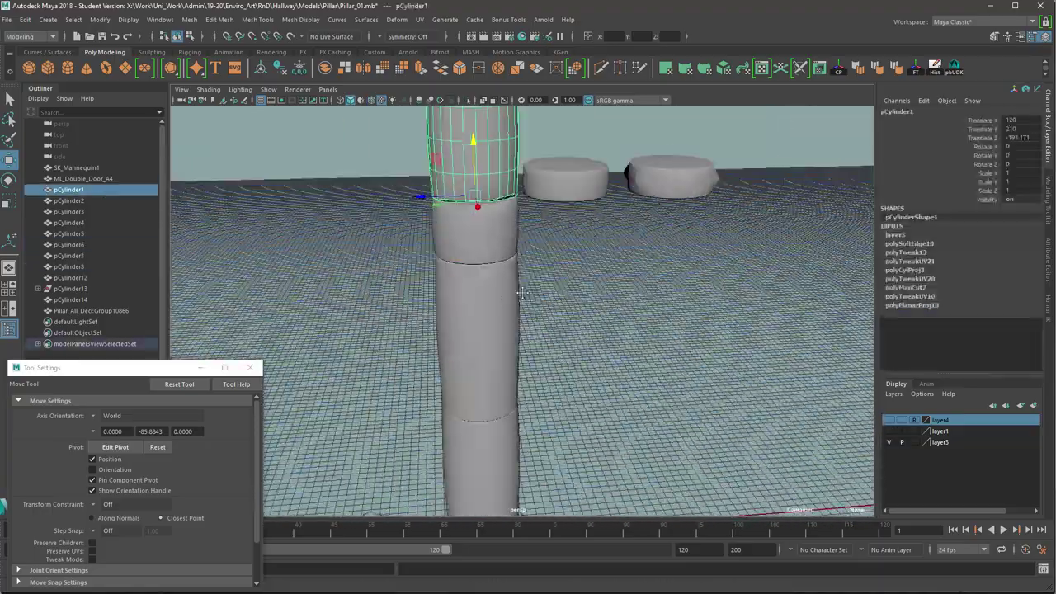
Select all the pillar pieces, delete their construction history and try to freeze their transformations.
scroll(589, 400, "down", 4)
left_click_drag(559, 238, 593, 302, "alt")
left_click(542, 354)
left_click_drag(138, 368, 140, 368)
scroll(578, 313, "down", 4)
left_click_drag(450, 462, 659, 136)
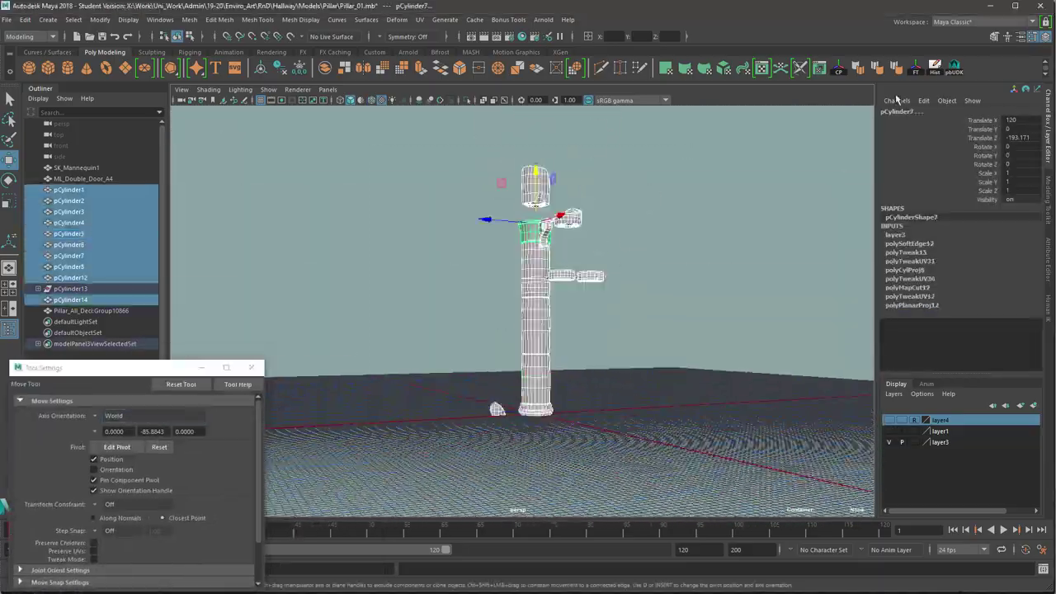
left_click(936, 69)
left_click_drag(701, 255, 780, 173, "alt")
left_click(915, 69)
Take polySurface1 and polySurface2 out of the pCylinder13 group in the object hierarchy.
left_click(71, 300)
left_click(38, 288)
left_click_drag(74, 299, 76, 310)
middle_click_drag(76, 309, 81, 283)
left_click(83, 288)
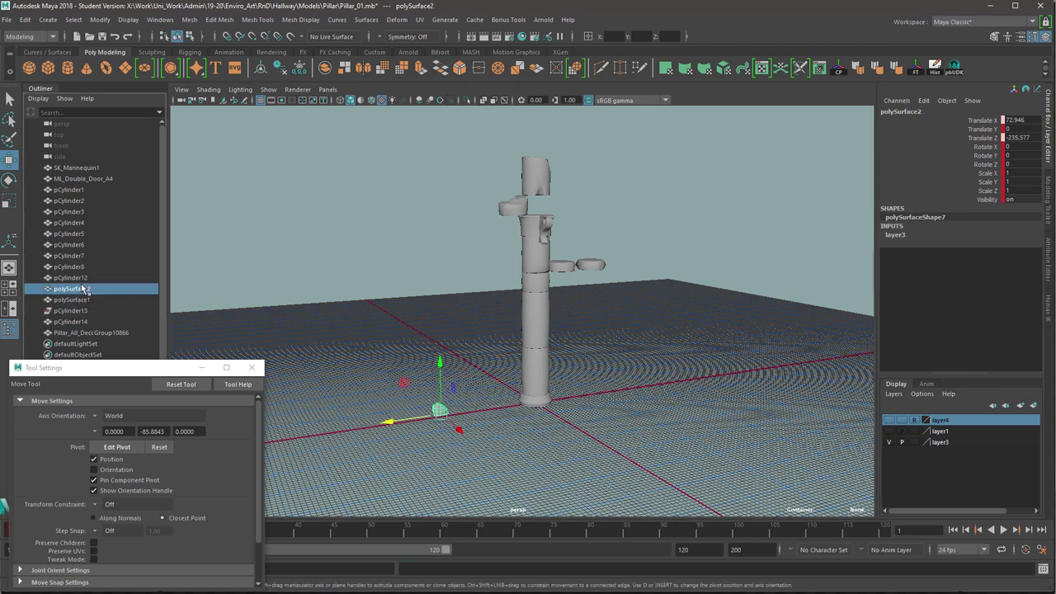
Try to freeze the transformations of polySurface1 and polySurface2, and delete the leftover pCylinder13 group.
left_click_drag(81, 299, 82, 289)
left_click(916, 69)
left_click(69, 300)
left_click(70, 311)
key("Delete")
Move the large broken piece down to the floor beside the small one, replace both with duplicates and delete the originals.
left_click_drag(678, 134, 389, 437)
left_click(515, 207)
left_click_drag(515, 206, 479, 404)
left_click_drag(412, 375, 523, 438)
left_click(477, 400)
left_click(438, 409, "shift")
key("Delete")
Shift the two broken pieces along X, delete their history and freeze their transformations.
left_click_drag(435, 398, 516, 441)
left_click_drag(481, 443, 378, 403)
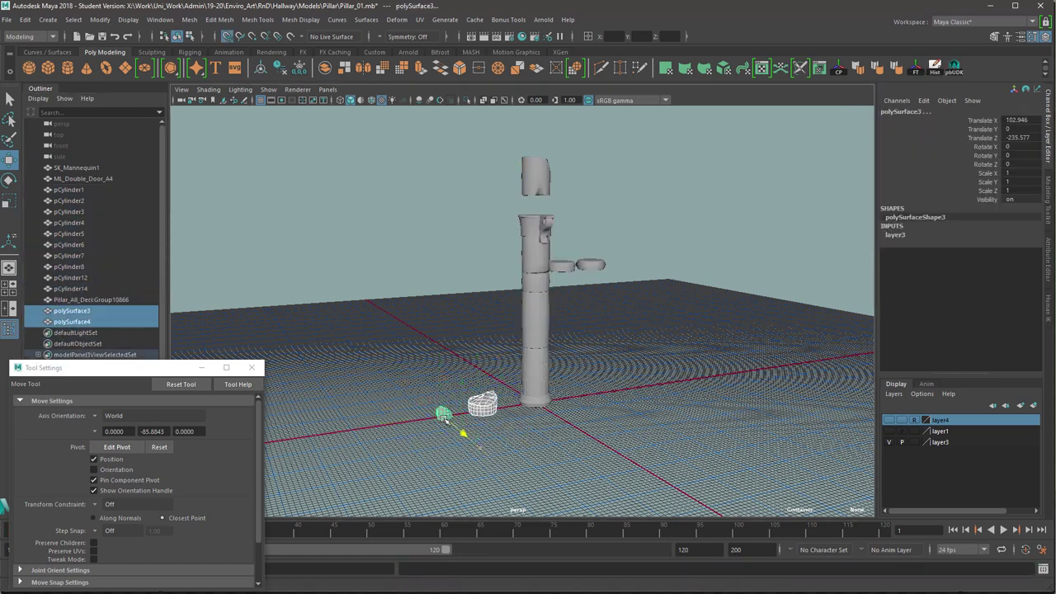
left_click(935, 69)
left_click(915, 69)
left_click(482, 404)
left_click(444, 414)
Select all the pillar pieces and reorder them above SK_Mannequin1 in the object list.
left_click_drag(632, 448, 402, 132)
scroll(528, 313, "up", 3)
middle_click_drag(71, 190, 76, 163)
left_click(314, 190)
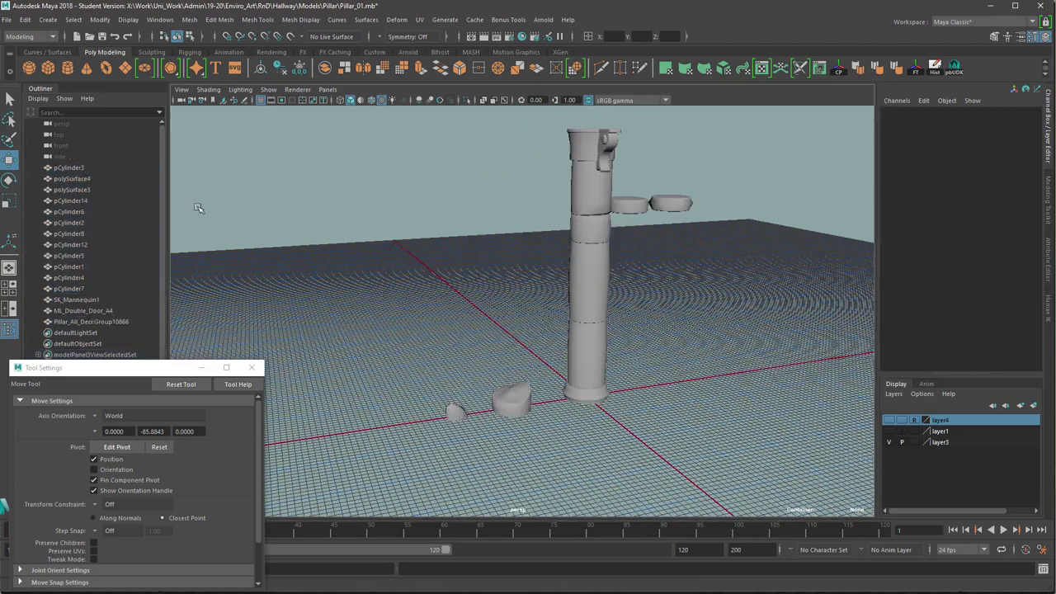
Rename pCylinder3 as ML_Pillar_A_Base and the capital pCylinder7 as ML_Pillar_A_Top.
left_click(69, 167)
double_click(69, 167)
type("ML_Pillar_A_Base")
key("Return")
key("a")
left_click(86, 288)
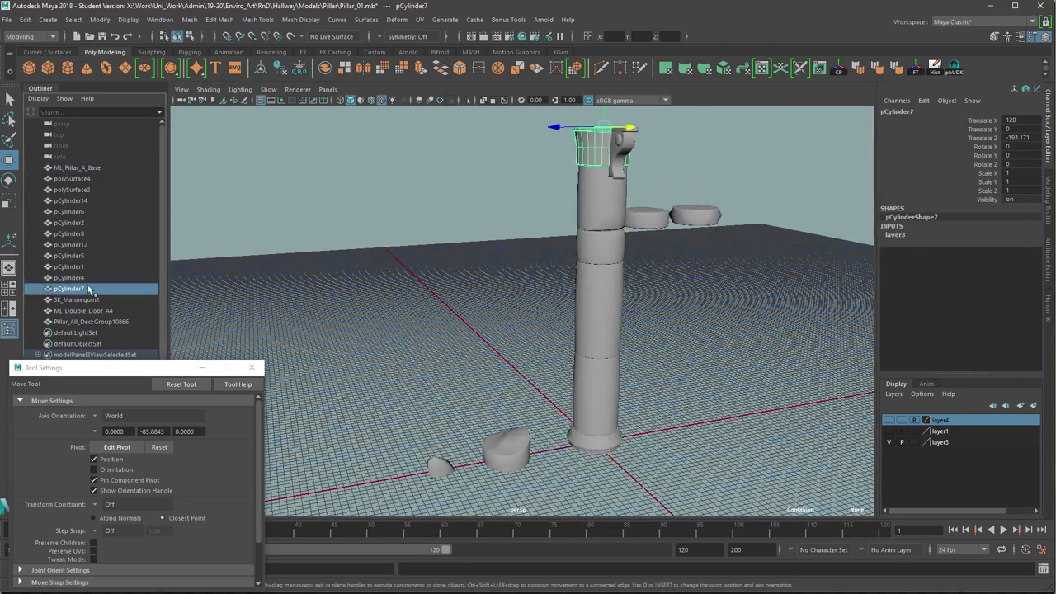
double_click(86, 289)
type("ML_Pillar_A_Top")
key("Return")
Rename the bracket pCylinder12 as ML_Pillar_A_Shelf and pCylinder4 as ML_Pillar_A_LargeA.
left_click(89, 246)
double_click(89, 246)
type("ML_Pillar_A_Shelf")
key("Return")
left_click_drag(710, 283, 659, 270, "alt")
left_click(80, 277)
double_click(80, 277)
type("ML_Pillar_A_Base")
left_click_drag(86, 278, 163, 278)
type("_LargeA")
key("Return")
Rename the lowest shaft segment pCylinder5 as ML_Pillar_A_LargeB and pCylinder1 as ML_Pillar_A_MidA.
left_click(572, 394)
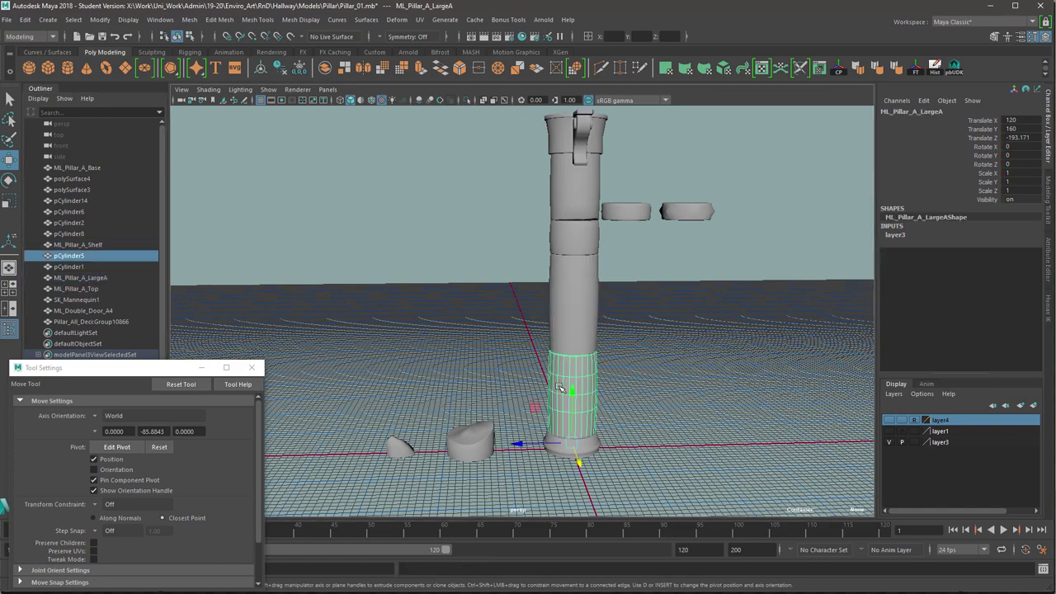
double_click(72, 255)
type("ML_Pillar_A_LargeB")
key("Return")
left_click(589, 300)
left_click(72, 266)
double_click(73, 266)
type("ML_Pillar_A_Base")
Rename pCylinder2 as ML_Pillar_A_SmallA and pCylinder6 as ML_Pillar_A_DetA.
left_click(99, 222)
double_click(103, 223)
type("ML_Pillar_A_Base")
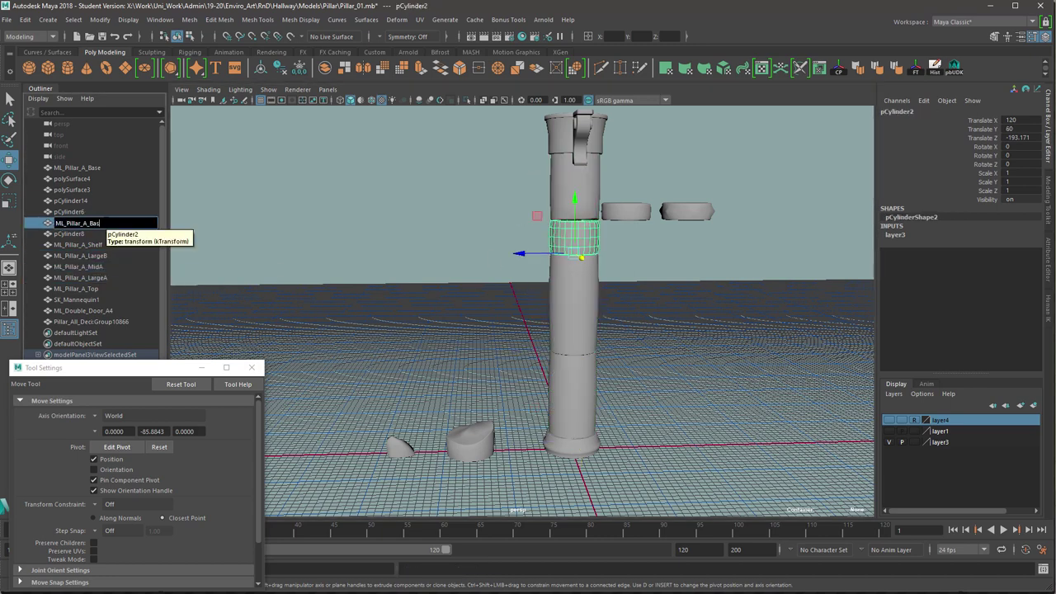
type("SmallA")
key("Return")
double_click(96, 212)
type("ML_Pillar_A_Base")
key("BackSpace")
type("DetA")
key("Return")
Rename pCylinder8 as ML_Pillar_A_DetB.
double_click(101, 234)
type("ML_Pillar_A_Base")
key("BackSpace")
key("BackSpace")
key("BackSpace")
key("BackSpace")
type("DetB")
key("Return")
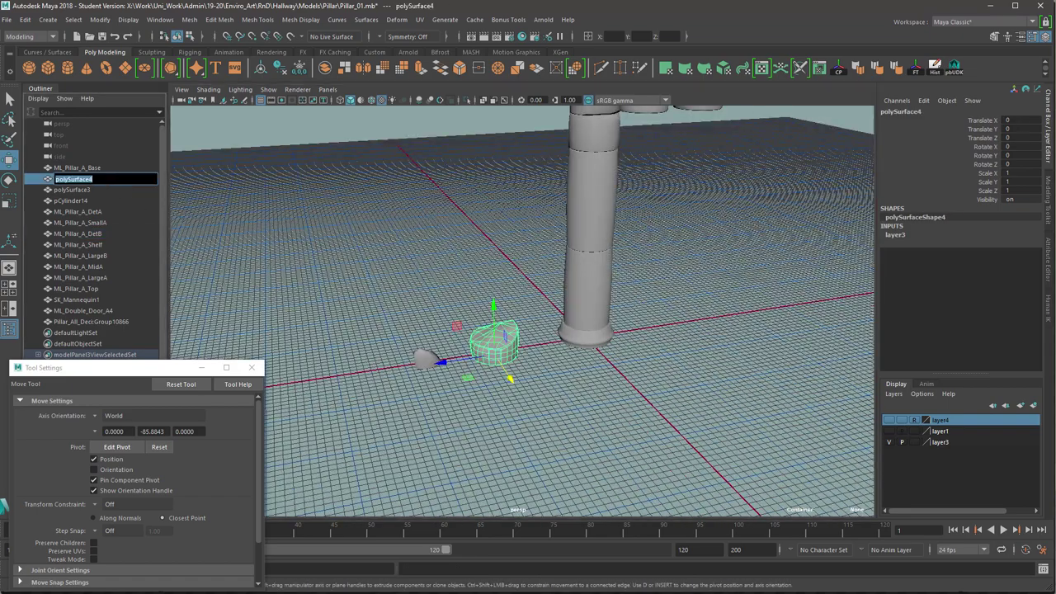
Rename polySurface4 as ML_Pillar_A_BrokenA and pCylinder14 as ML_Pillar_A_BrokenB.
type("BrokenA")
key("Return")
double_click(74, 200)
type("BrokenB")
key("Return")
Rename the small broken piece polySurface3 as ML_Pillar_A_BrokenC.
double_click(94, 191)
type("ML_Pillar_A_Base")
key("BackSpace")
key("BackSpace")
key("BackSpace")
key("BackSpace")
type("BrokenC")
key("Return")
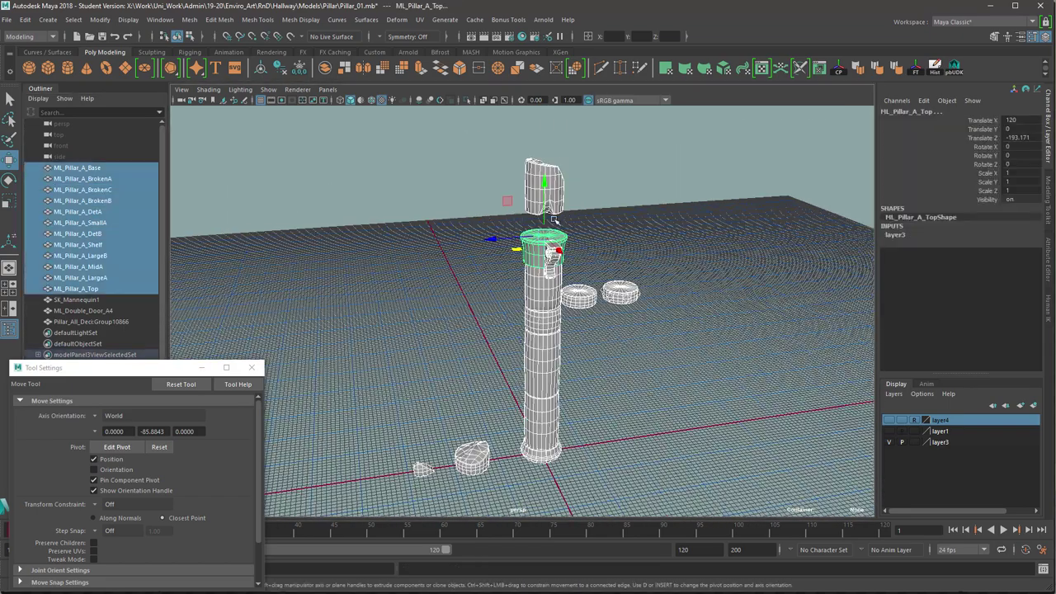
Grid-snap ML_Pillar_A_BrokenB down onto the top of the pillar at Translate Y 510.
left_click(549, 207)
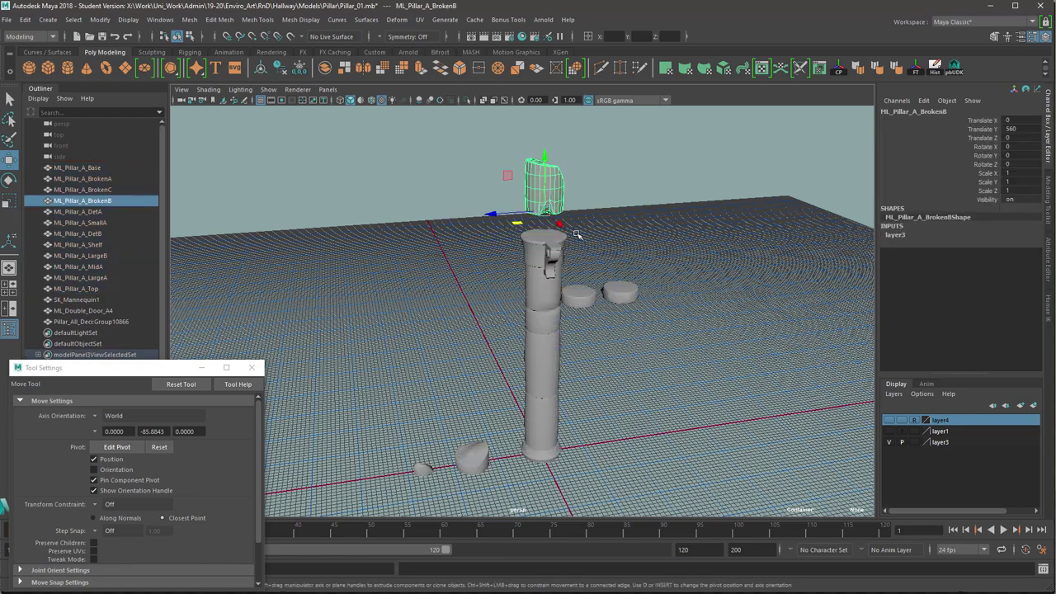
middle_click_drag(627, 223, 656, 178, "alt")
left_click_drag(685, 288, 663, 296, "alt")
left_click_drag(586, 140, 586, 165)
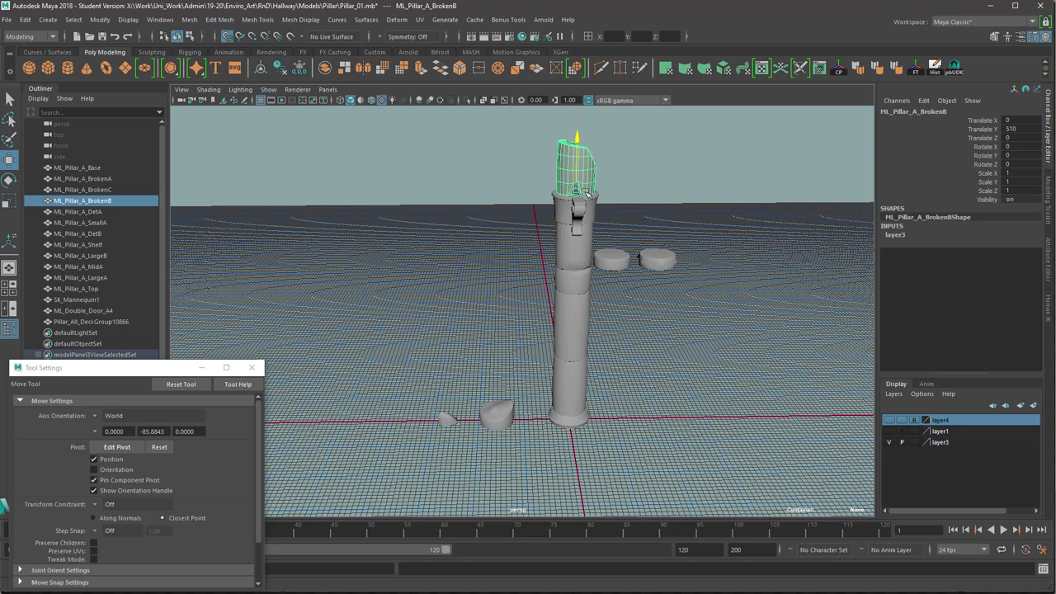
left_click(685, 207)
Try to place all the pillar pieces at the world origin with an absolute transform.
left_click_drag(719, 136, 424, 430)
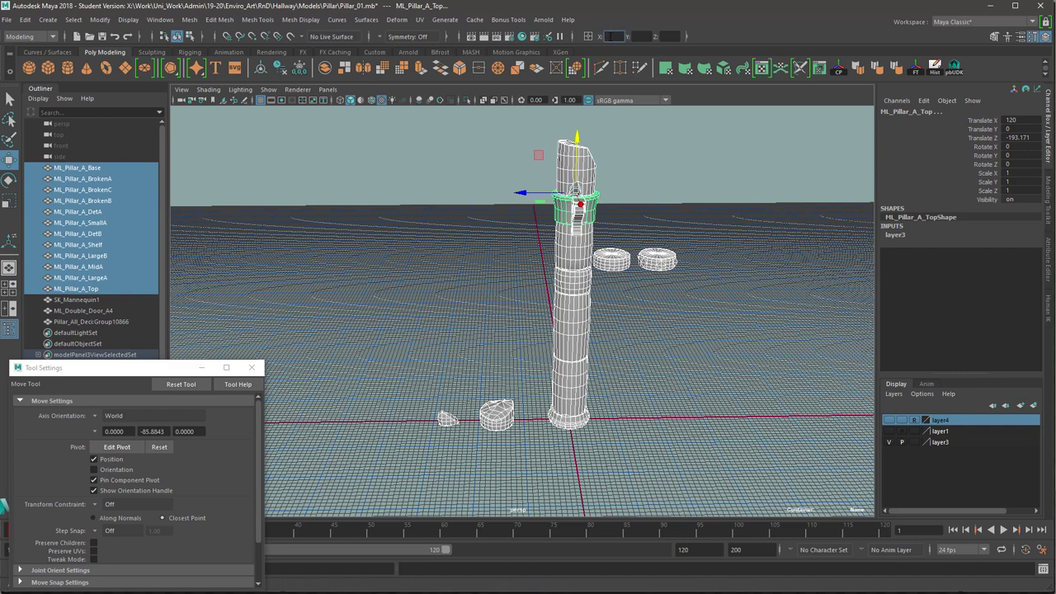
key("Return")
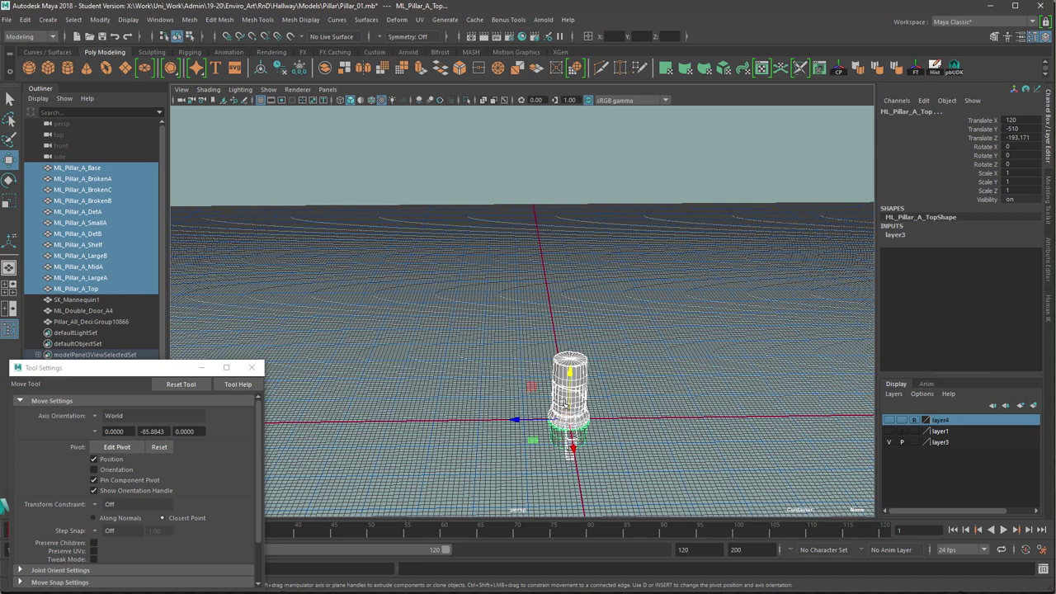
key("ctrl+z")
left_click(706, 287)
Add all the pillar pieces to the Unreal Pipeline export list and select every entry for FBX export to the Hallway/FBX folder.
left_click_drag(707, 126, 366, 481)
left_click(955, 66)
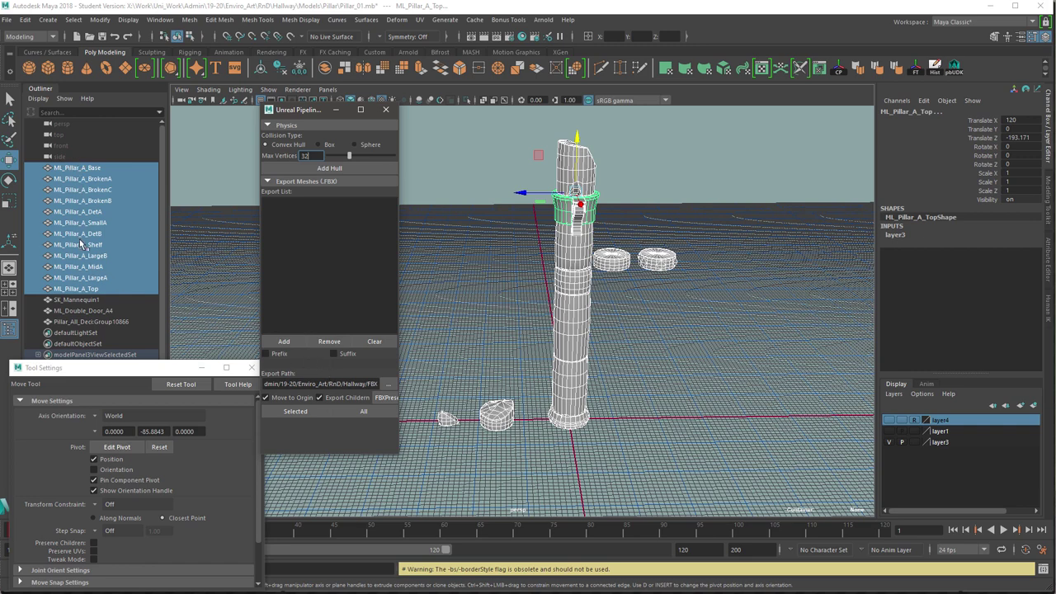
left_click(289, 344)
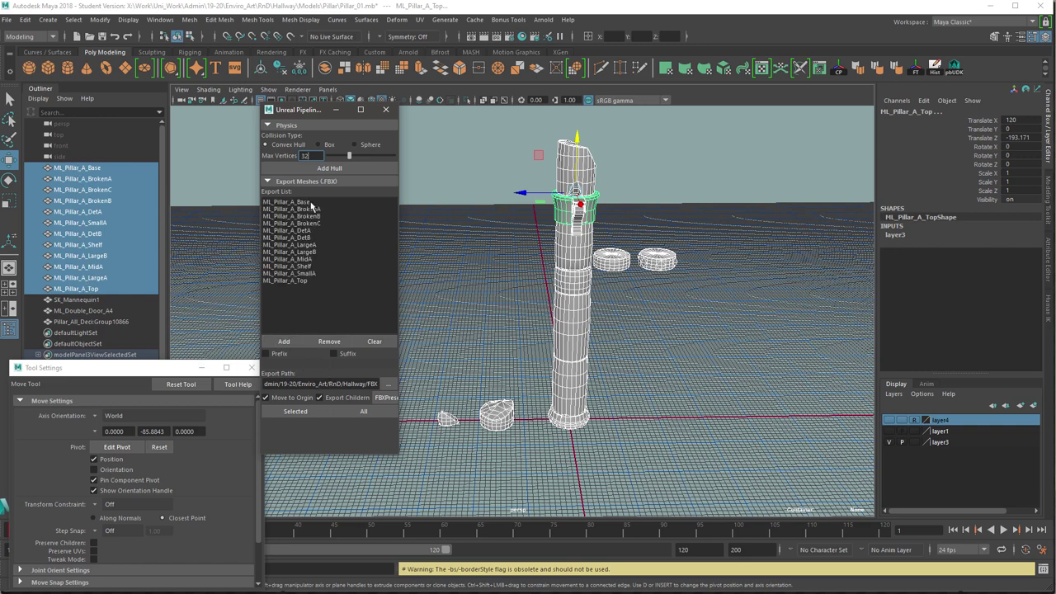
left_click(296, 202)
left_click(312, 280, "shift")
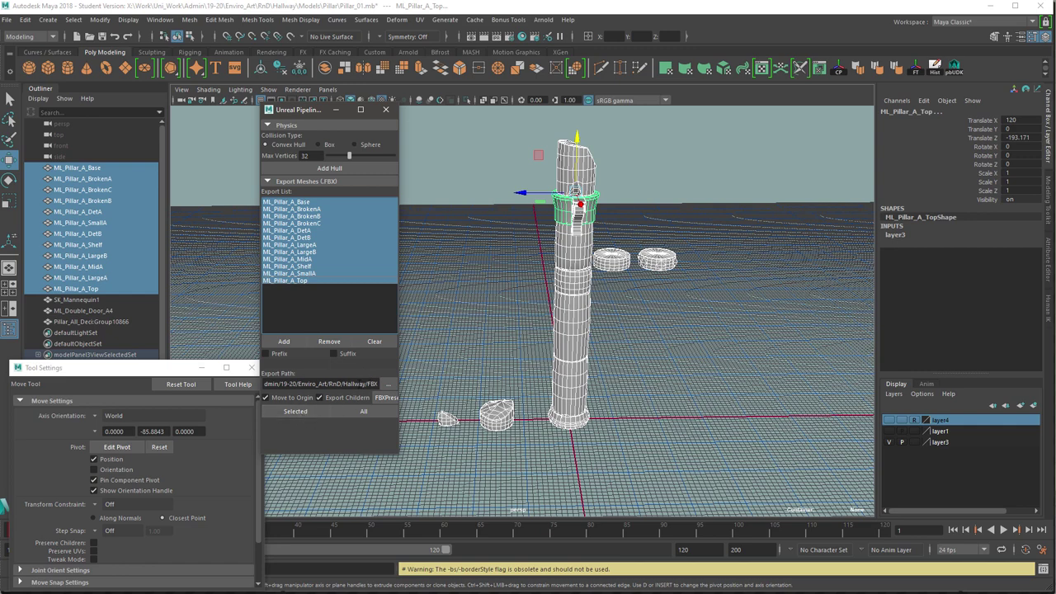
left_click_drag(360, 384, 388, 384)
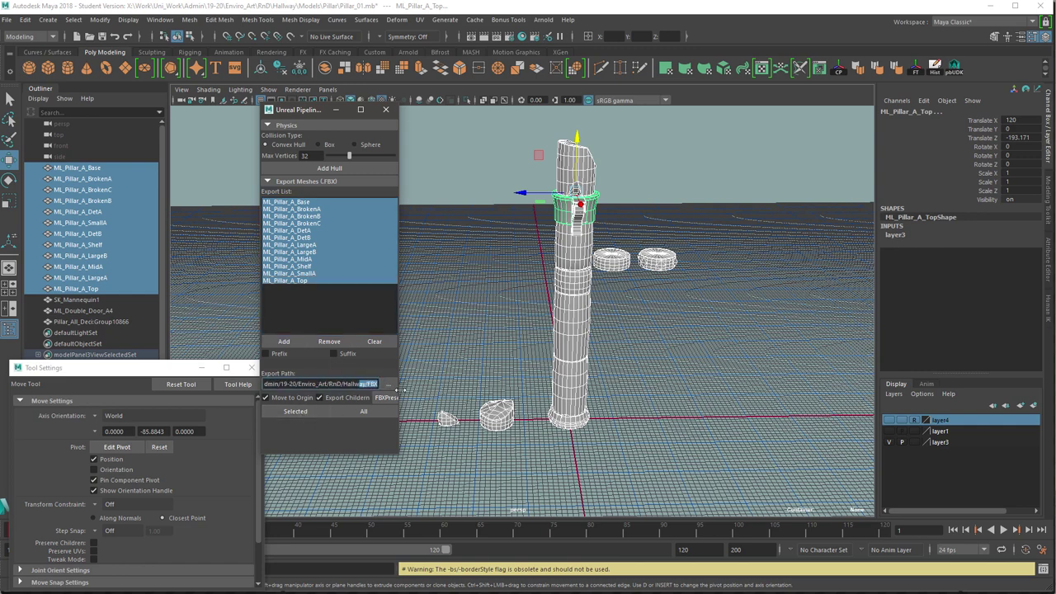
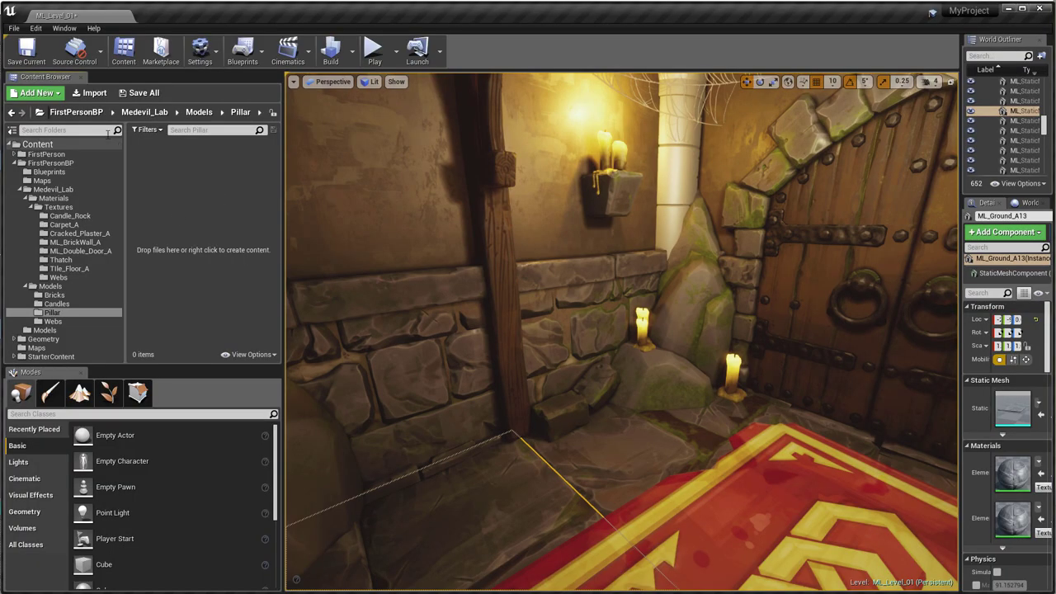
Switch to Unreal Editor and choose all twelve ML_Pillar_A FBX files for import into the Models/Pillar folder.
left_click(51, 312)
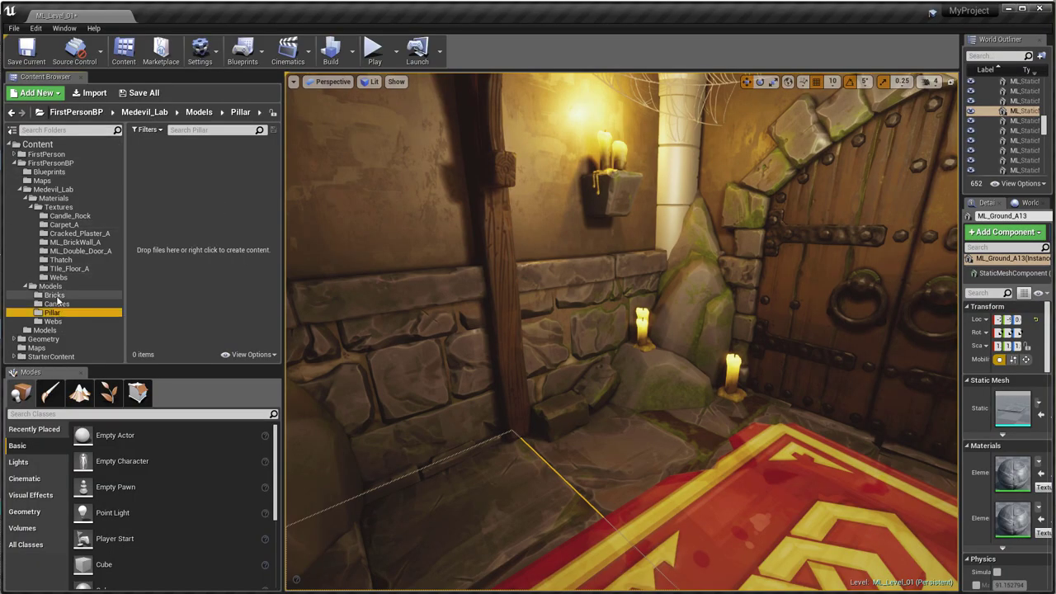
left_click(53, 295)
left_click(52, 313)
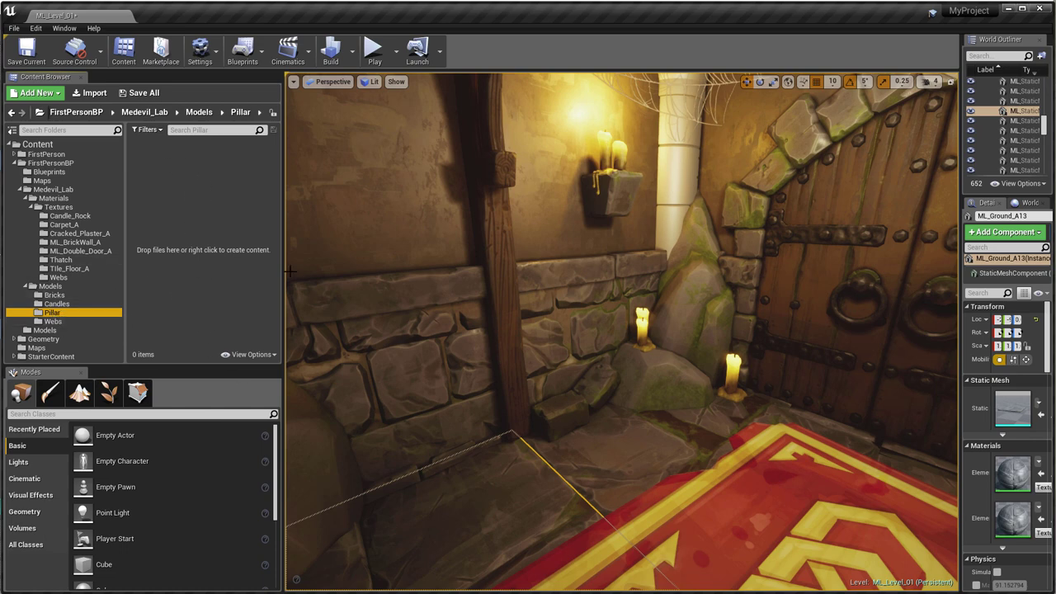
key("alt+Tab")
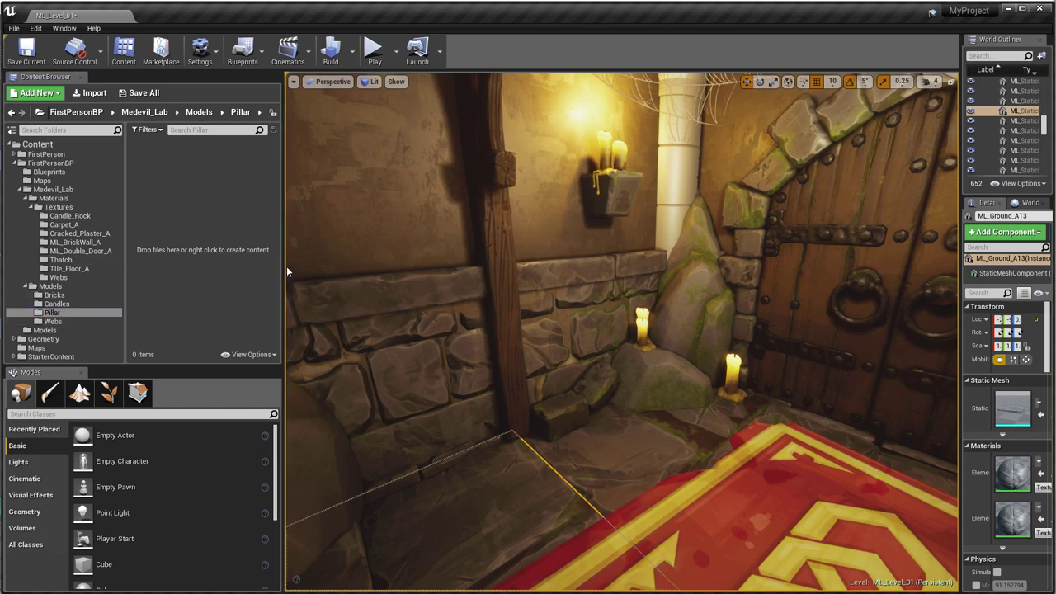
left_click(91, 94)
left_click(195, 78)
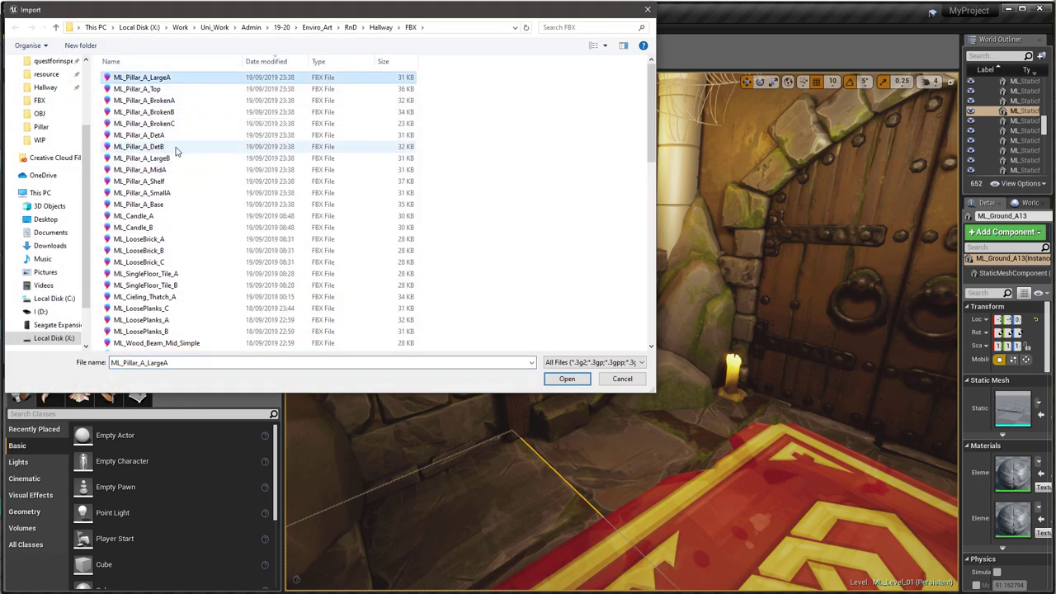
left_click(163, 208, "shift")
left_click(566, 379)
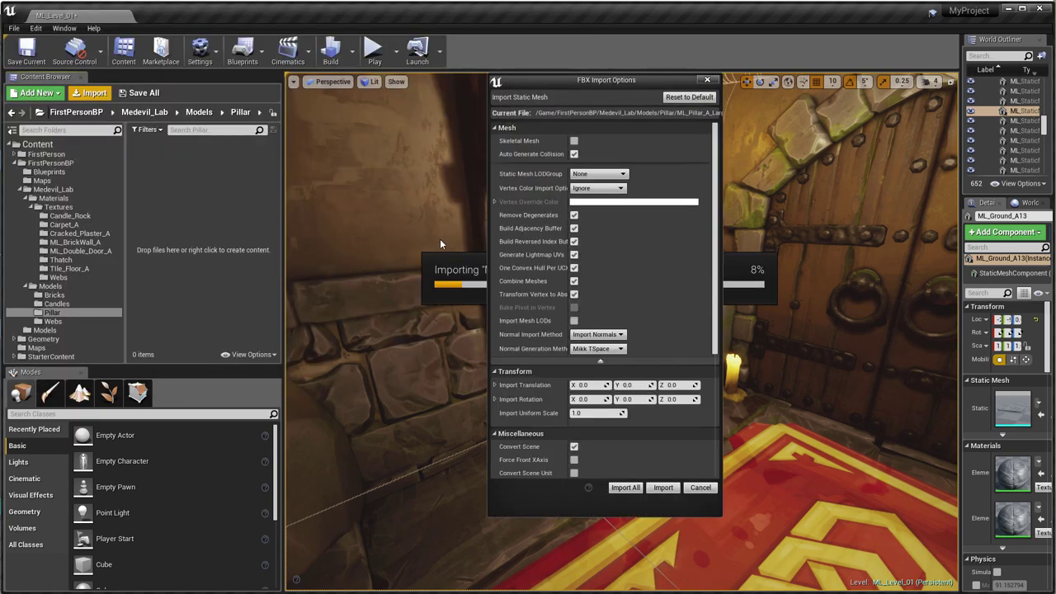
Import all the pillar meshes with Generate Lightmap UVs enabled and widen the Content Browser.
left_click(574, 256)
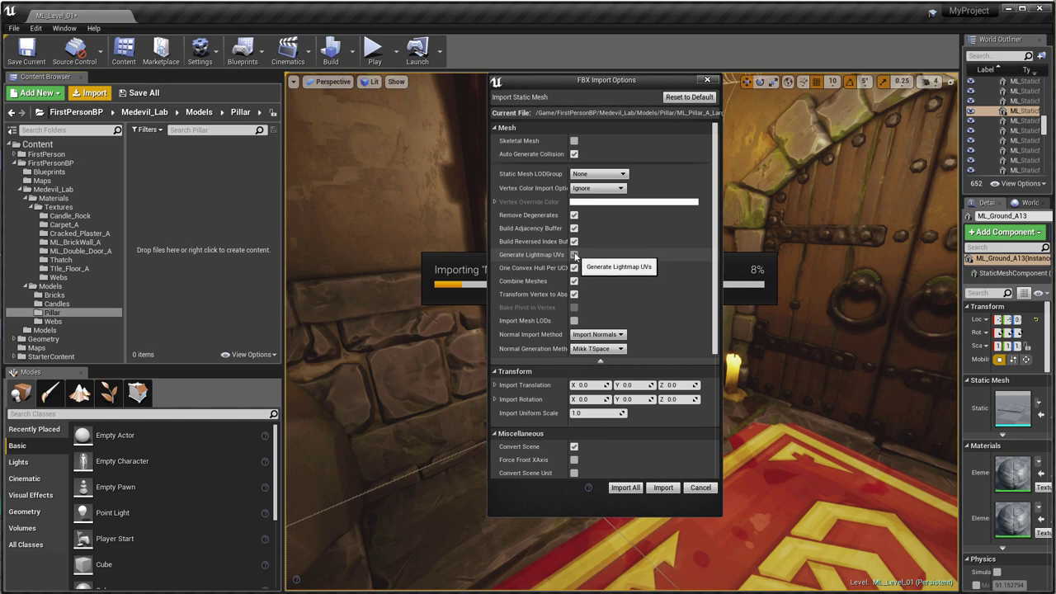
left_click(574, 256)
scroll(602, 297, "down", 2)
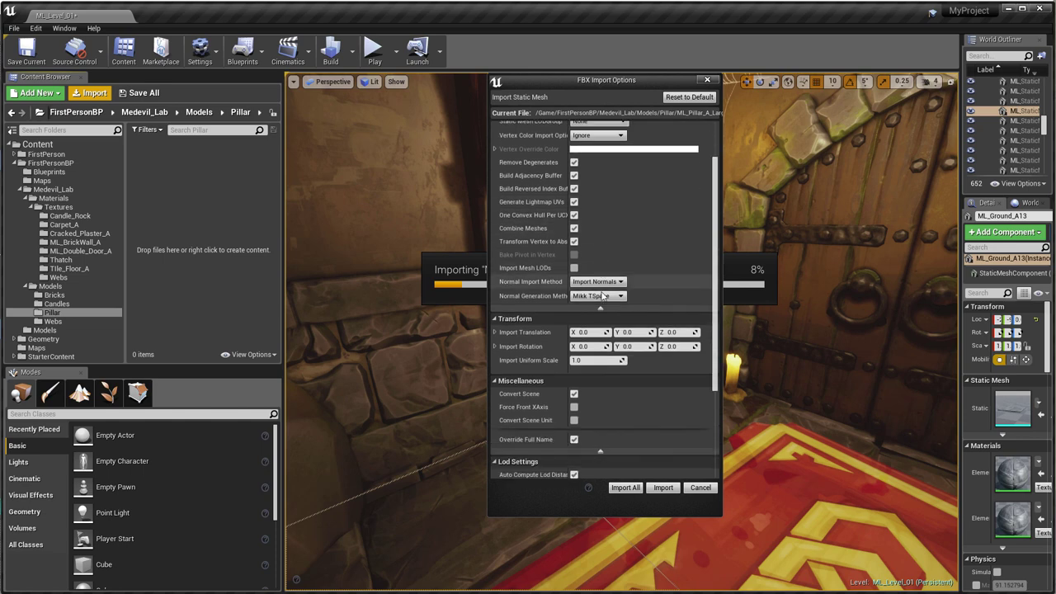
left_click(625, 488)
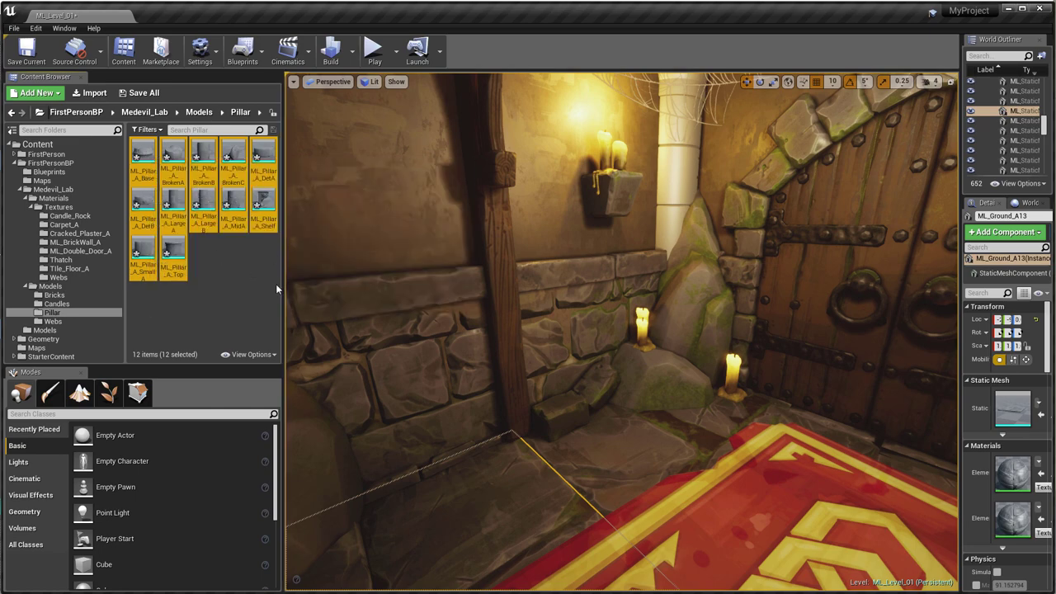
left_click_drag(284, 252, 332, 251)
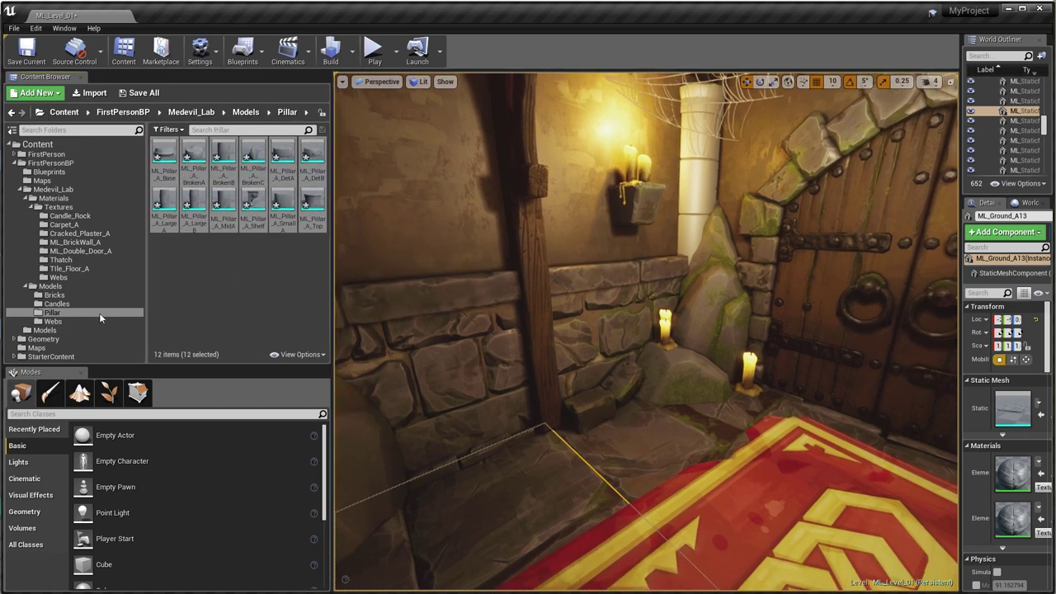
Create a folder named Pillar inside Materials/Textures and open it.
left_click(56, 200)
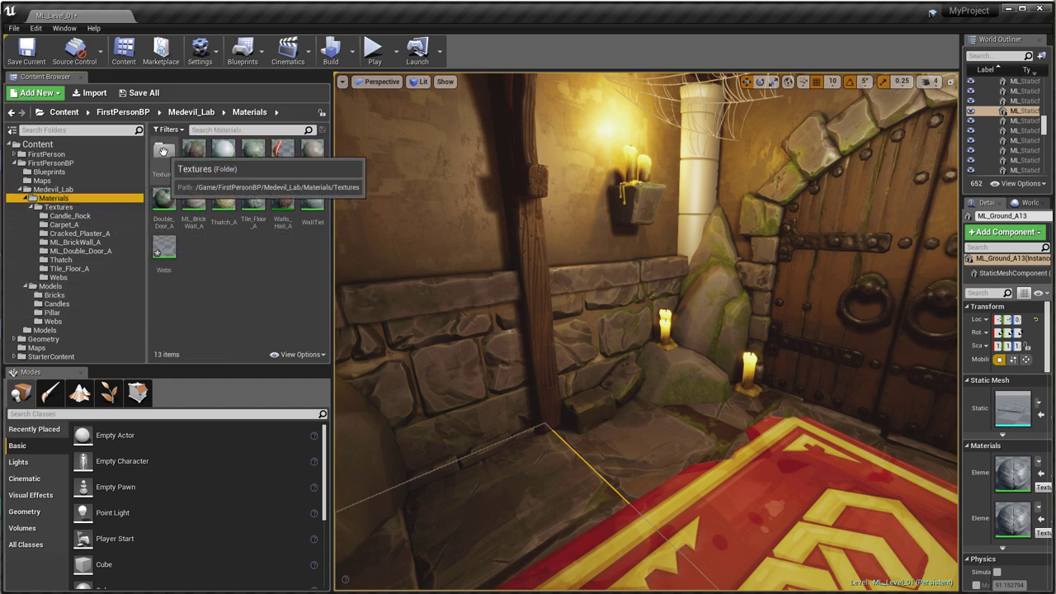
double_click(163, 150)
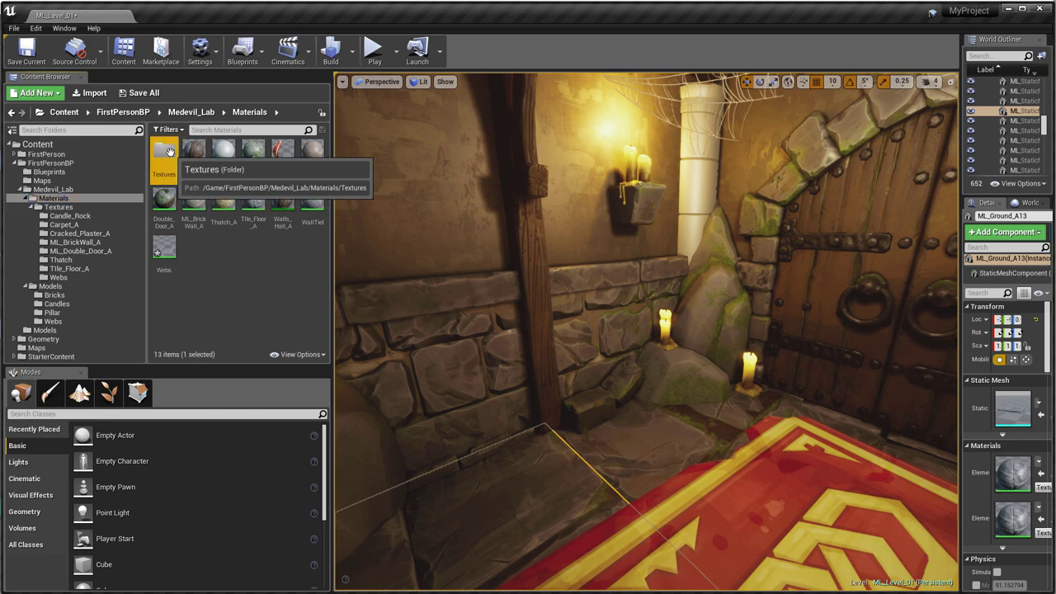
right_click(253, 341)
left_click(274, 331)
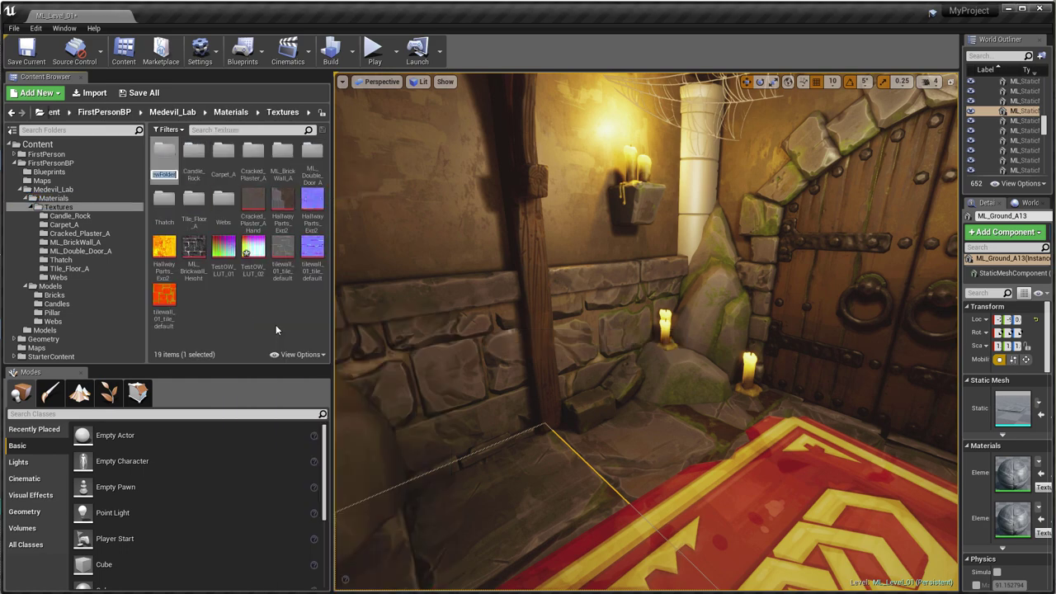
key("BackSpace")
type("Pillar")
key("Return")
double_click(310, 153)
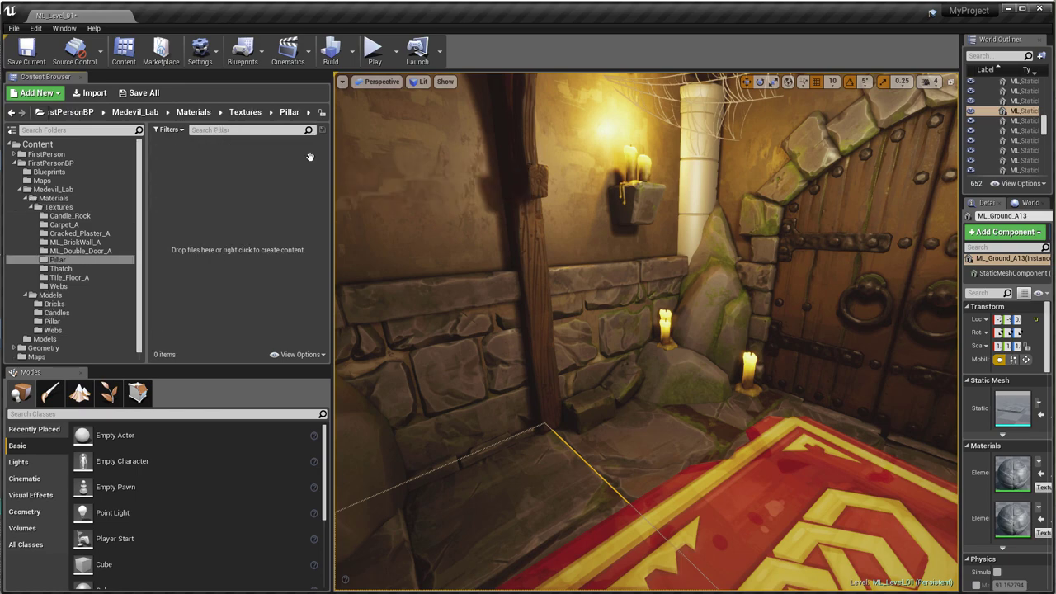
Import the Pillar_A BaseColor, Normal and OcclusionRoughnessMetallic textures from Hallway/Textures/Pillar into the new Pillar folder.
left_click(90, 92)
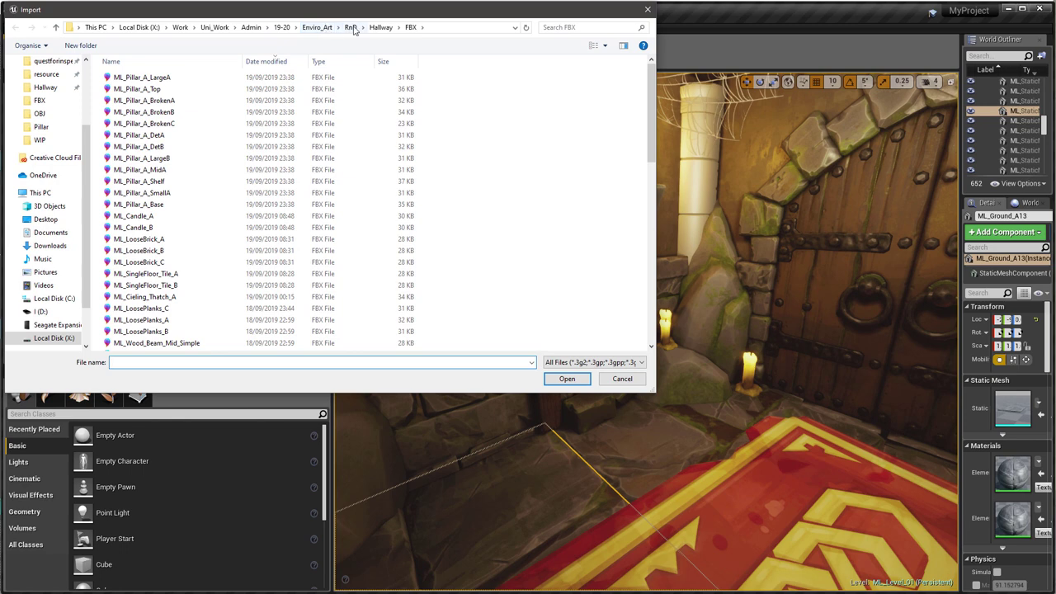
left_click(381, 27)
double_click(137, 123)
double_click(132, 135)
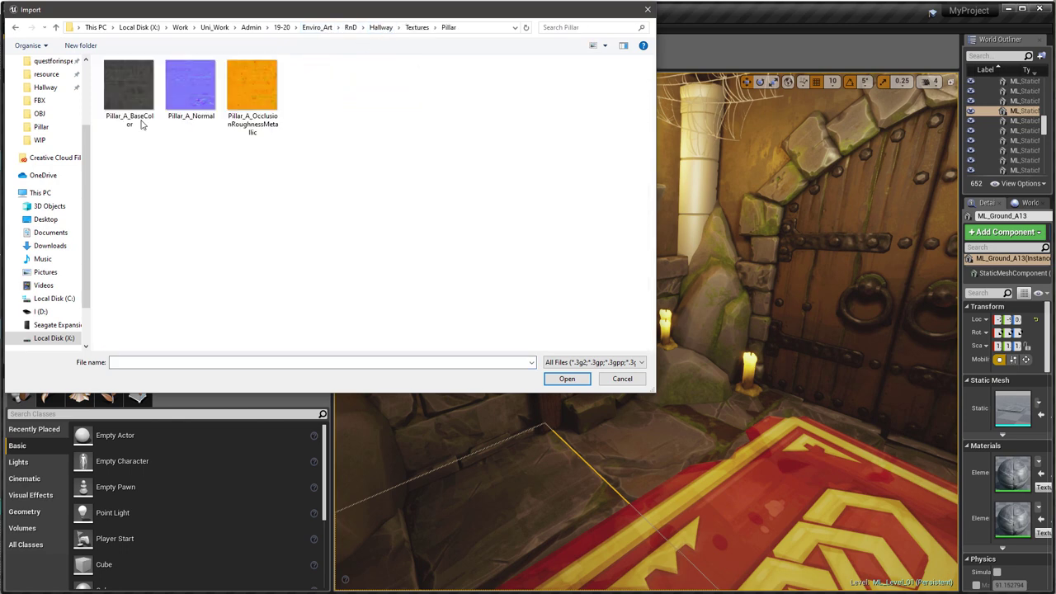
left_click(132, 91)
left_click(252, 91, "shift")
left_click(566, 379)
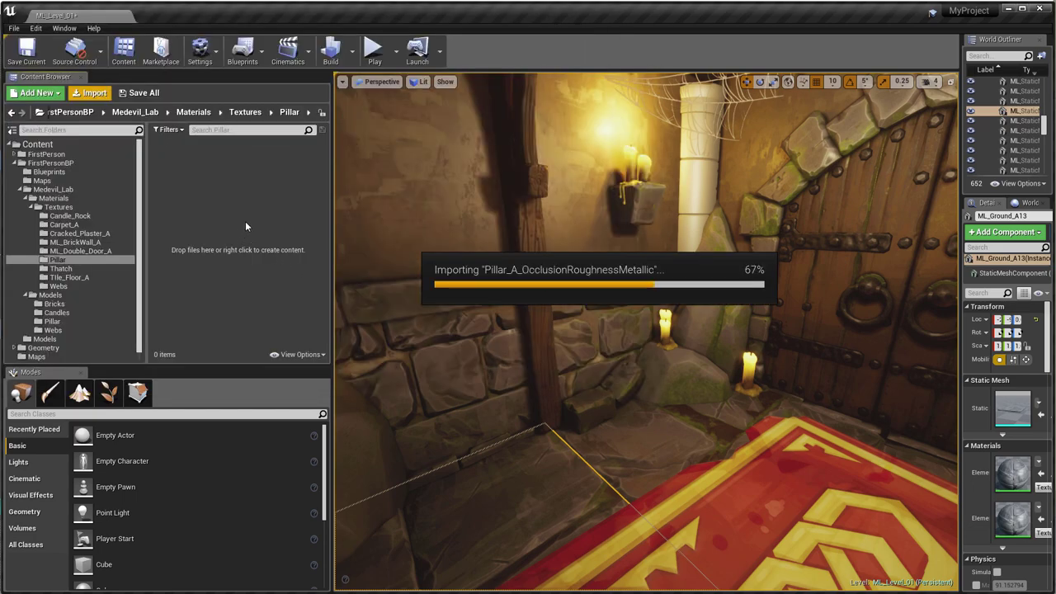
left_click(175, 212)
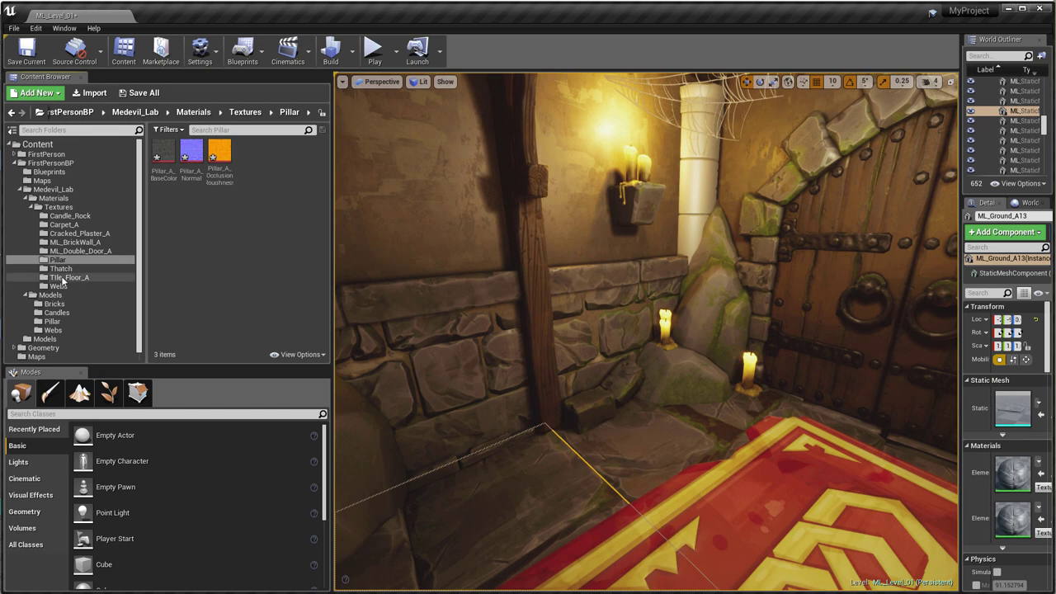
Create a new material named Pillar_A in the Medevil_Lab/Materials folder and open it for editing.
left_click(52, 198)
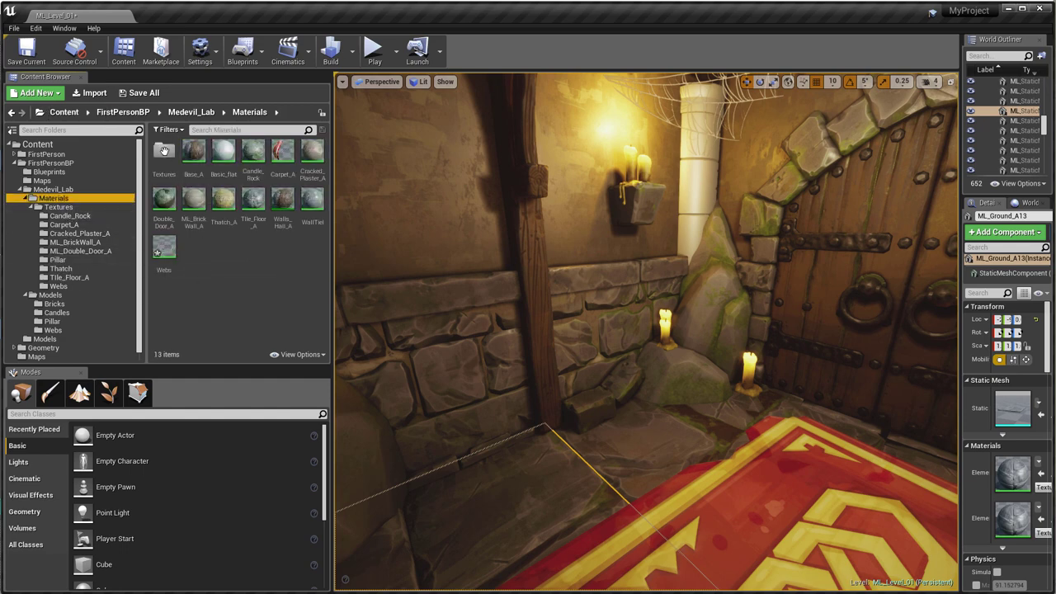
right_click(242, 301)
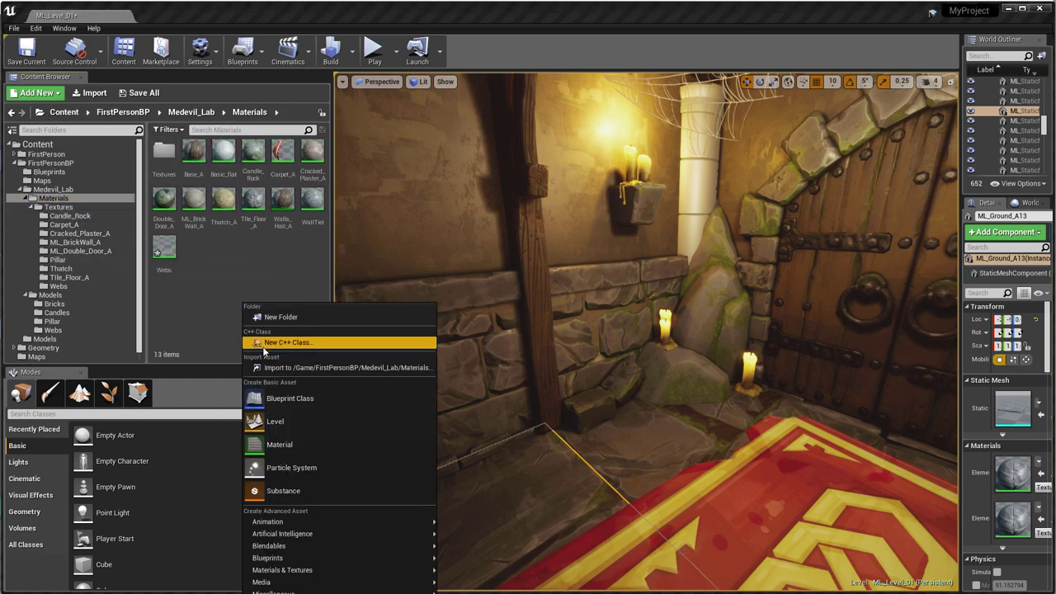
left_click(284, 444)
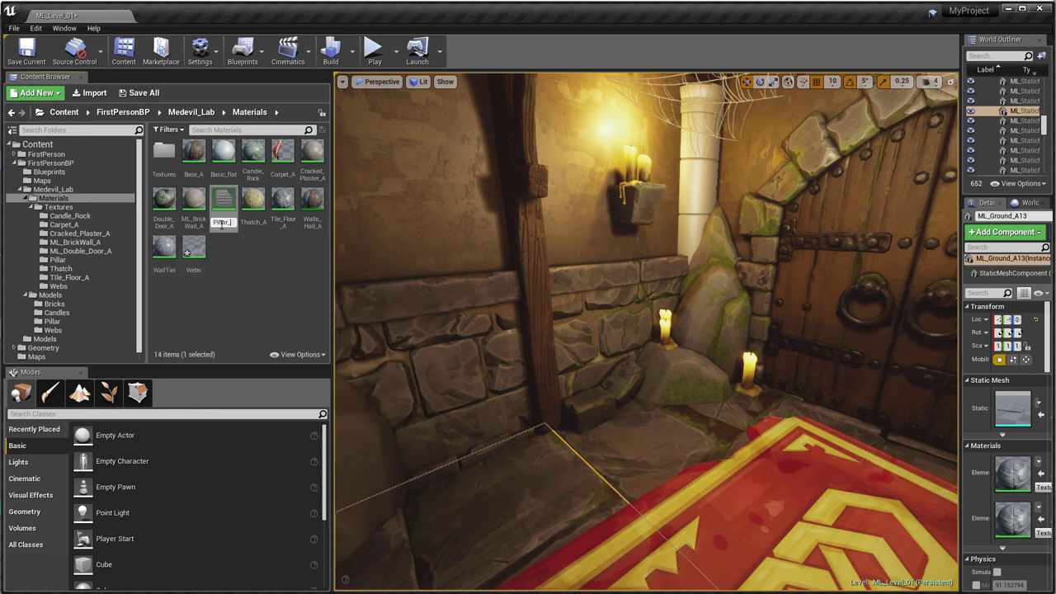
key("Return")
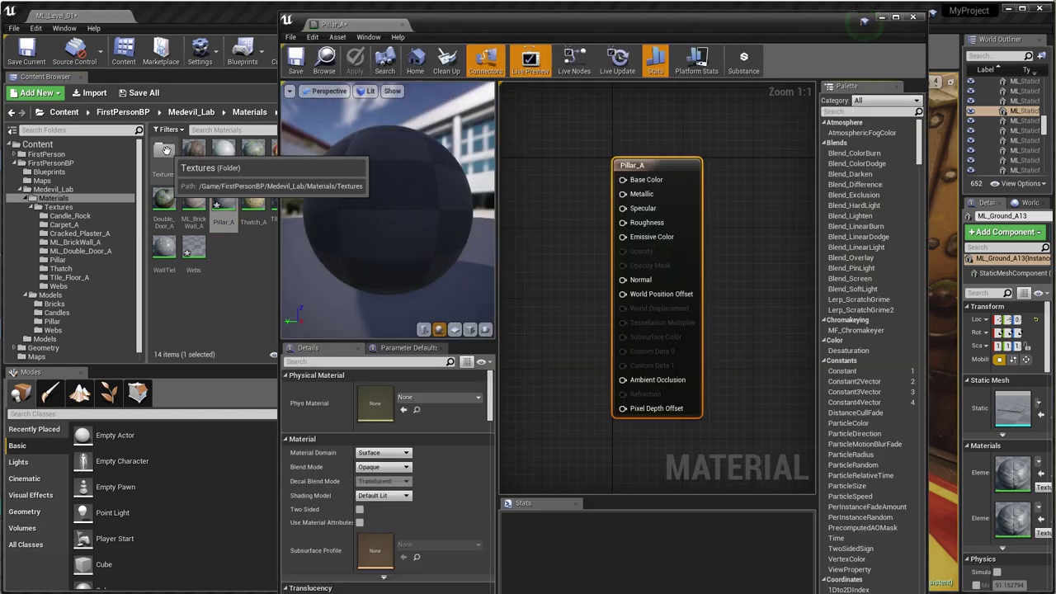
Disable sRGB on the Pillar_A_OcclusionRoughnessMetallic texture in the Textures/Pillar folder, then save and close it.
double_click(164, 150)
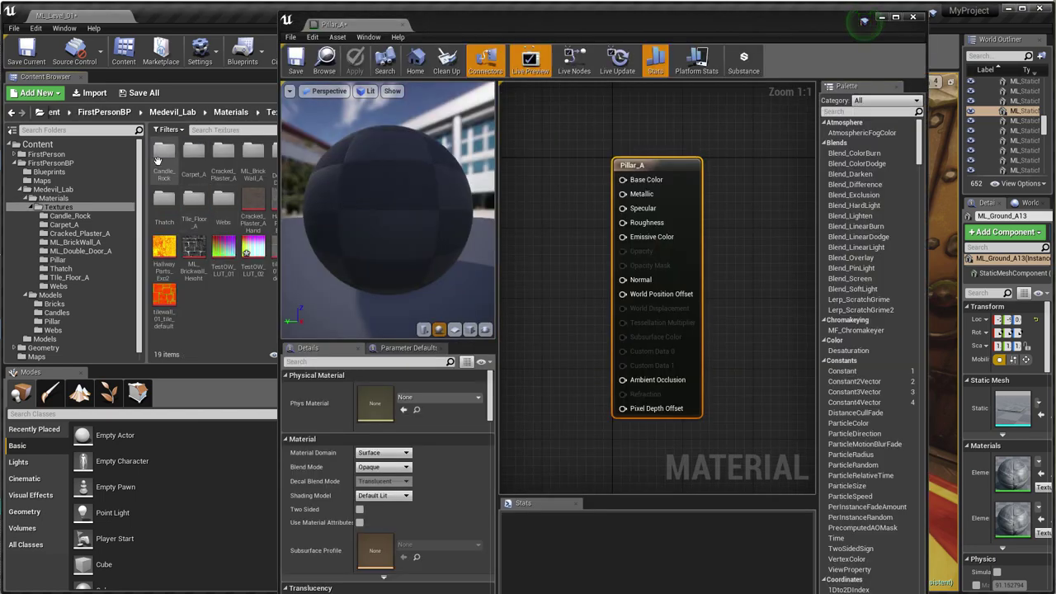
left_click_drag(535, 34, 687, 46)
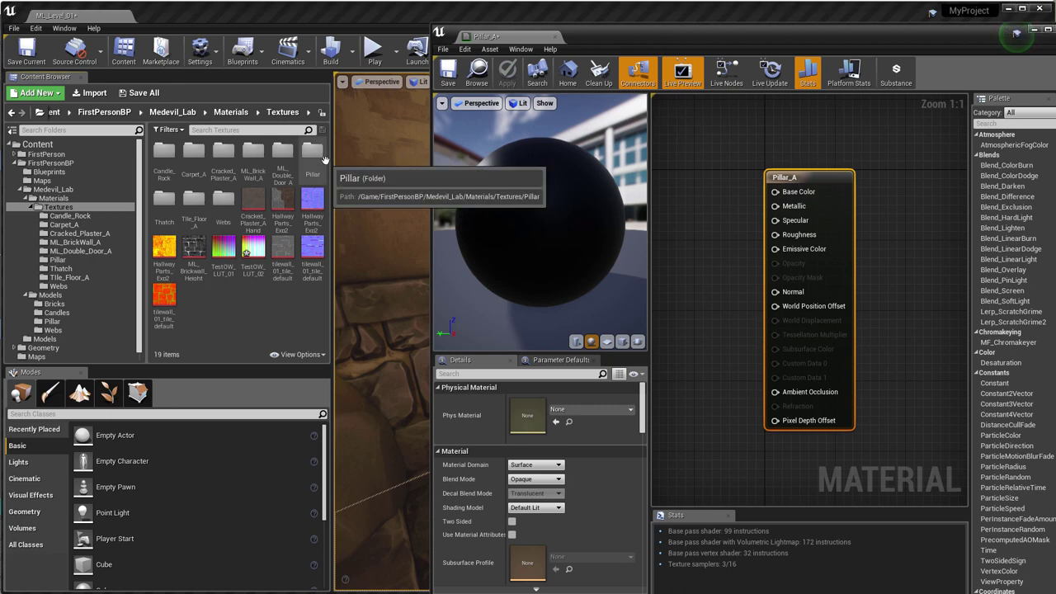
double_click(313, 158)
double_click(220, 150)
left_click_drag(684, 59, 564, 31)
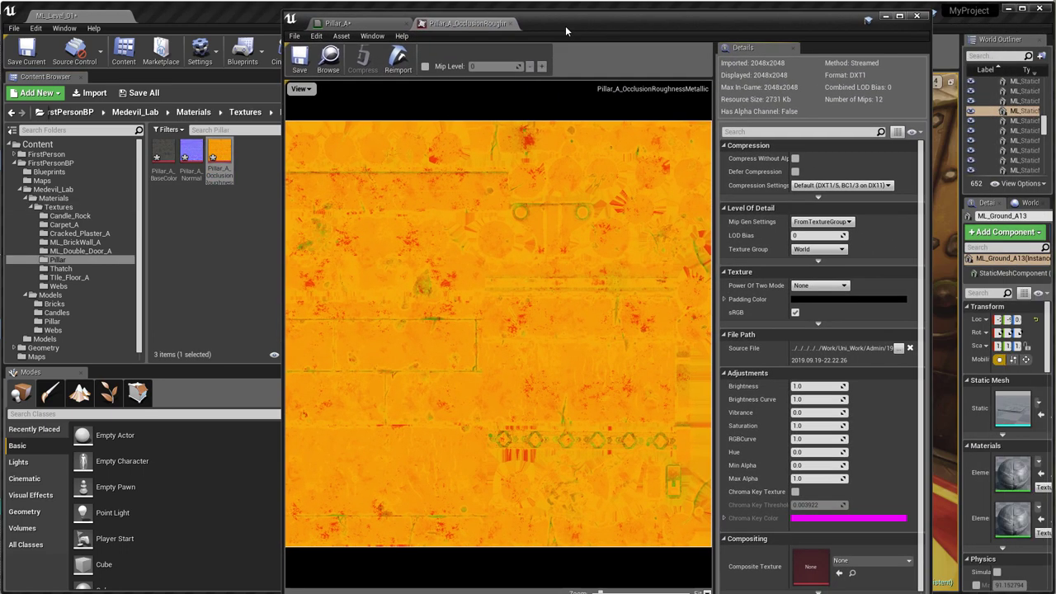
left_click(794, 313)
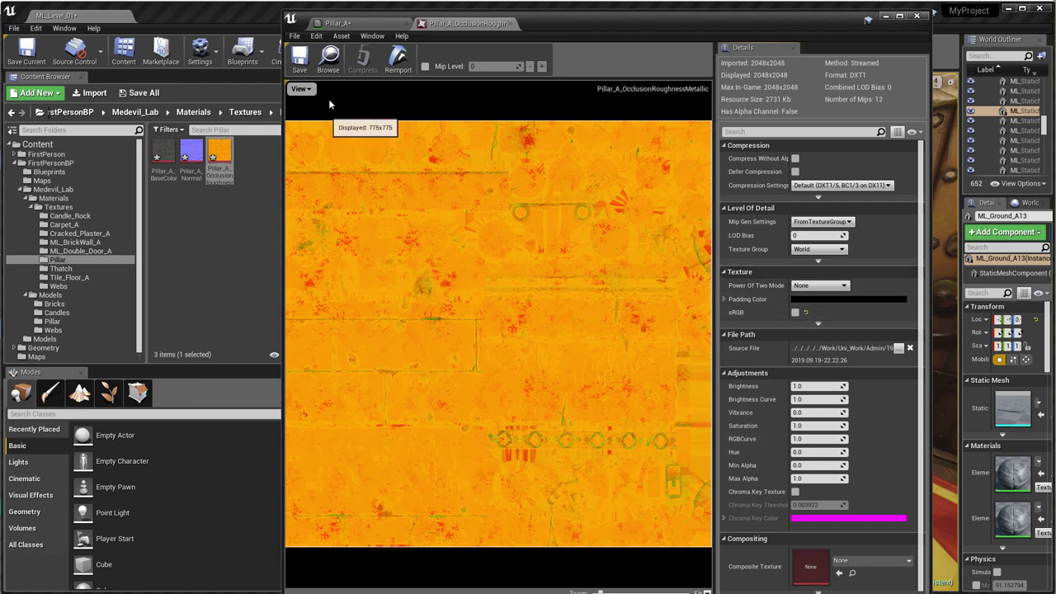
left_click(299, 54)
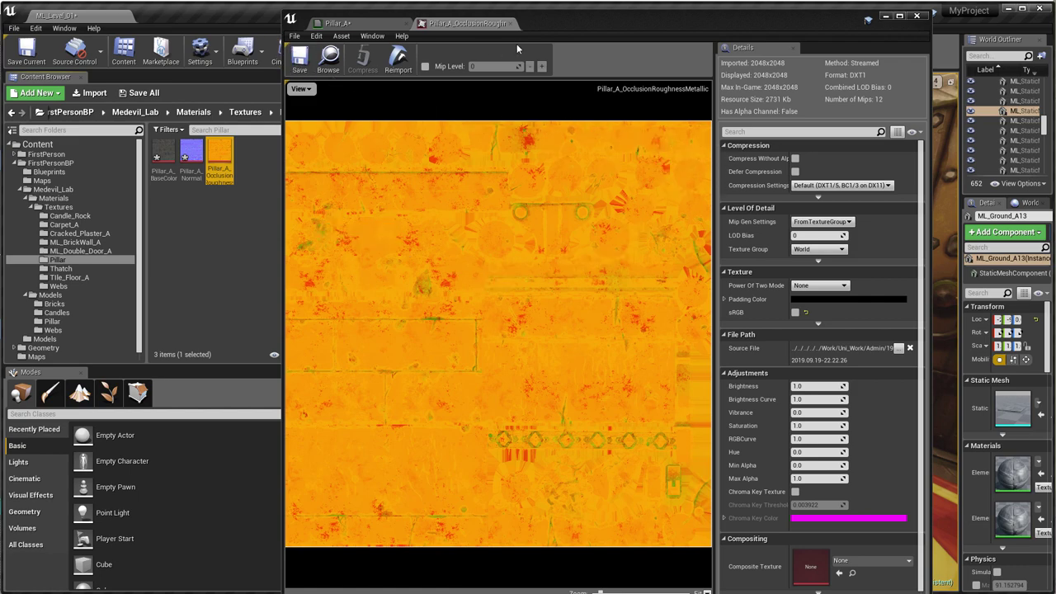
left_click(510, 23)
Add the three Pillar_A textures to the Pillar_A material graph and spread the nodes out beside the material node.
left_click(165, 153, "shift")
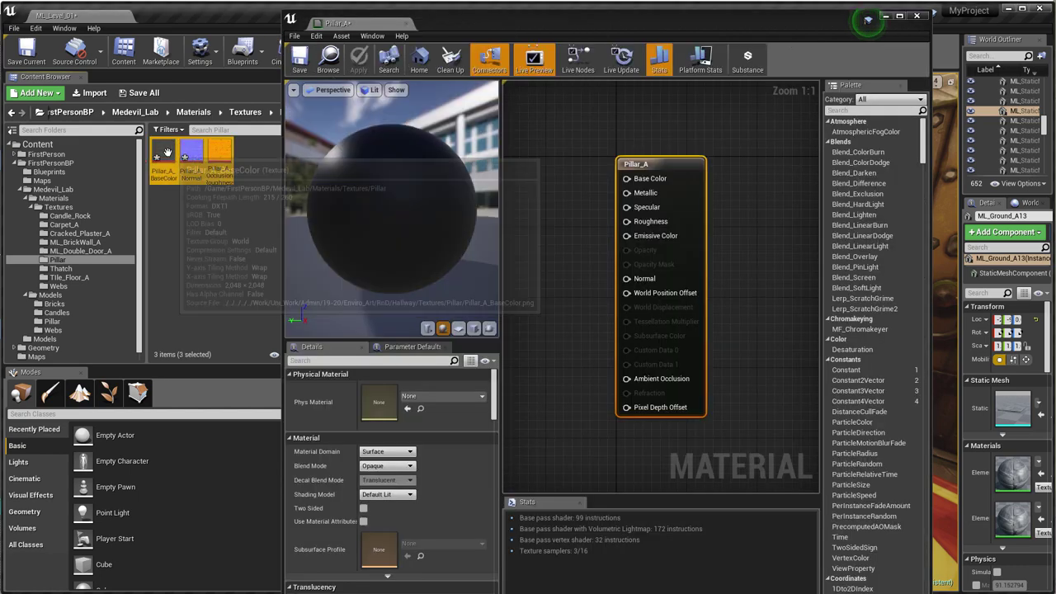
left_click_drag(165, 152, 544, 223)
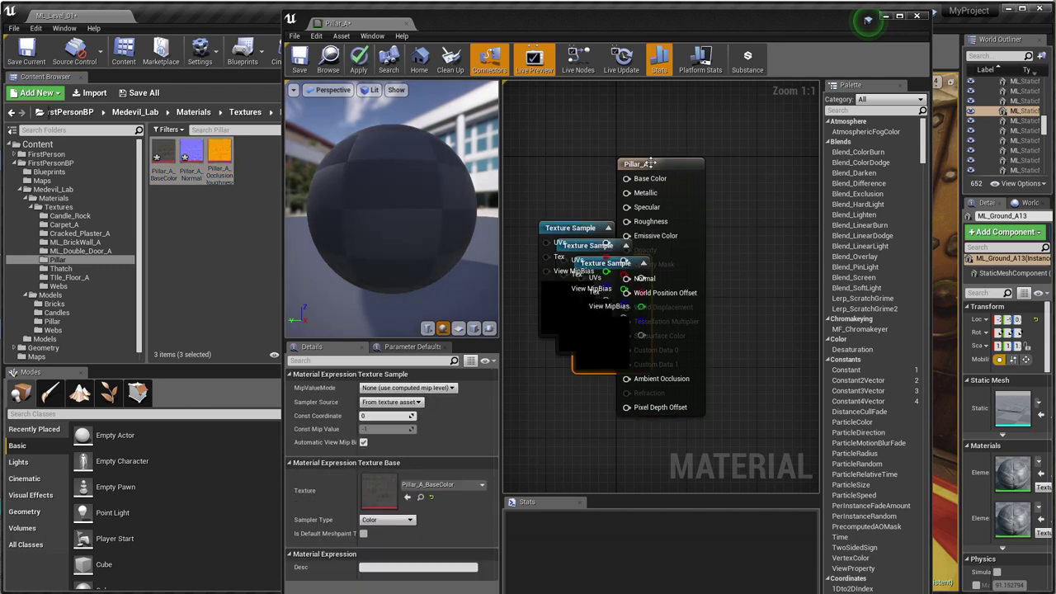
left_click_drag(651, 163, 739, 172)
left_click_drag(587, 228, 567, 124)
left_click_drag(546, 264, 583, 352)
left_click_drag(601, 241, 554, 239)
left_click(675, 237)
left_click_drag(724, 212, 709, 166)
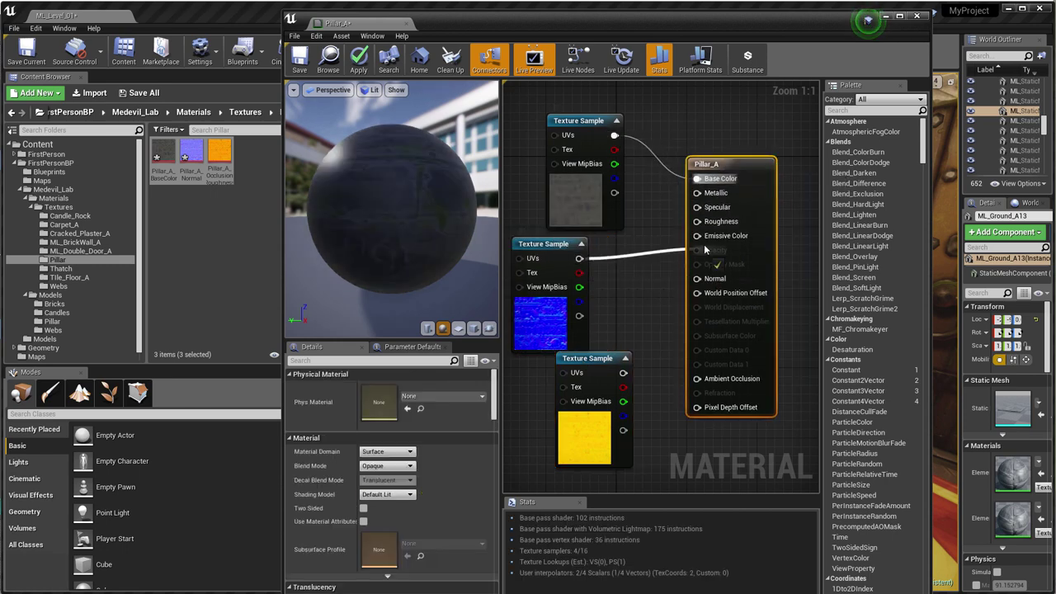
Connect the colour and normal textures to Base Color and Normal, and the packed texture's red, green and blue to Ambient Occlusion, Roughness and Metallic.
left_click_drag(697, 280, 696, 278)
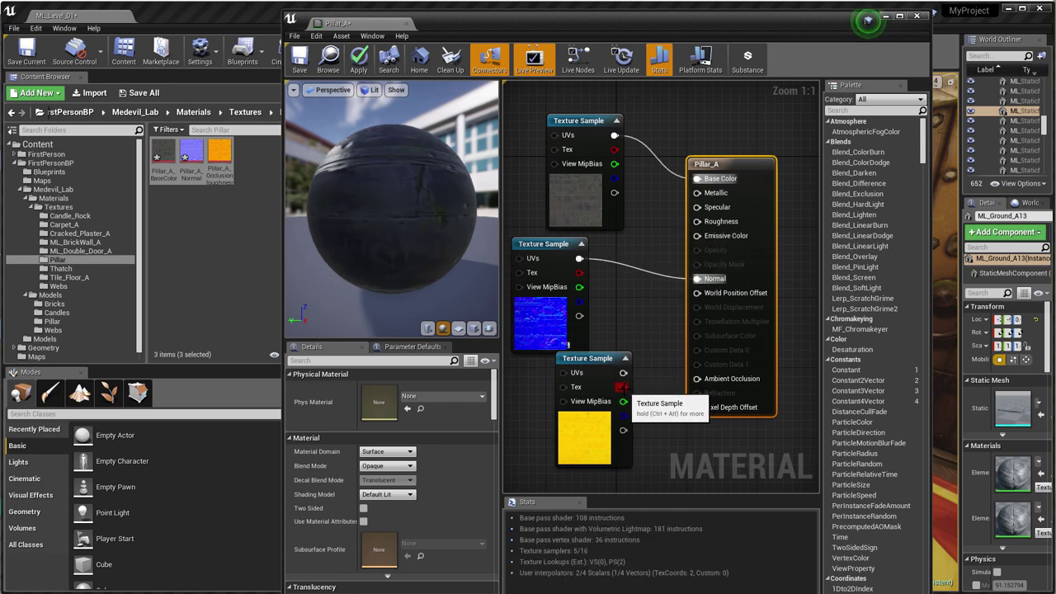
left_click_drag(623, 388, 632, 402)
left_click_drag(690, 380, 696, 380)
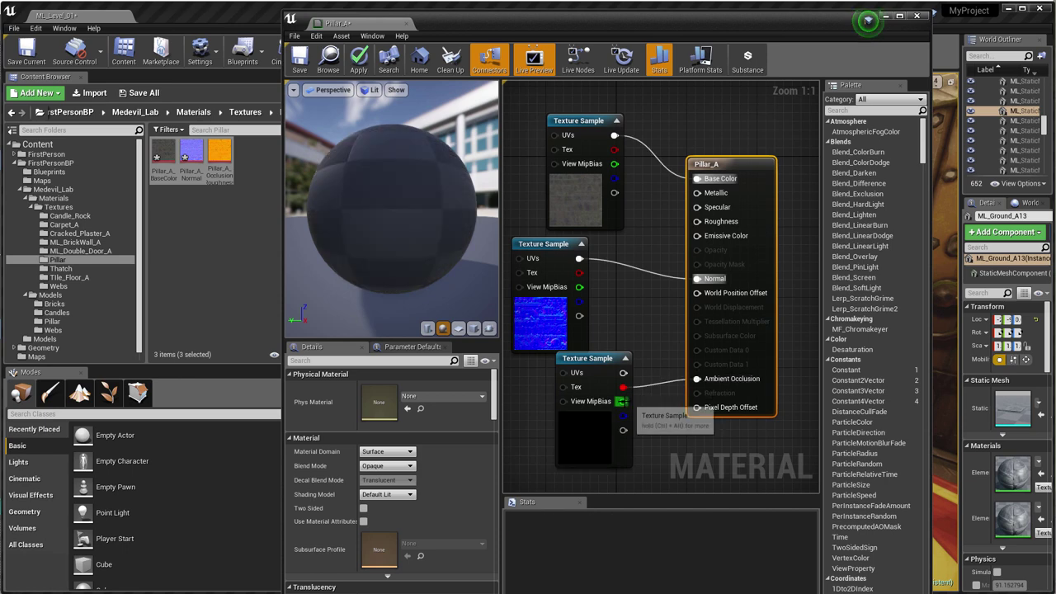
left_click_drag(623, 401, 700, 223)
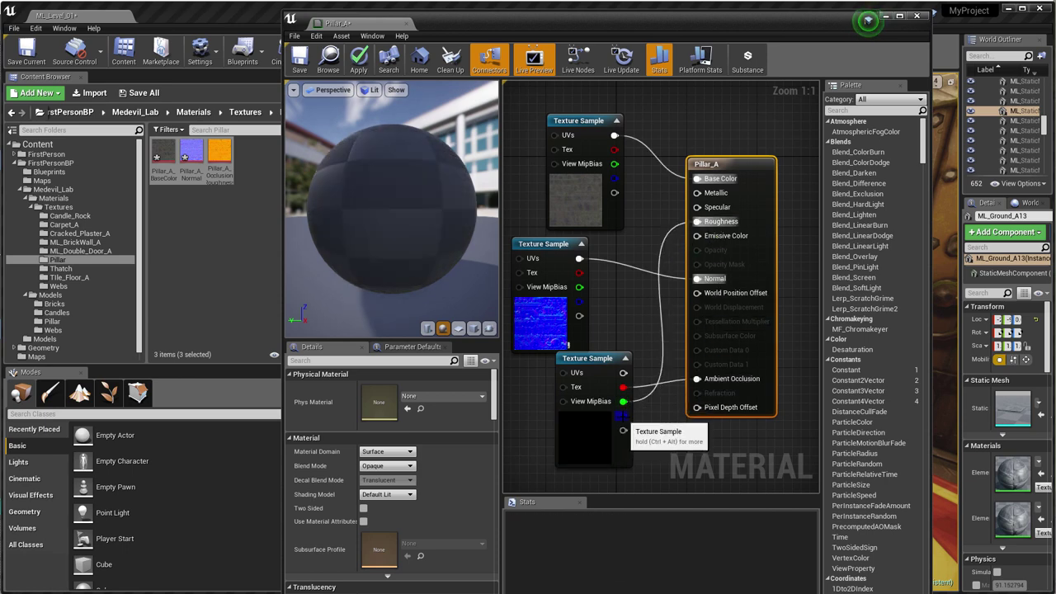
left_click_drag(622, 414, 700, 195)
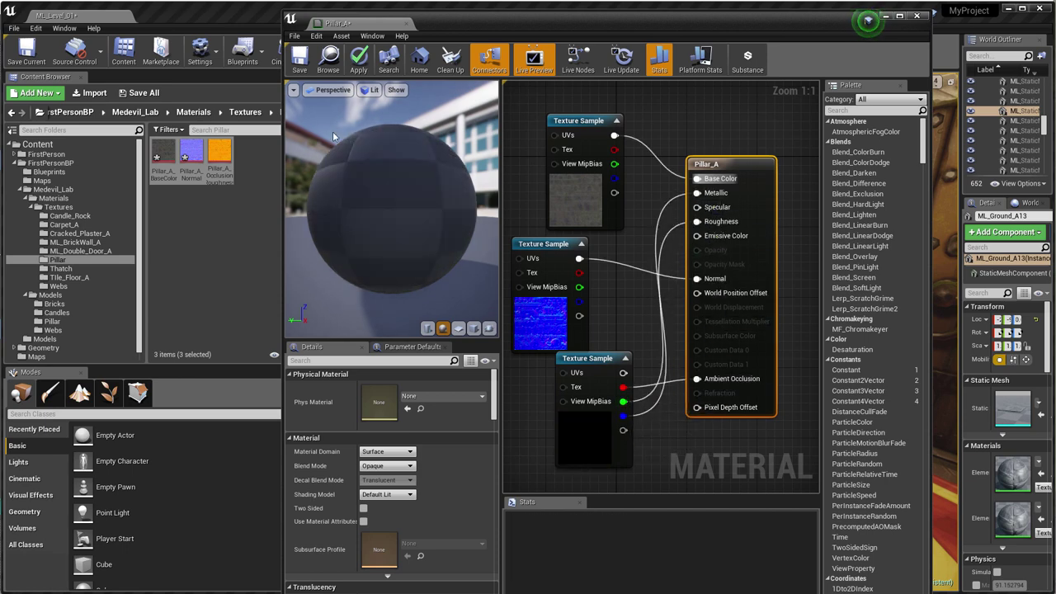
Inspect the material preview from another angle, then save the Pillar_A material and close its editor.
left_click_drag(418, 178, 349, 33)
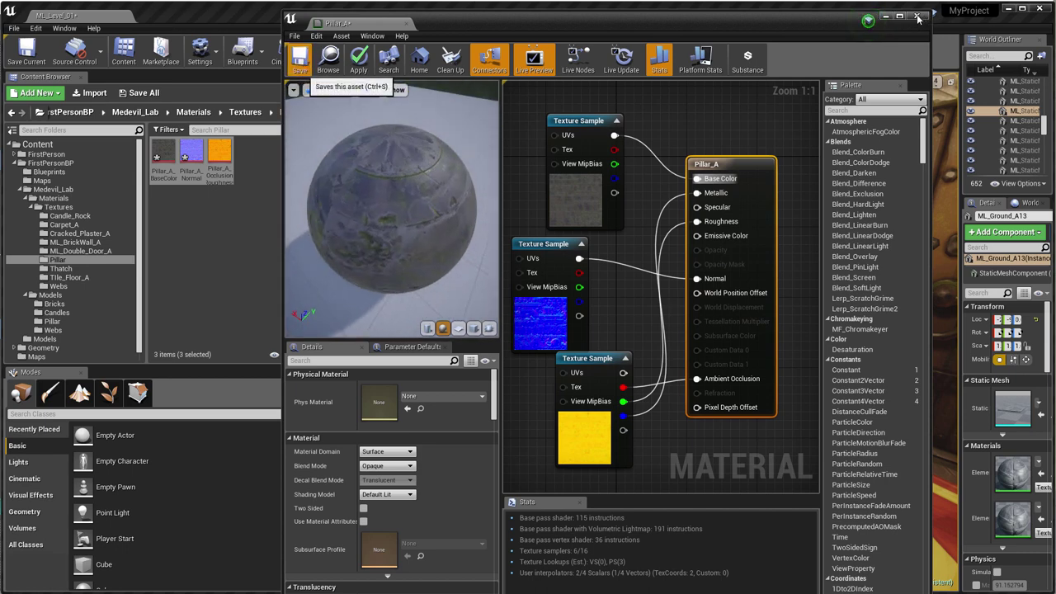
key("ctrl+s")
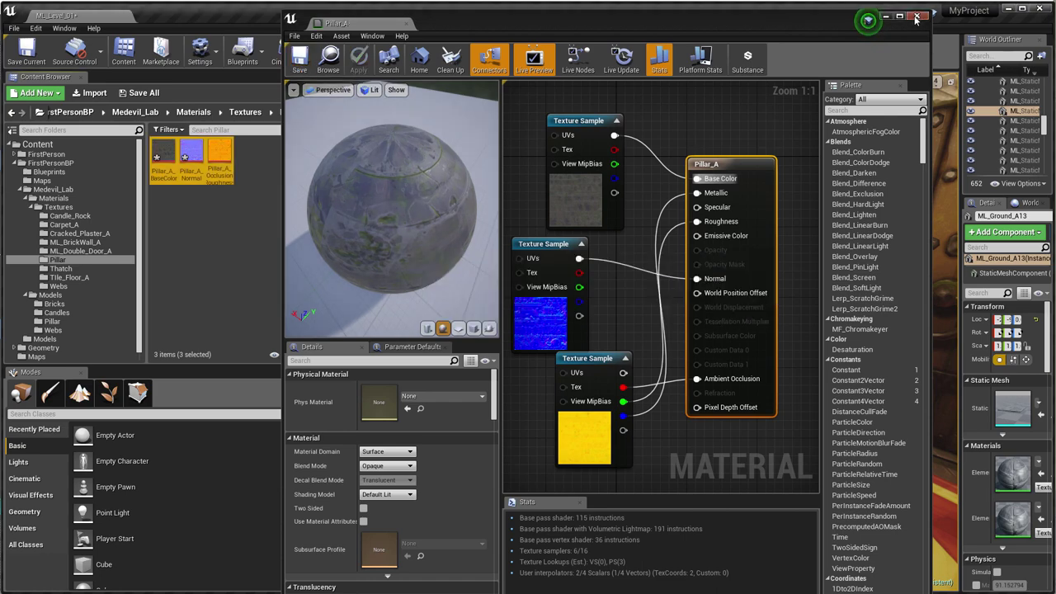
left_click(915, 16)
left_click(233, 241)
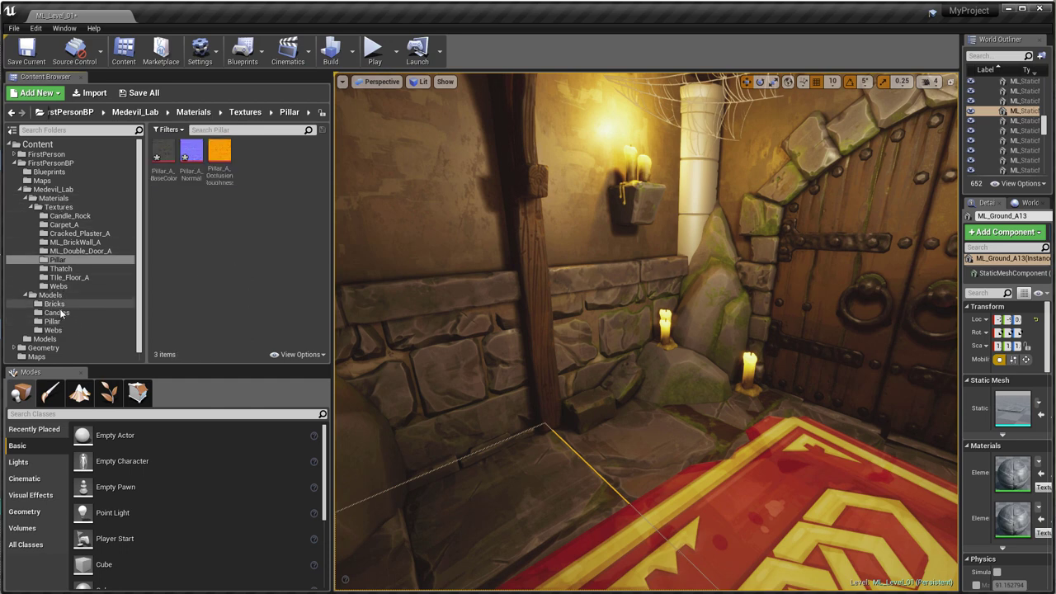
Open all twelve pillar static meshes from the Medevil_Lab/Models/Pillar folder for editing.
left_click(52, 340)
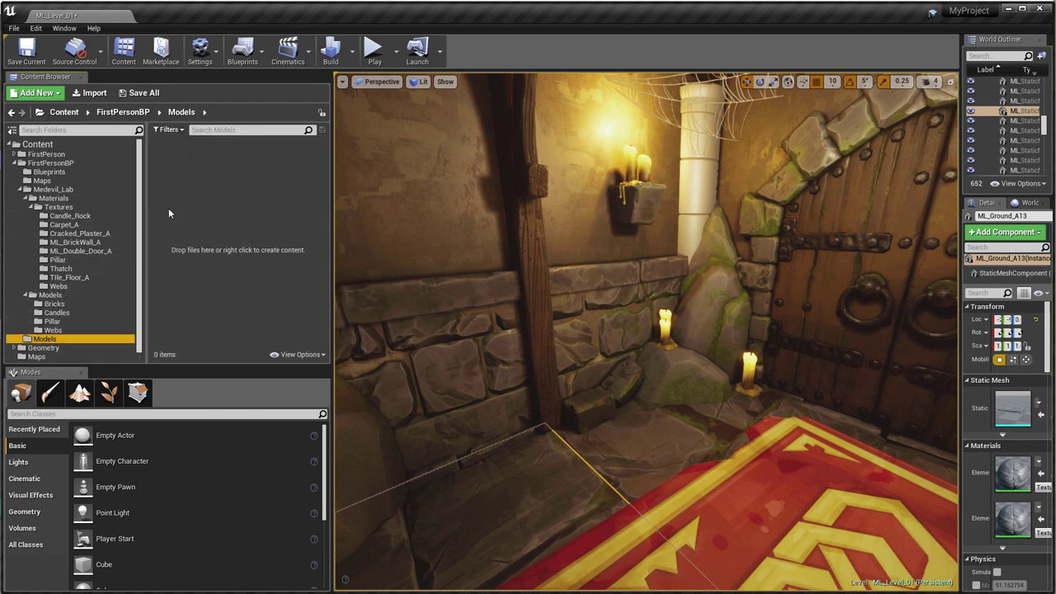
left_click(54, 303)
left_click(56, 313)
left_click(52, 321)
mouse_move(160, 149)
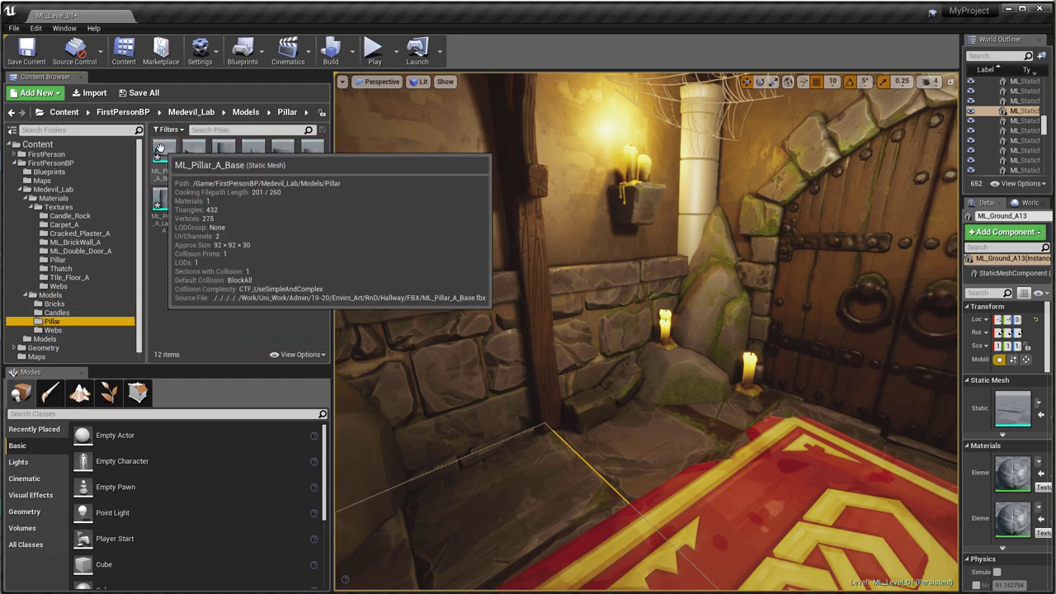
key("ctrl+a")
right_click(188, 154)
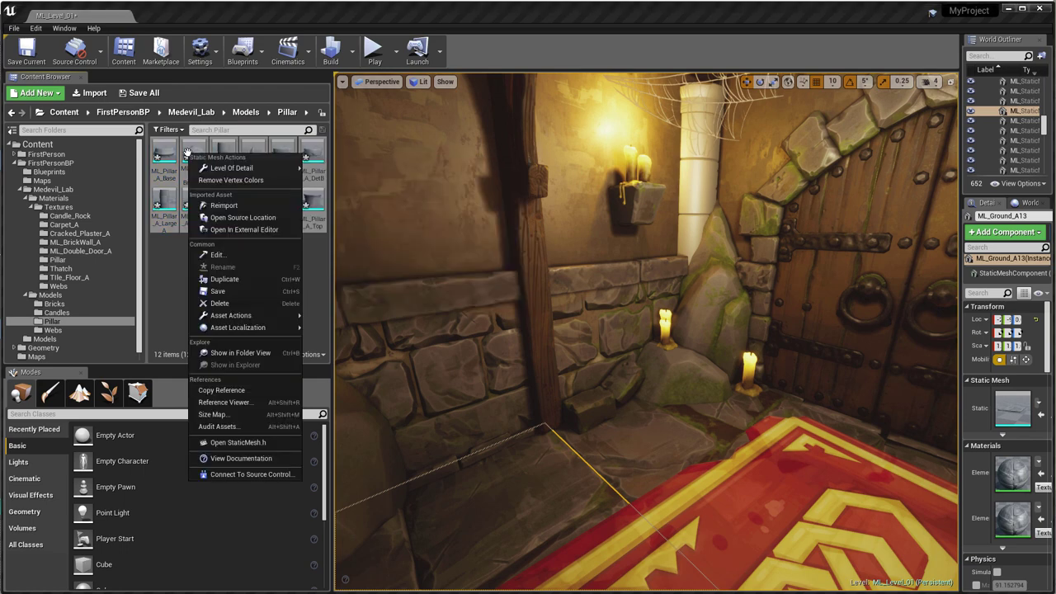
left_click(245, 259)
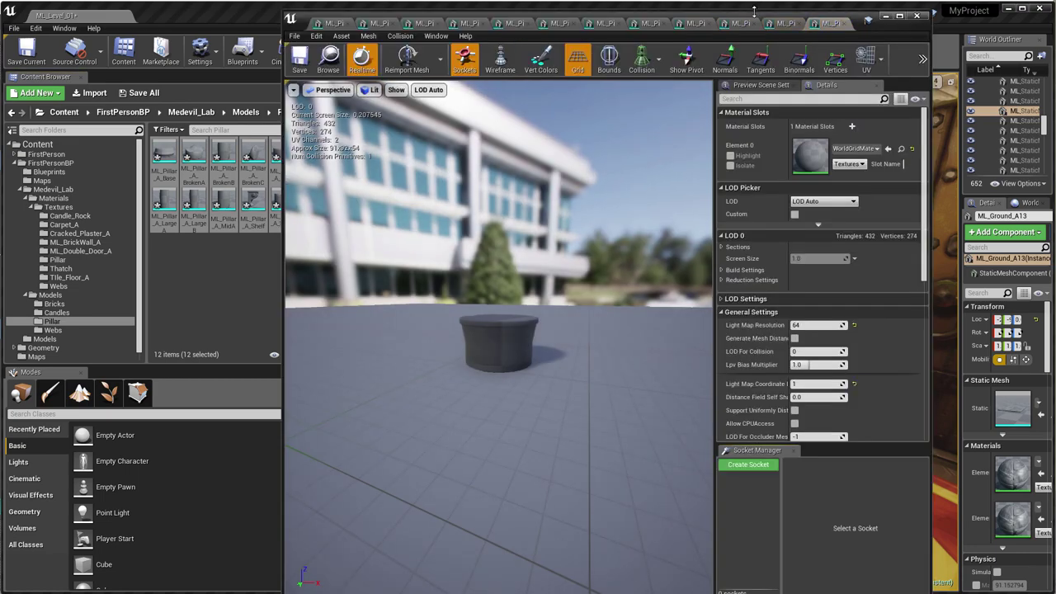
left_click_drag(753, 10, 765, 11)
Assign the Pillar_A material to the material slot of ML_Pillar_A_Base and inspect the textured mesh up close.
left_click(345, 22)
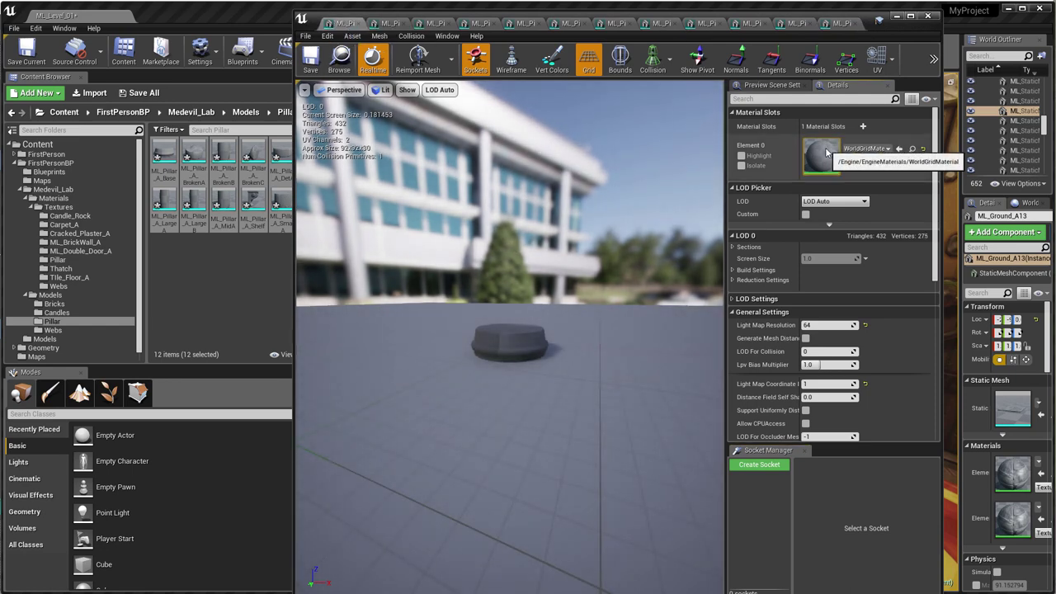
left_click(865, 149)
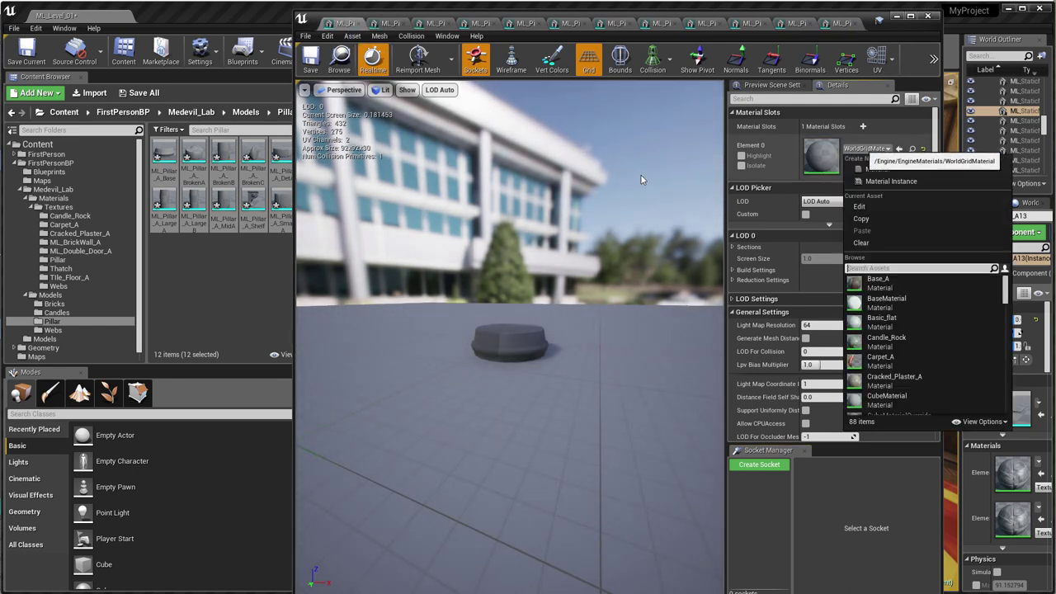
left_click(51, 323)
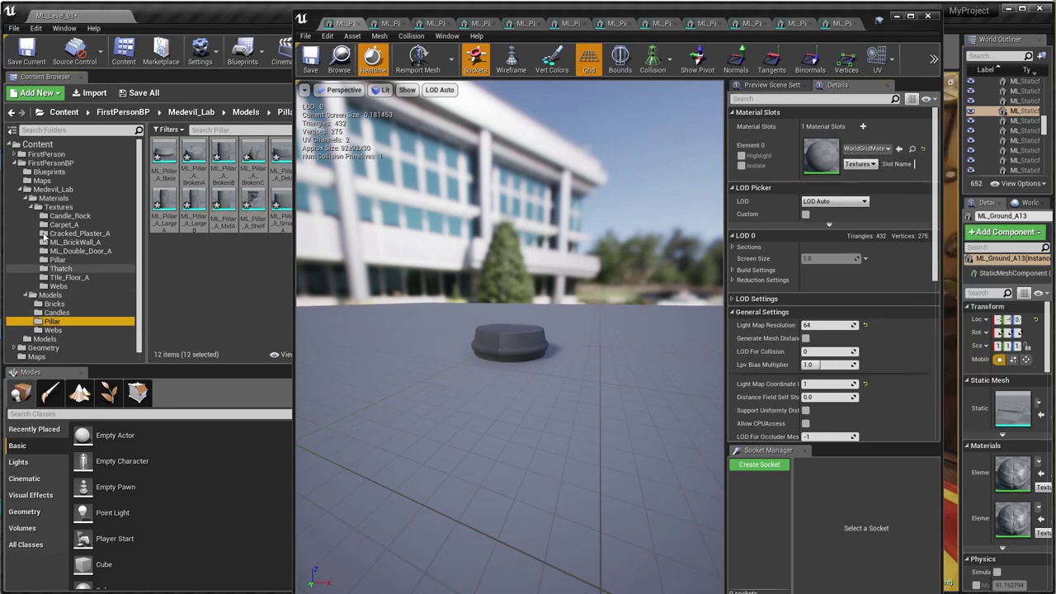
left_click(51, 199)
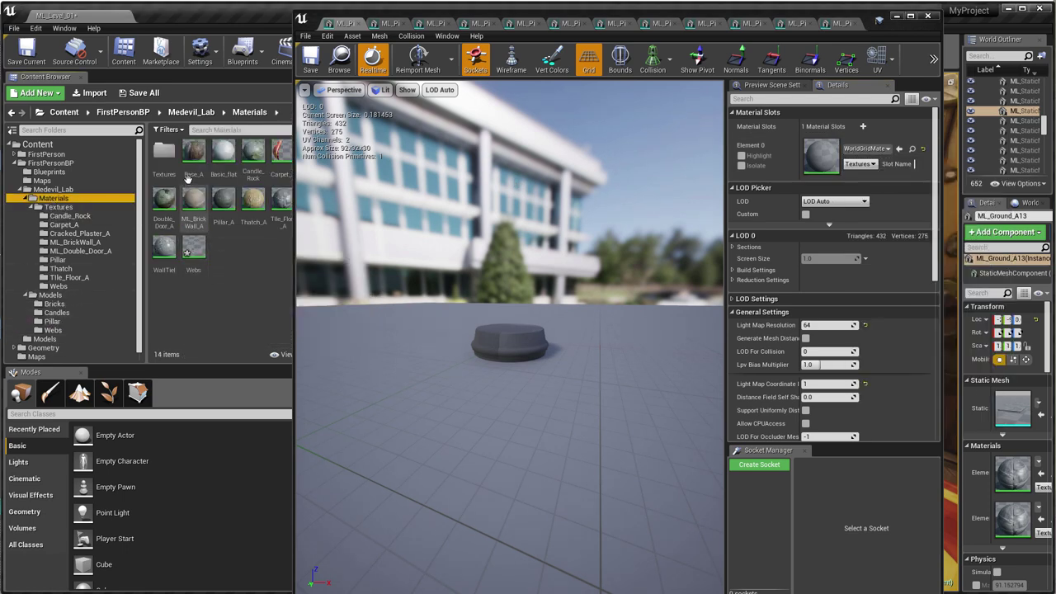
left_click_drag(224, 200, 816, 157)
scroll(488, 281, "up", 5)
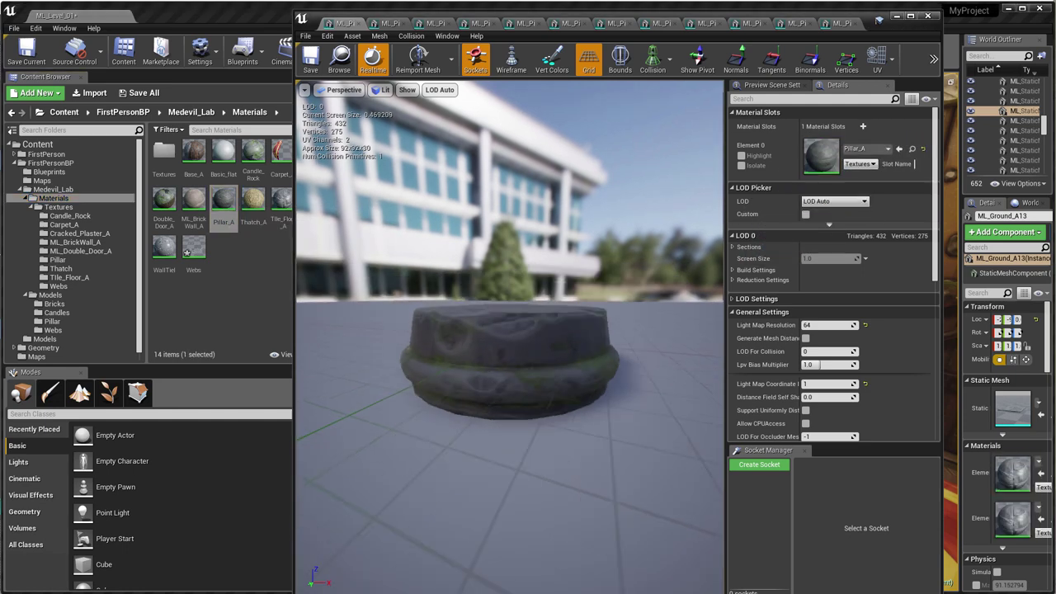
left_click_drag(488, 280, 480, 304)
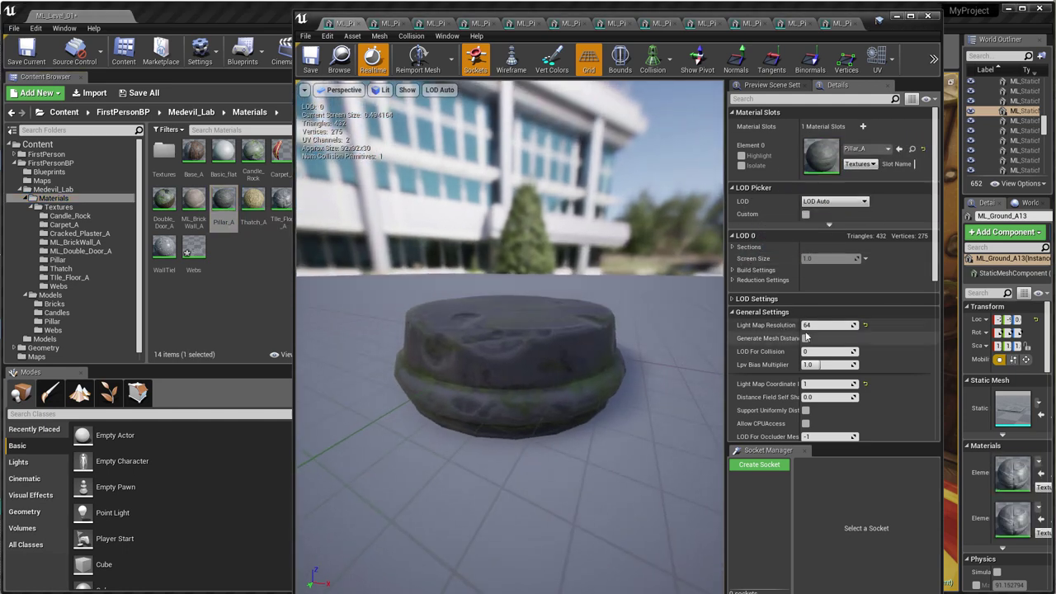
Set the Light Map Resolution of ML_Pillar_A_Base to 32, check UV channels 1 and 0, and save and close the mesh.
left_click(814, 326)
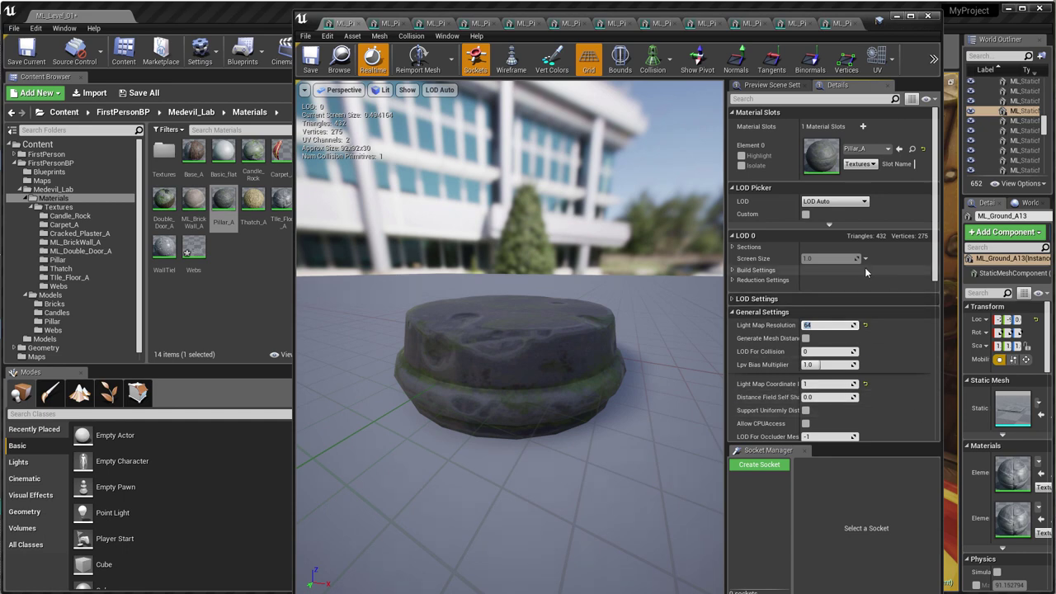
type("32")
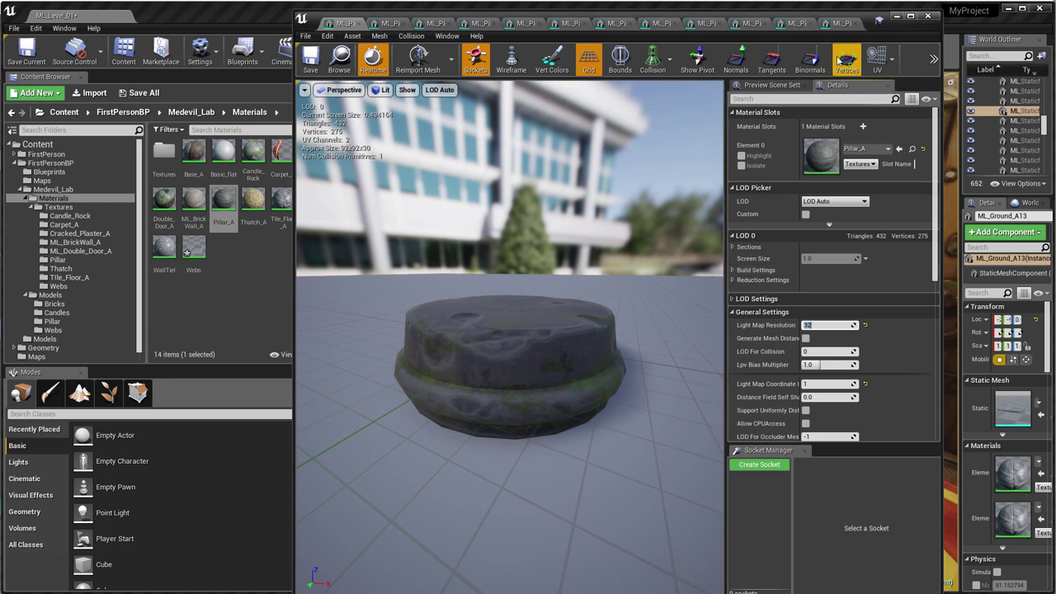
left_click(890, 58)
left_click(896, 112)
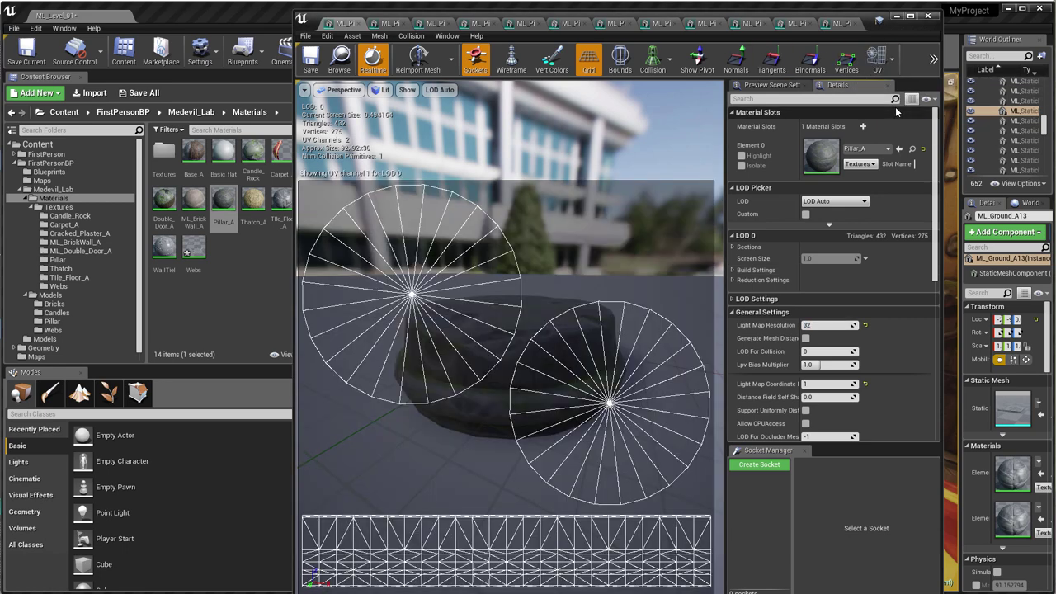
left_click(893, 62)
left_click(896, 100)
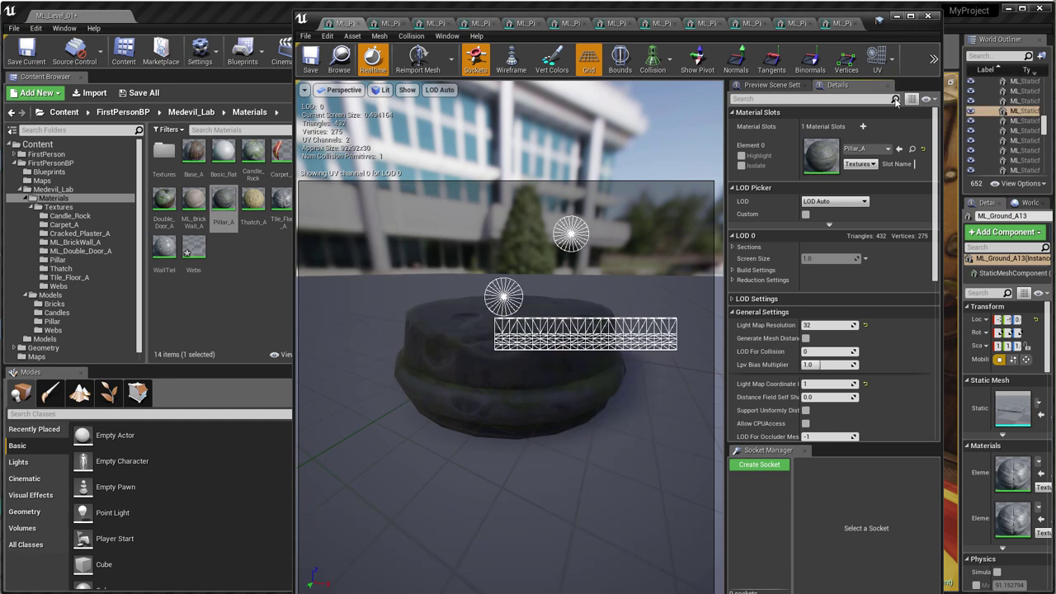
left_click(310, 52)
left_click(357, 23)
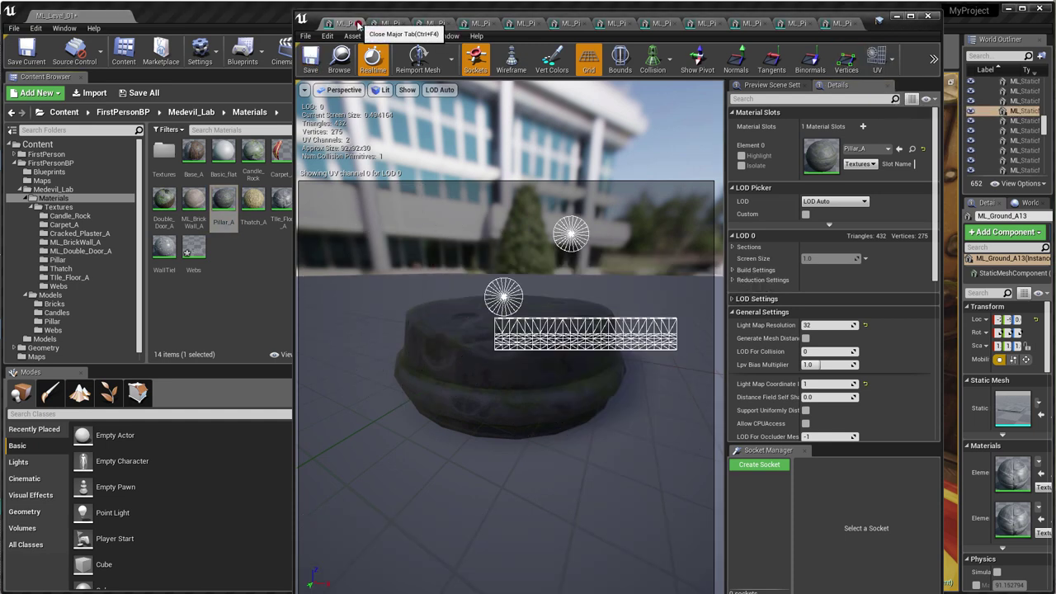
Assign the Pillar_A material to the next open pillar mesh.
scroll(532, 336, "up", 5)
scroll(532, 335, "down", 4)
left_click_drag(239, 220, 820, 157)
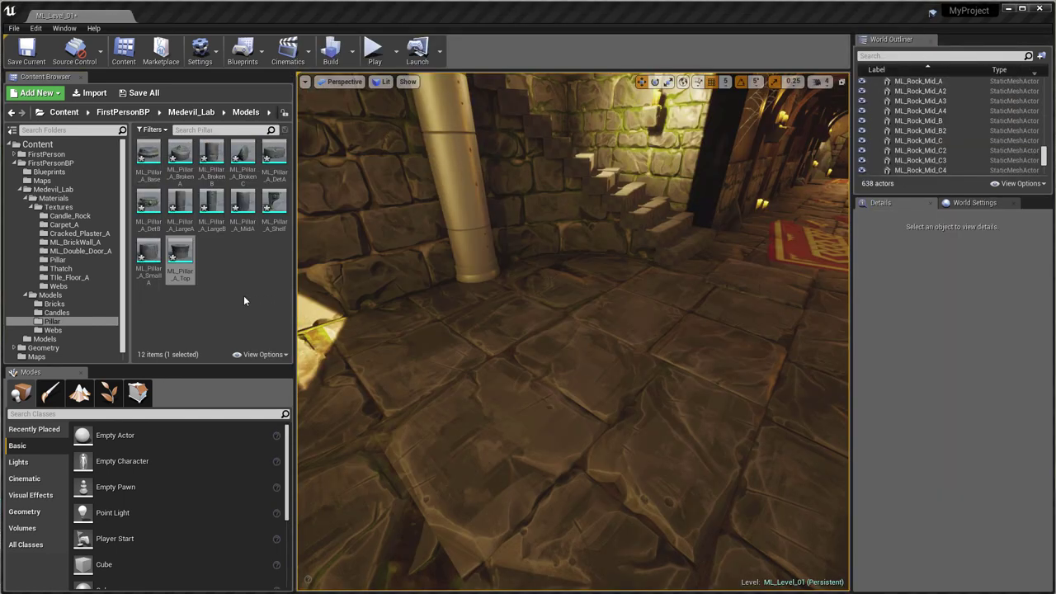
Place ML_Pillar_A_Base on the room's floor in front of the stairs and stack ML_Pillar_A_LargeB on it at Z 30.
left_click_drag(149, 153, 577, 395)
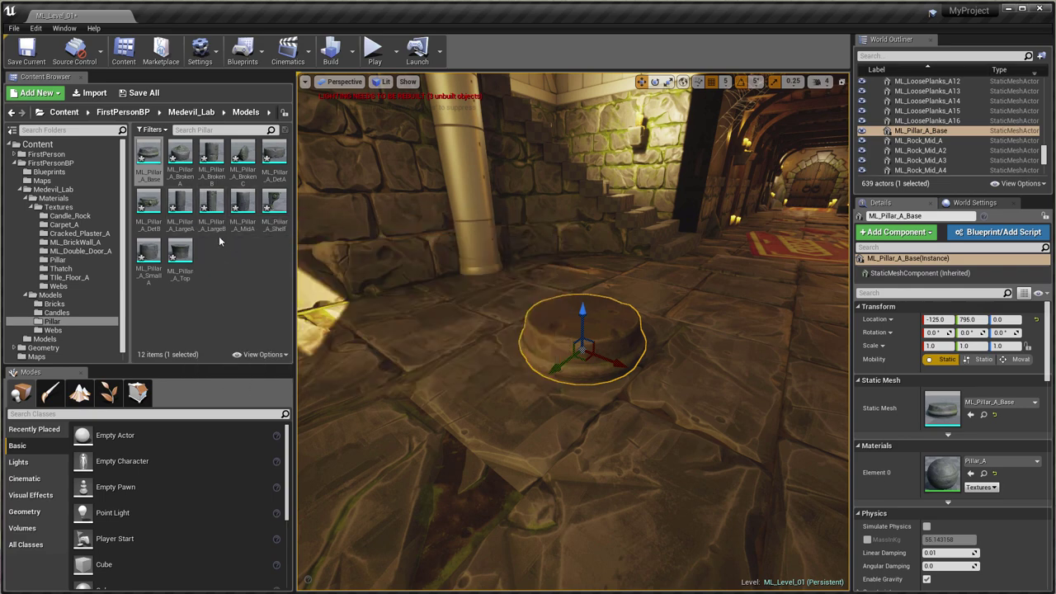
left_click_drag(213, 208, 582, 316)
middle_click_drag(684, 292, 705, 227)
scroll(575, 381, "down", 3)
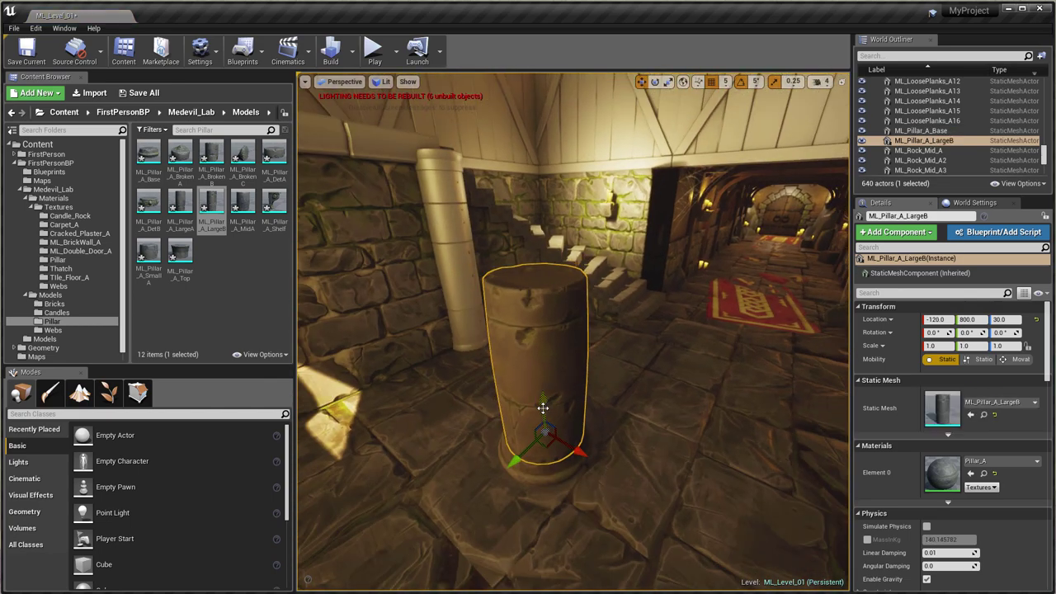
Duplicate the large pillar section straight up to Z 180 and change the copy's static mesh to ML_Pillar_A_MidA.
left_click_drag(542, 408, 550, 233, "alt")
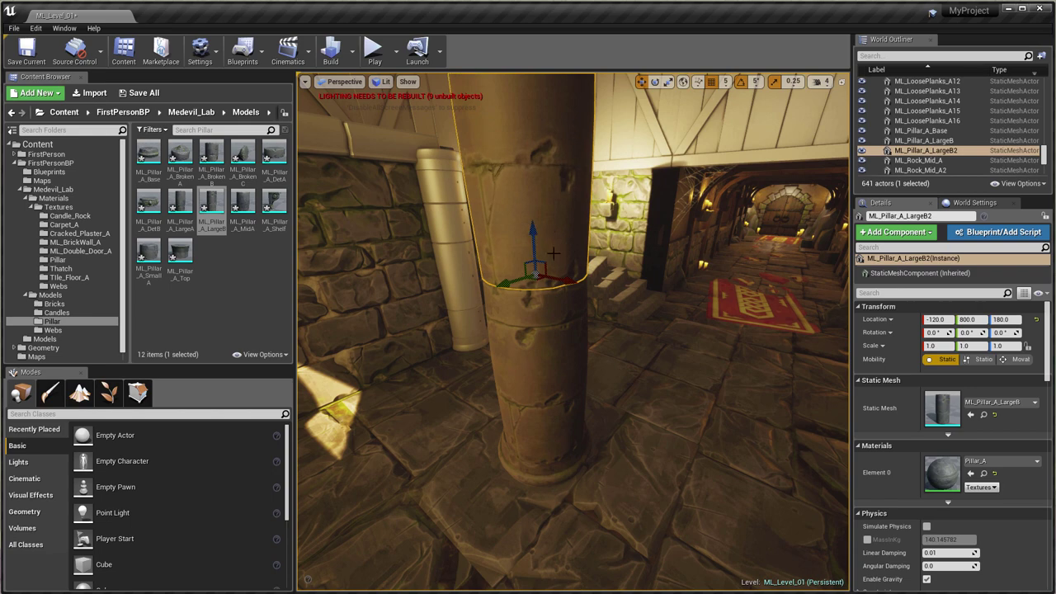
left_click(998, 402)
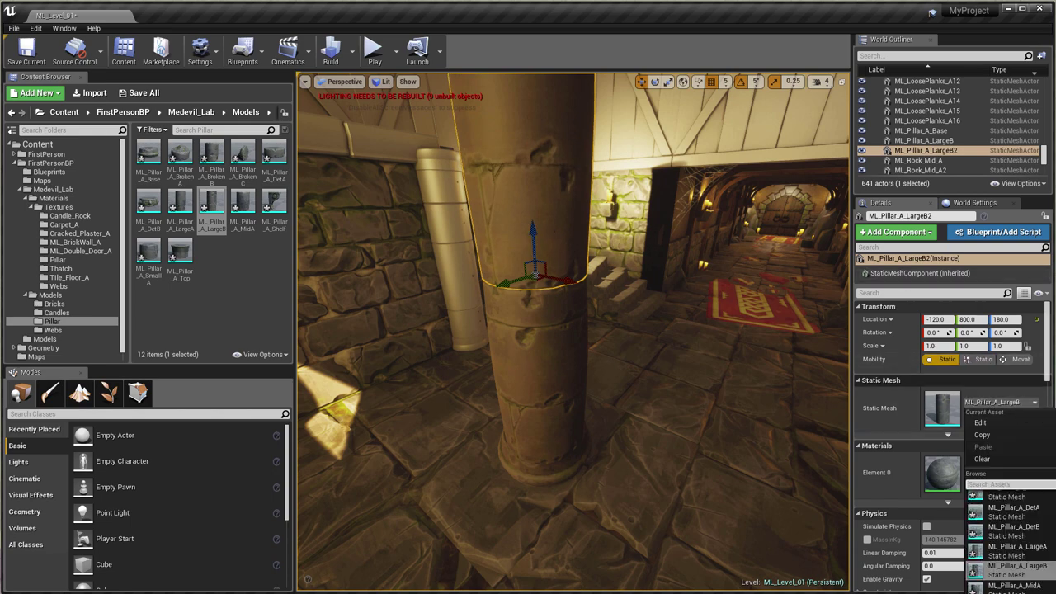
left_click(1012, 575)
right_click_drag(566, 317, 590, 297)
Change the upper pillar section's static mesh to ML_Pillar_A_SmallA.
left_click(998, 461)
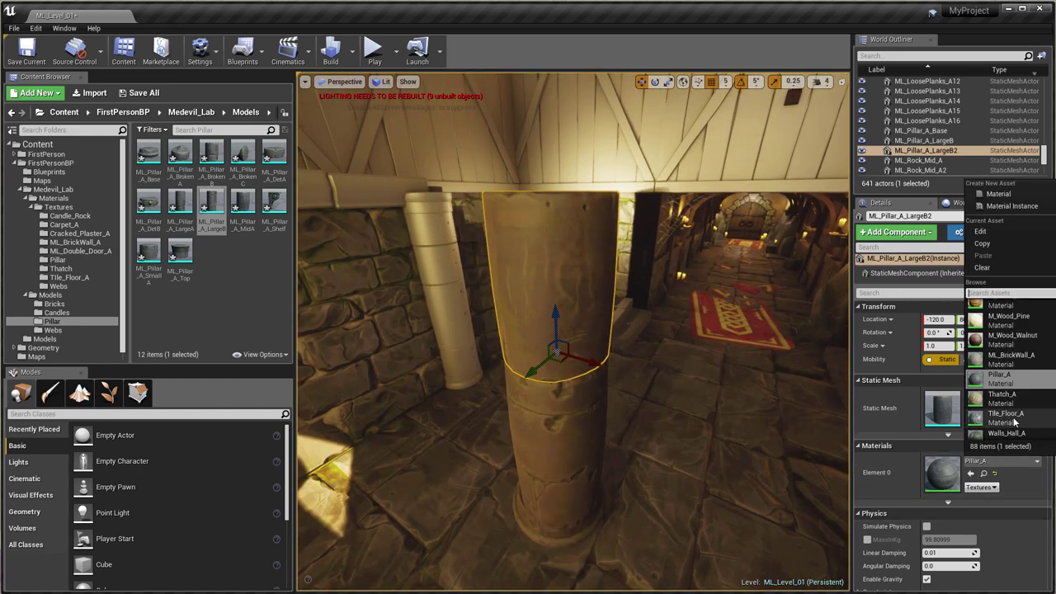
left_click(942, 411)
left_click(999, 403)
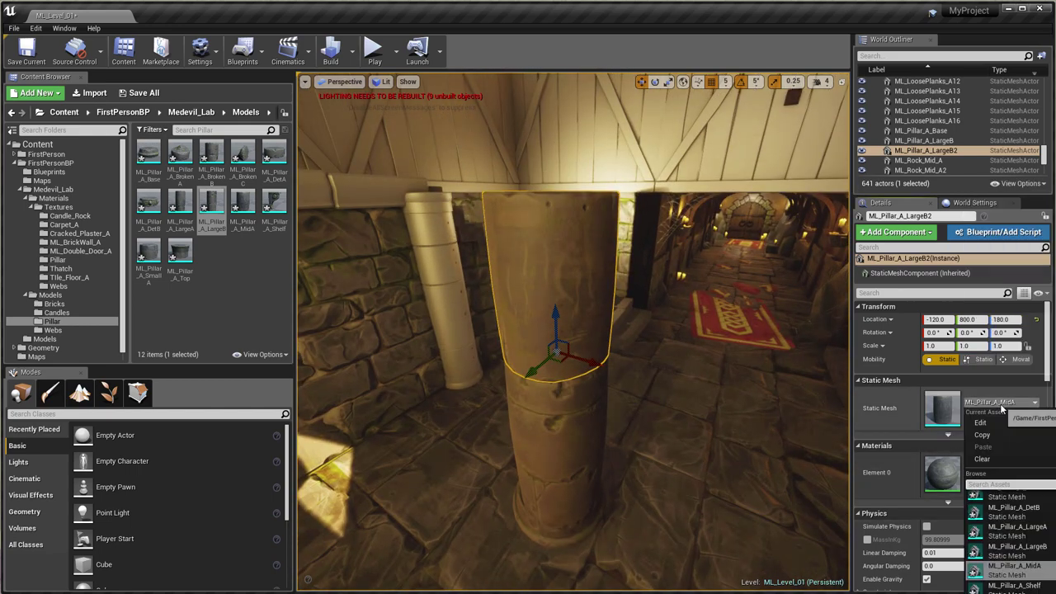
scroll(1041, 533, "up", 1)
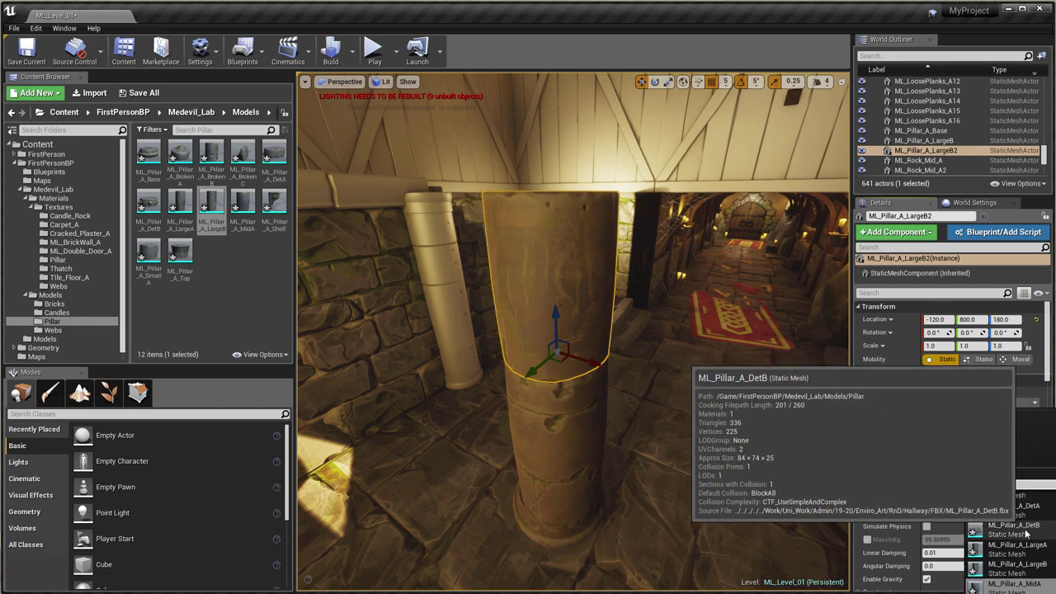
scroll(1029, 529, "down", 1)
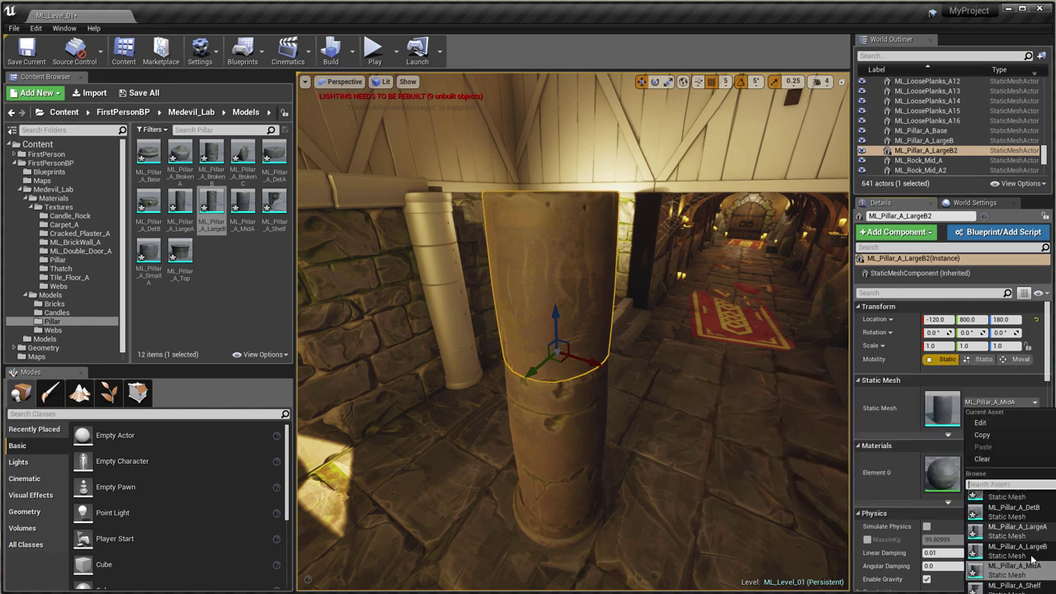
left_click(981, 587)
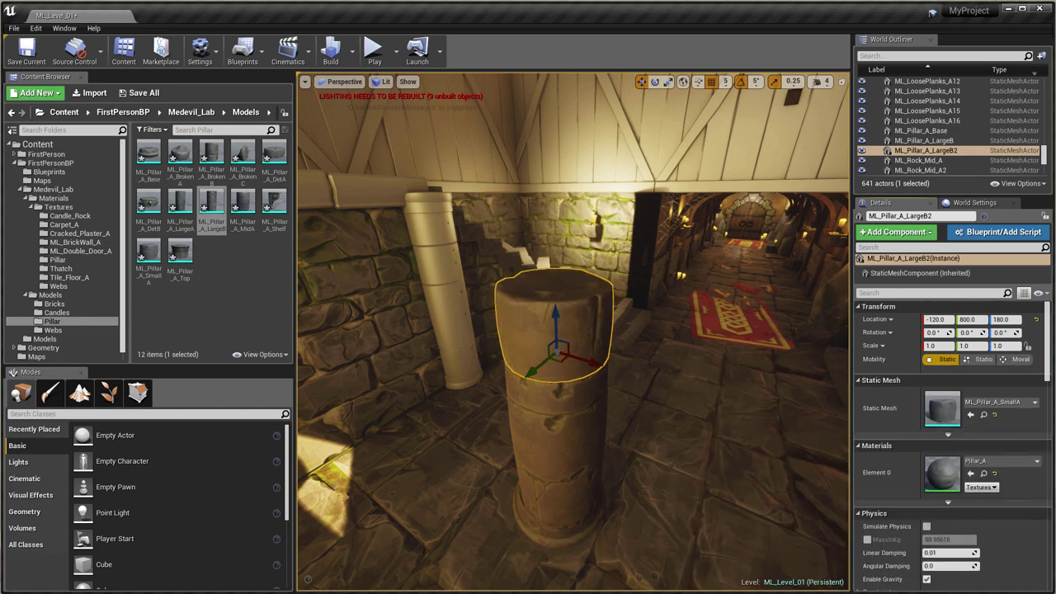
right_click_drag(622, 399, 551, 322)
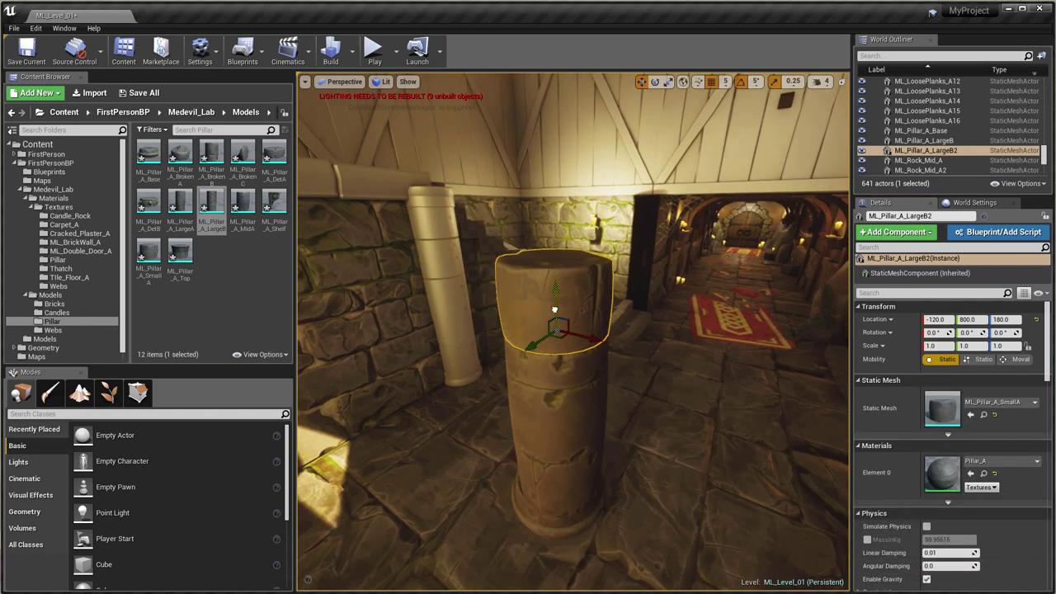
Duplicate the small section upward, swap the copy's static mesh to ML_Pillar_A_Top, and raise it onto the stack.
left_click_drag(553, 307, 541, 236, "alt")
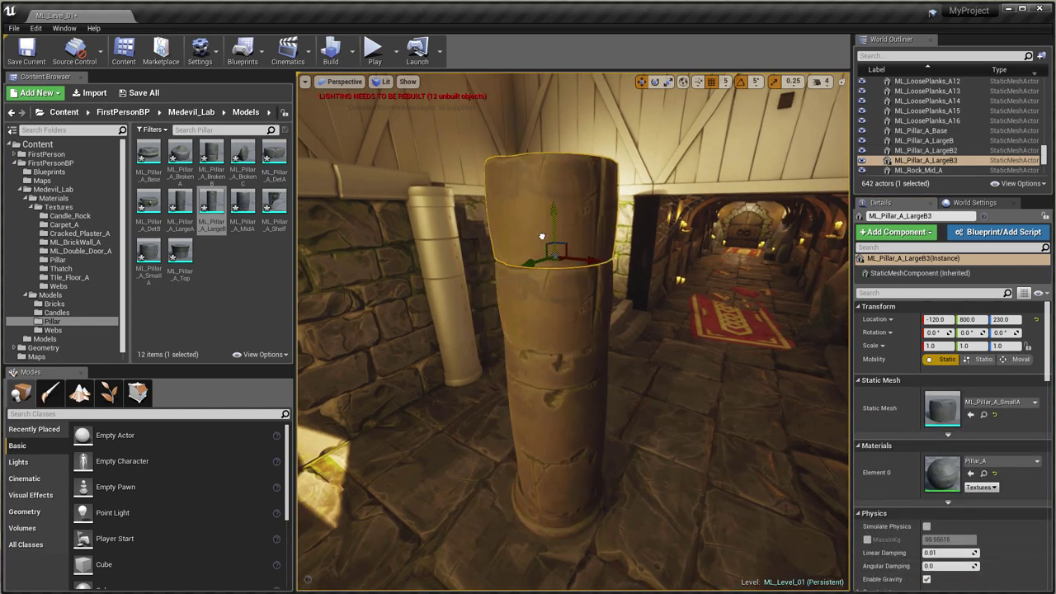
left_click(993, 404)
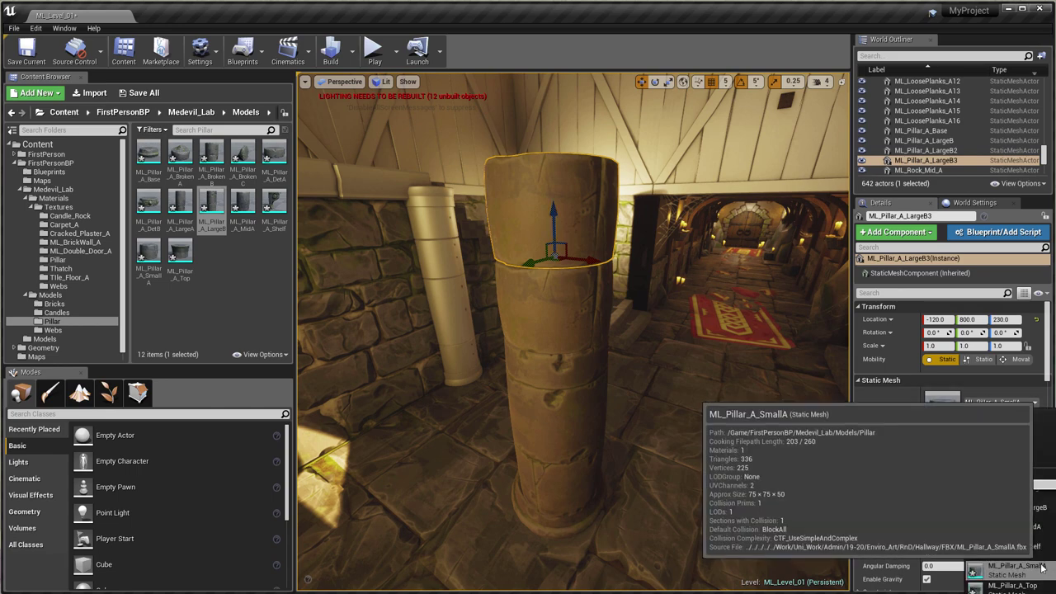
scroll(1003, 512, "up", 1)
scroll(990, 512, "down", 3)
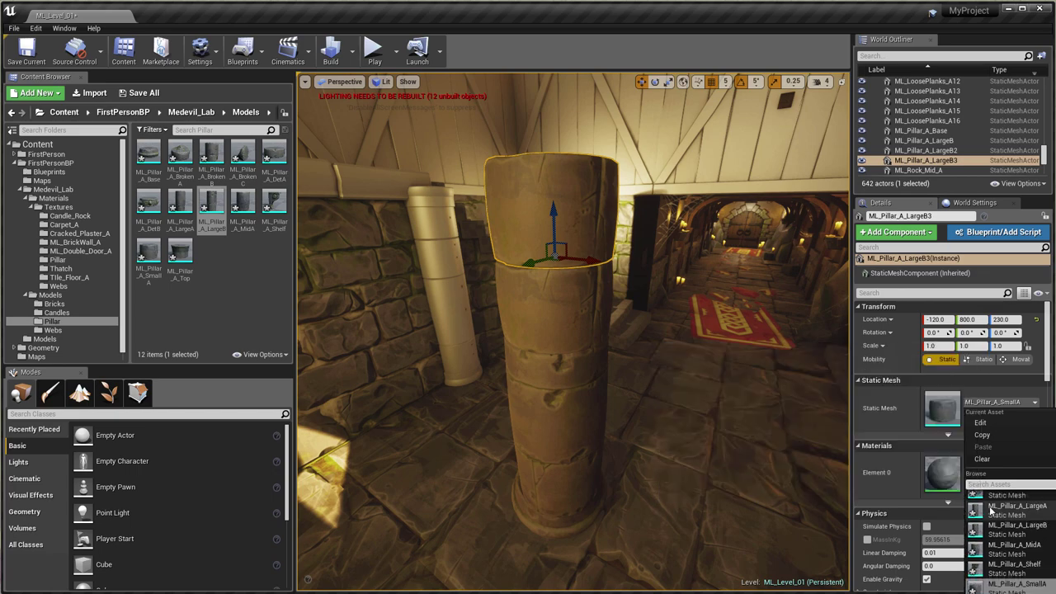
left_click(1012, 560)
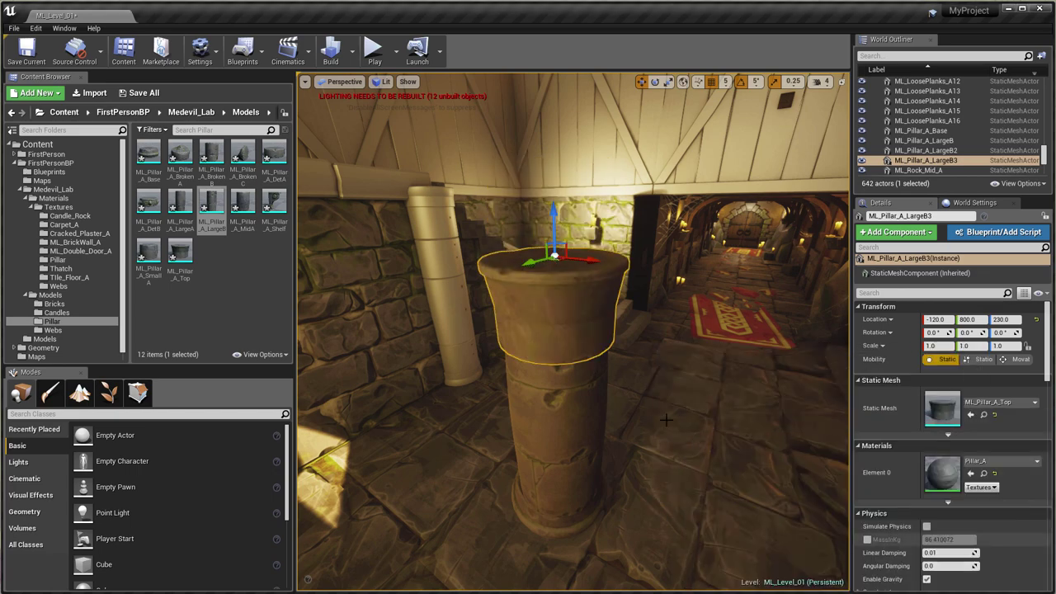
left_click_drag(552, 227, 521, 167)
right_click_drag(585, 322, 548, 293)
right_click_drag(677, 375, 588, 331)
Swap the small section below the capital to ML_Pillar_A_DetB and lower the capital onto it.
left_click(563, 254)
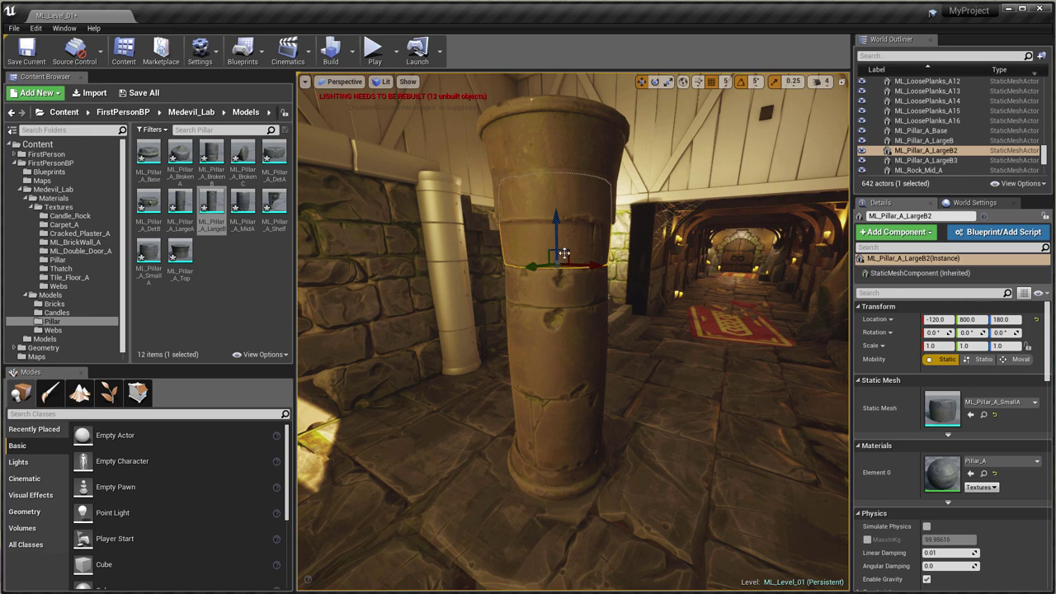
left_click(997, 402)
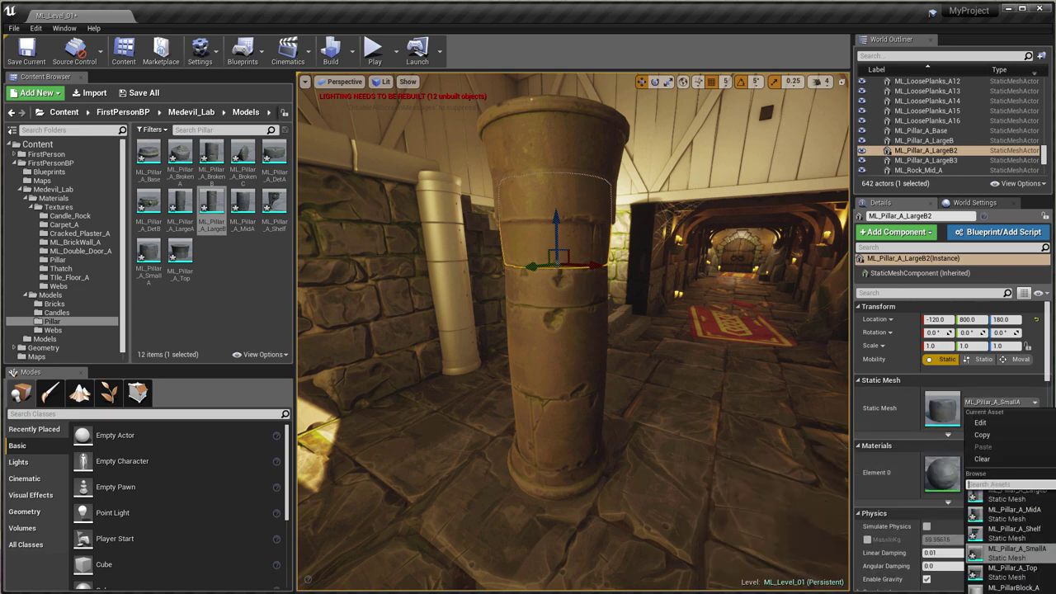
scroll(1025, 551, "up", 3)
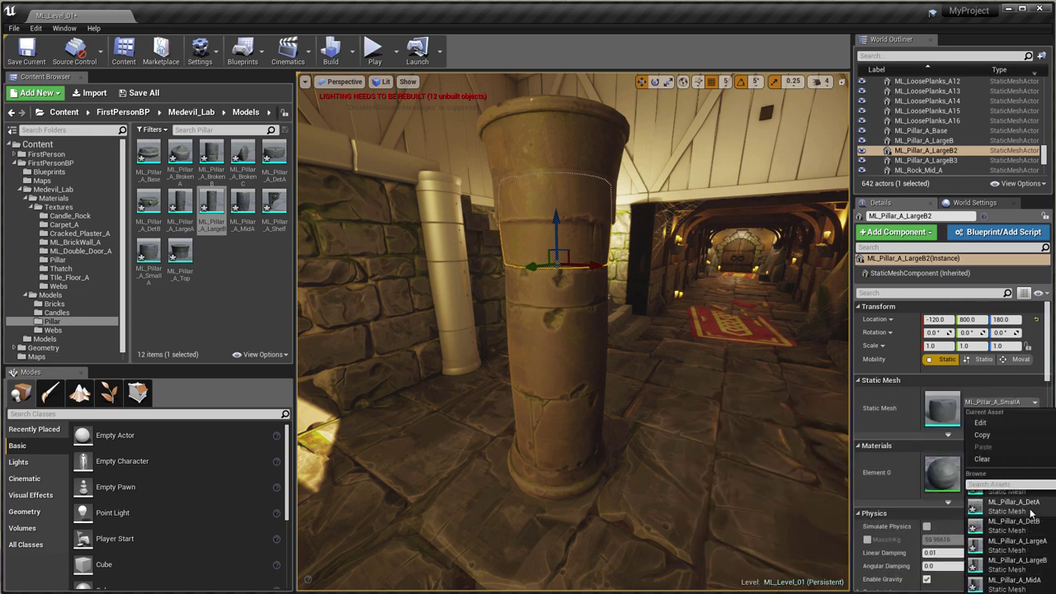
left_click(1015, 523)
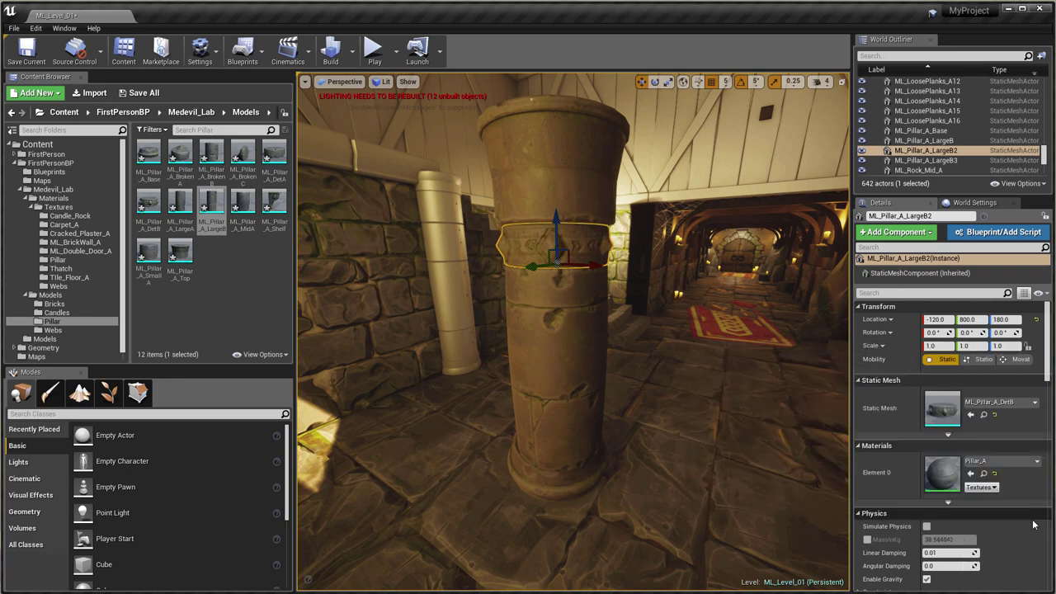
left_click(560, 165)
left_click_drag(552, 110, 553, 111)
right_click_drag(590, 200, 565, 195)
Select all four pillar pieces and move them together to the hallway entrance corner beside the stairs.
left_click(494, 316)
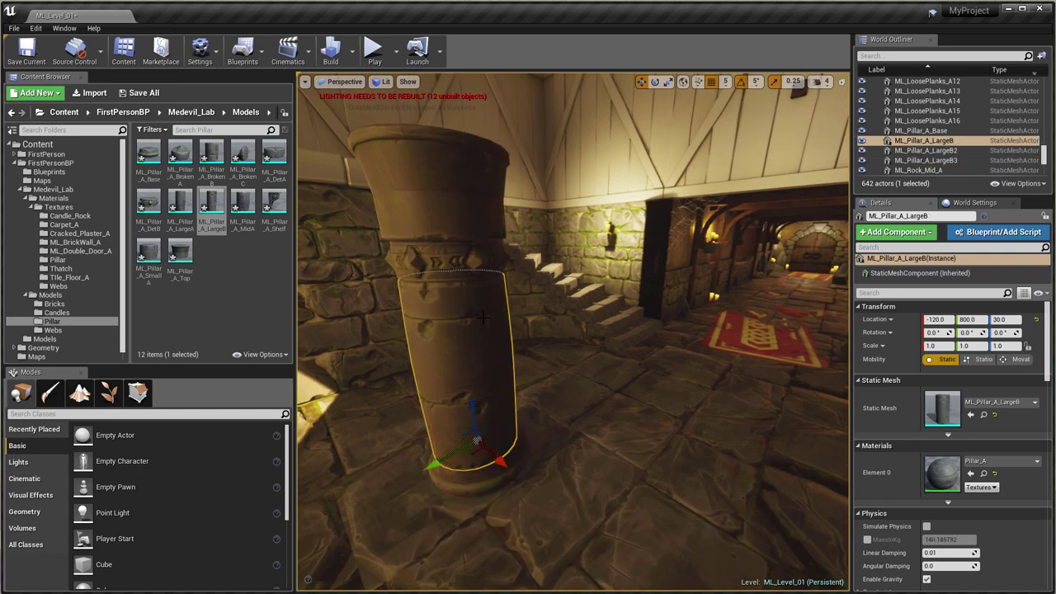
right_click_drag(494, 316, 520, 339)
right_click_drag(475, 203, 535, 217)
left_click(530, 246)
left_click(541, 347, "ctrl")
left_click(547, 425, "ctrl")
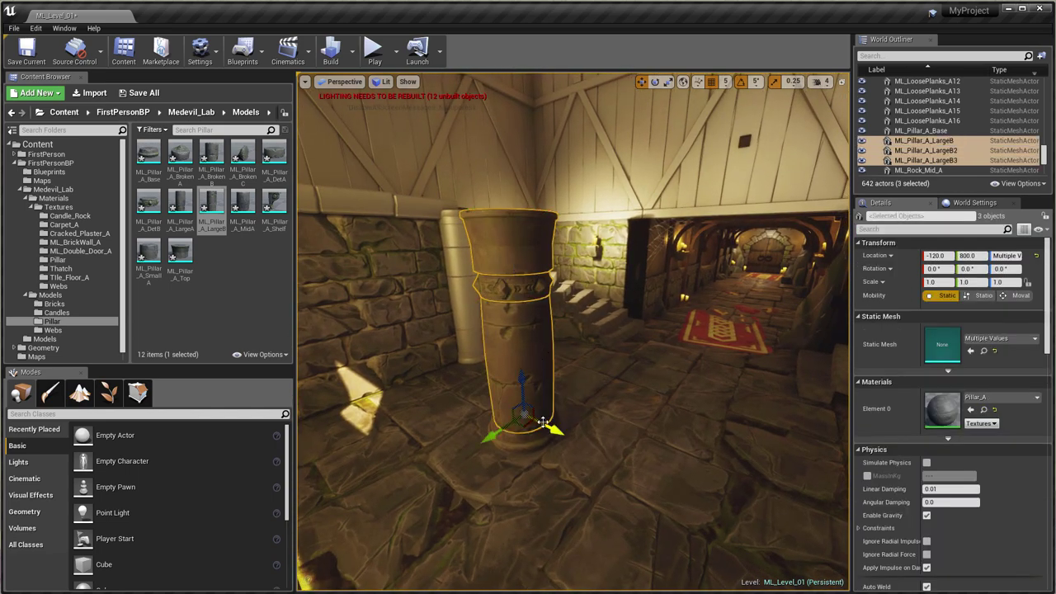
left_click(540, 438, "ctrl")
right_click_drag(489, 449, 616, 396)
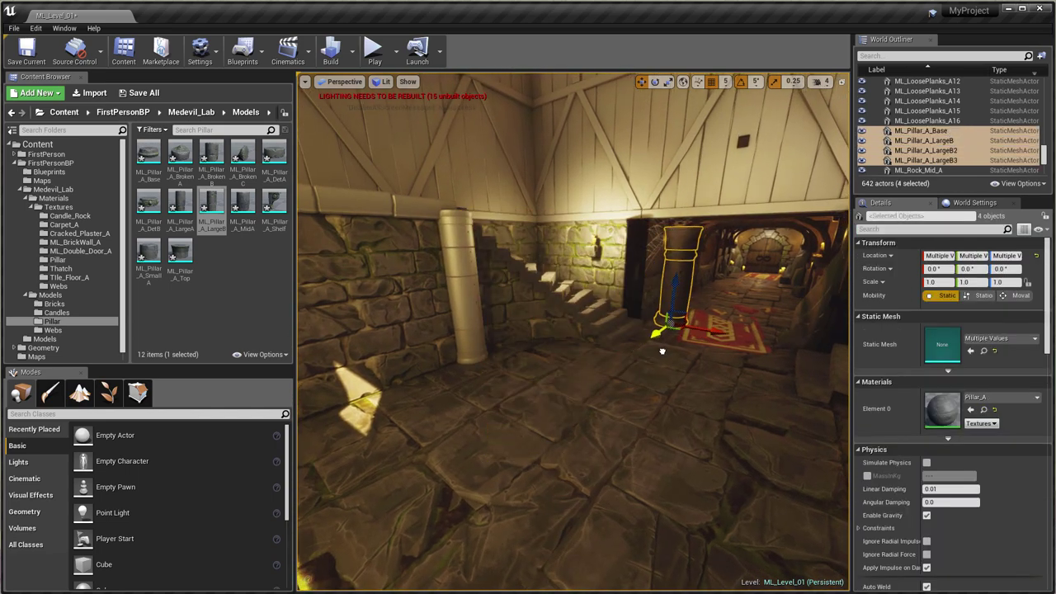
key("f")
scroll(616, 396, "down", 4)
left_click_drag(603, 452, 546, 421)
mouse_move(546, 366)
right_mouse_down()
mouse_move(569, 387)
mouse_move(561, 421)
mouse_move(547, 366)
right_mouse_up()
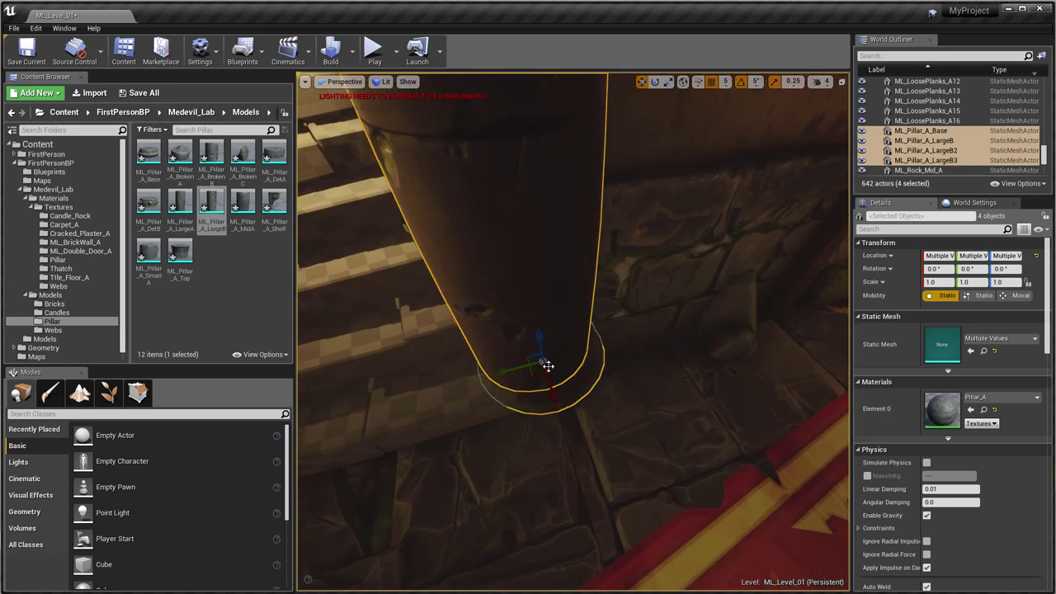
Align the pillar's base piece under the shaft at X -200, Y 305.
left_click(521, 402)
right_click_drag(521, 401, 521, 372)
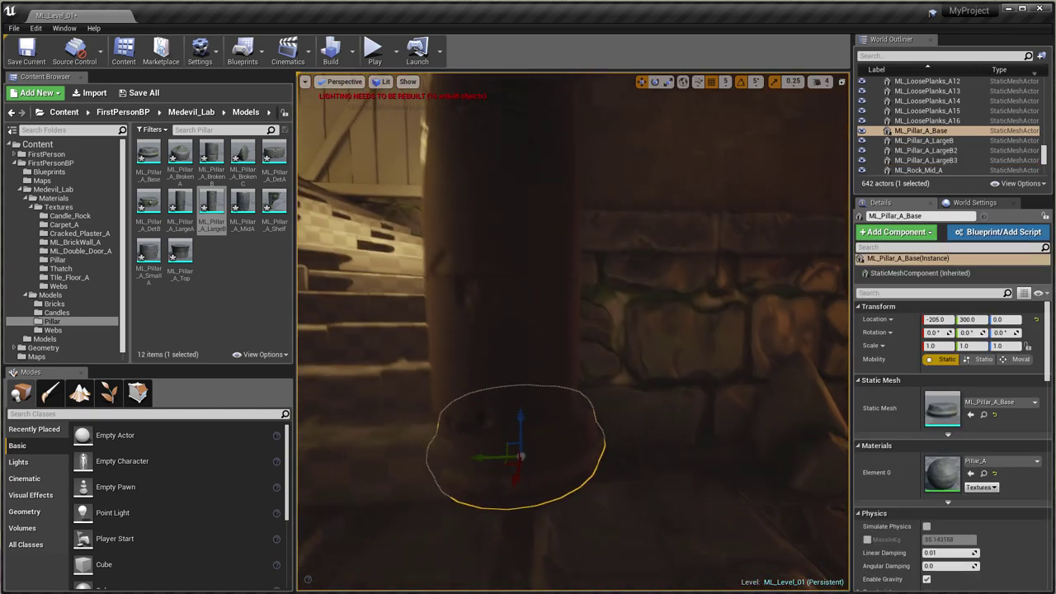
right_click_drag(487, 435, 621, 441)
mouse_move(520, 377)
right_mouse_down()
mouse_move(462, 392)
mouse_move(421, 379)
mouse_move(507, 369)
right_mouse_up()
left_click_drag(552, 406, 541, 338, "alt")
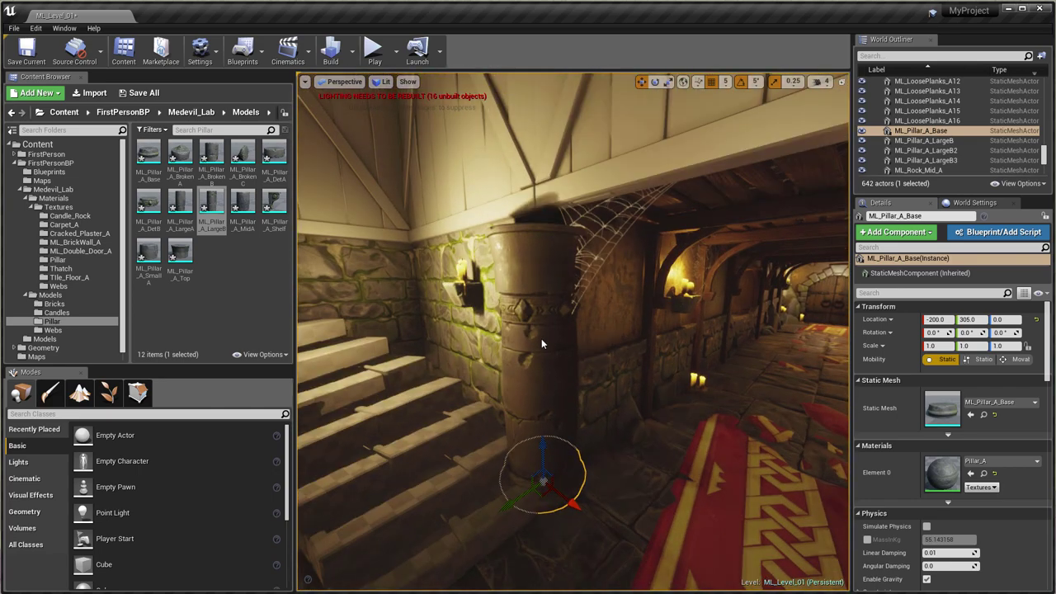
Raise the pillar's top piece to Z 275 so it meets the ceiling beam.
left_click(558, 270)
left_click_drag(535, 192, 535, 180)
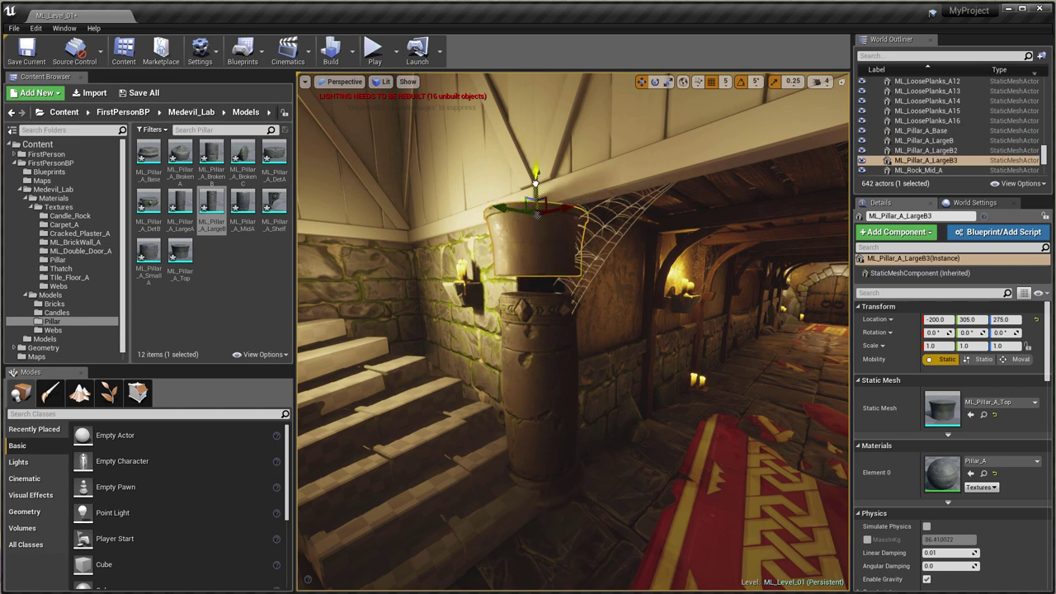
left_click_drag(530, 307, 573, 311, "alt")
Swap the large shaft section to ML_Pillar_A_MidA, then duplicate it up to Z 130 with the copy's mesh set to ML_Pillar_A_SmallA.
left_click(512, 365)
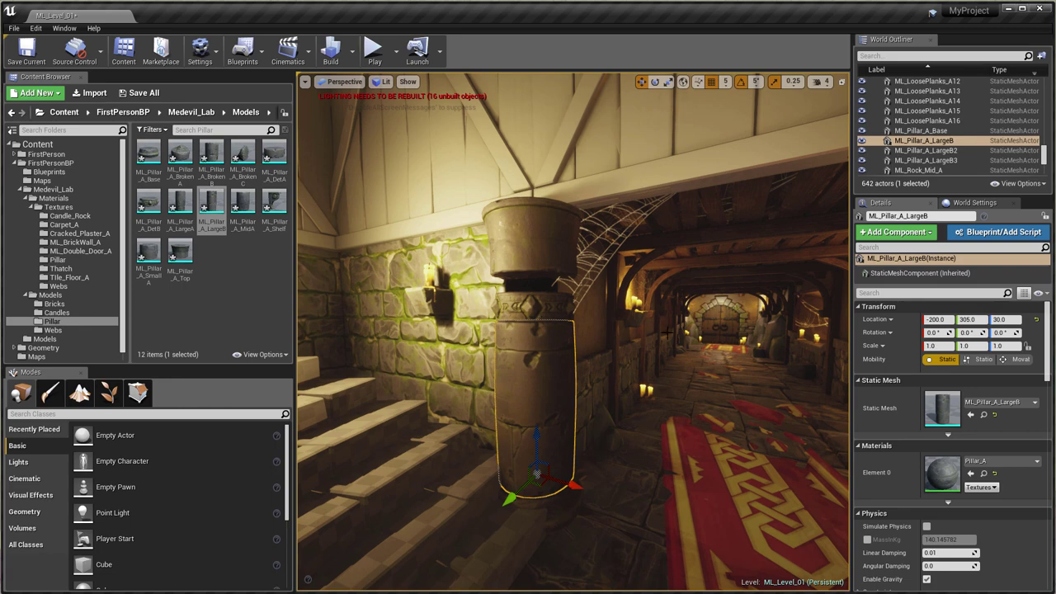
left_click(985, 402)
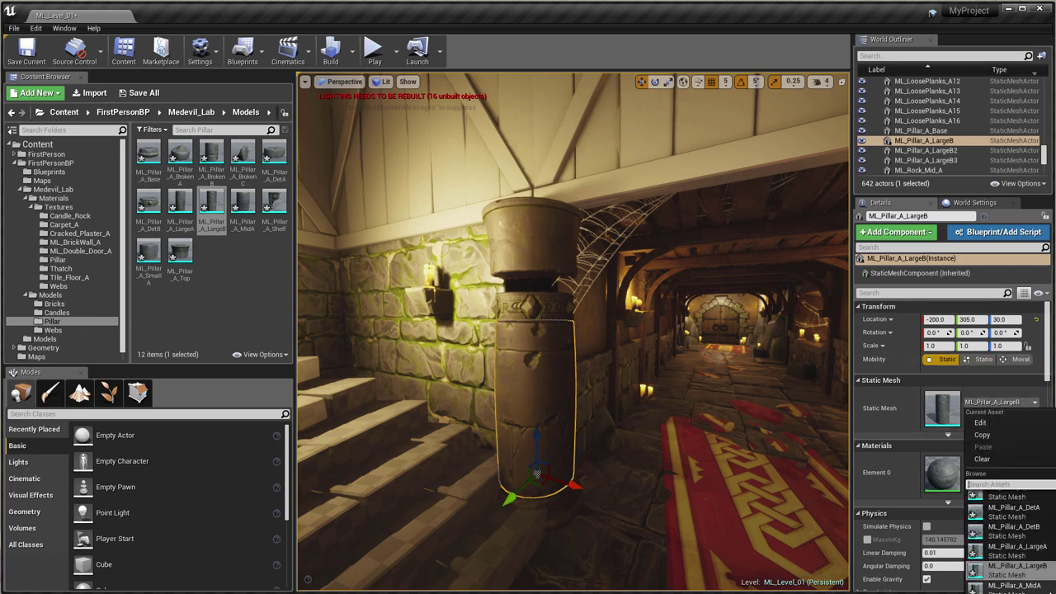
left_click(1014, 585)
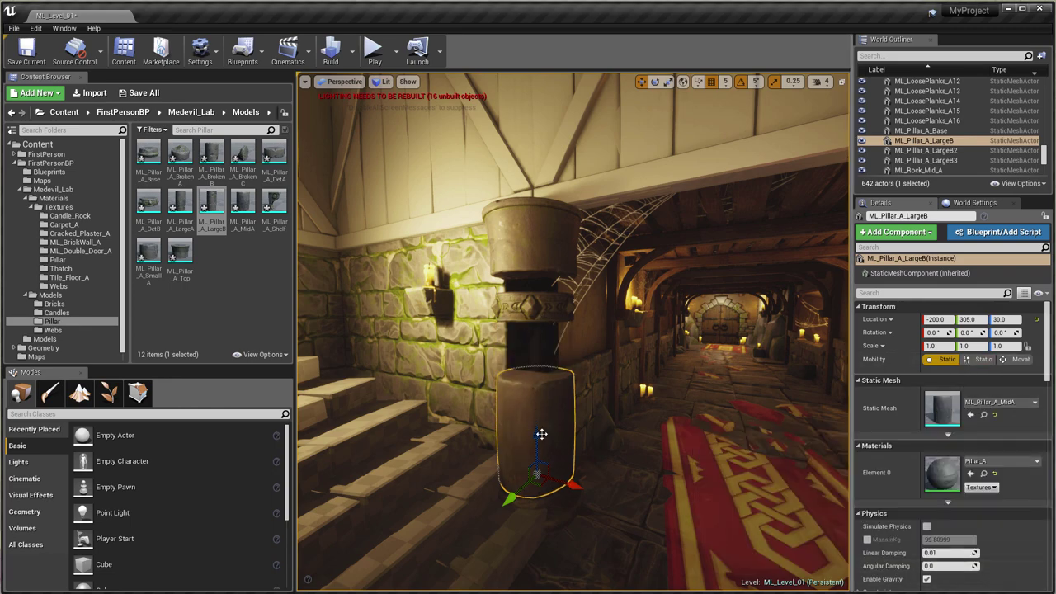
left_click_drag(535, 446, 528, 342, "alt")
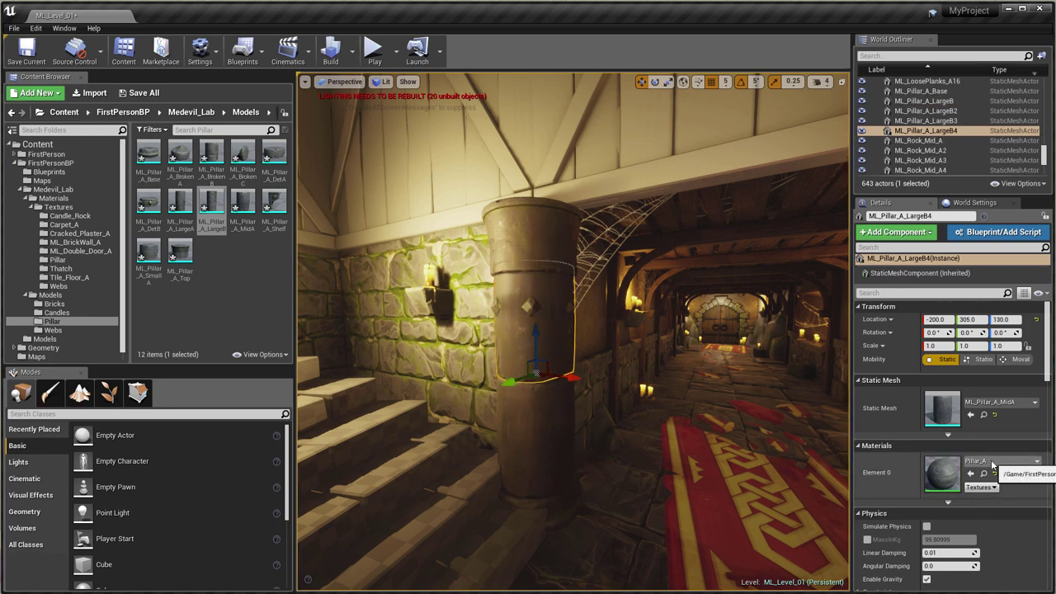
left_click(998, 401)
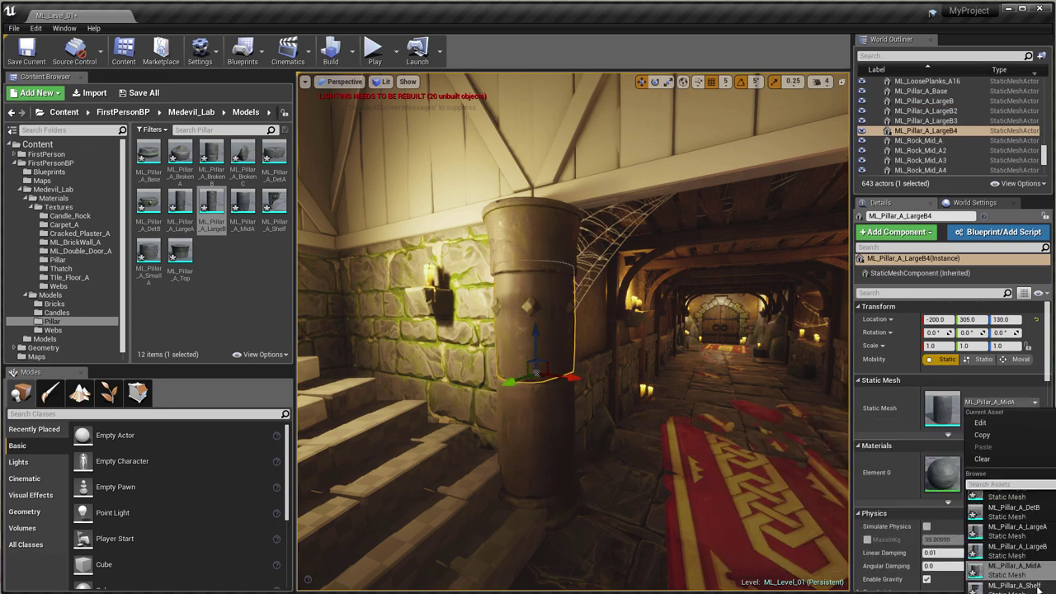
left_click(1033, 592)
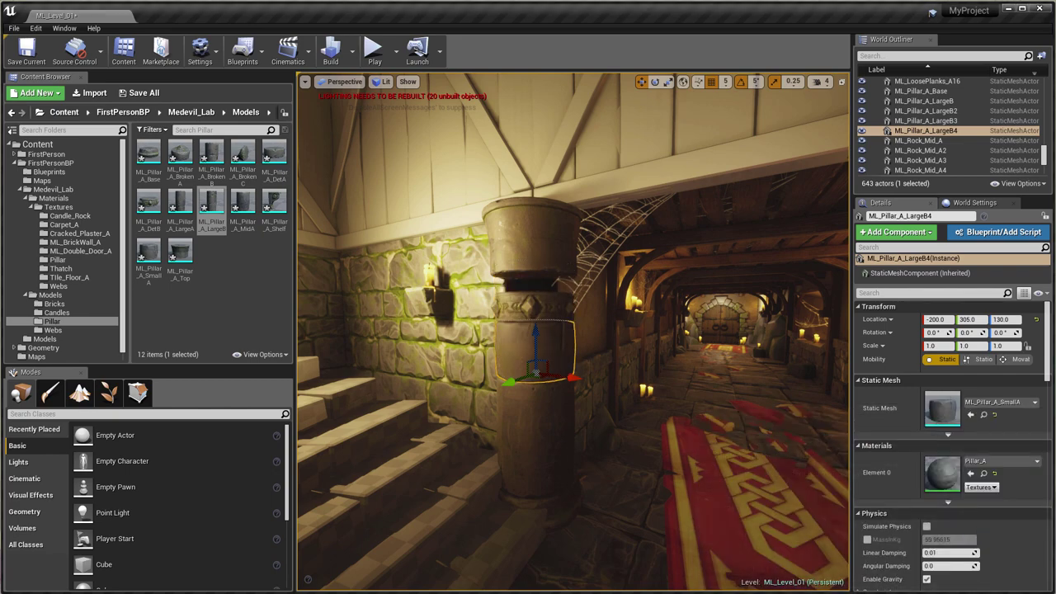
Duplicate the decorative DetB ring up to Z 205 and change the copy's static mesh to ML_Pillar_A_DetA.
left_click(525, 294)
left_click_drag(534, 285, 534, 261, "alt")
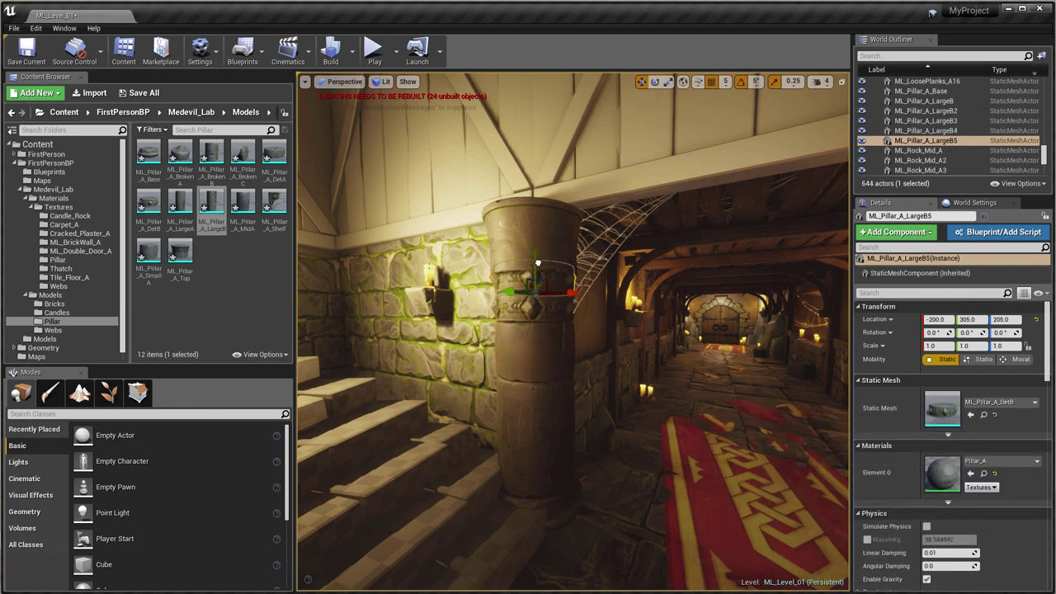
left_click(1002, 403)
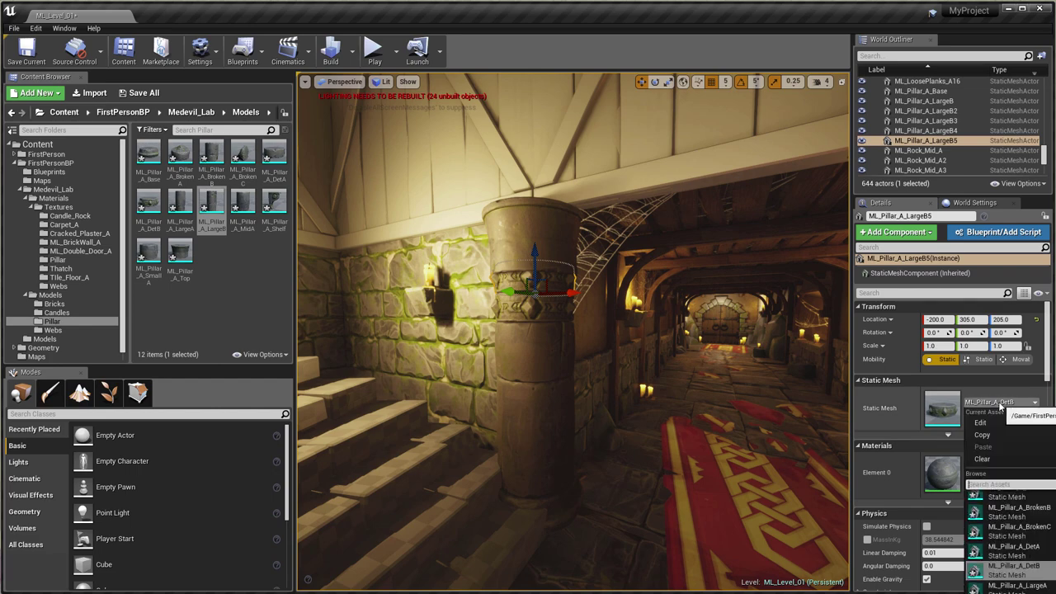
left_click(1013, 553)
left_click_drag(553, 353, 693, 353, "alt")
left_click(660, 426)
left_click_drag(660, 426, 470, 392, "alt")
right_click_drag(660, 428, 660, 428)
right_click_drag(684, 483, 684, 482)
Select all six pieces of the finished pillar and duplicate them across the hallway entrance to X 205.
left_click(540, 478)
left_click(567, 540, "ctrl")
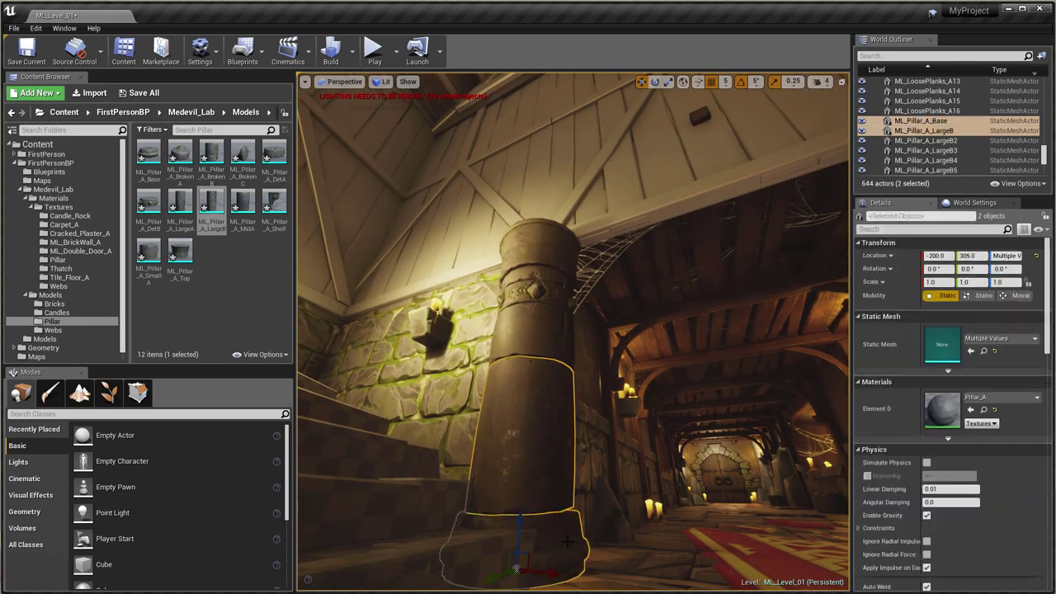
left_click(536, 349, "ctrl")
left_click(561, 293, "ctrl")
left_click(559, 259, "ctrl")
scroll(613, 344, "down", 5)
right_click_drag(662, 367, 661, 367)
left_click_drag(487, 248, 754, 263, "alt")
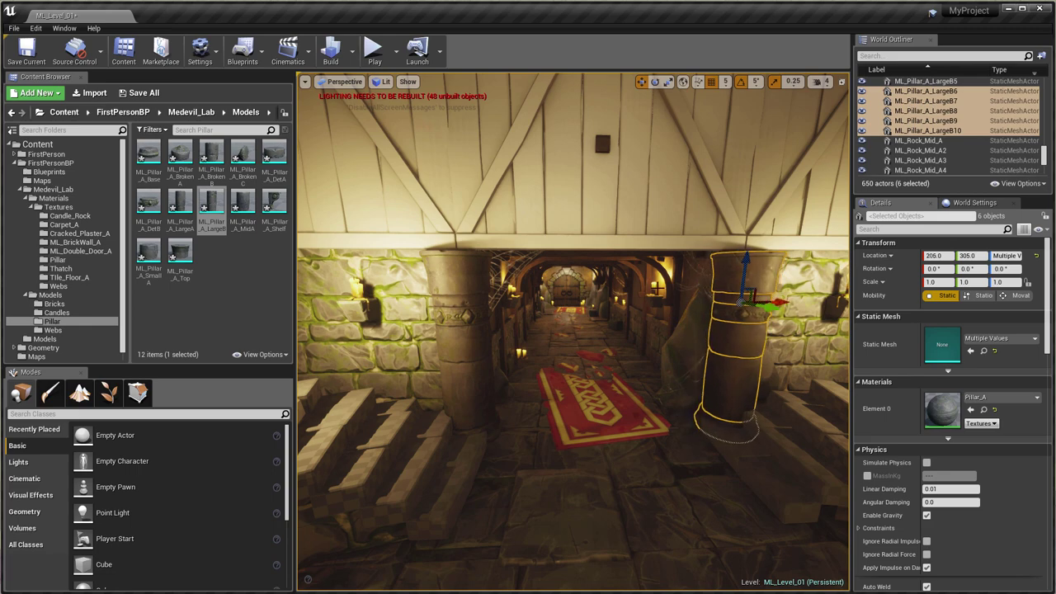